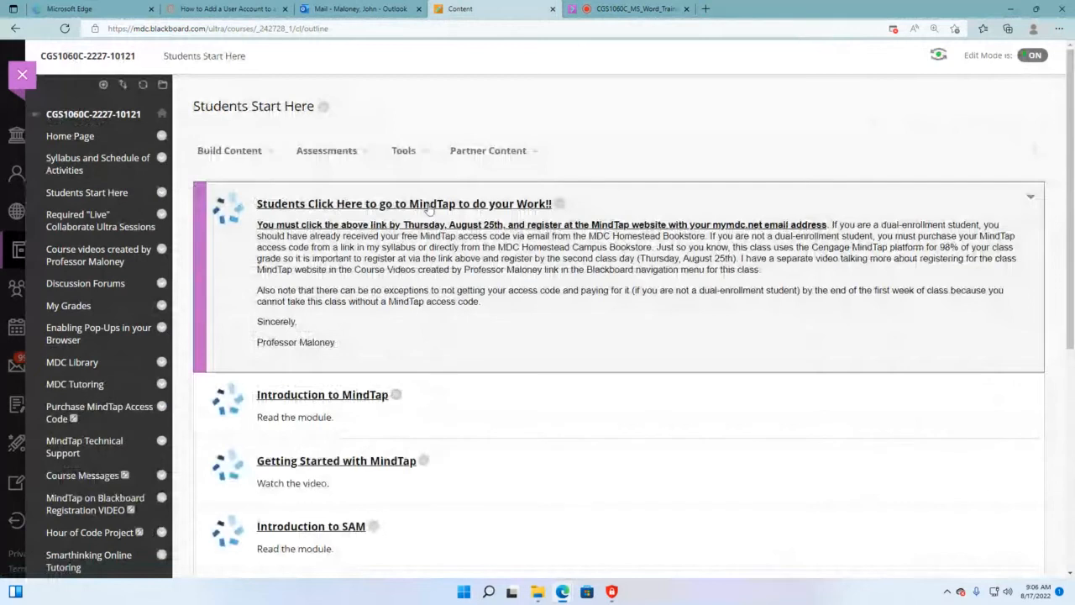
# Open the "Students Click Here to go to MindTap to do your Work!!" link and launch its content despite the pop-up blocker
pyautogui.click(429, 208)
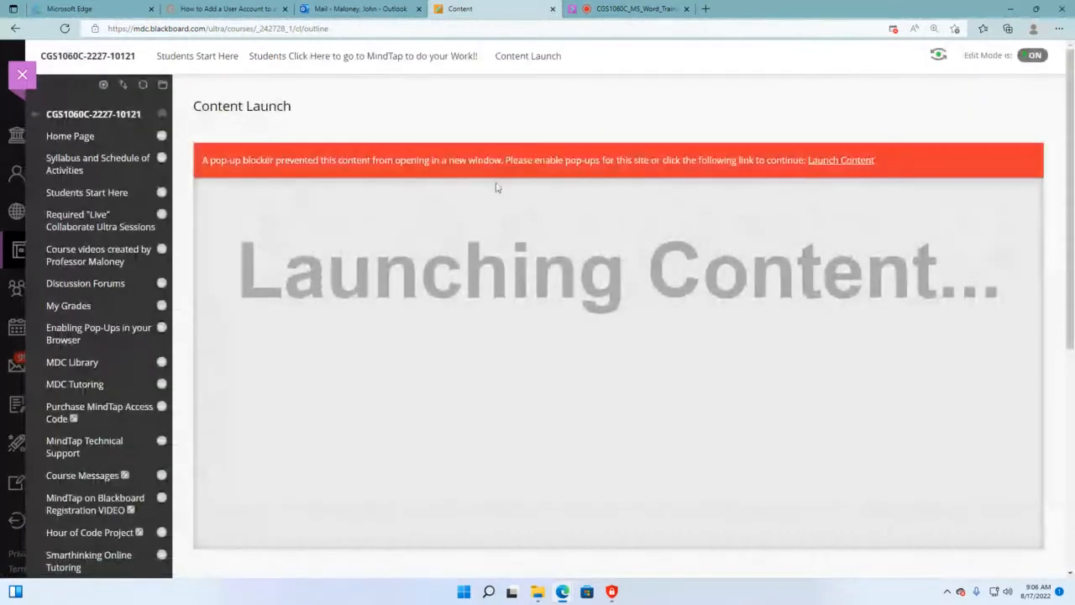
pyautogui.click(843, 161)
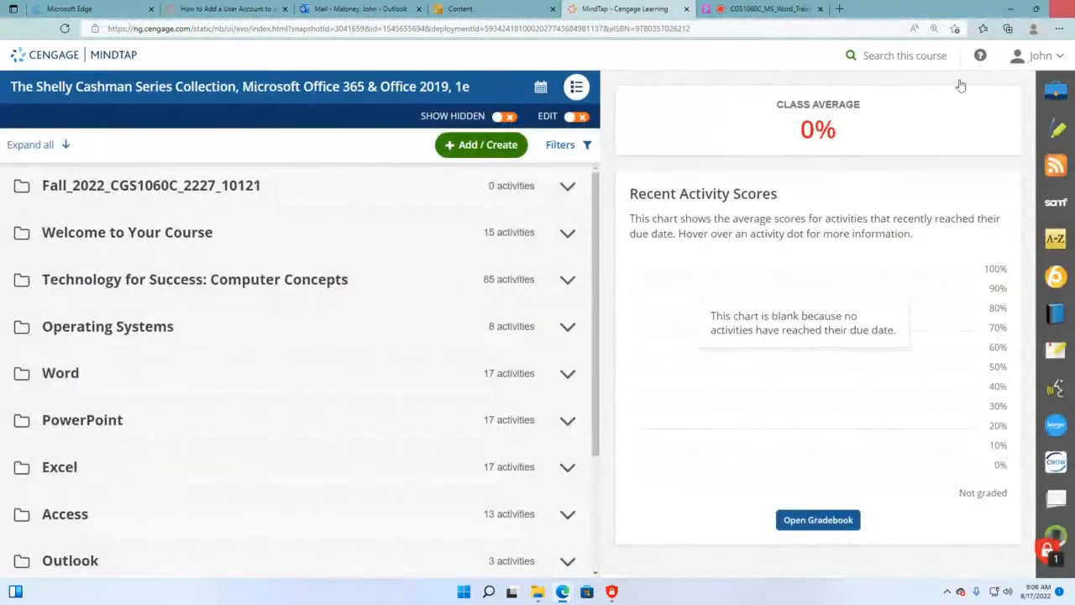
pyautogui.click(1059, 29)
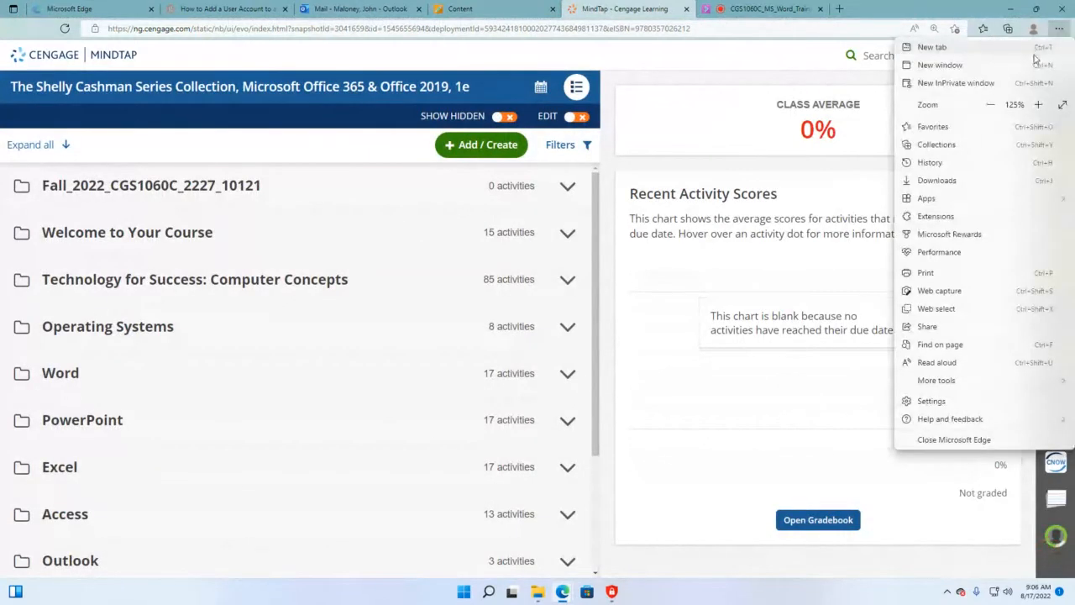
pyautogui.click(966, 5)
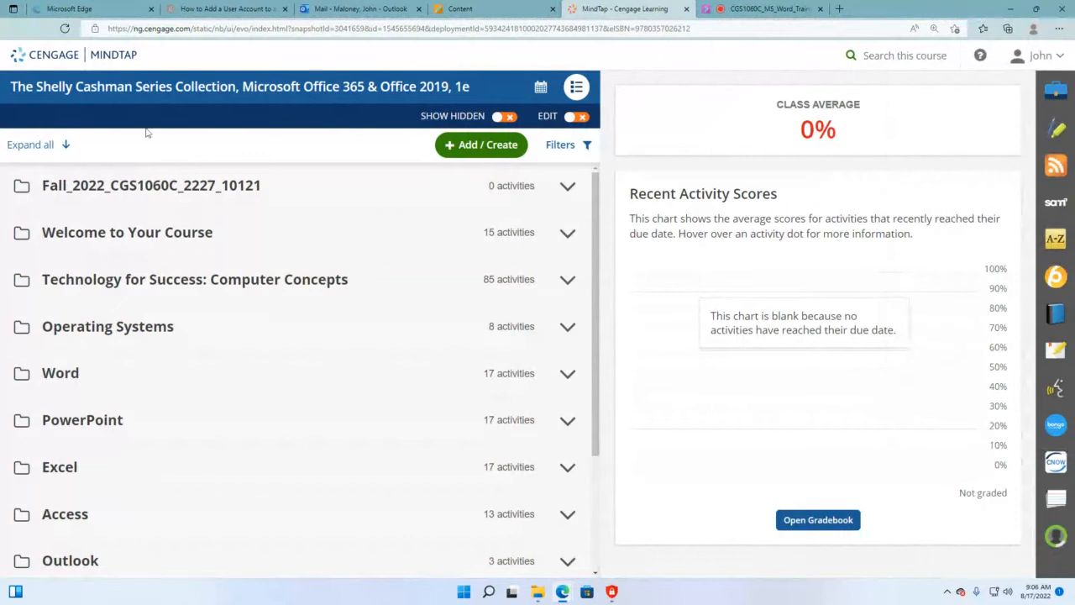
# Expand the Word folder and the Word Module 1 and Word Module 2 units to review their activities
pyautogui.click(60, 377)
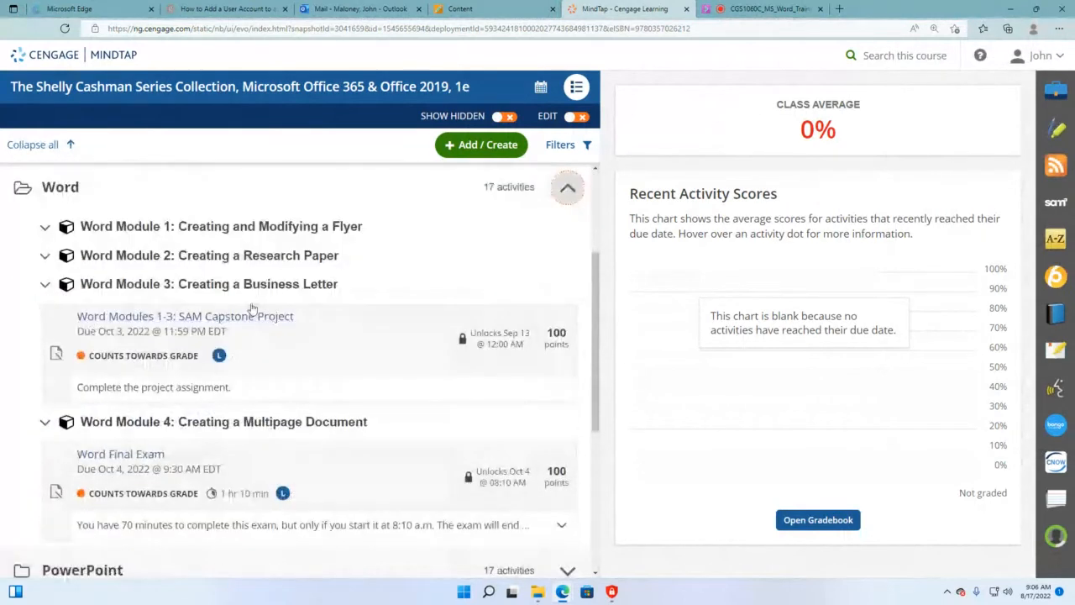
pyautogui.click(188, 232)
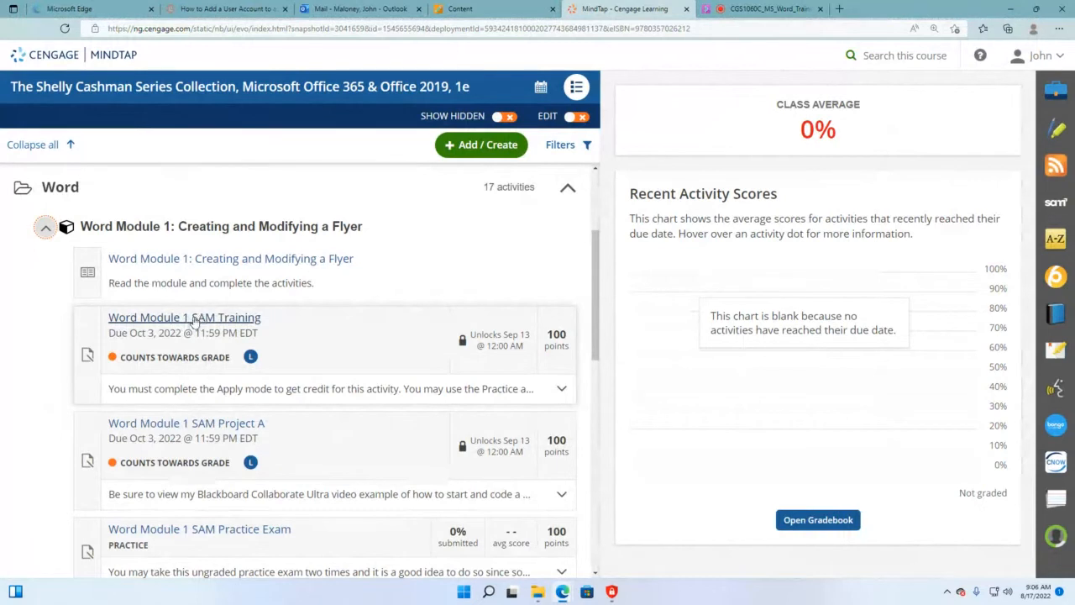
pyautogui.scroll(-2, 191, 322)
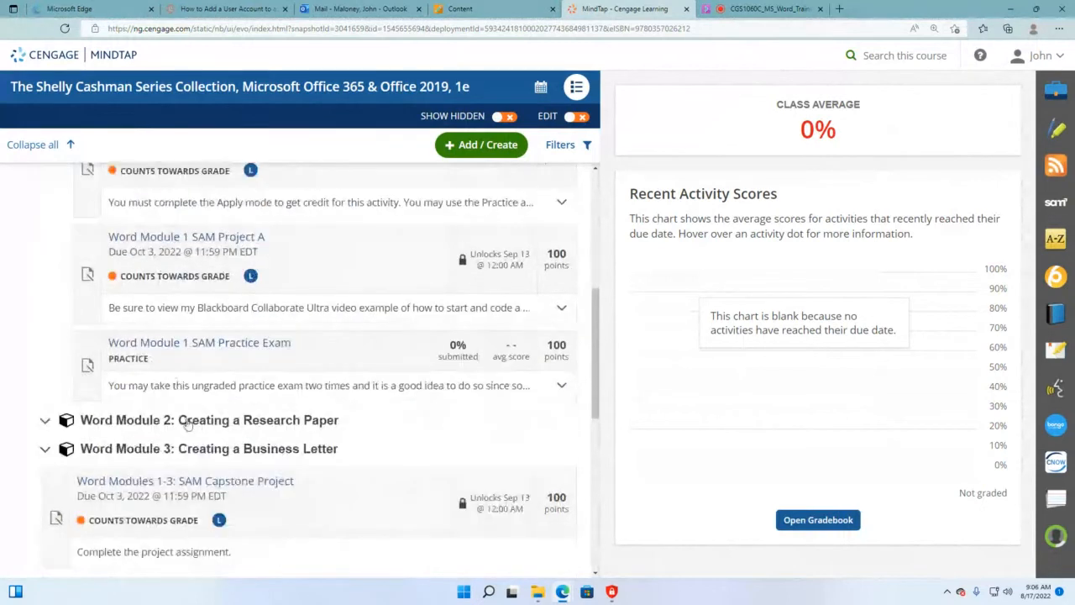
pyautogui.scroll(-2, 214, 386)
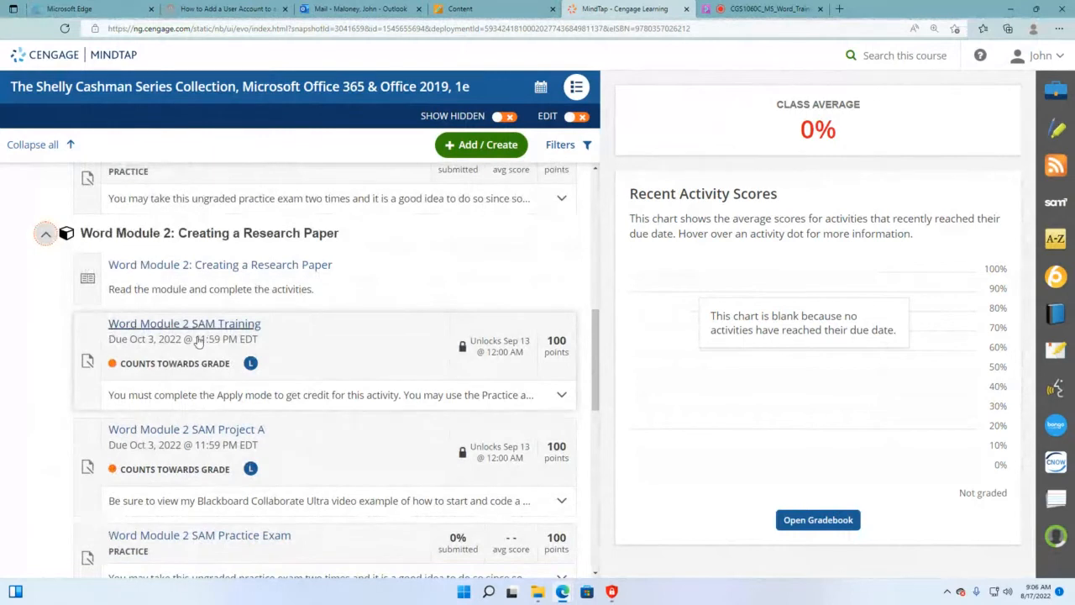
pyautogui.scroll(-3, 202, 336)
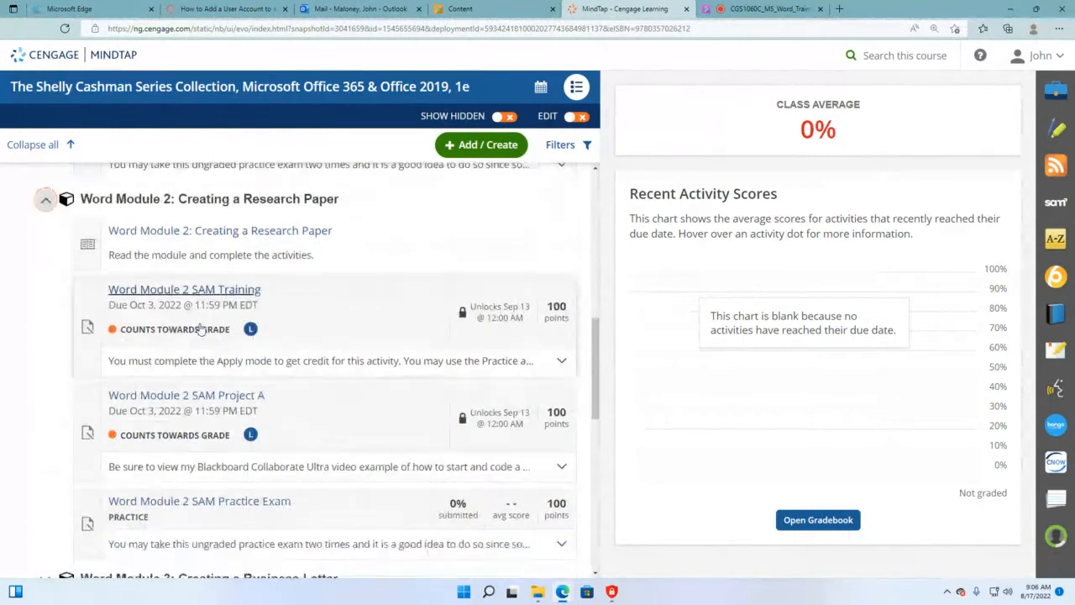
pyautogui.scroll(-1, 193, 361)
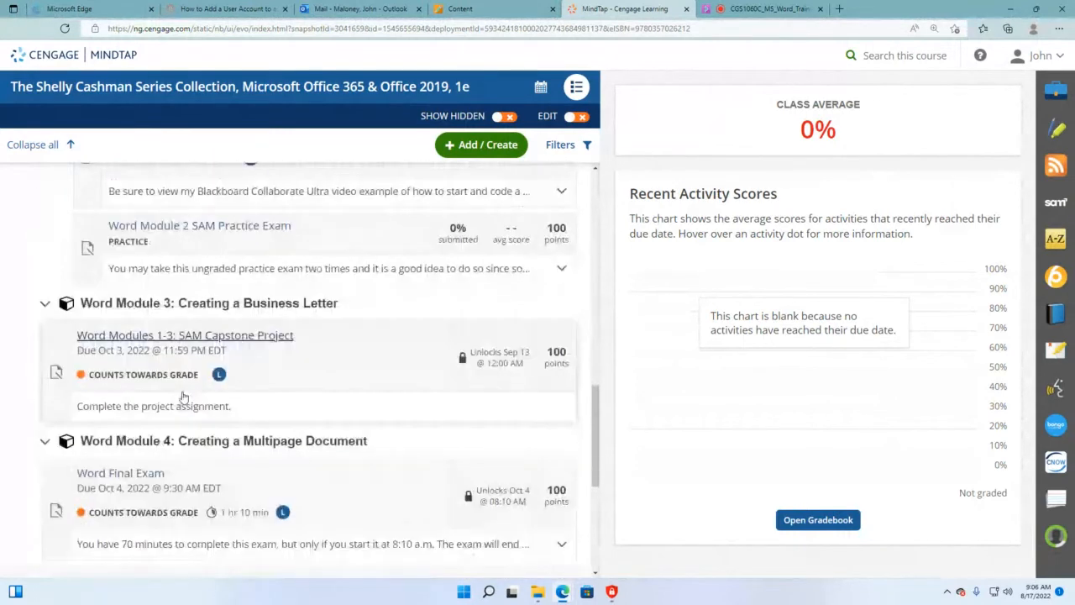
# Expand the Word Module 3 and Word Module 4 units and review their activities and the Modules 1-3 SAM Capstone Project
pyautogui.click(201, 301)
pyautogui.scroll(-1, 200, 307)
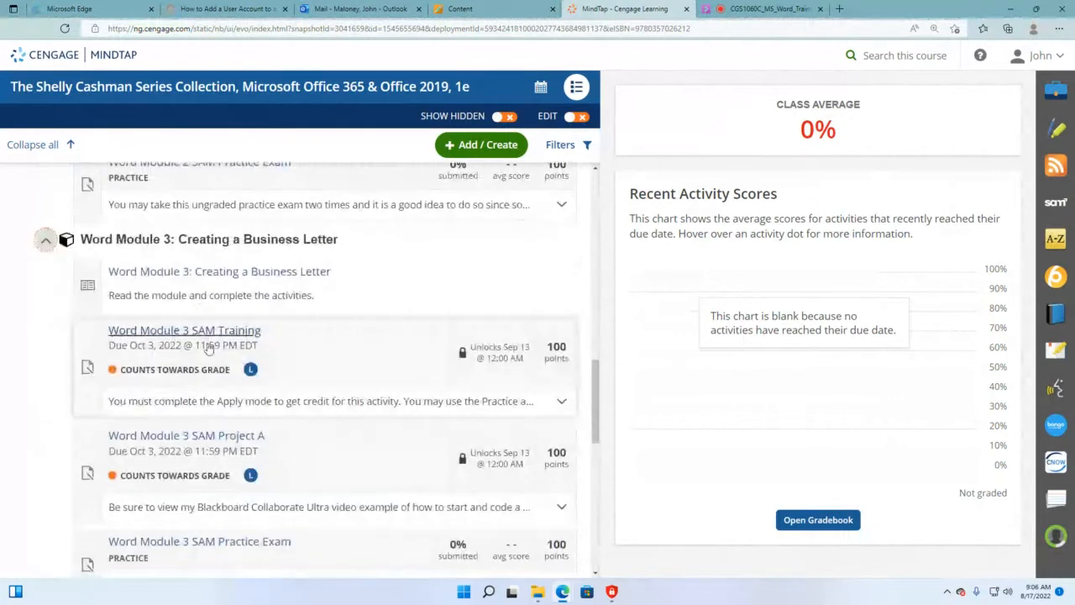
pyautogui.scroll(-1, 202, 334)
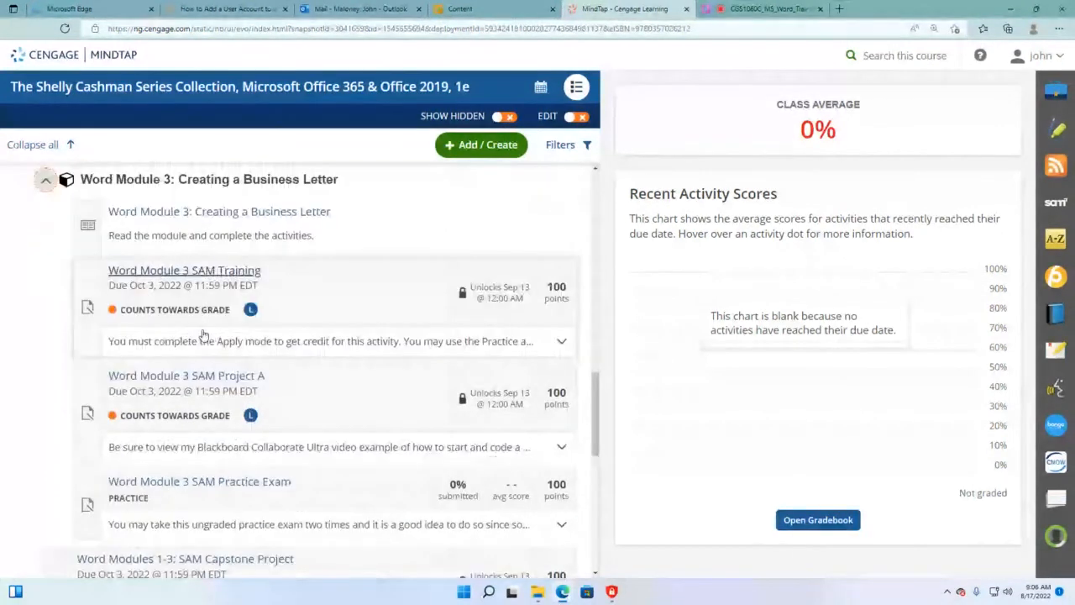
pyautogui.scroll(-3, 203, 334)
pyautogui.click(197, 475)
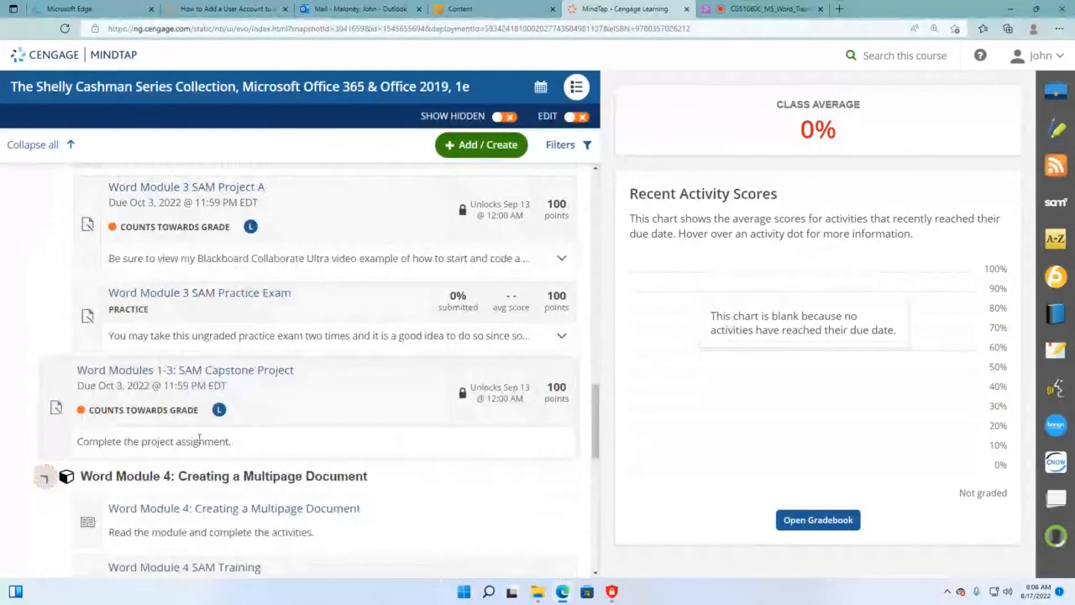
pyautogui.scroll(-2, 204, 440)
pyautogui.scroll(-1, 203, 440)
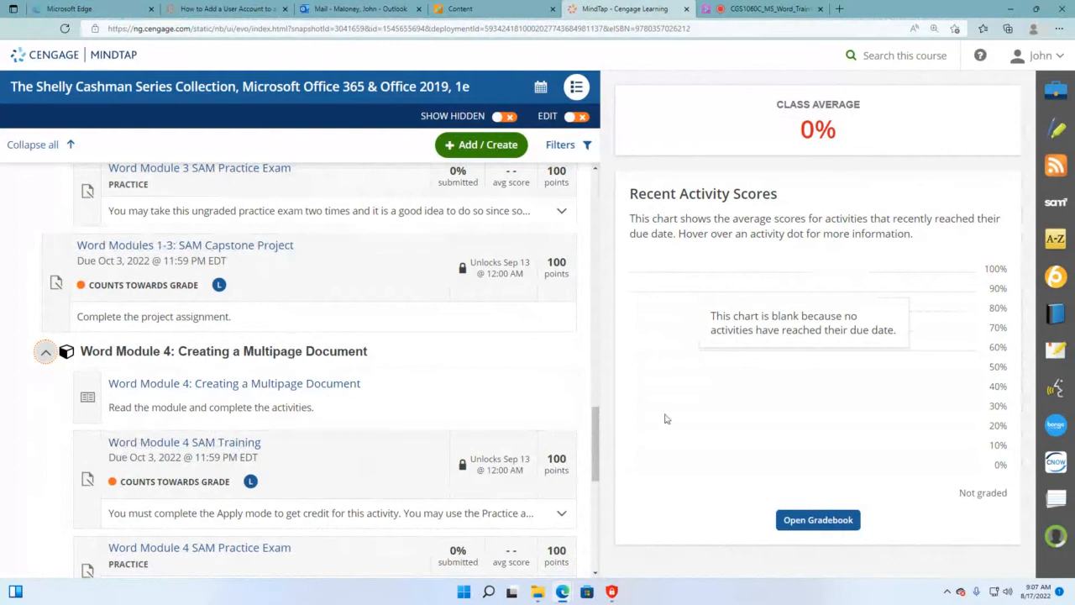
# Open the Word Module 1 SAM Training activity and start the training
pyautogui.moveTo(599, 438); pyautogui.dragTo(603, 253)
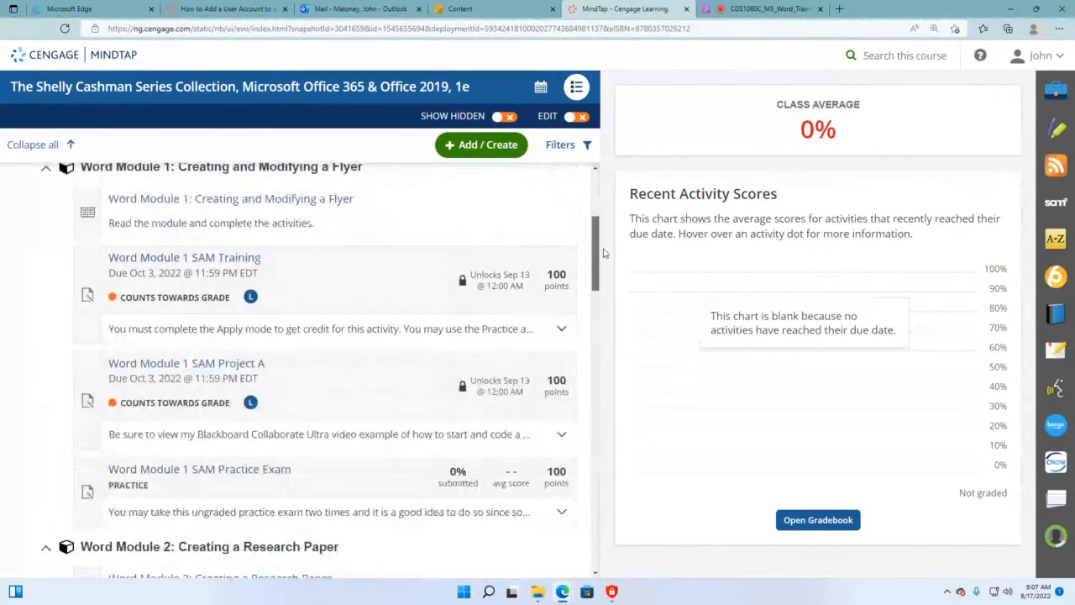
pyautogui.click(165, 265)
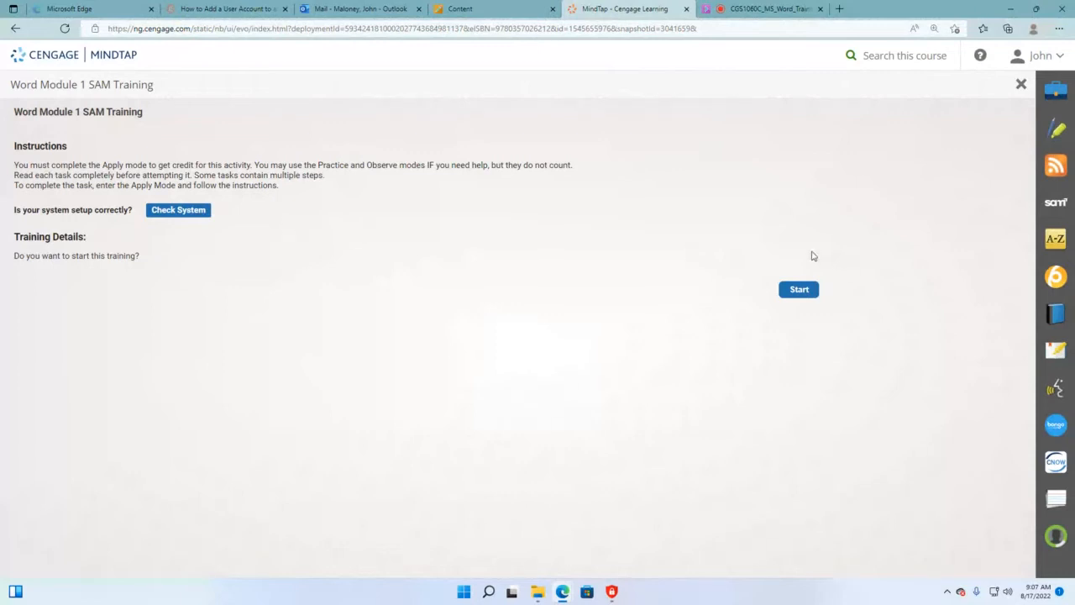
pyautogui.click(802, 290)
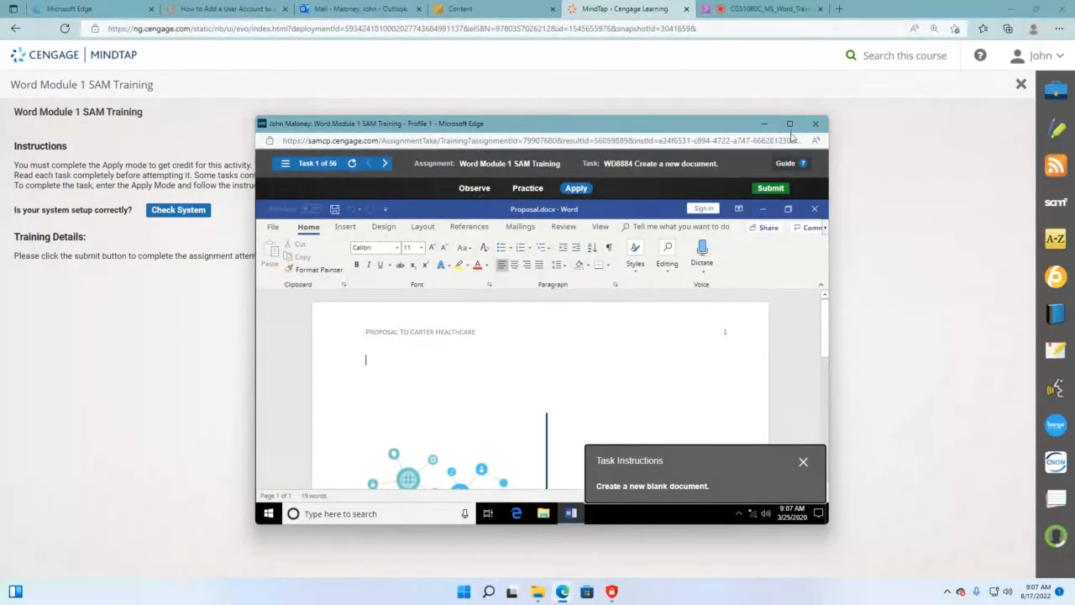
# Reposition the training window and its task instructions box, and maximize the training window
pyautogui.moveTo(792, 133)
pyautogui.moveTo(649, 132); pyautogui.dragTo(634, 110)
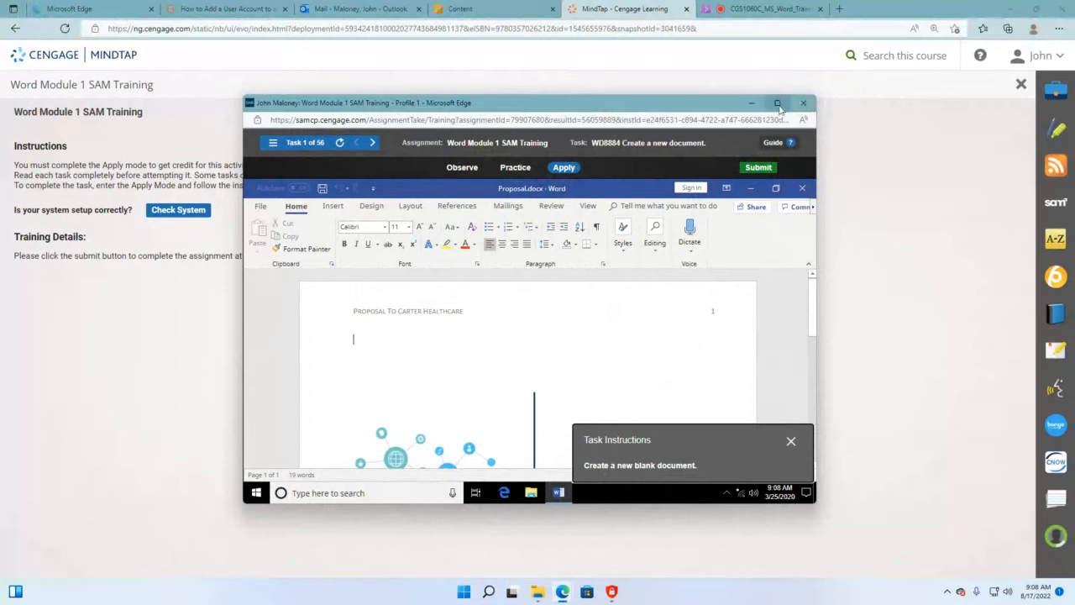
pyautogui.moveTo(777, 103)
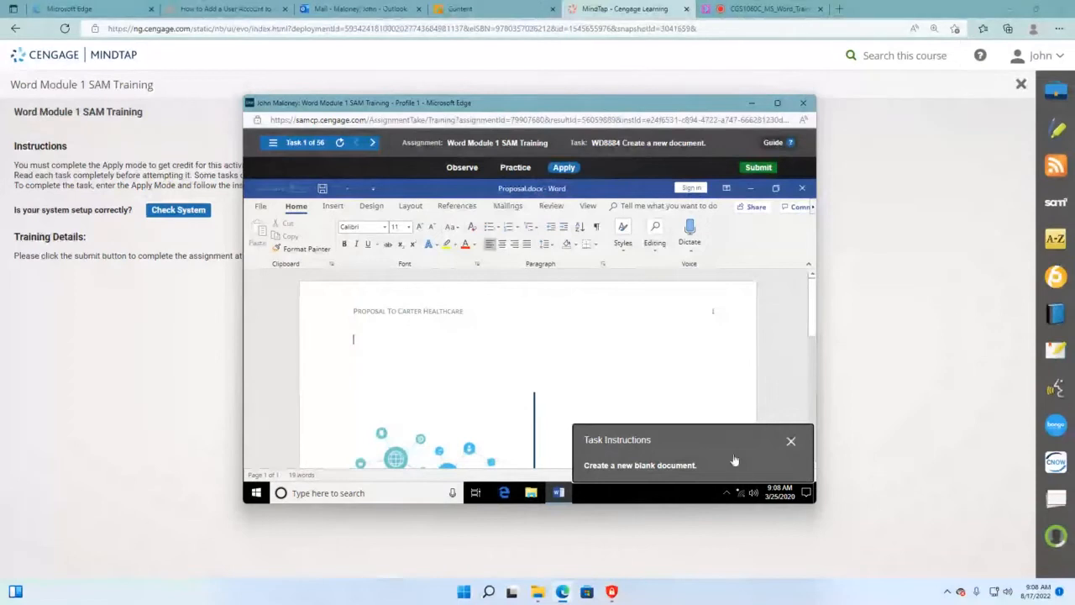
pyautogui.moveTo(699, 438); pyautogui.dragTo(650, 370)
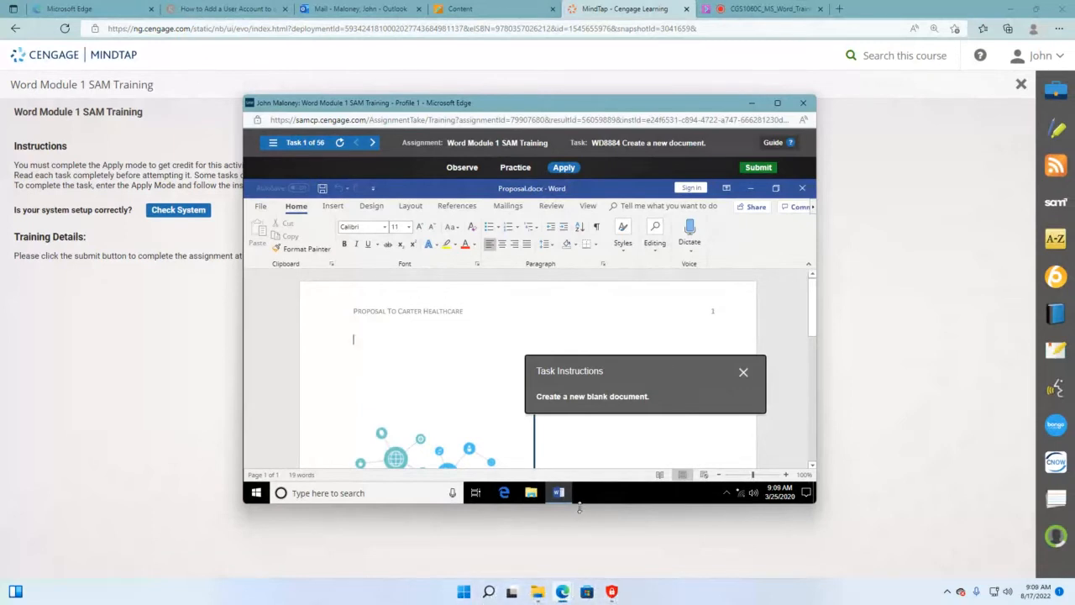
pyautogui.moveTo(559, 496)
pyautogui.click(777, 102)
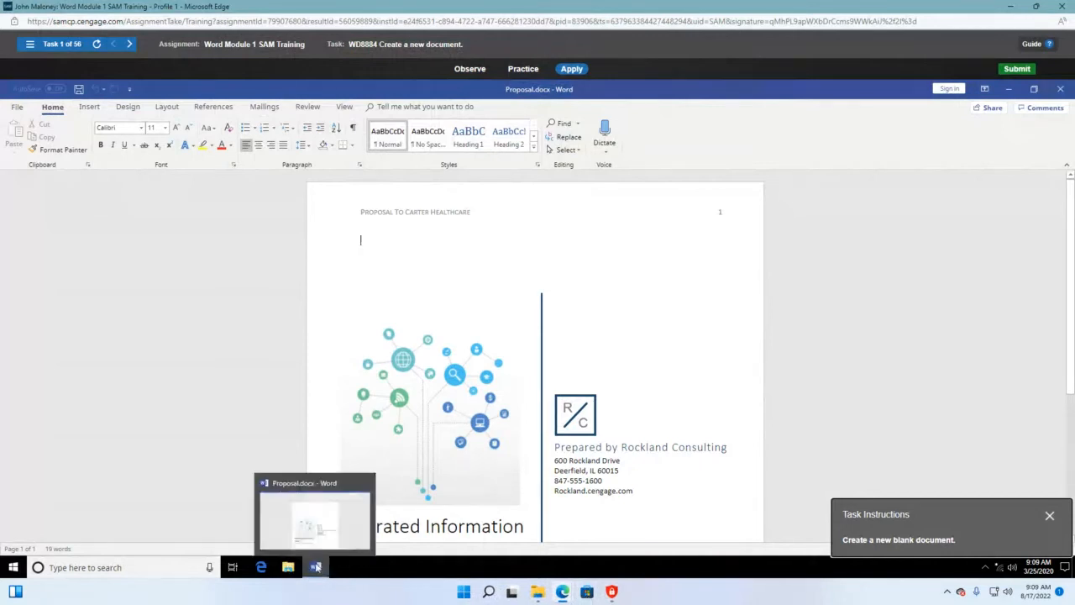
# Move the task instructions aside and complete task 1 by creating a new blank document
pyautogui.moveTo(309, 567)
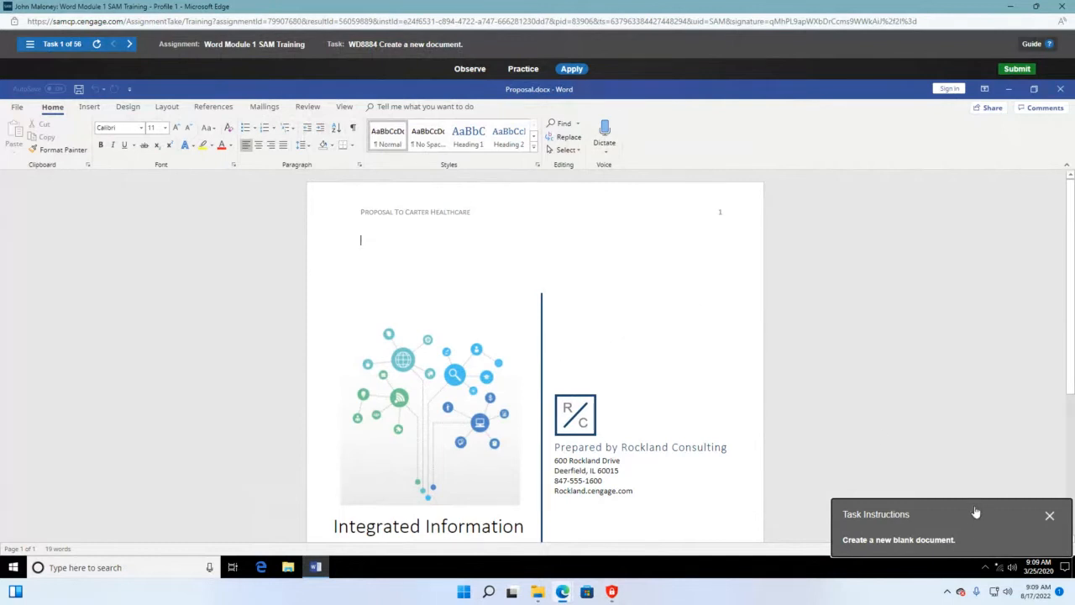
pyautogui.moveTo(977, 513); pyautogui.dragTo(761, 237)
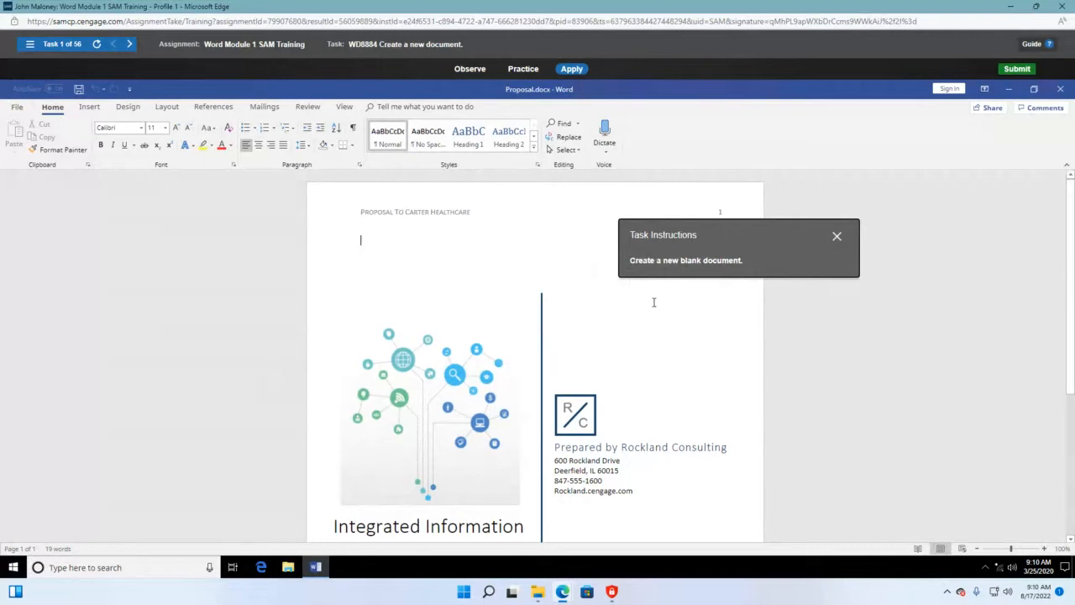
pyautogui.click(17, 108)
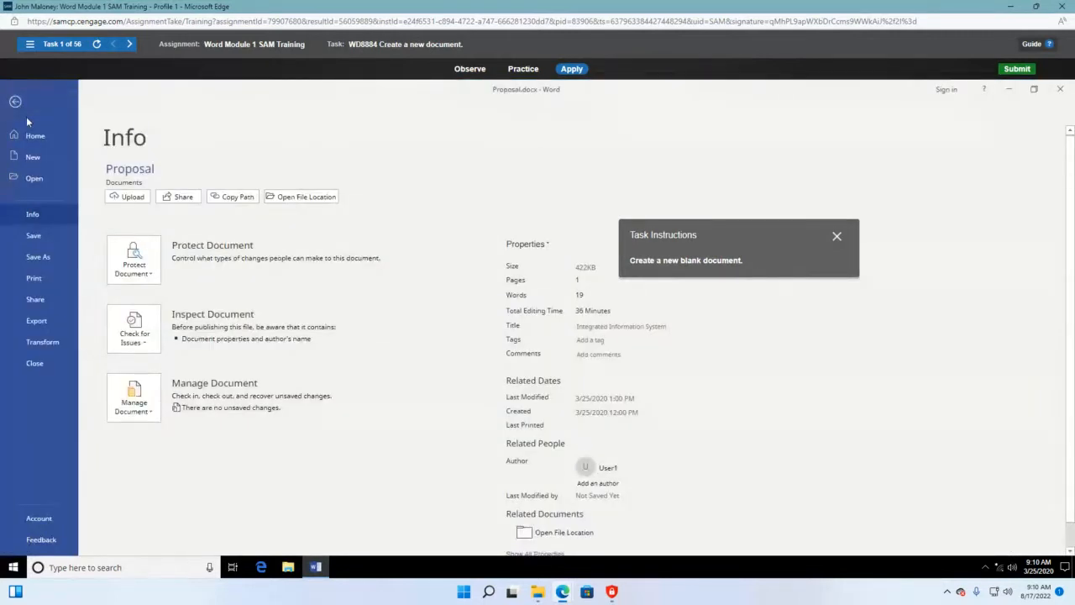
pyautogui.click(27, 158)
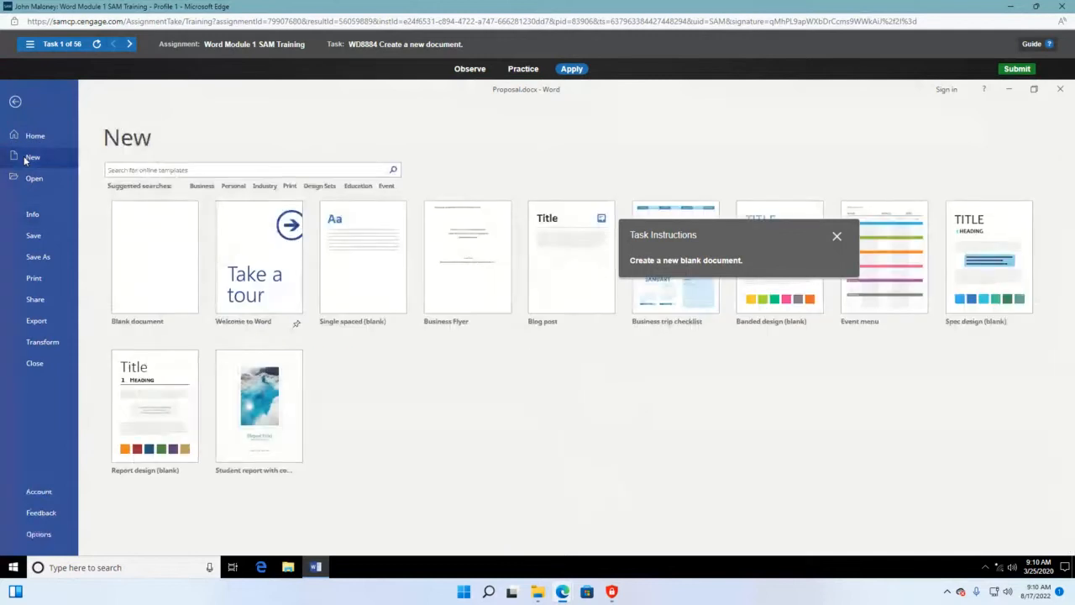
pyautogui.click(175, 258)
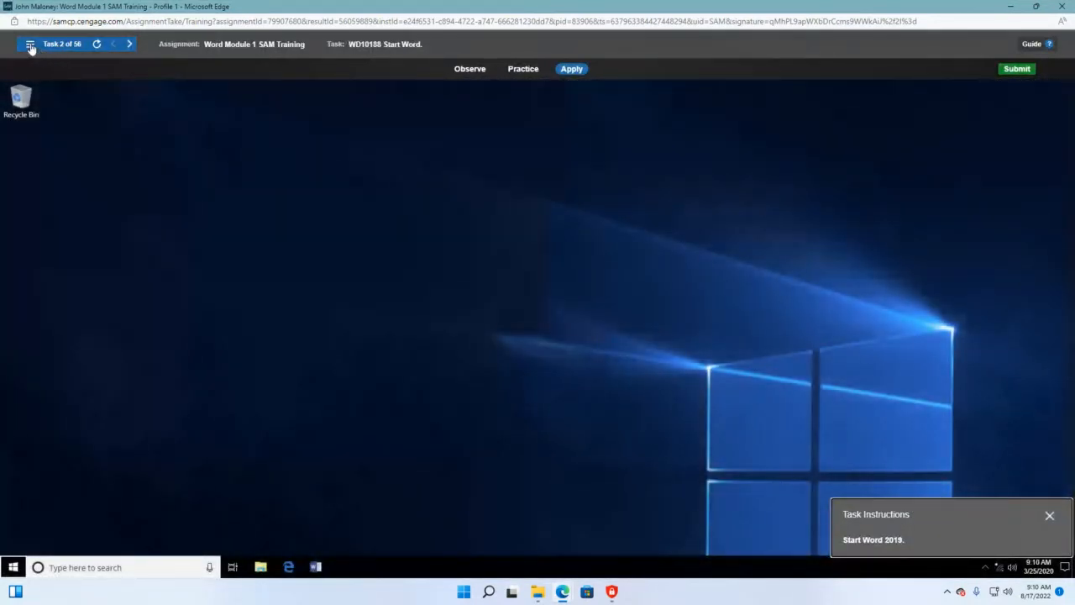
# Reopen task 1, "Create a new document", from the task list and move its instructions box away from the corner
pyautogui.click(29, 43)
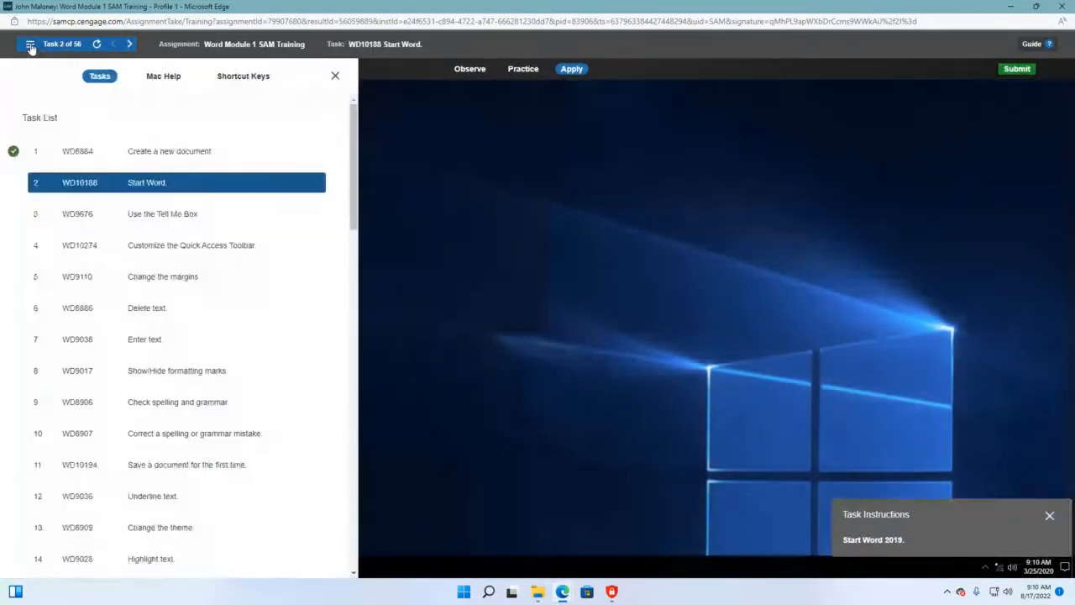
pyautogui.click(137, 156)
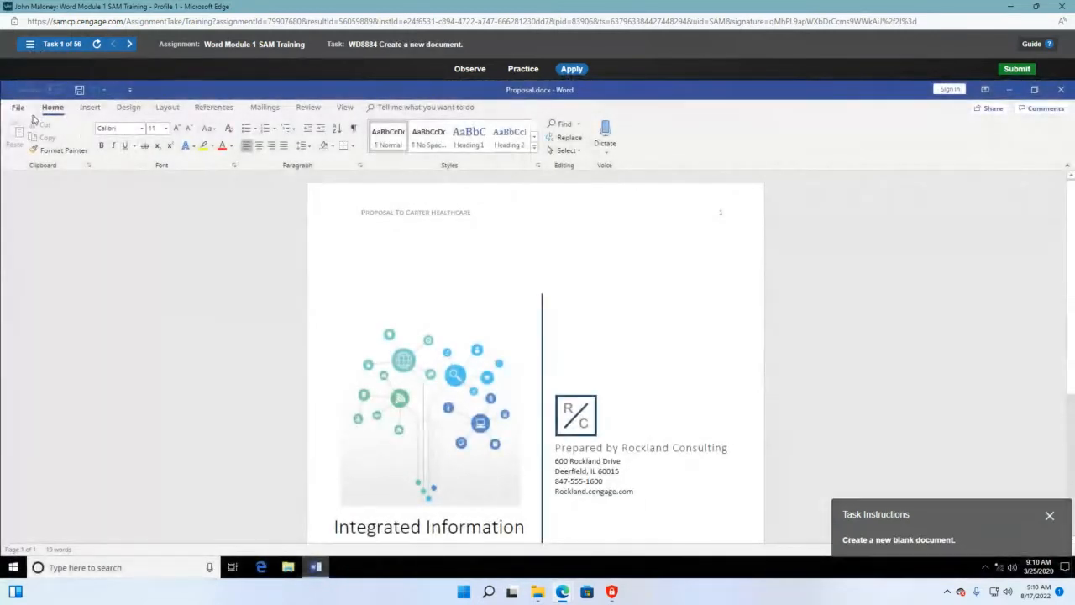
pyautogui.moveTo(984, 525); pyautogui.dragTo(903, 273)
pyautogui.rightClick(197, 273)
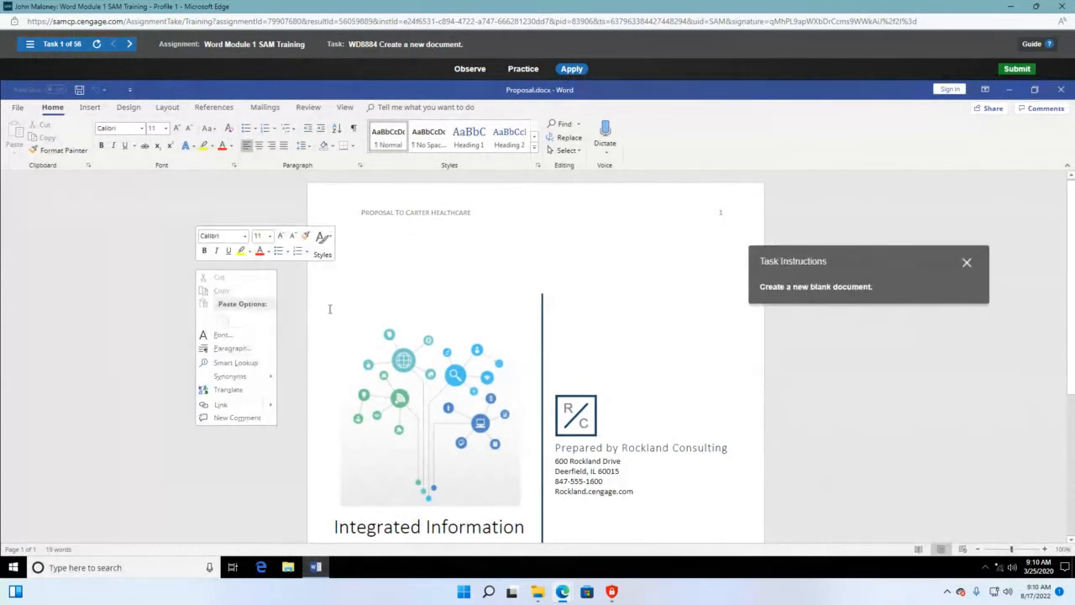
pyautogui.rightClick(358, 315)
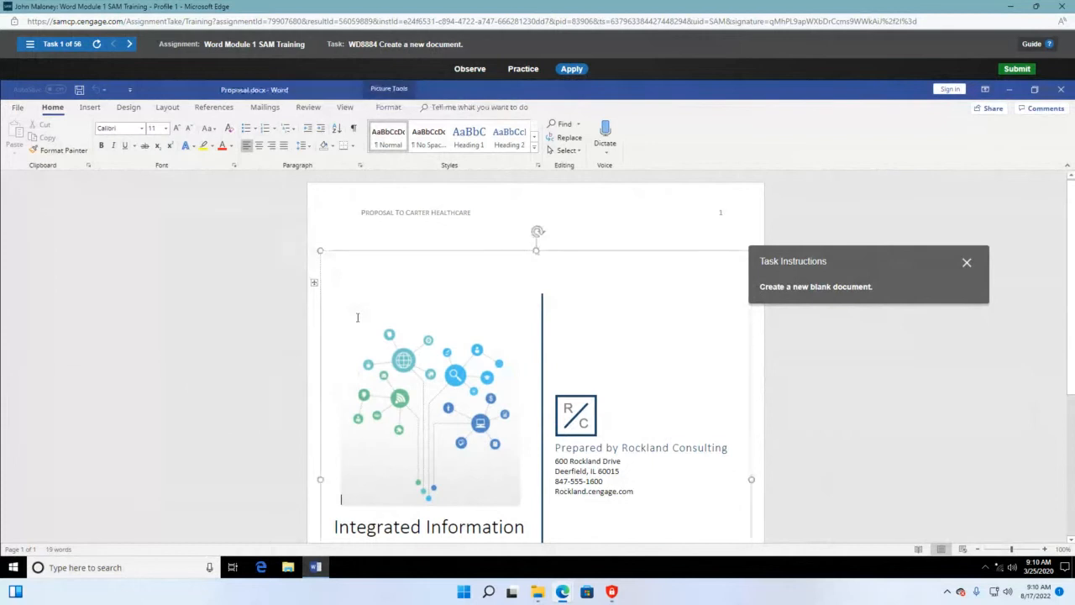
pyautogui.click(702, 204)
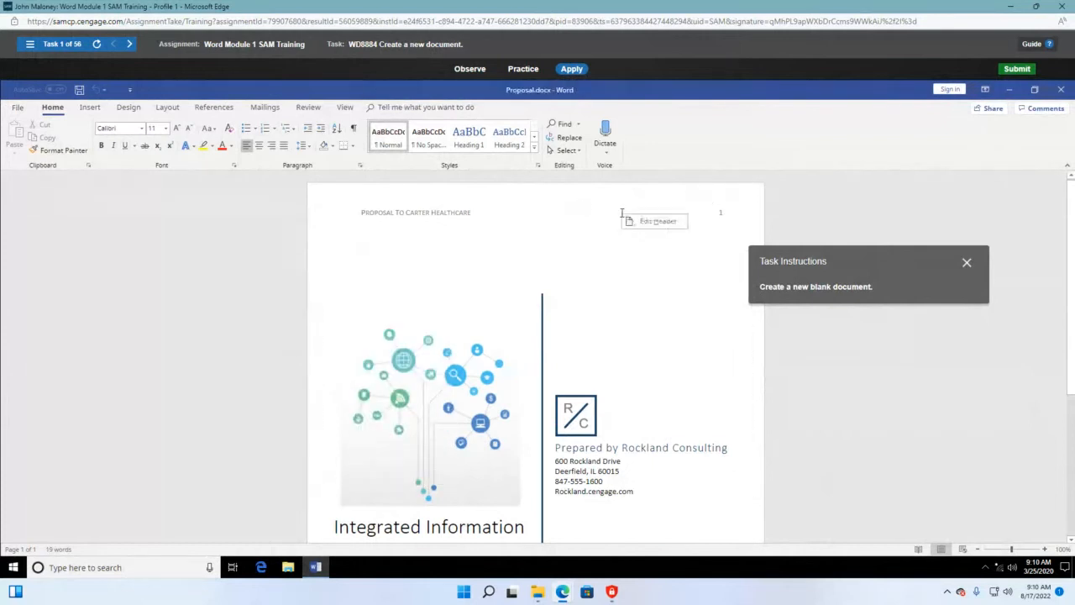
pyautogui.rightClick(811, 194)
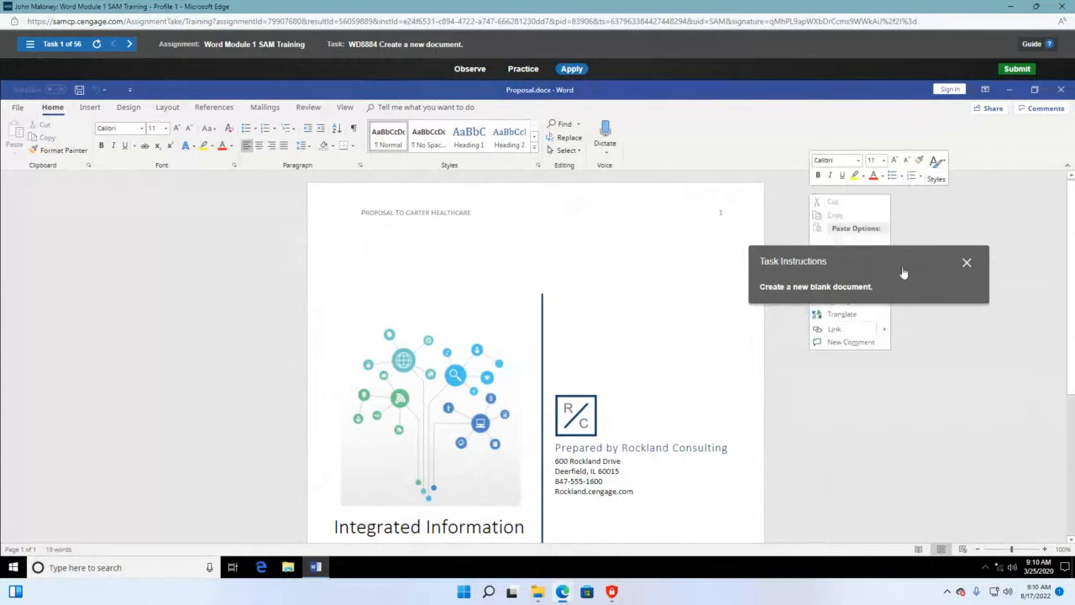
pyautogui.moveTo(891, 262)
pyautogui.mouseDown()
pyautogui.moveTo(389, 269)
pyautogui.moveTo(361, 259)
pyautogui.moveTo(533, 280)
pyautogui.moveTo(882, 264)
pyautogui.mouseUp()
pyautogui.click(672, 137)
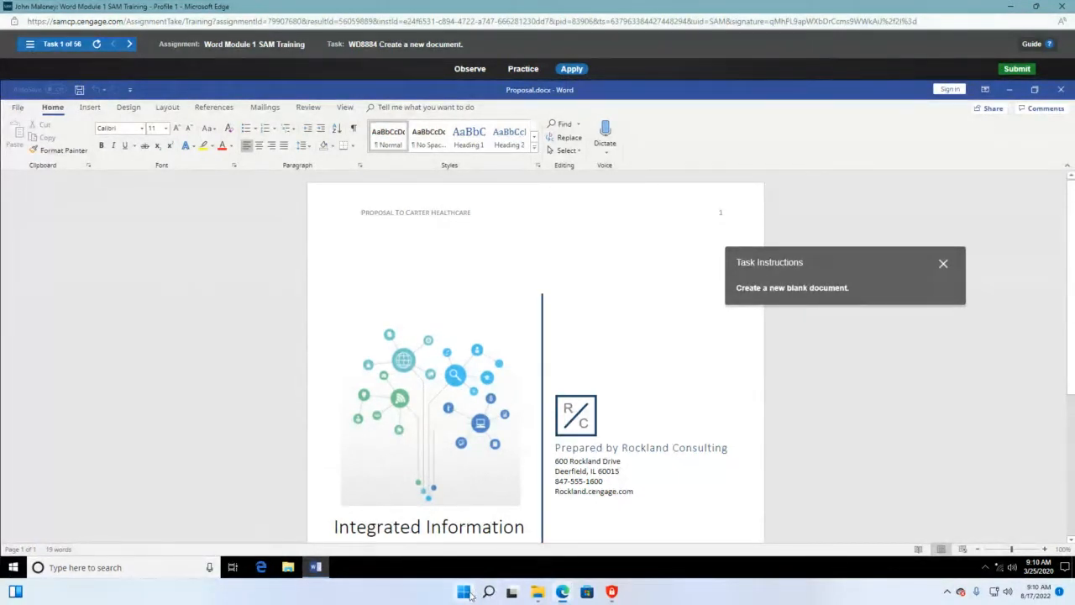
pyautogui.click(12, 567)
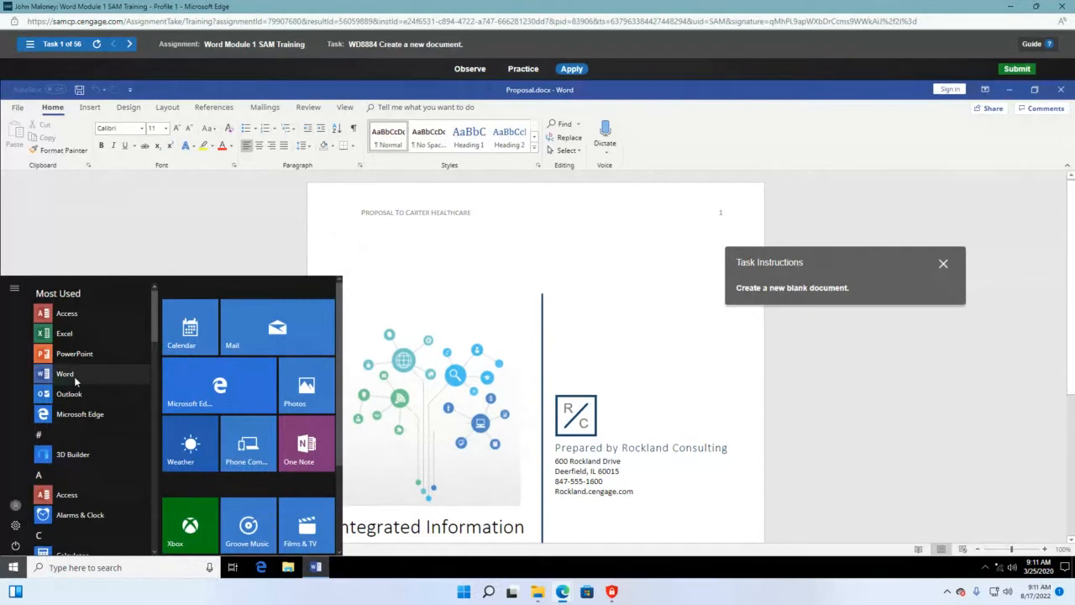
pyautogui.click(74, 376)
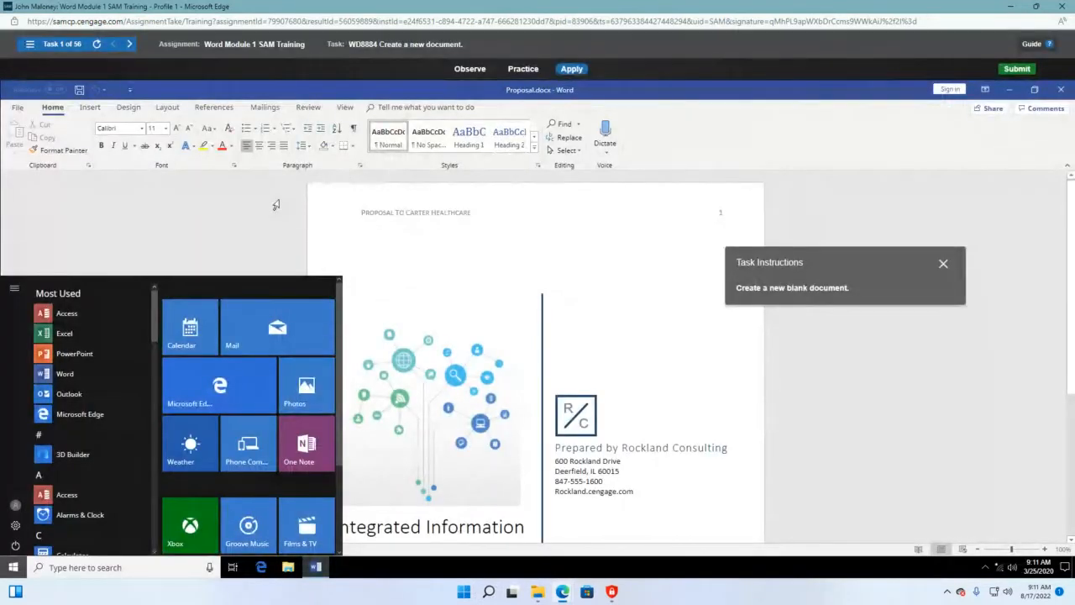
pyautogui.click(344, 218)
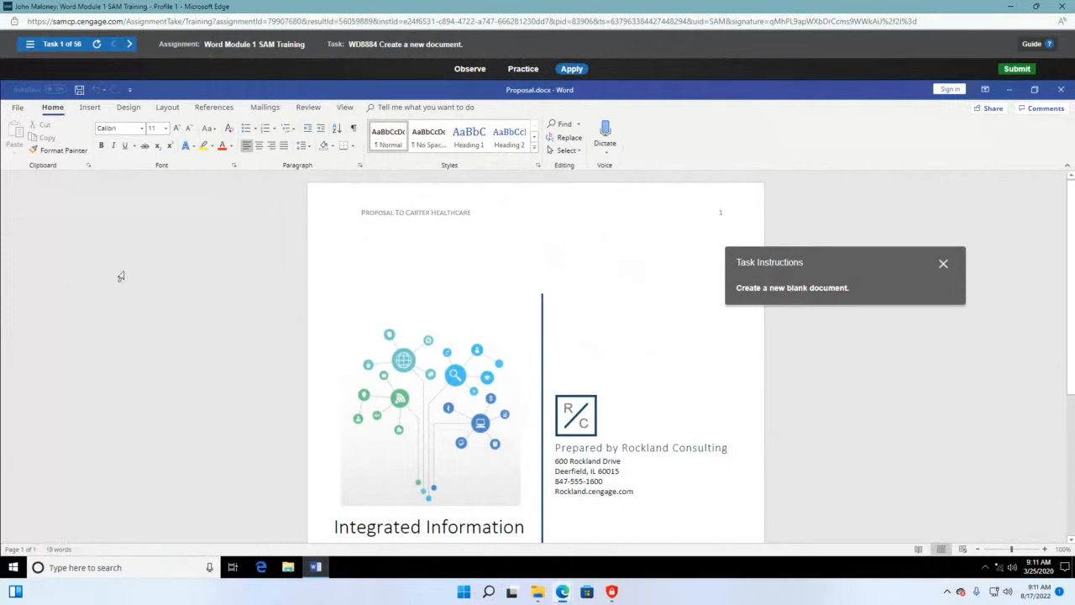
pyautogui.click(19, 107)
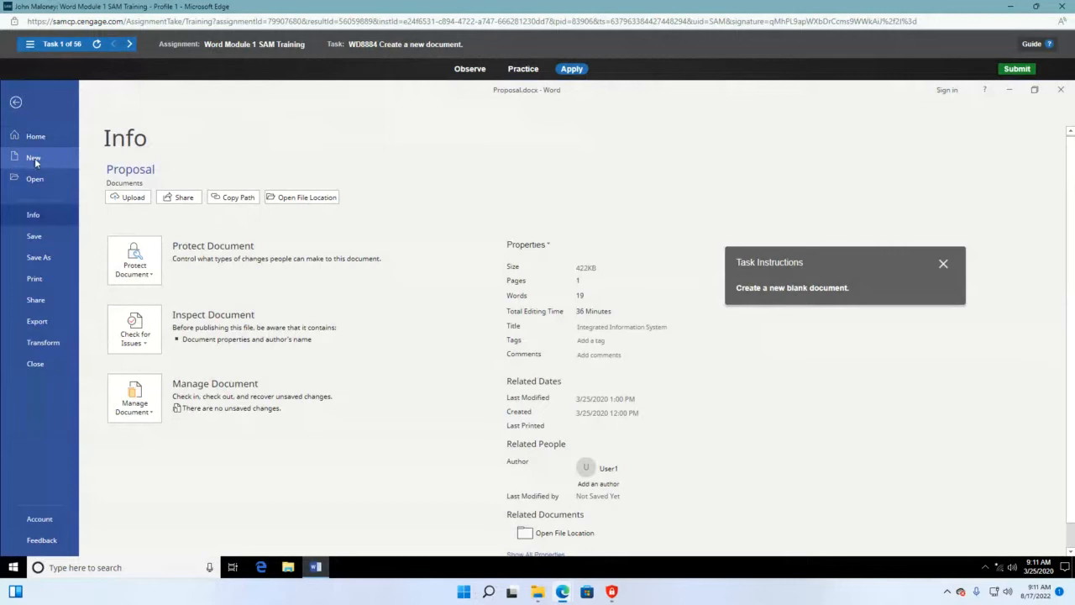
# Switch to task 2, "Start Word", and move its instructions box toward the middle of the simulated desktop
pyautogui.click(29, 44)
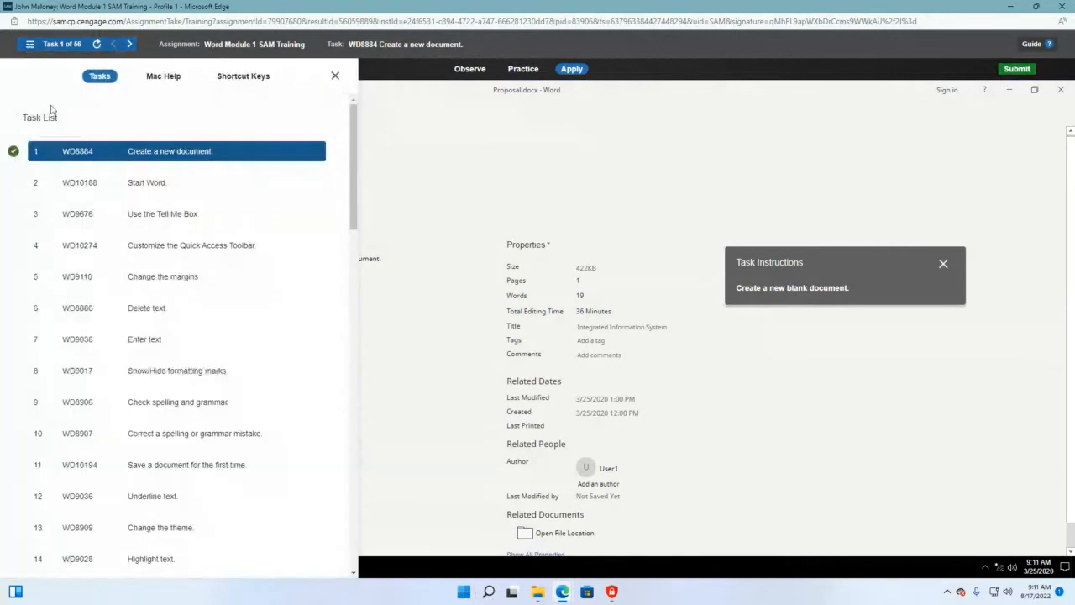
pyautogui.click(180, 186)
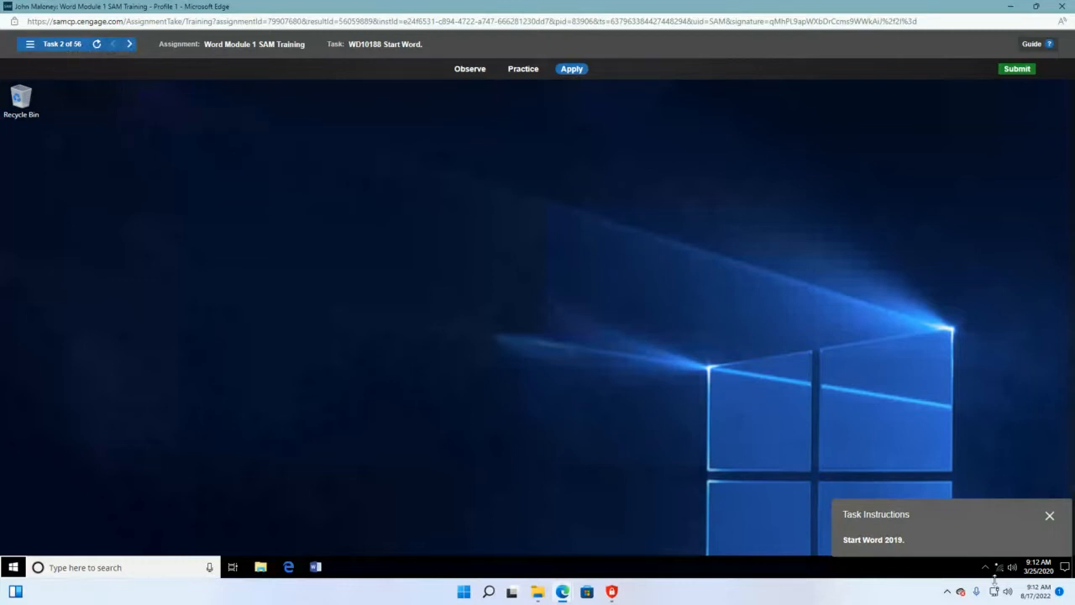
pyautogui.moveTo(966, 516); pyautogui.dragTo(619, 257)
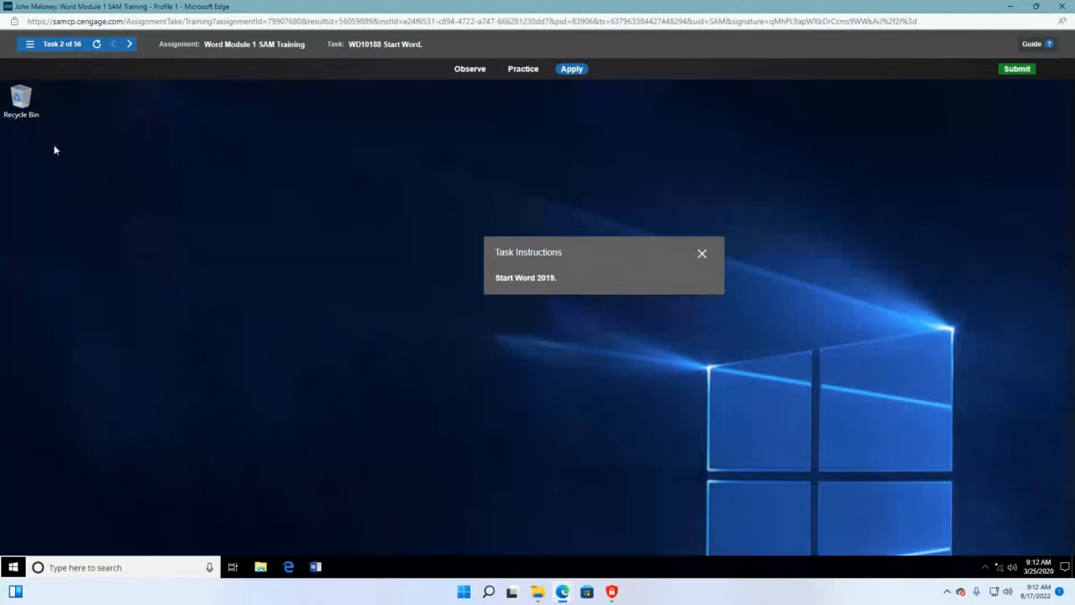
# Complete task 2 by starting Word from its alphabetical entry among the simulated desktop's installed apps
pyautogui.click(13, 567)
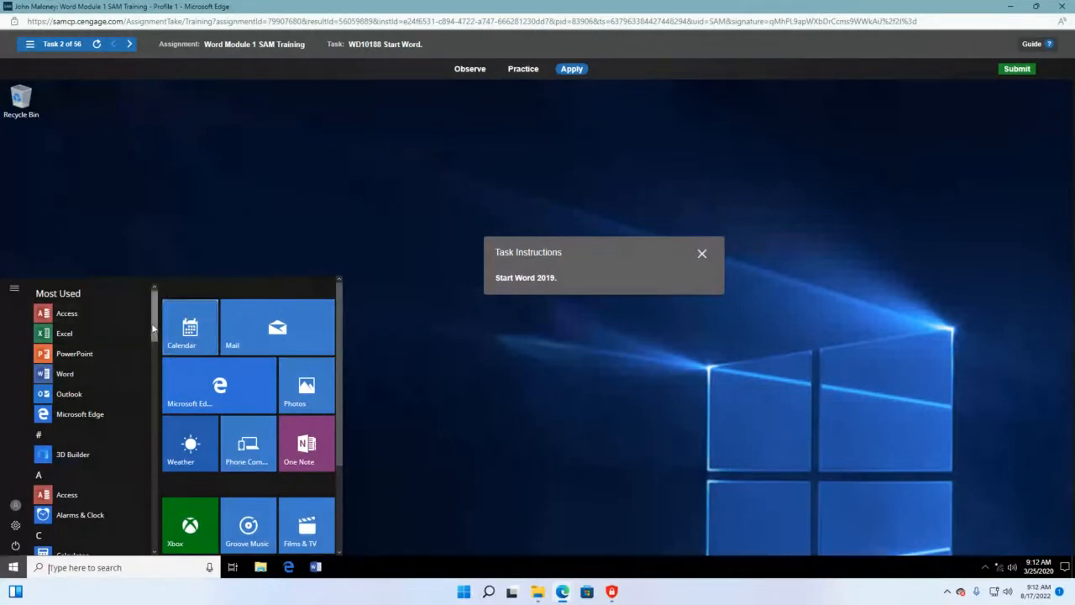
pyautogui.moveTo(154, 333); pyautogui.dragTo(153, 538)
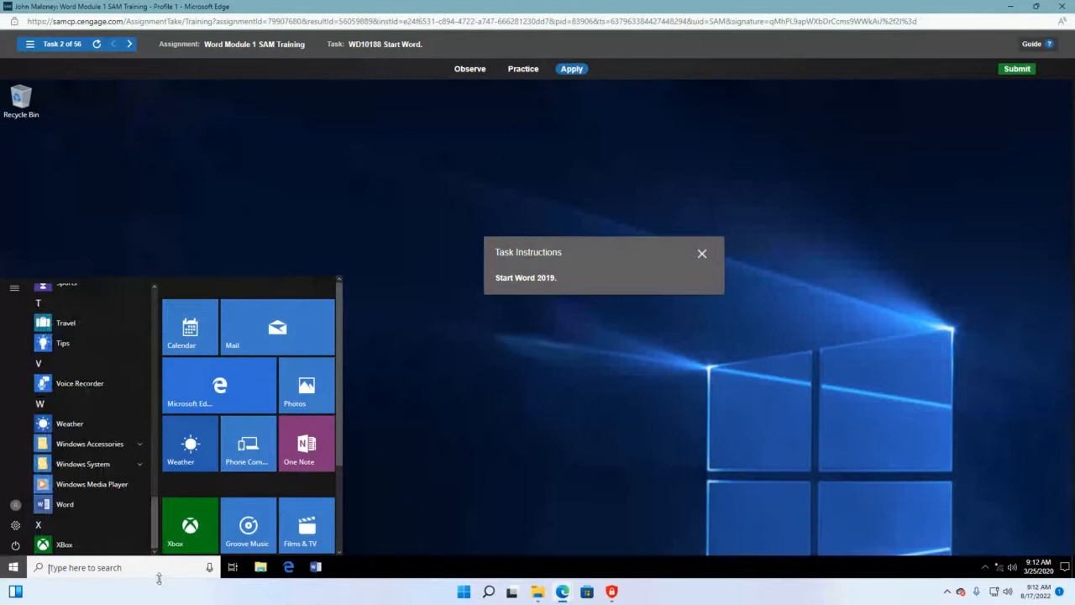
pyautogui.click(57, 504)
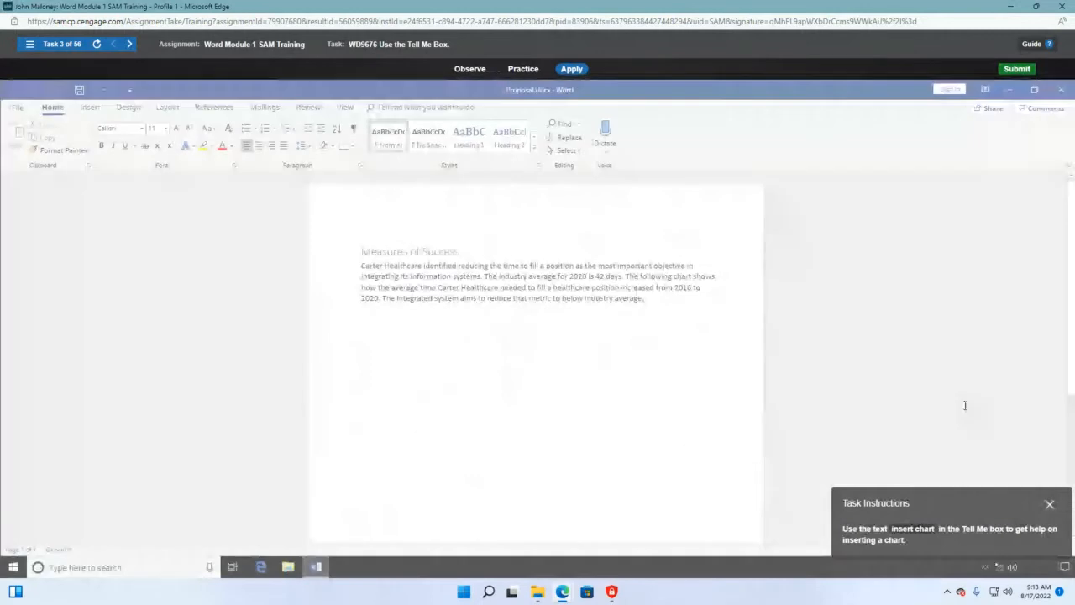
# Move the task 3 instructions aside and use Tell Me with "insert chart" to open the help topic "Add a chart to your document in Word"
pyautogui.moveTo(967, 498); pyautogui.dragTo(485, 182)
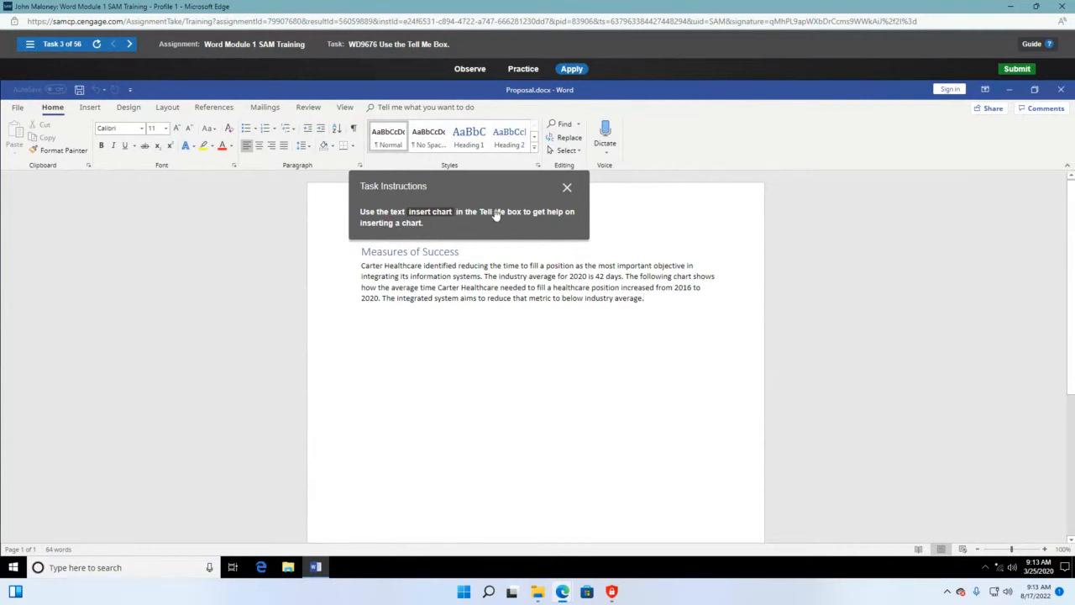
pyautogui.moveTo(505, 186); pyautogui.dragTo(365, 218)
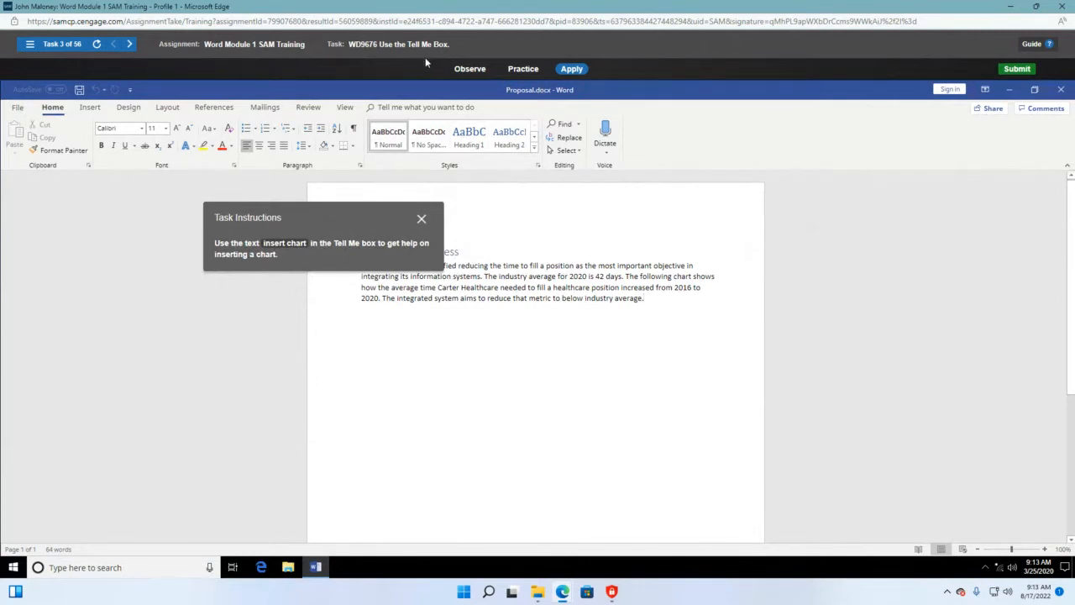
pyautogui.click(398, 106)
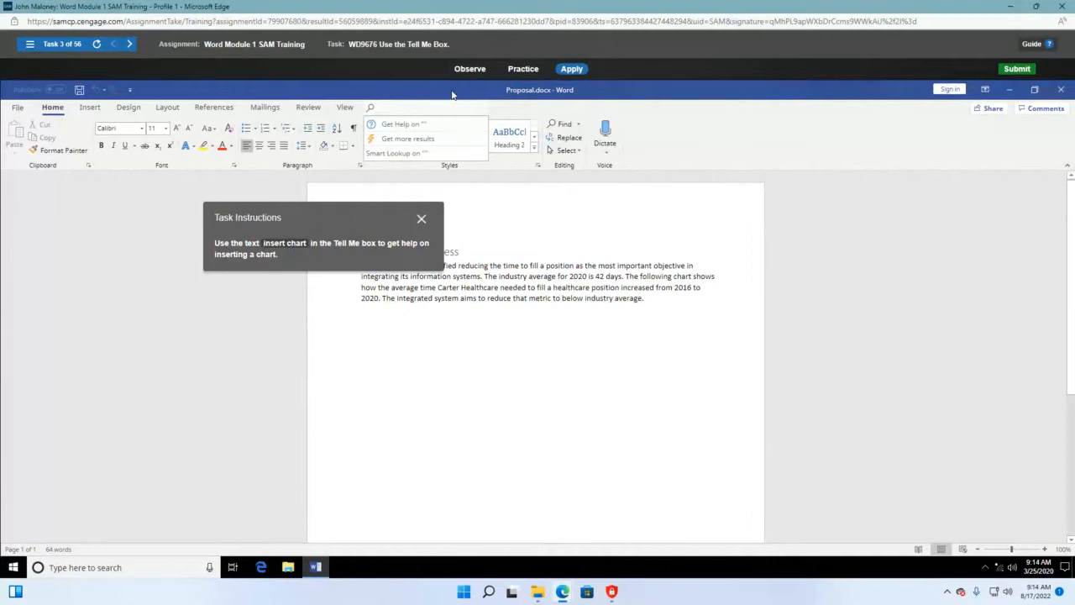
pyautogui.write('Insert chart')
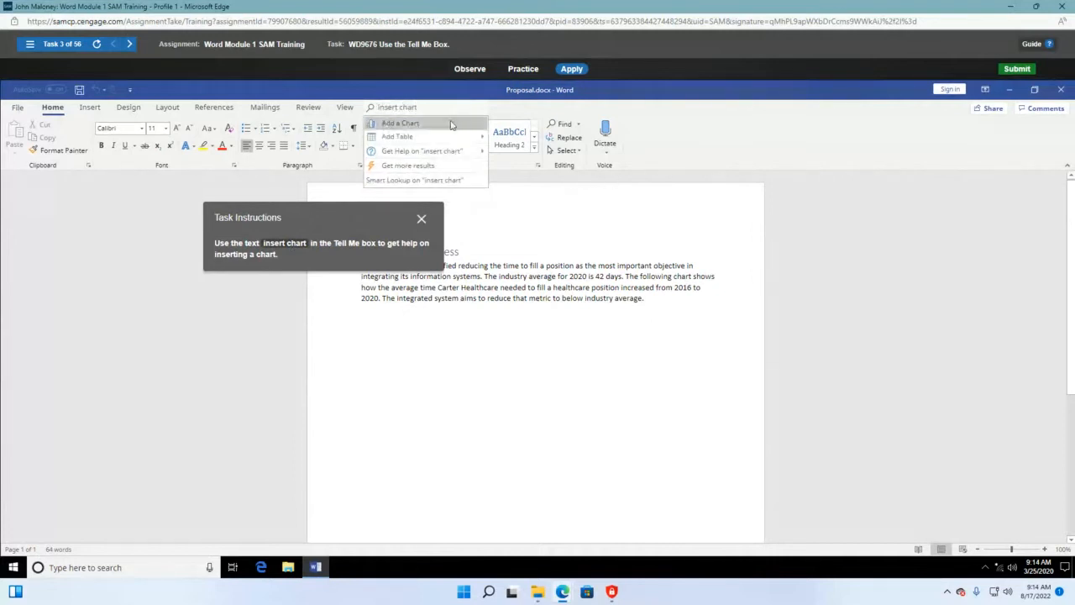
pyautogui.moveTo(406, 143)
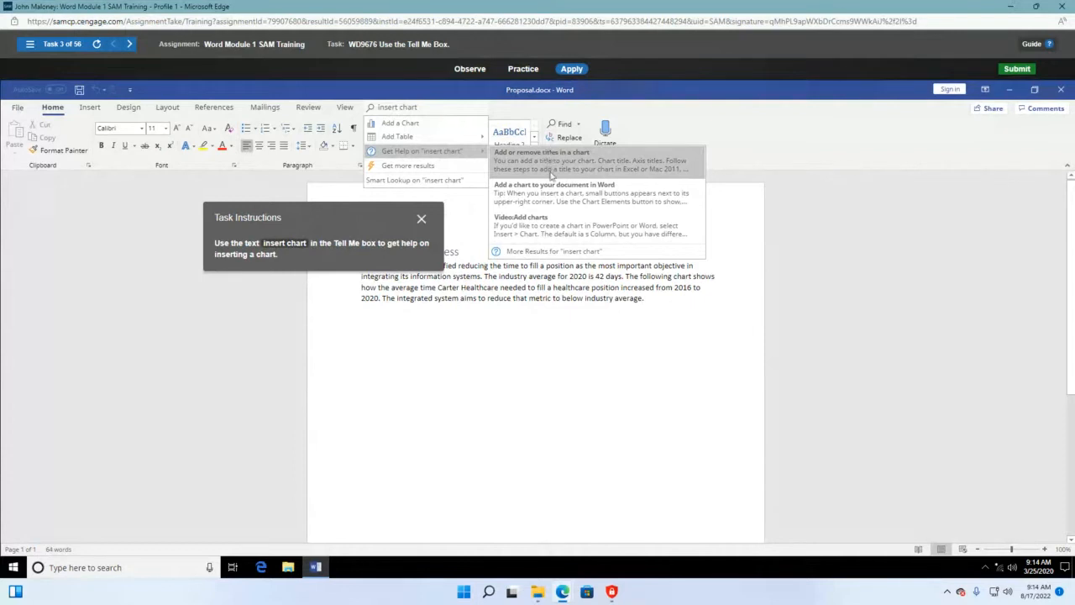
pyautogui.click(536, 202)
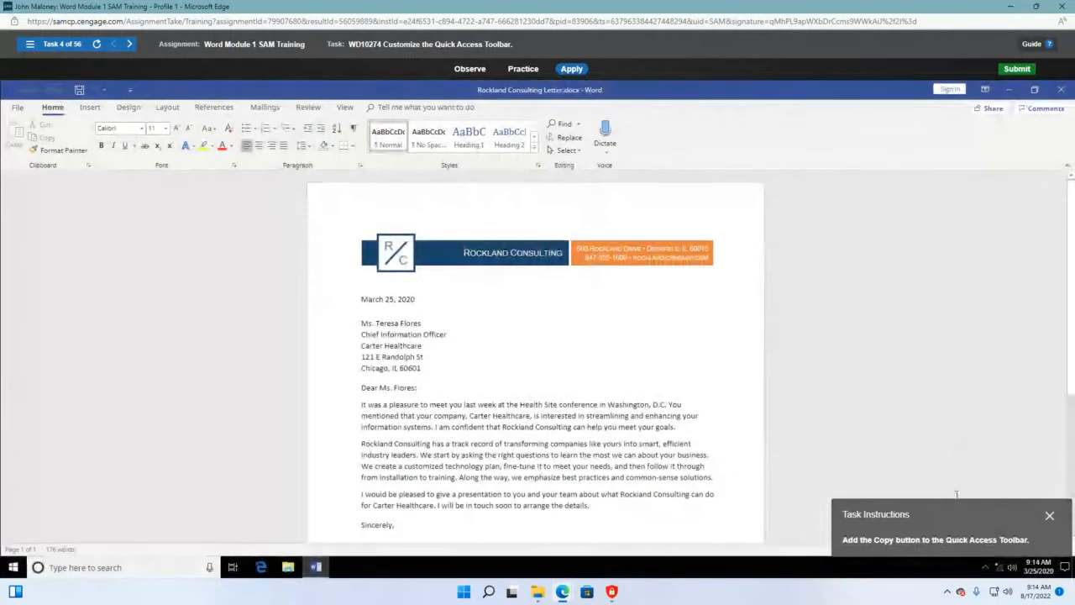
# For task 4, open the Word Options dialog and move the task instructions clear of it
pyautogui.moveTo(956, 507); pyautogui.dragTo(585, 200)
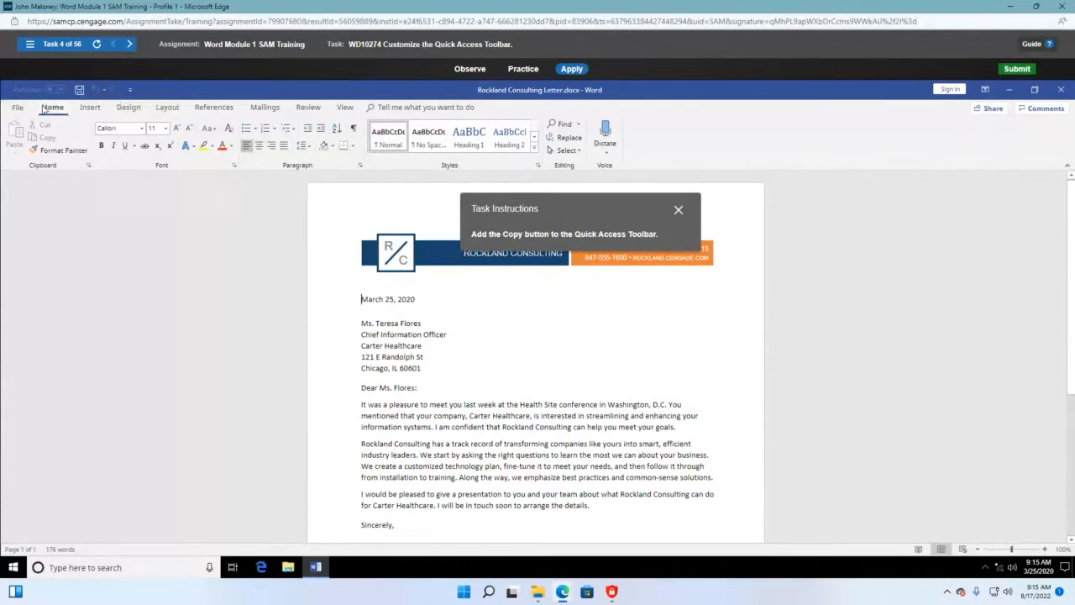
pyautogui.click(18, 107)
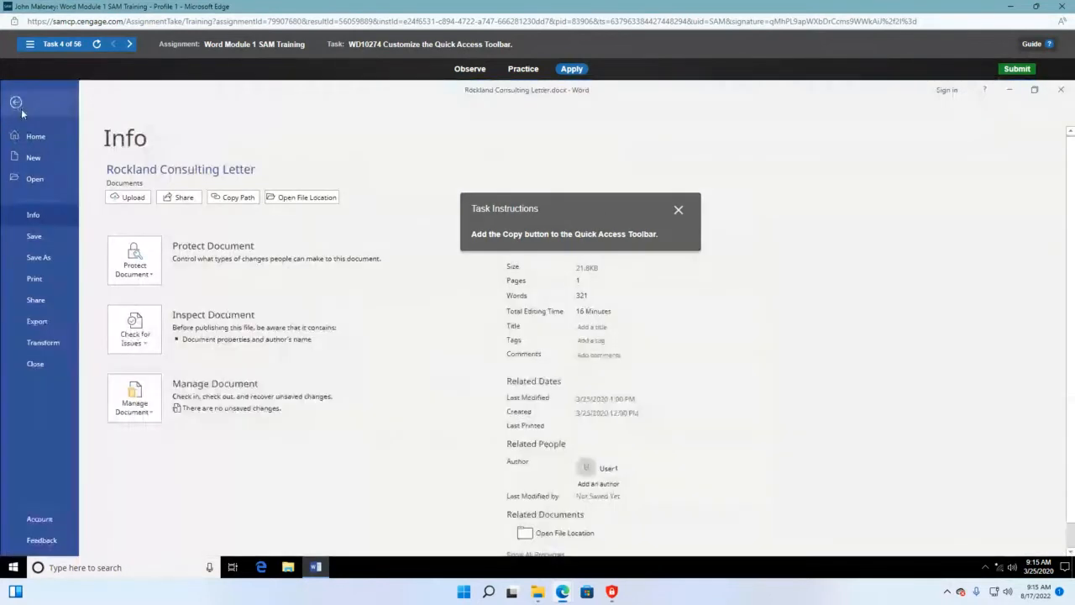
pyautogui.scroll(-1, 29, 360)
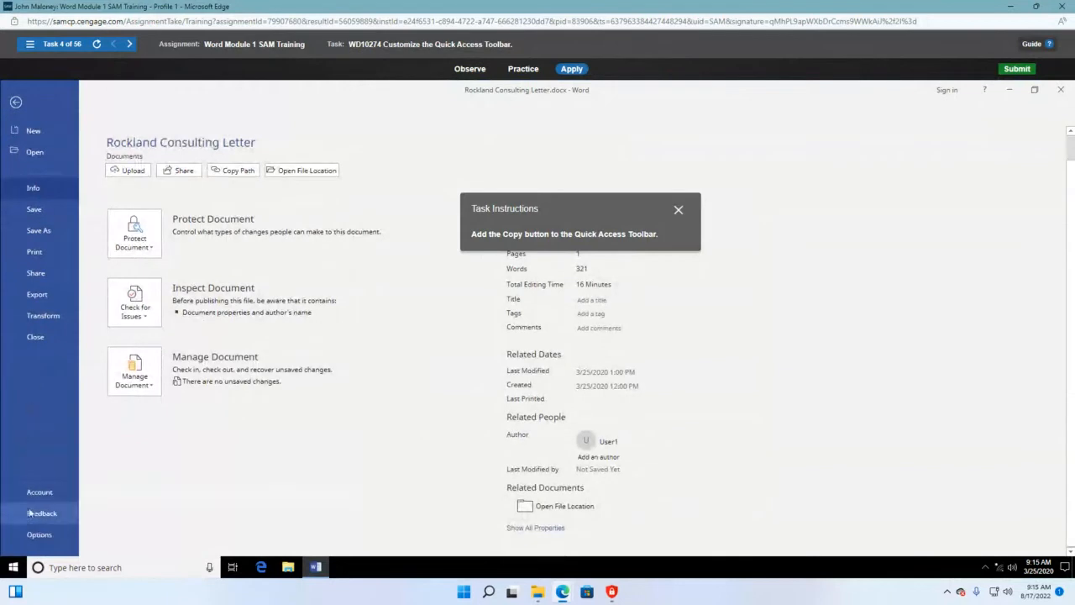
pyautogui.click(38, 535)
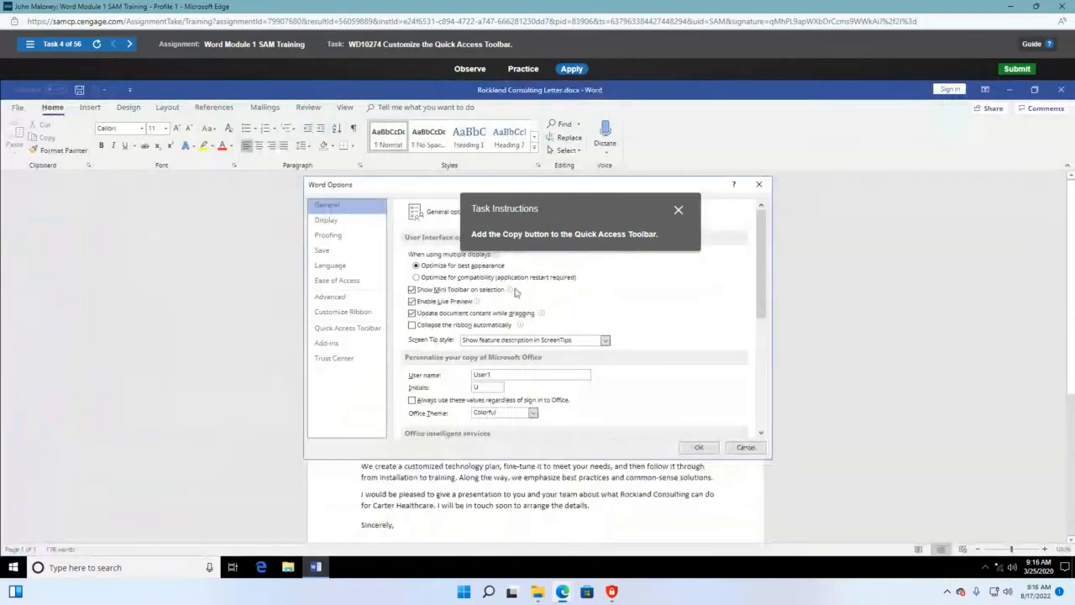
pyautogui.moveTo(565, 200); pyautogui.dragTo(181, 124)
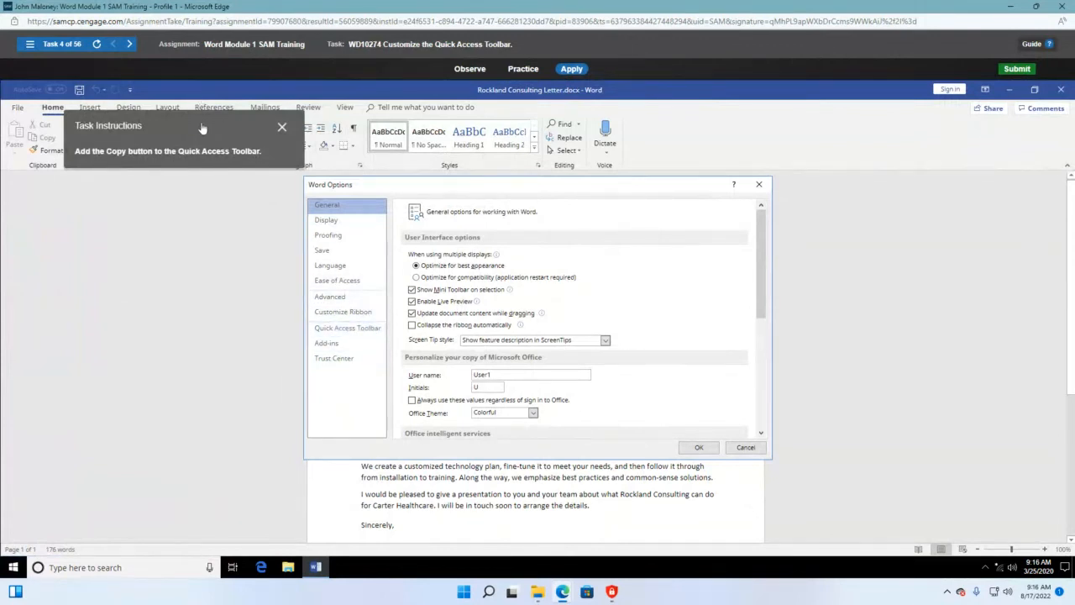
pyautogui.moveTo(230, 127); pyautogui.dragTo(840, 130)
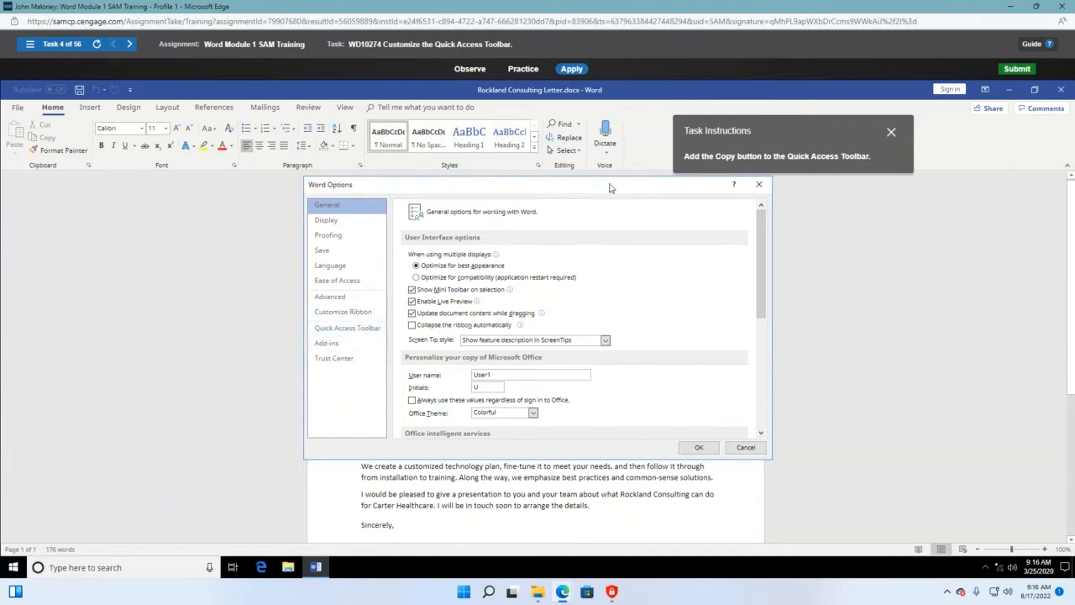
# Add the Copy command to the Quick Access Toolbar for all documents and apply the change
pyautogui.click(348, 328)
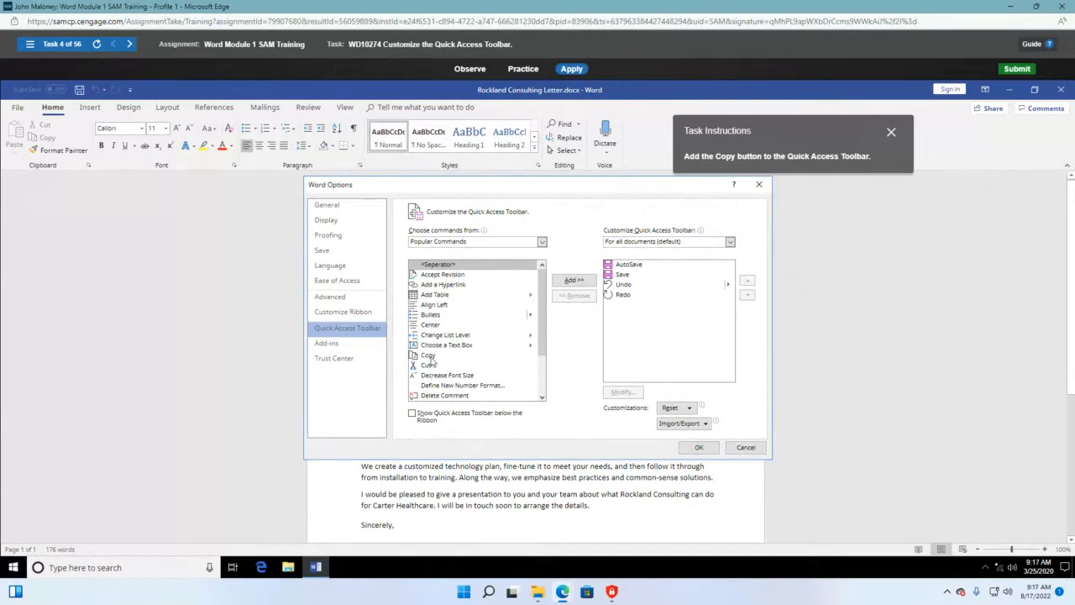
pyautogui.click(429, 356)
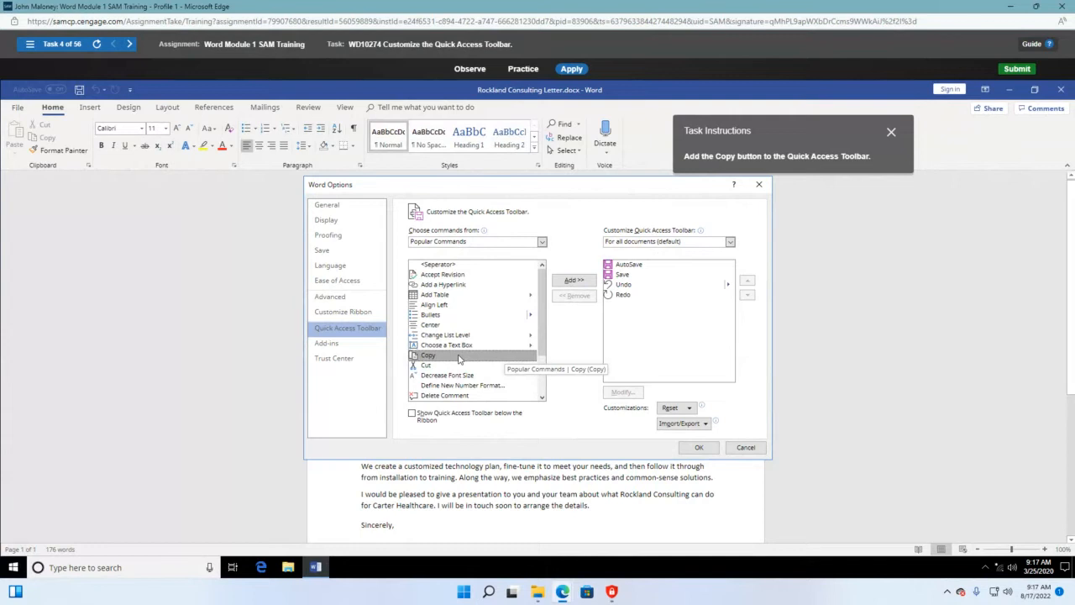
pyautogui.click(574, 280)
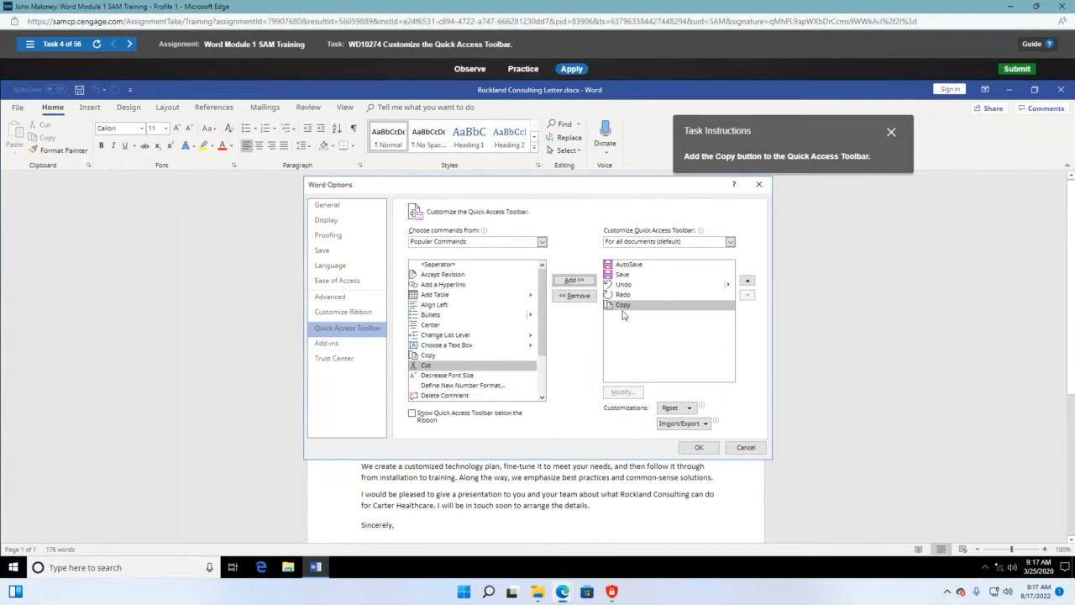
pyautogui.click(699, 447)
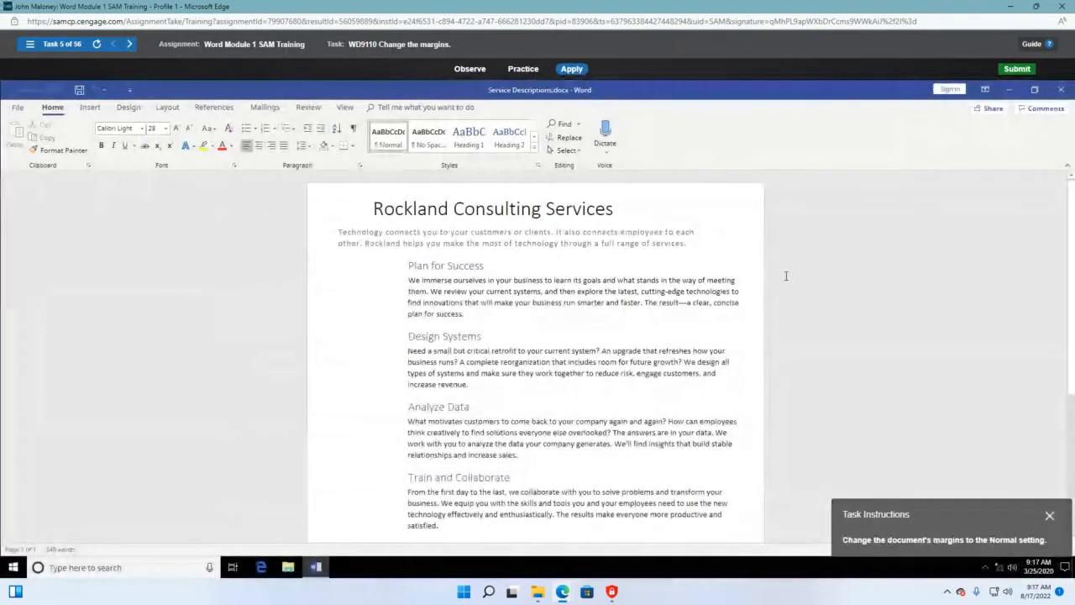
# Move the task 5 instructions off the corner and set the Service Descriptions document's margins to Normal
pyautogui.moveTo(978, 517); pyautogui.dragTo(822, 261)
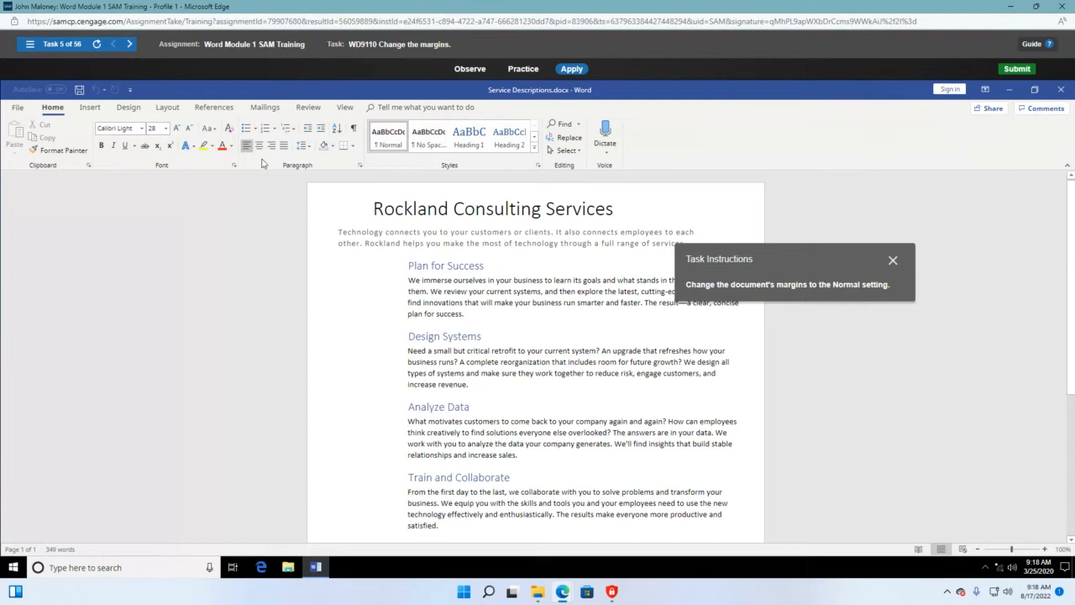
pyautogui.click(174, 114)
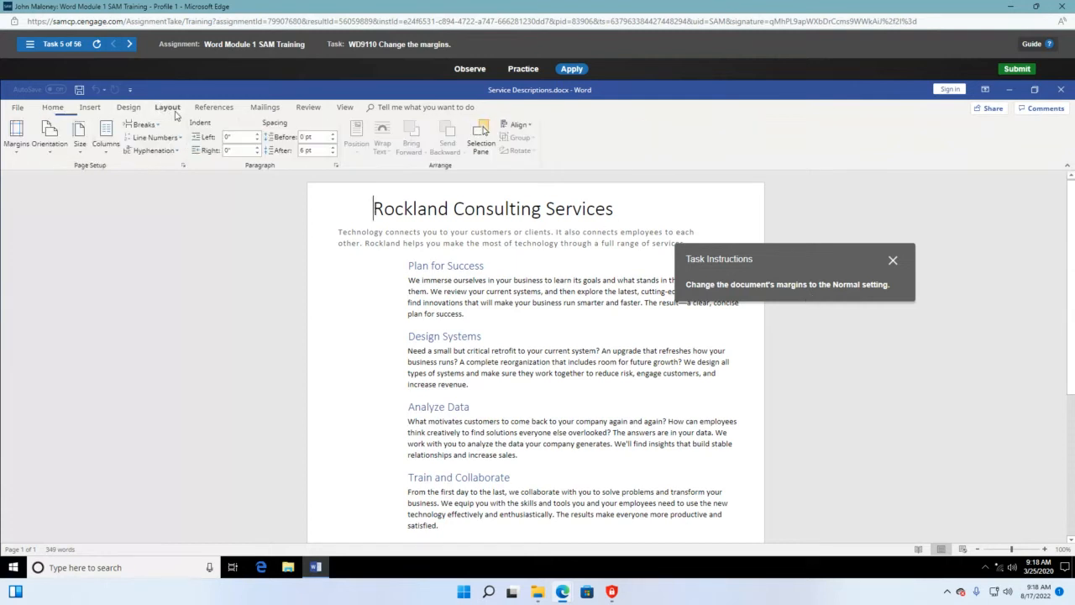
pyautogui.click(16, 152)
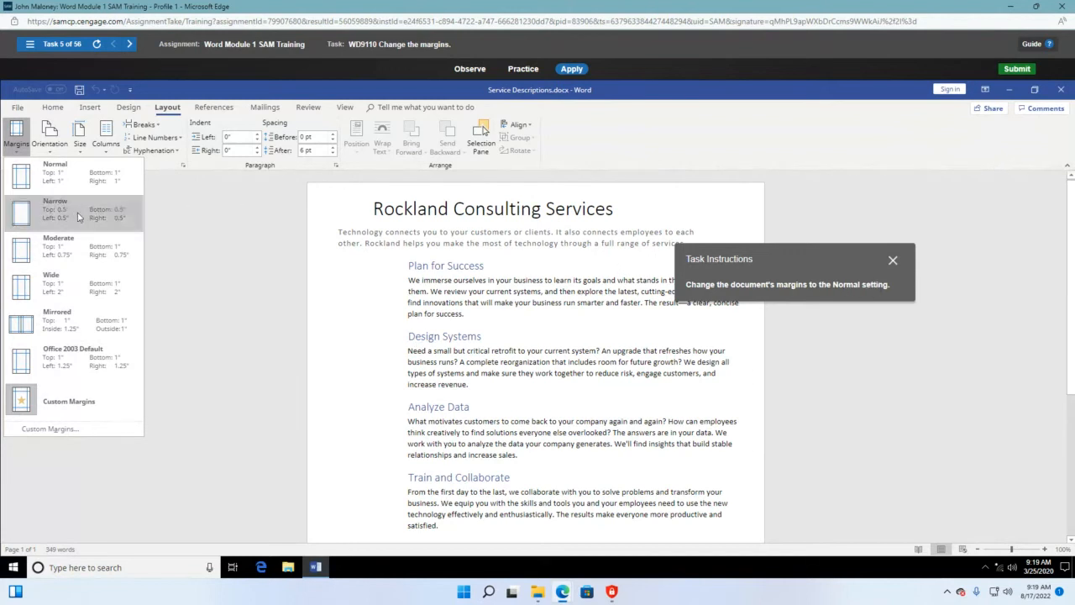
pyautogui.click(21, 181)
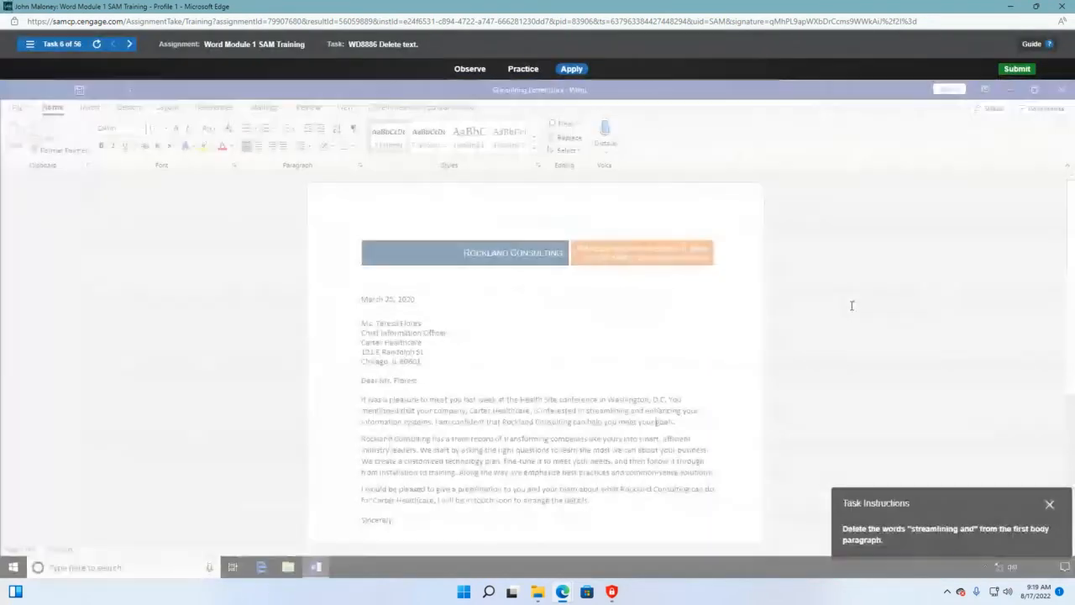
# Move the task 6 instructions aside and delete the words "streamlining and" from the letter's first body paragraph
pyautogui.moveTo(907, 374); pyautogui.dragTo(268, 177)
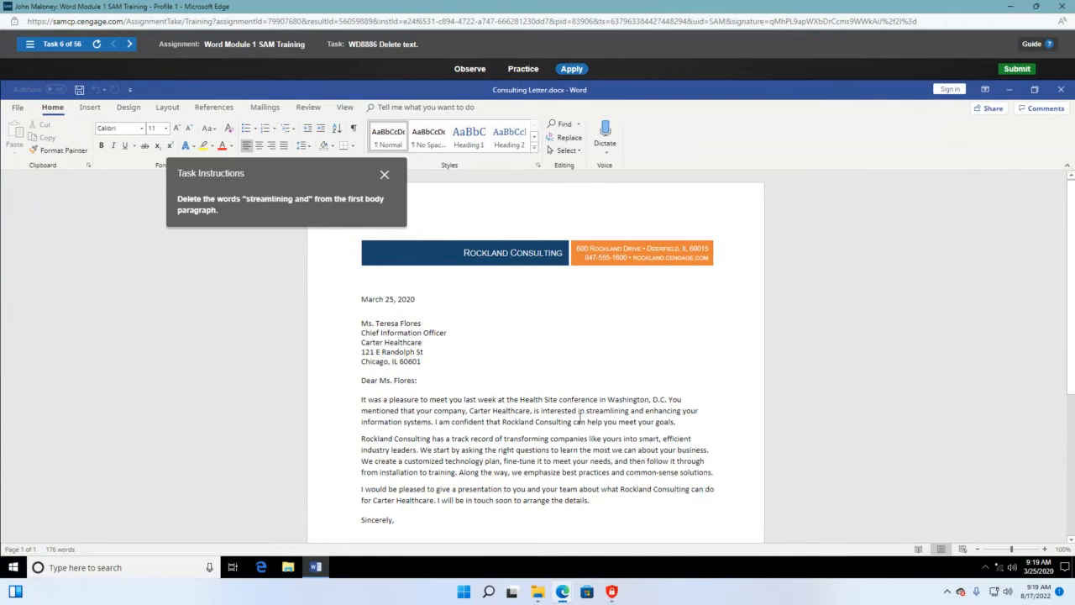
pyautogui.moveTo(586, 407); pyautogui.dragTo(645, 410)
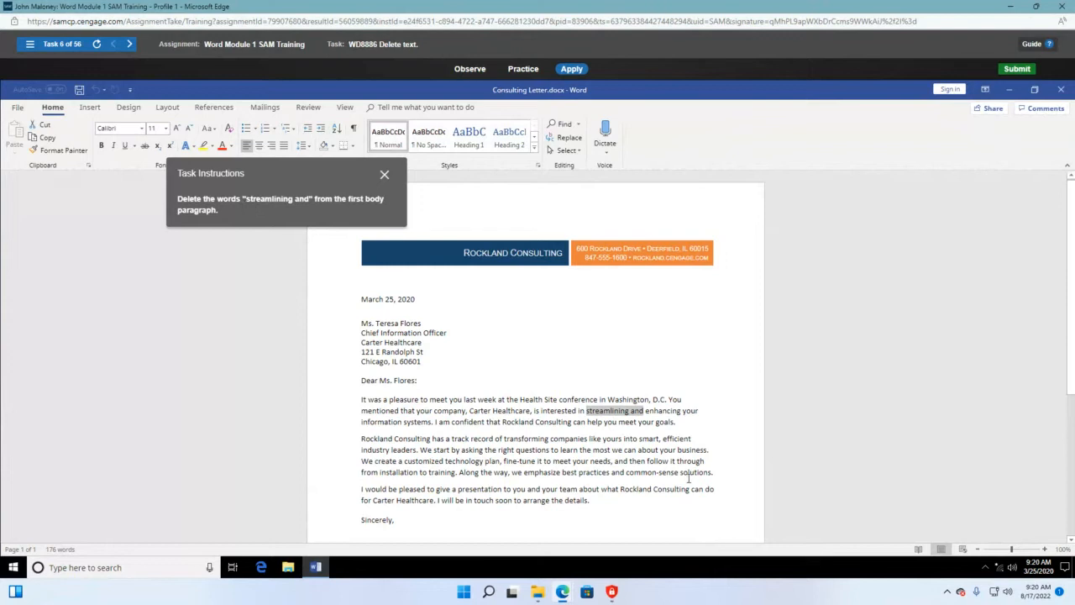
pyautogui.click(617, 437)
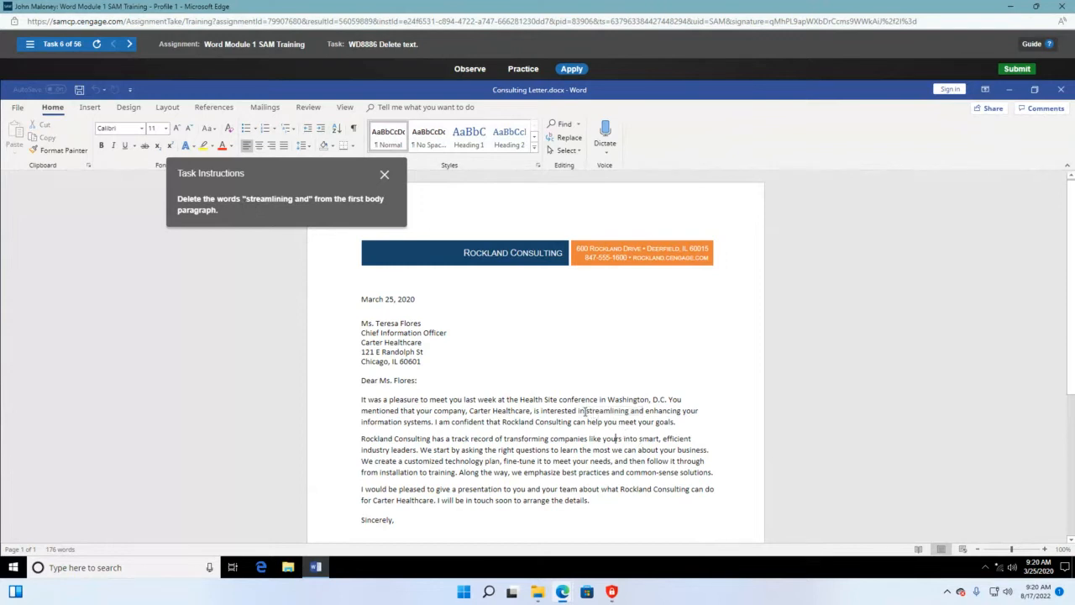
pyautogui.moveTo(585, 411); pyautogui.dragTo(647, 416)
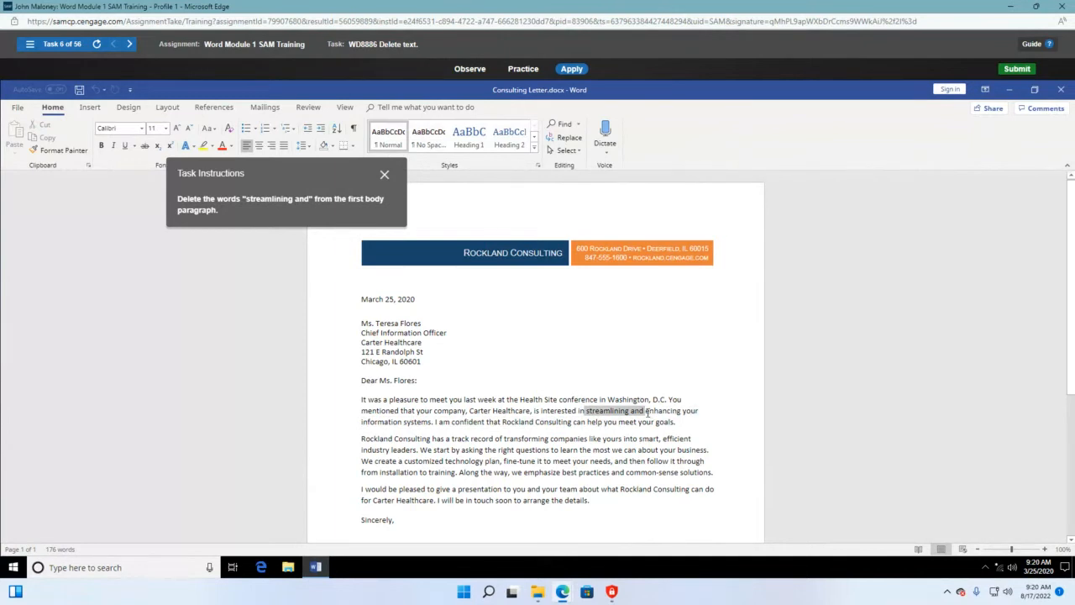
pyautogui.moveTo(648, 413); pyautogui.dragTo(648, 413)
pyautogui.press('Delete')
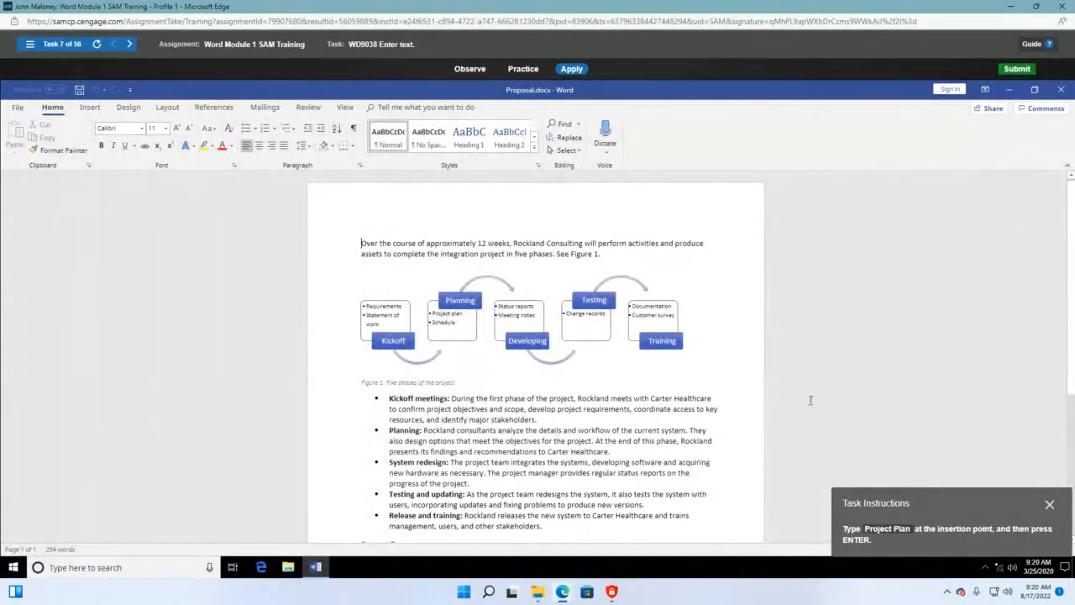
# Move the task 7 instructions aside and enter "Project Plan" as a separate paragraph before the Proposal document's opening text
pyautogui.moveTo(973, 516); pyautogui.dragTo(843, 291)
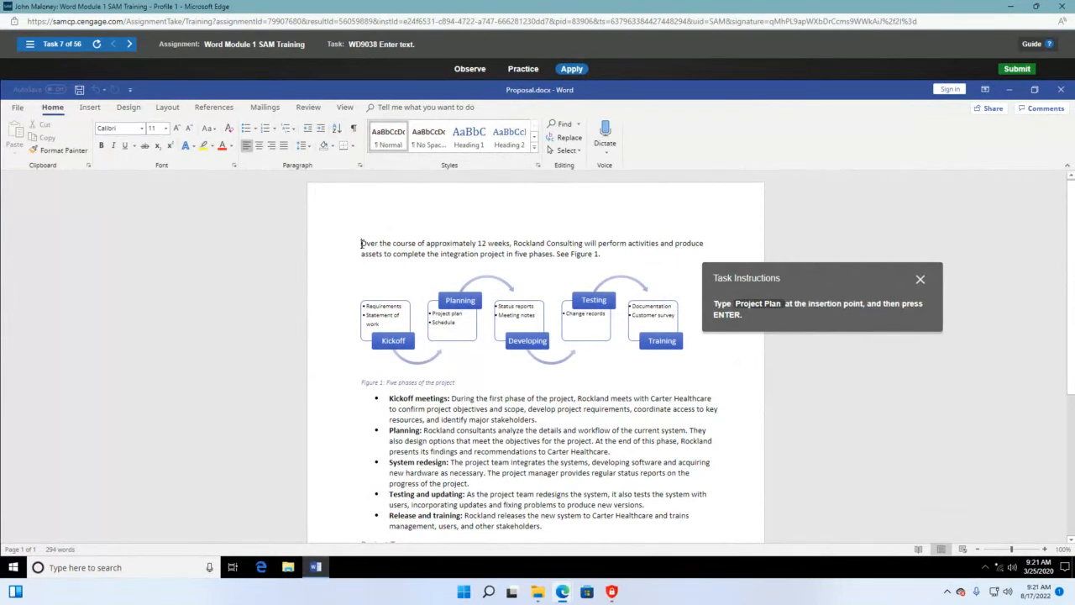
pyautogui.tripleClick(363, 246)
pyautogui.click(364, 247)
pyautogui.write('Project ')
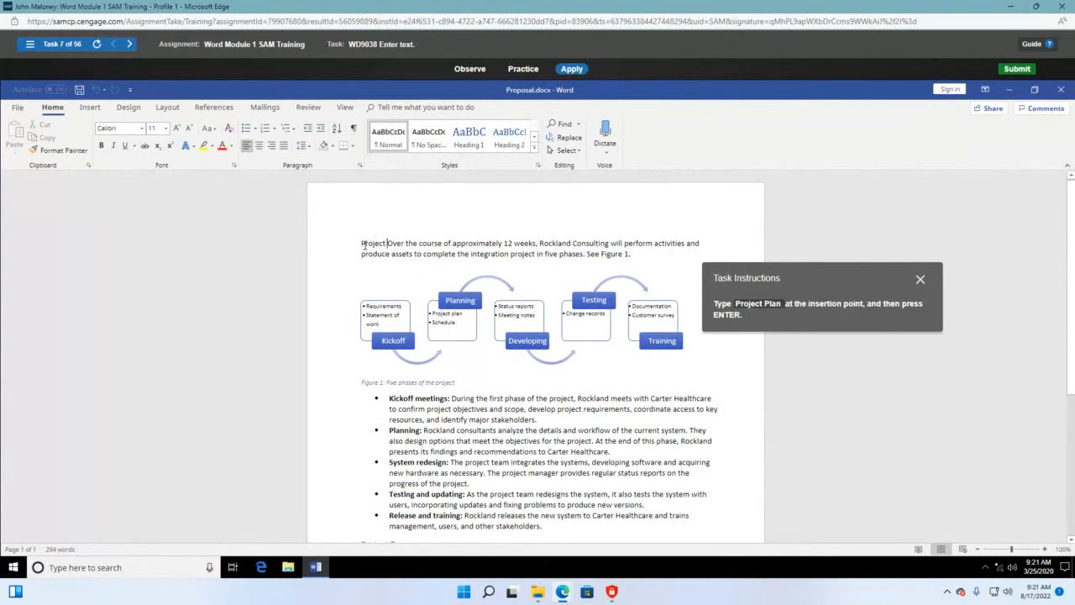
pyautogui.write('Plan')
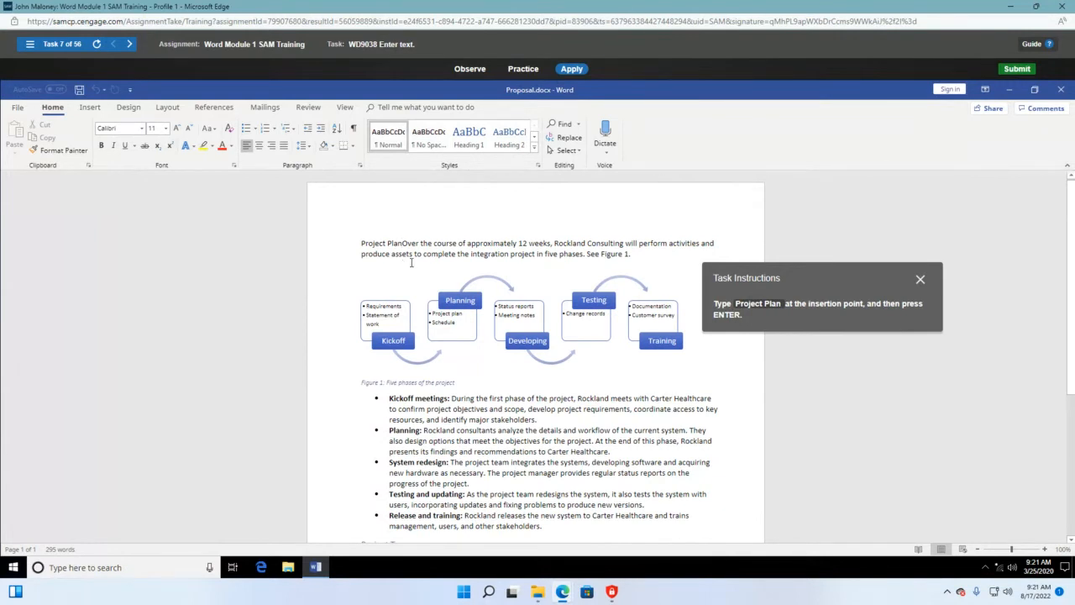
pyautogui.press('Return')
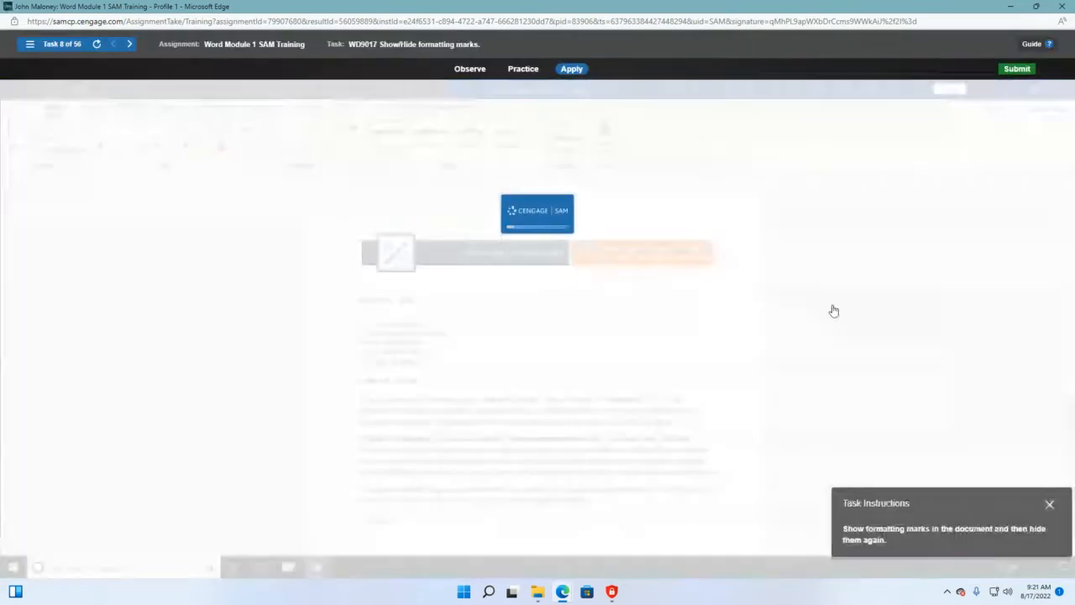
# Move the task 8 instructions off the corner, show the formatting marks in the consulting letter and hide them again
pyautogui.moveTo(963, 505); pyautogui.dragTo(219, 217)
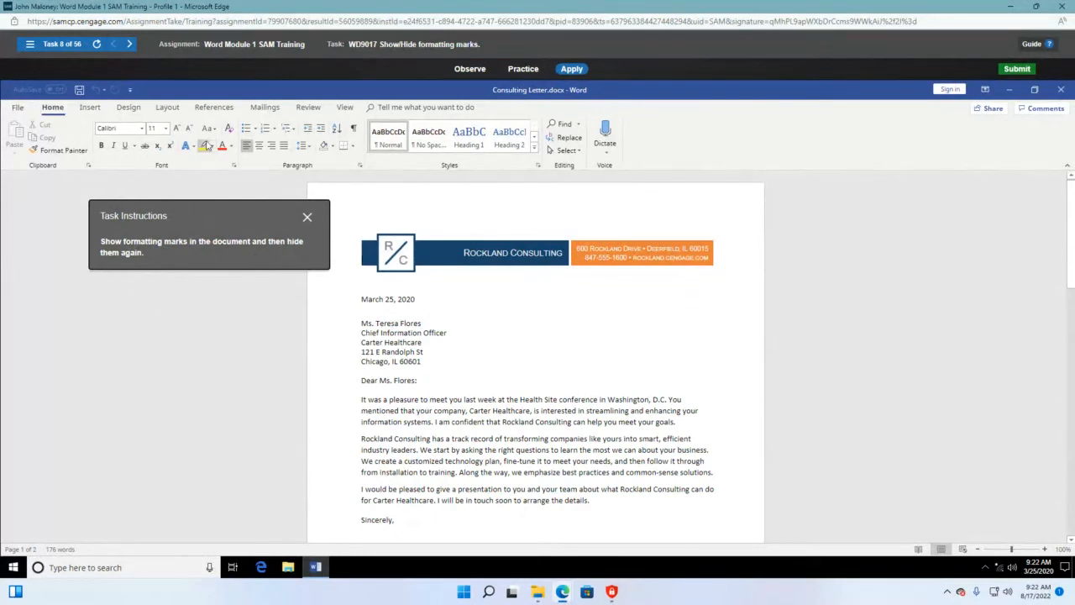
pyautogui.click(353, 132)
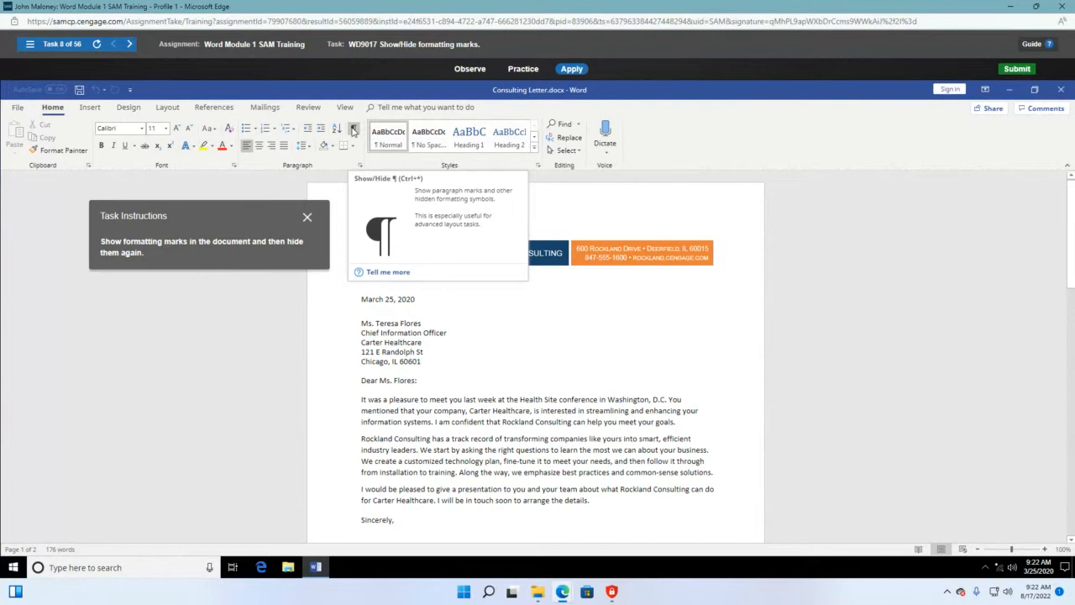
pyautogui.click(353, 130)
pyautogui.click(356, 133)
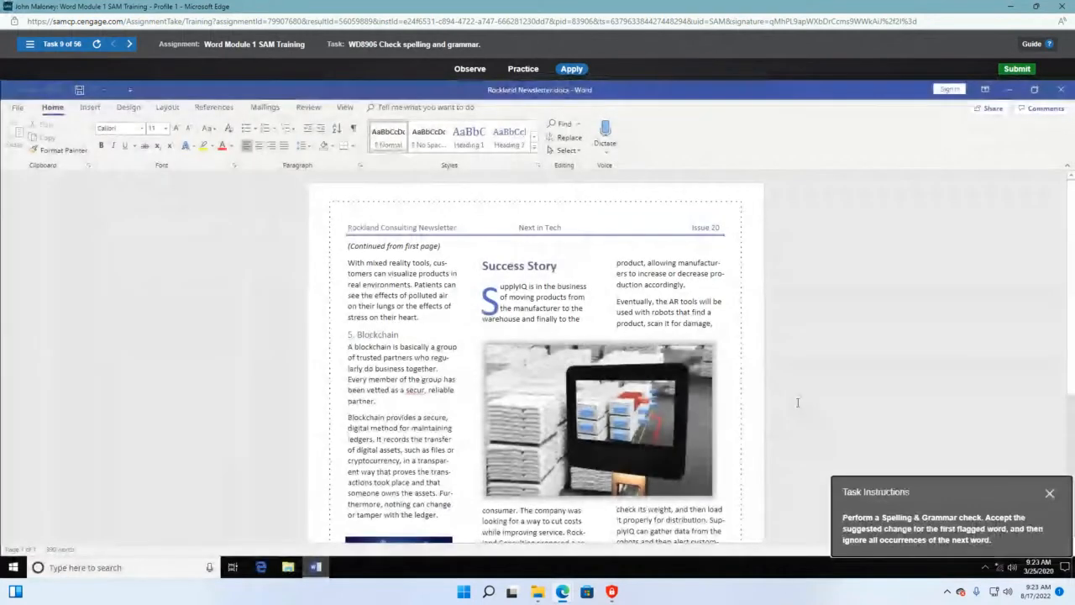
# Start a Spelling & Grammar check of the Rockland newsletter and move the task 9 instructions clear of the Editor suggestions
pyautogui.moveTo(992, 495); pyautogui.dragTo(868, 216)
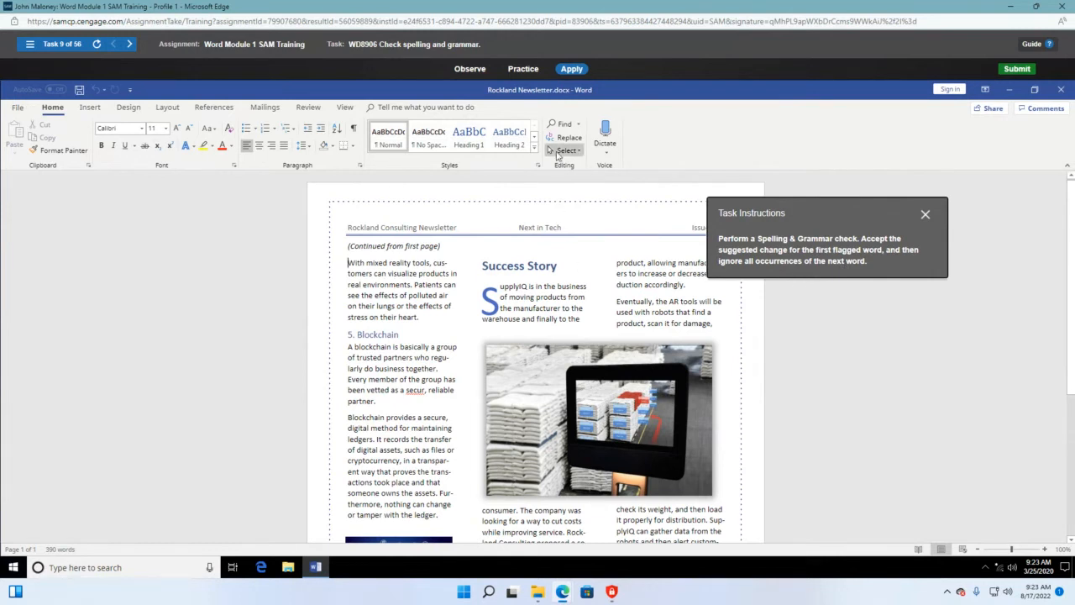
pyautogui.click(301, 110)
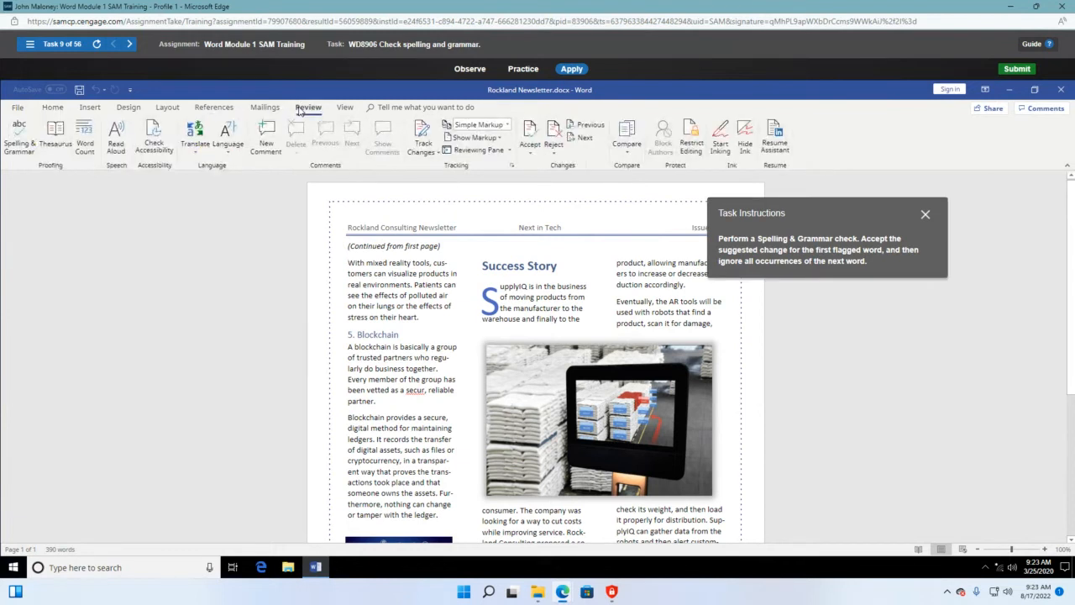
pyautogui.click(16, 150)
pyautogui.click(25, 138)
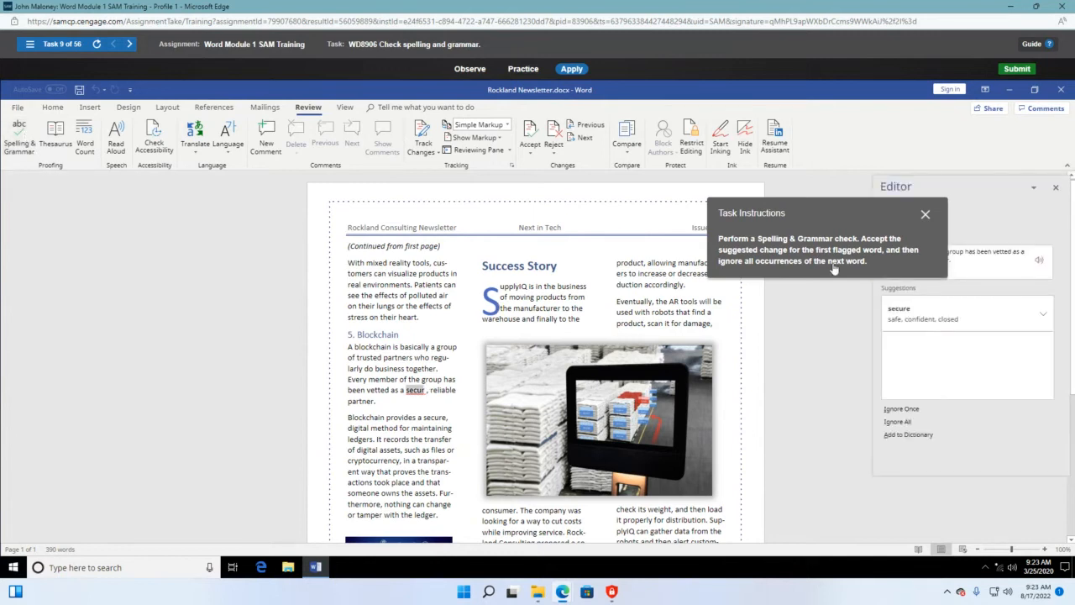
pyautogui.moveTo(866, 207); pyautogui.dragTo(218, 203)
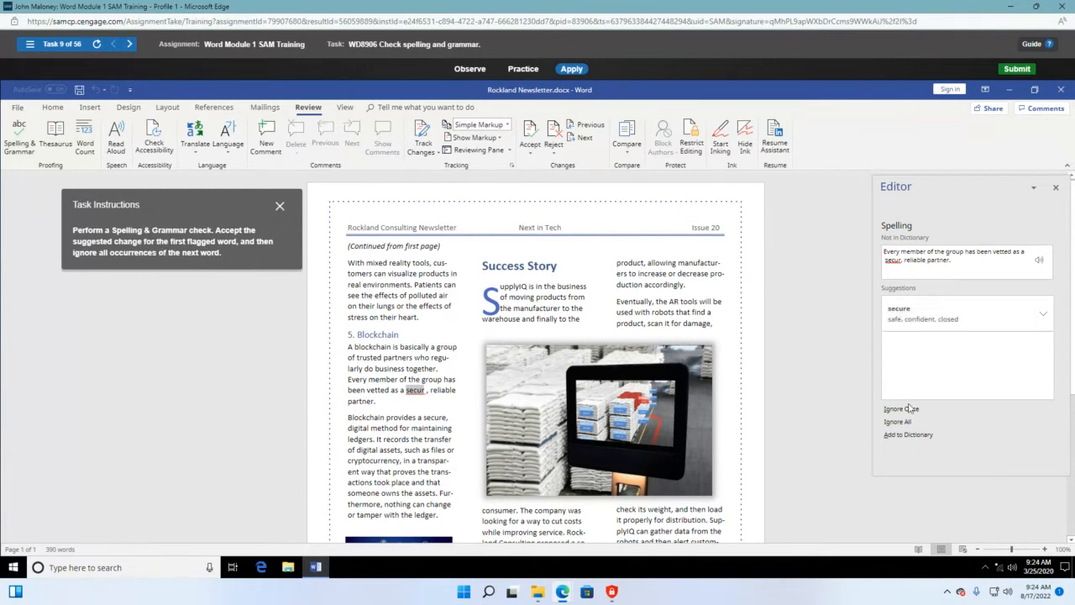
# Accept the suggestion "secure" for "secur", ignore all occurrences of the next flagged word, and close the finished check
pyautogui.click(903, 312)
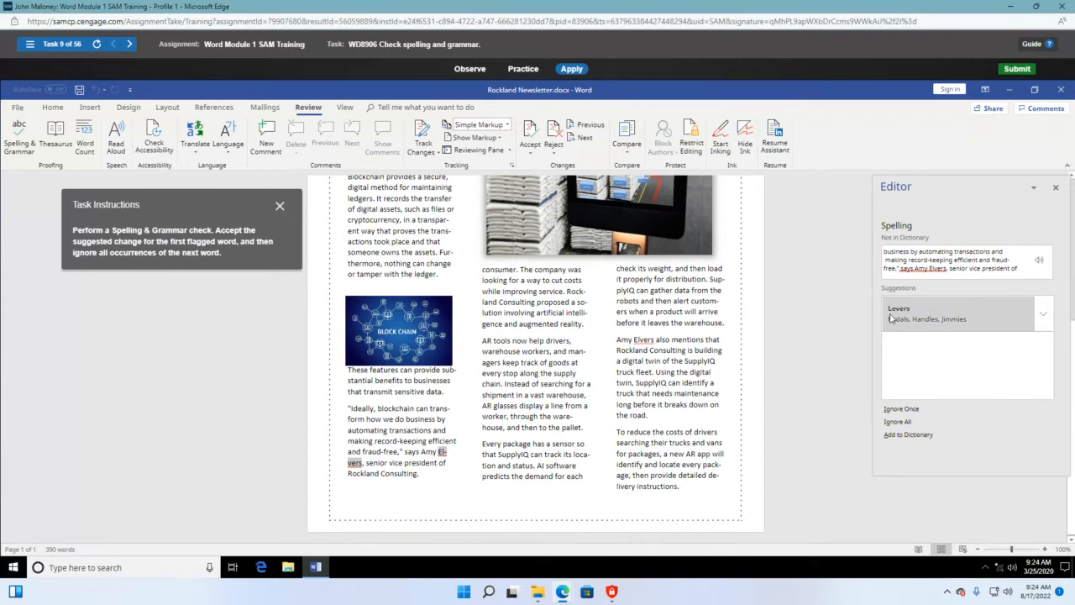
pyautogui.click(903, 422)
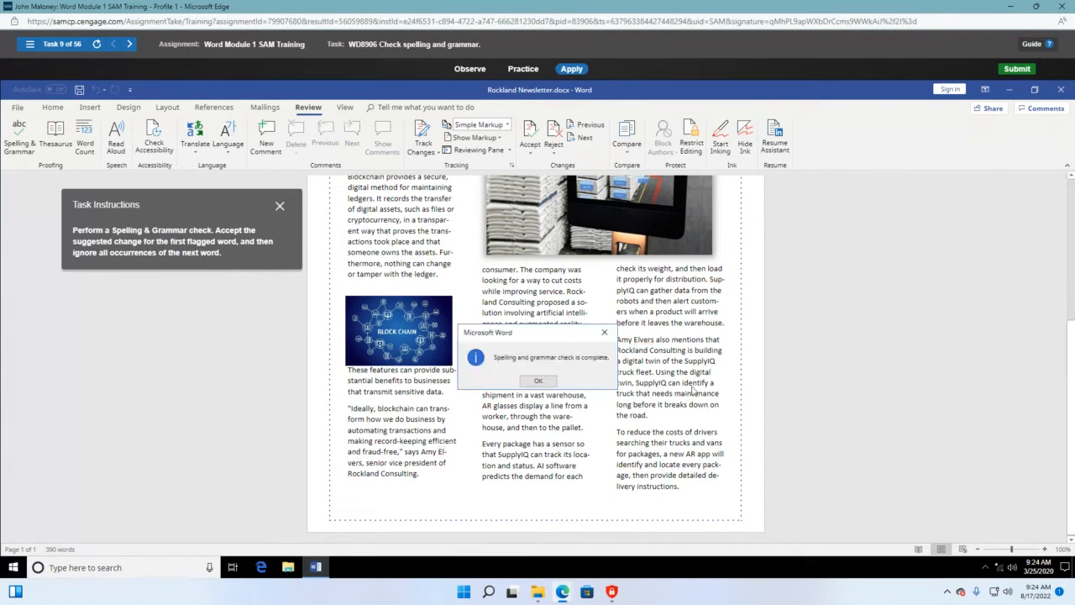
pyautogui.click(542, 381)
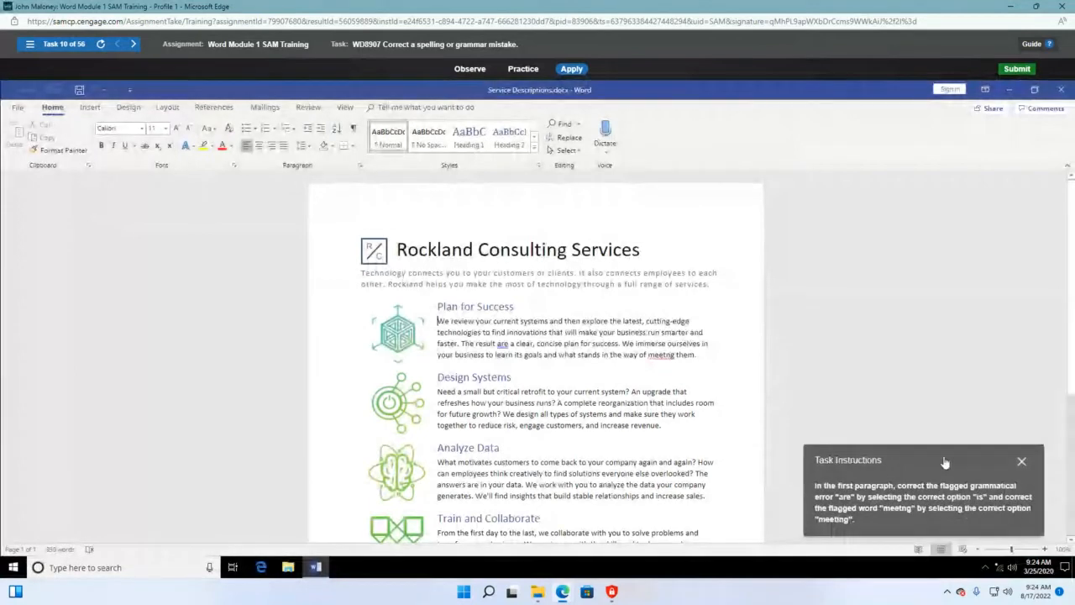
# Move the task 10 instructions aside and correct the flagged words "are" to "is" and "meetng" to "meeting" in the Plan for Success paragraph
pyautogui.moveTo(945, 462); pyautogui.dragTo(701, 212)
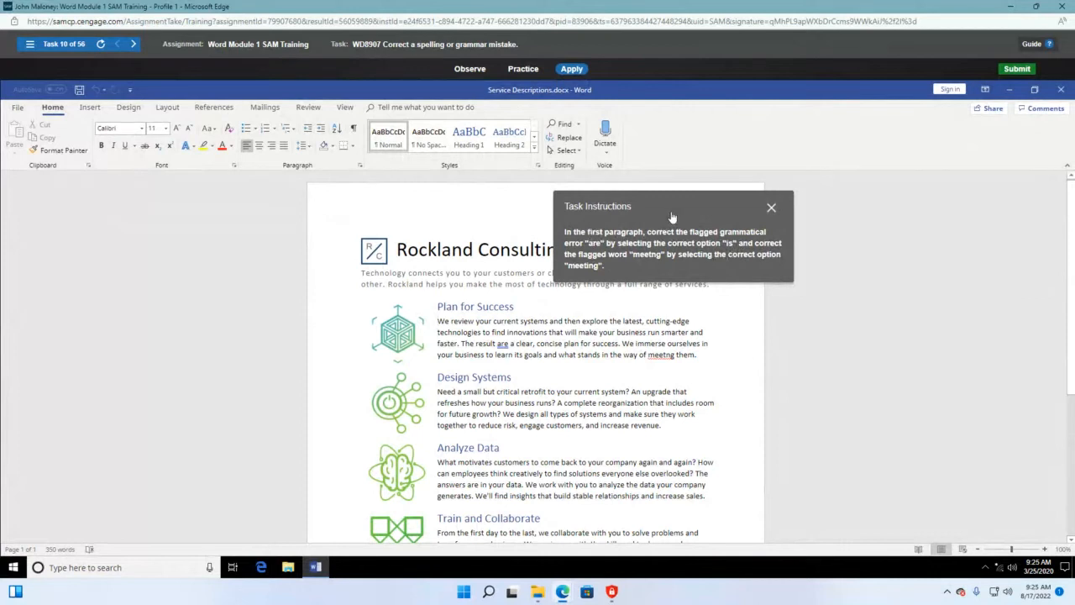
pyautogui.moveTo(682, 214); pyautogui.dragTo(834, 220)
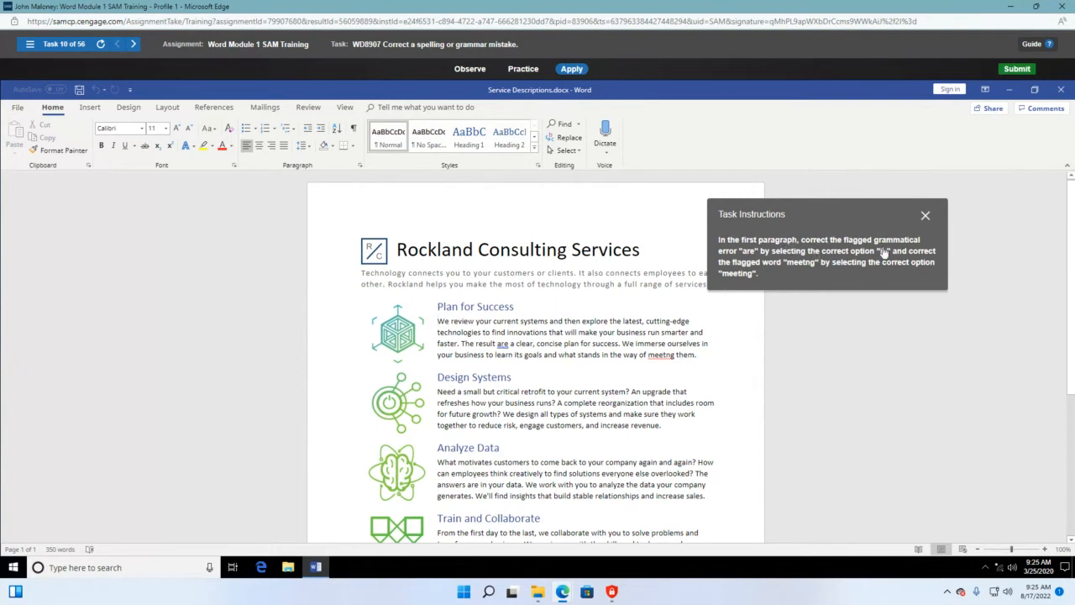
pyautogui.rightClick(501, 344)
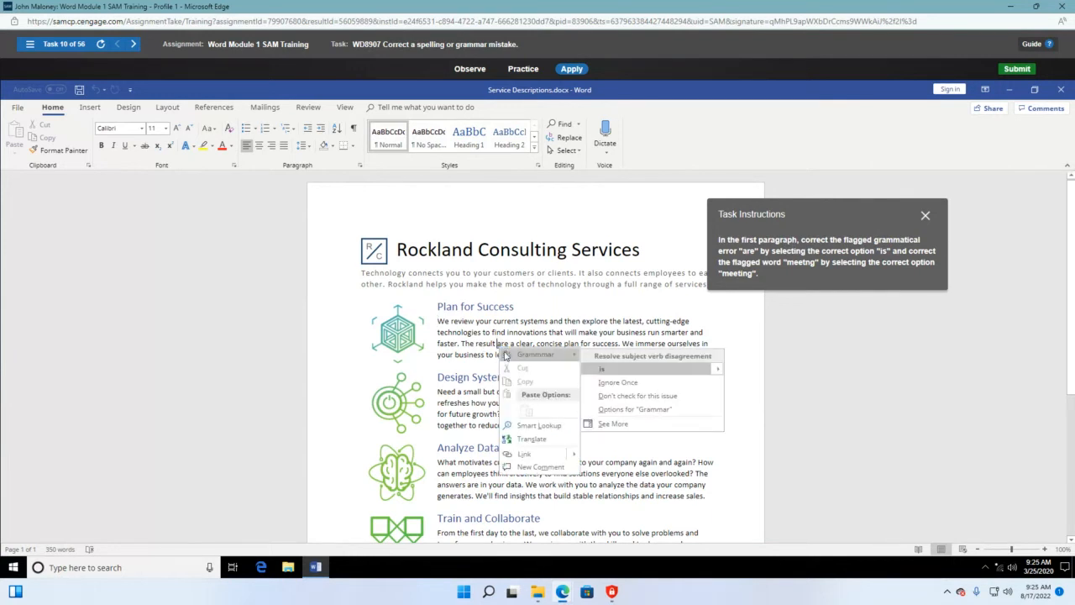
pyautogui.click(608, 370)
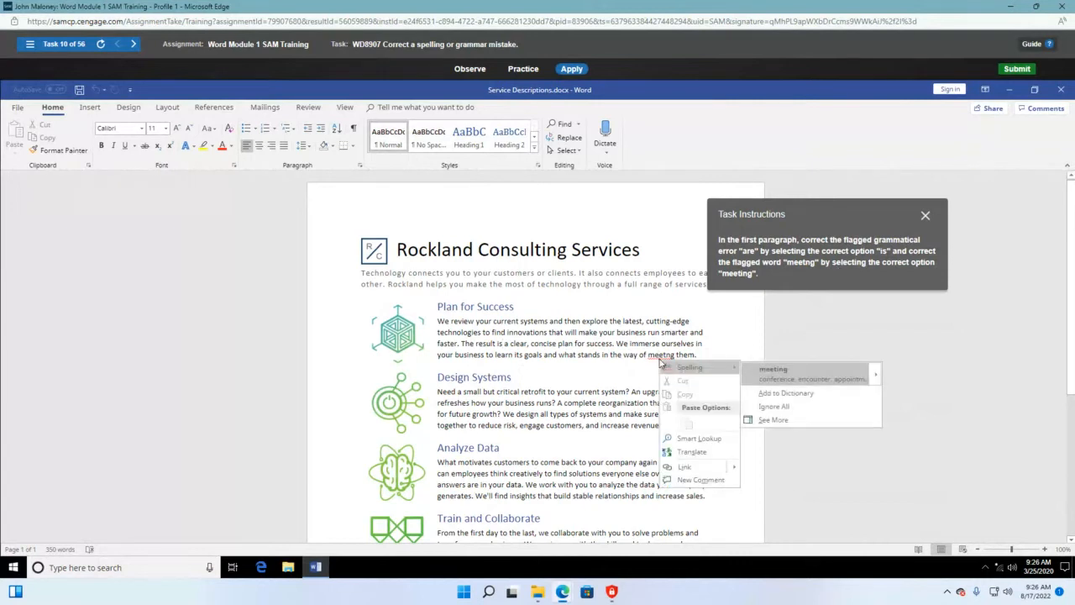
pyautogui.click(785, 373)
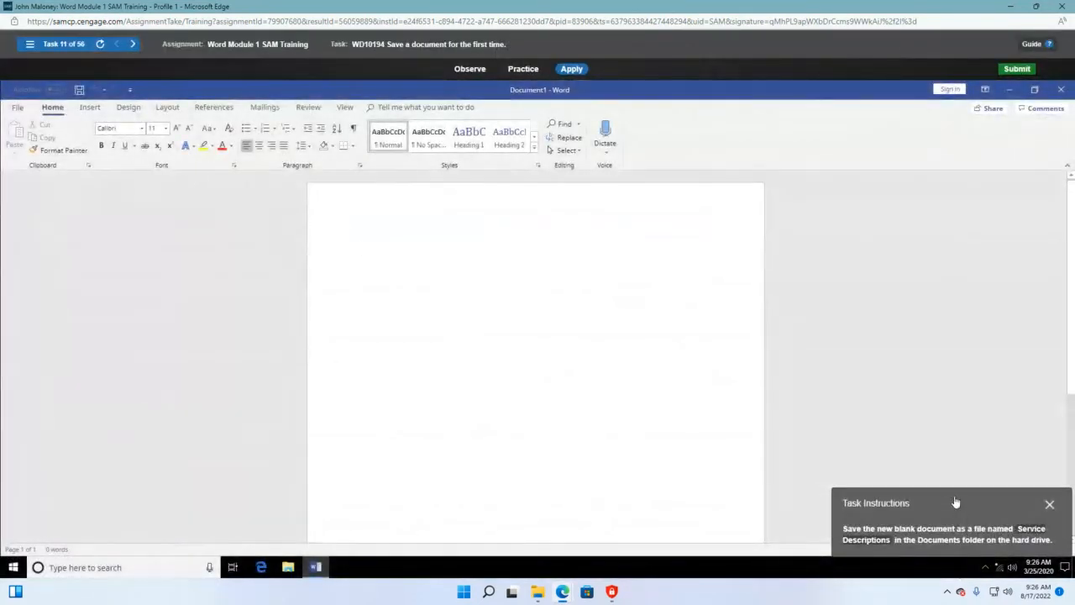
# For task 11, move the instructions aside and save the blank document as Service Descriptions in the Documents folder on This PC
pyautogui.moveTo(955, 502); pyautogui.dragTo(523, 185)
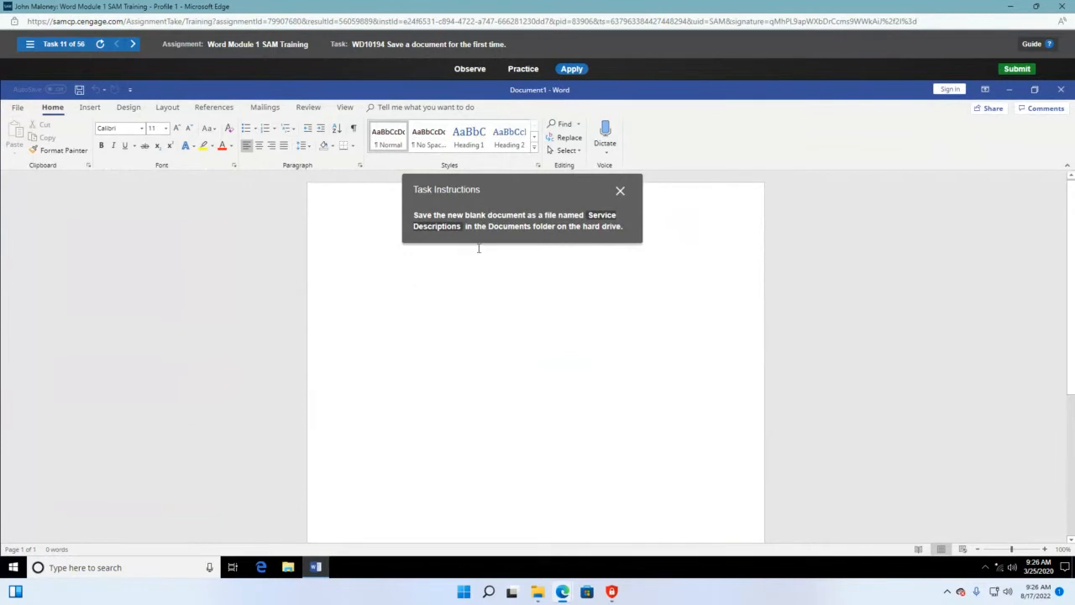
pyautogui.click(80, 91)
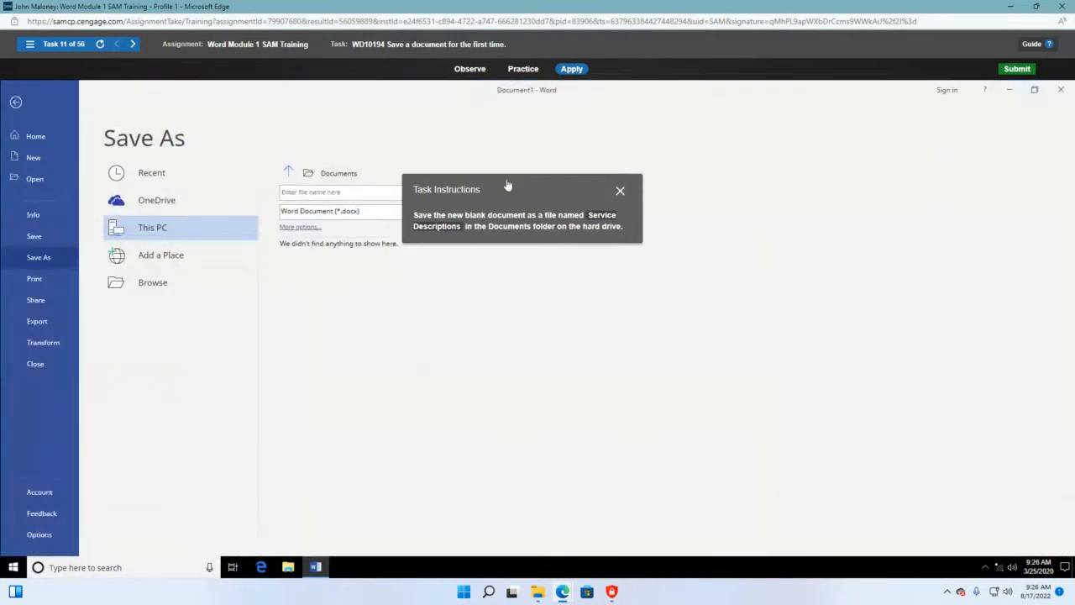
pyautogui.moveTo(507, 185); pyautogui.dragTo(745, 140)
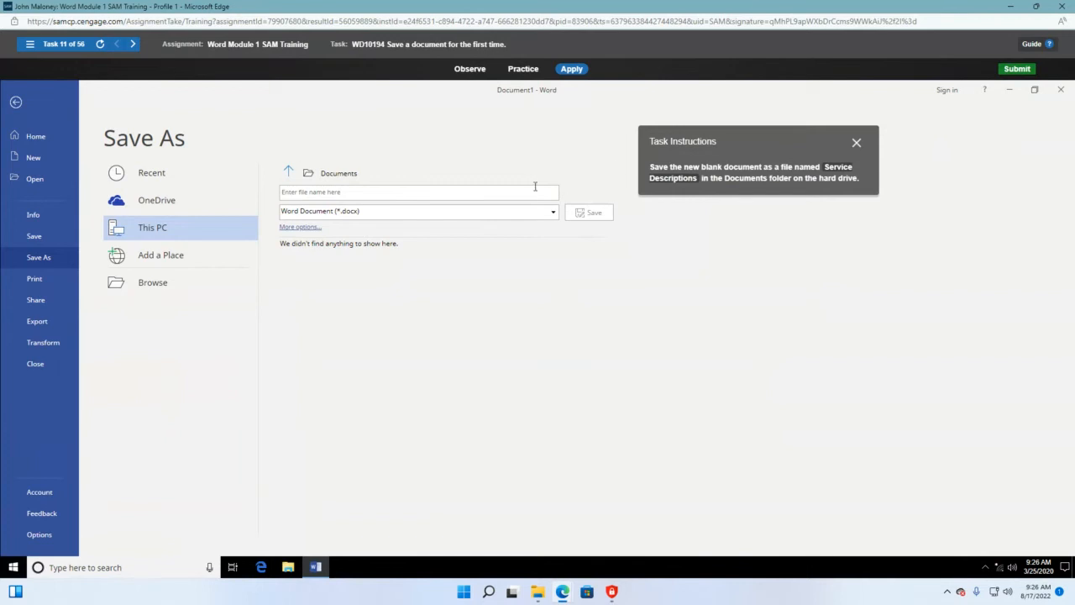
pyautogui.click(379, 193)
pyautogui.write('Service Descrip')
pyautogui.write('tions')
pyautogui.click(349, 175)
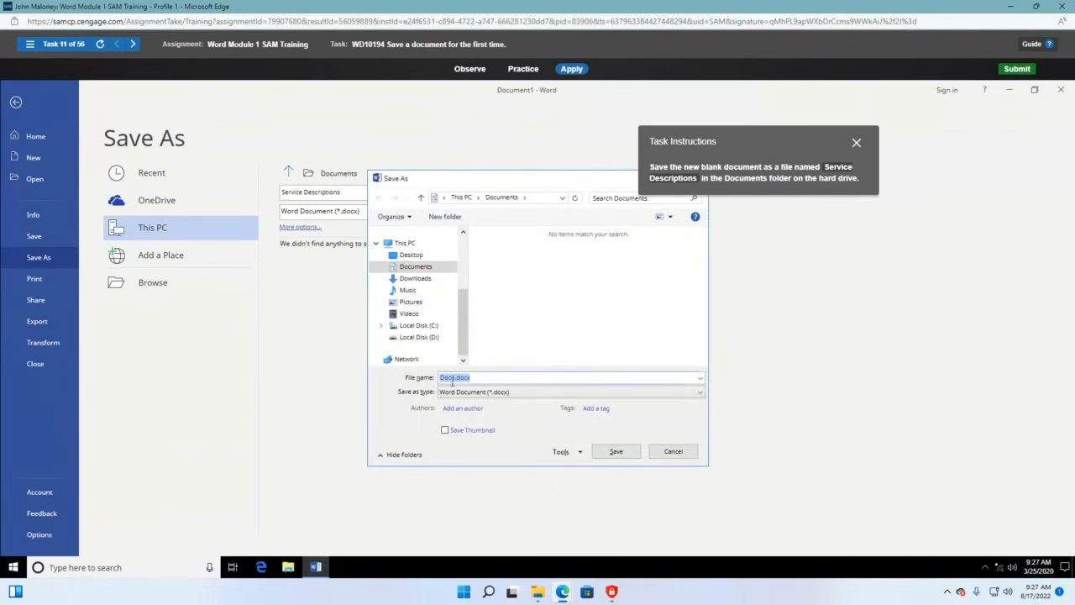
pyautogui.write('Service Descriptions')
pyautogui.click(614, 454)
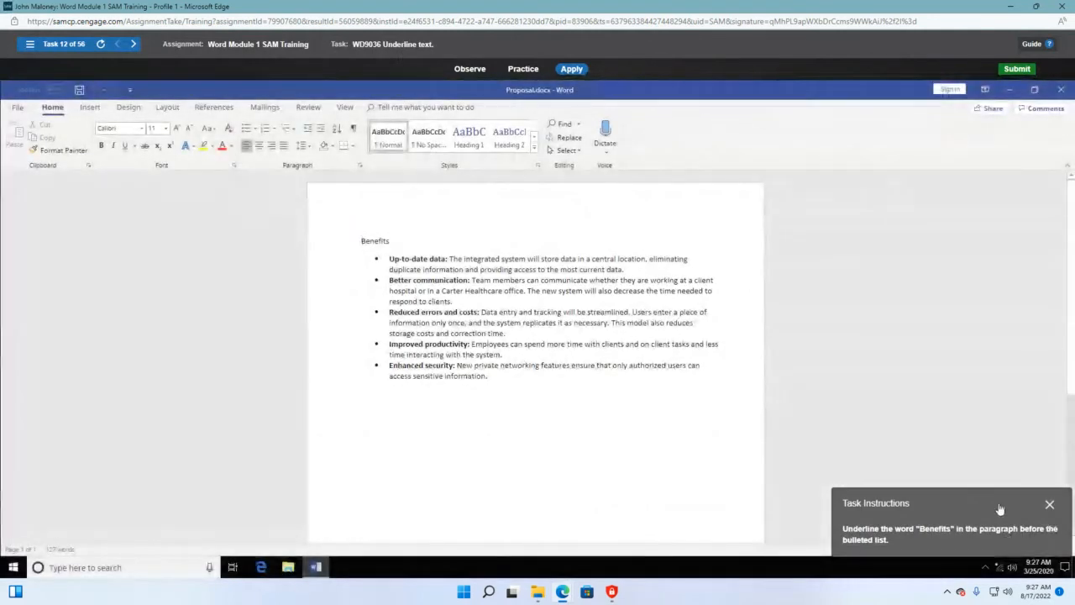
# Move the task 12 instructions aside and underline the word "Benefits" above the bulleted list in the Proposal document
pyautogui.moveTo(1000, 509); pyautogui.dragTo(224, 200)
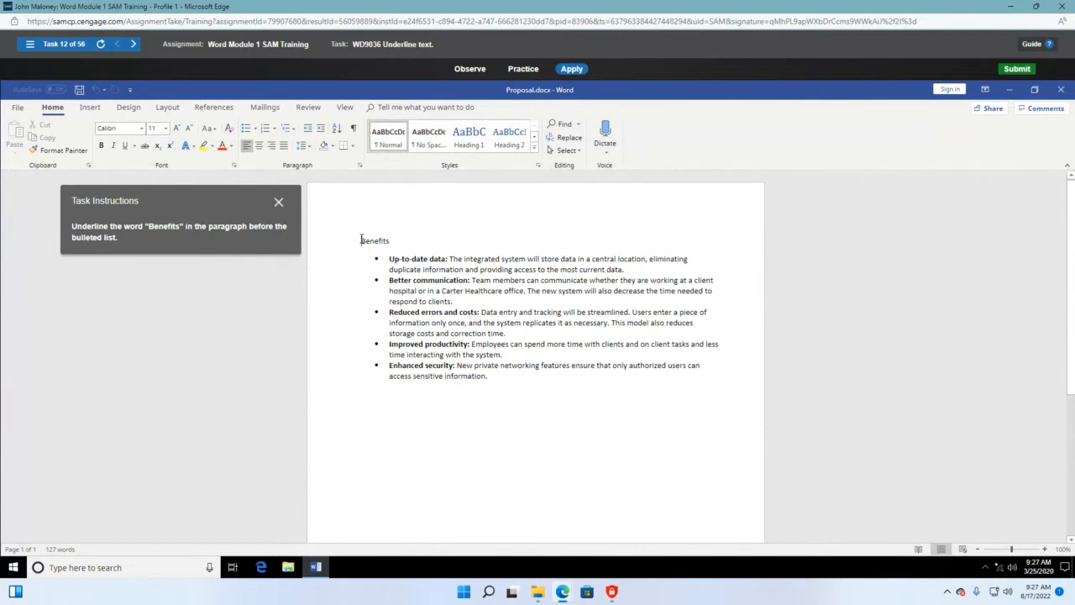
pyautogui.moveTo(361, 240); pyautogui.dragTo(390, 240)
pyautogui.click(388, 243)
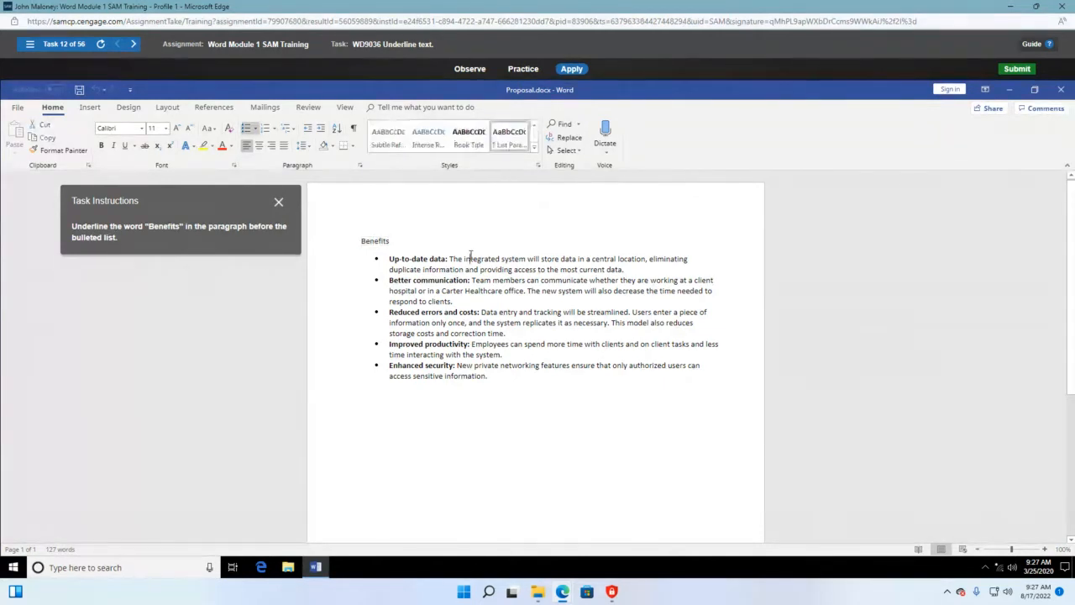
pyautogui.doubleClick(377, 240)
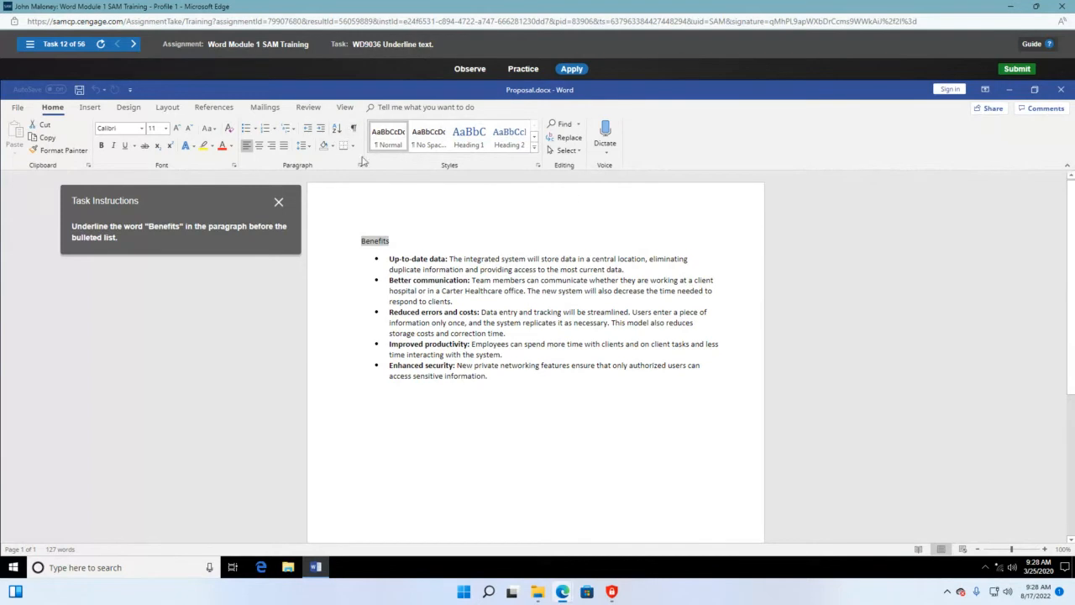
pyautogui.click(365, 241)
pyautogui.moveTo(364, 241); pyautogui.dragTo(393, 239)
pyautogui.press('Down')
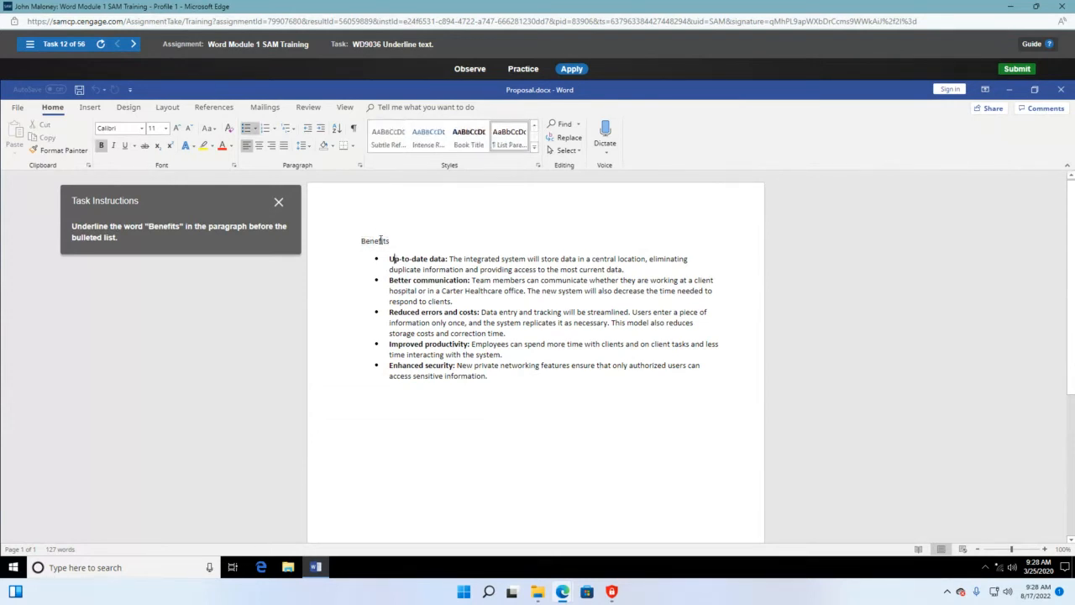
pyautogui.doubleClick(377, 241)
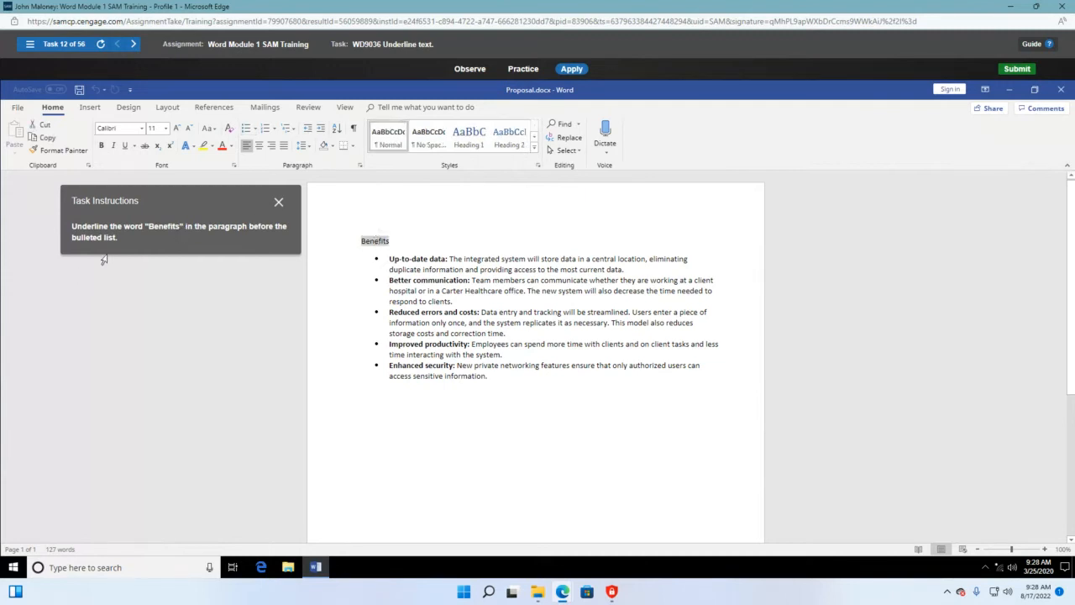
pyautogui.click(126, 146)
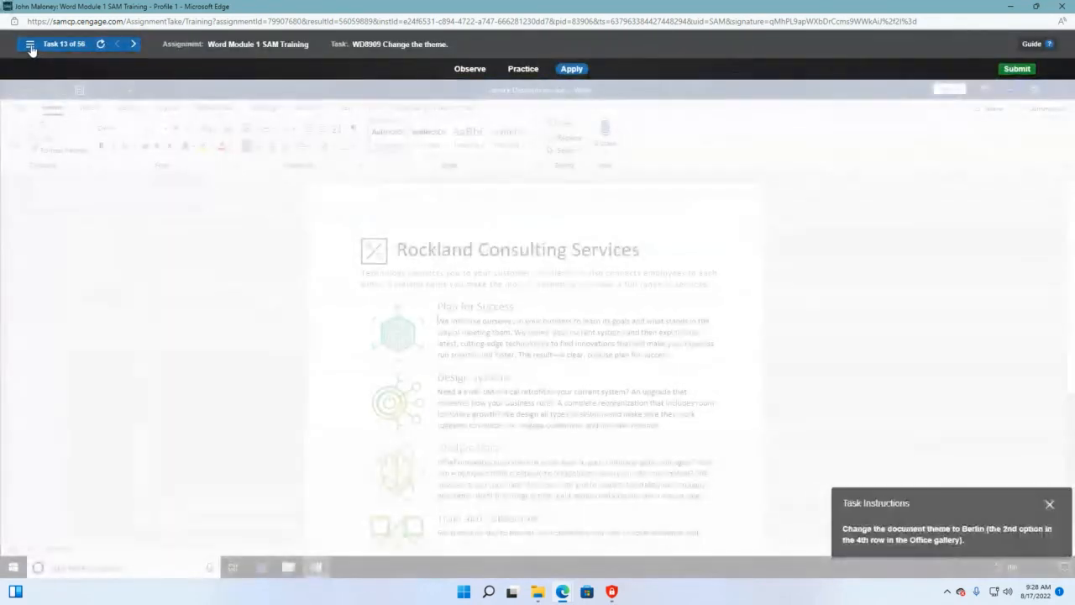
# Open the assignment's task list and examine which tasks are completed and which ones remain
pyautogui.click(29, 45)
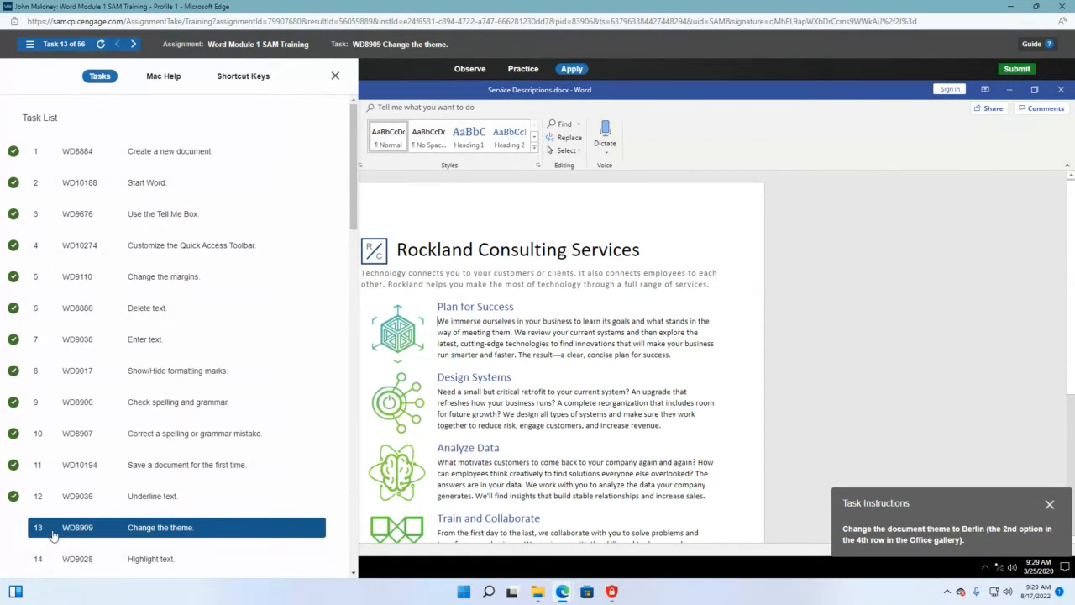
pyautogui.scroll(-10, 183, 430)
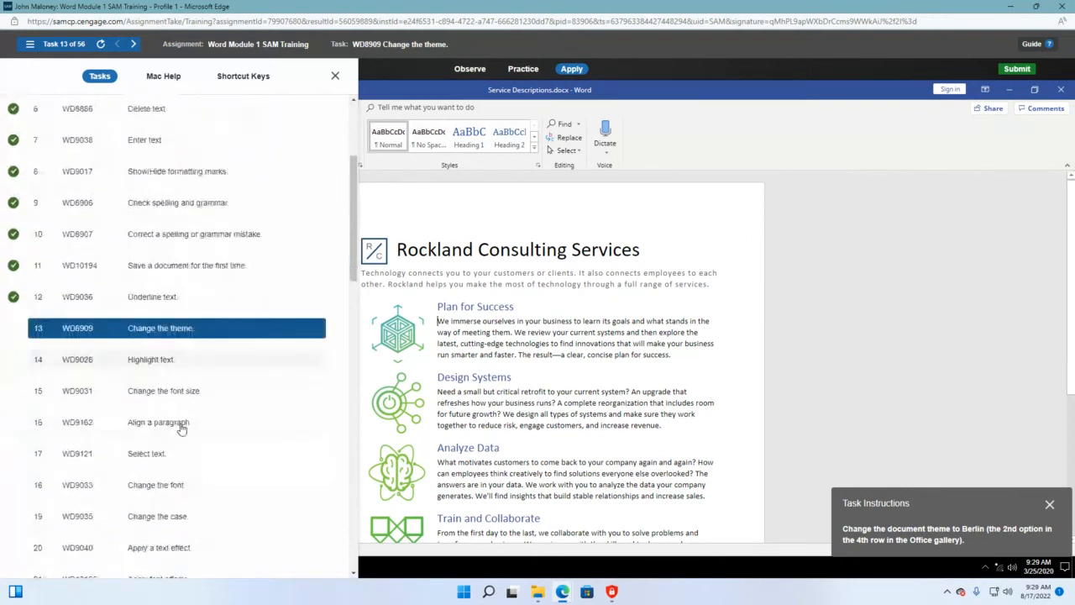
pyautogui.scroll(-5, 189, 432)
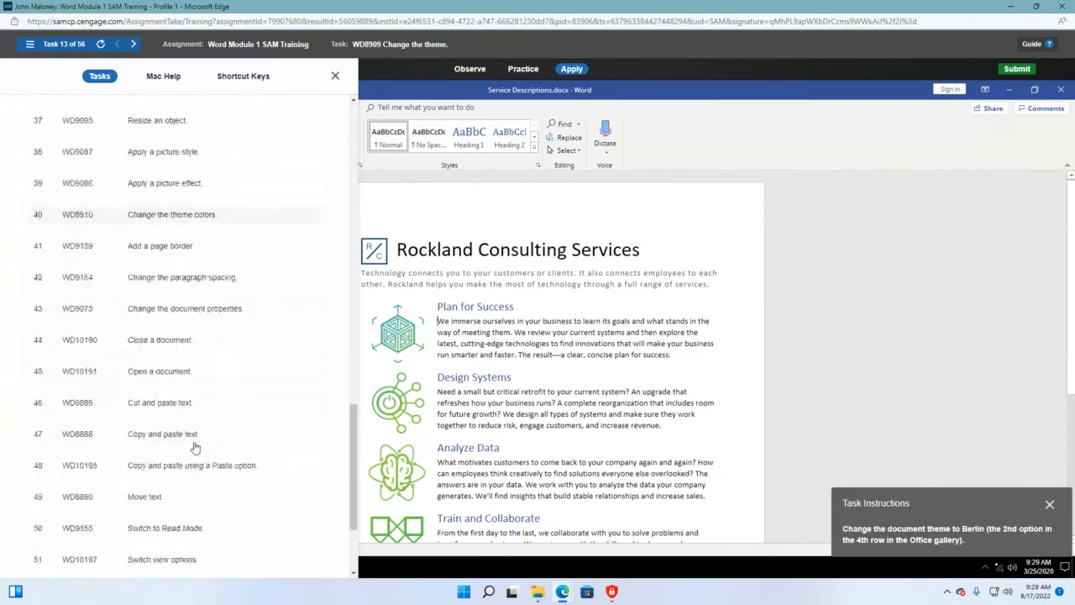
pyautogui.scroll(6, 240, 471)
pyautogui.scroll(10, 340, 465)
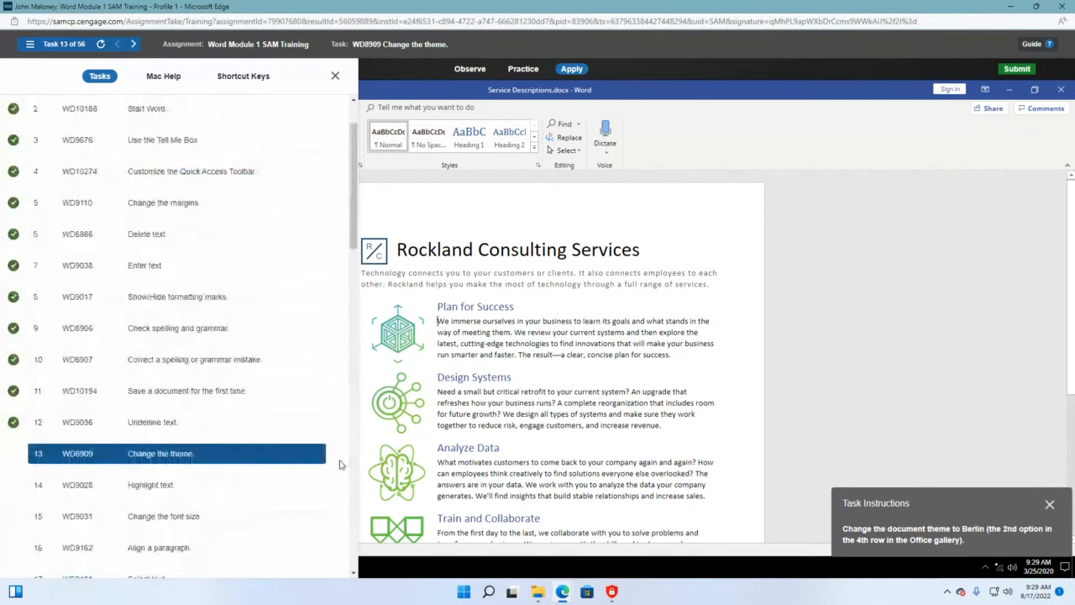
pyautogui.scroll(-15, 72, 478)
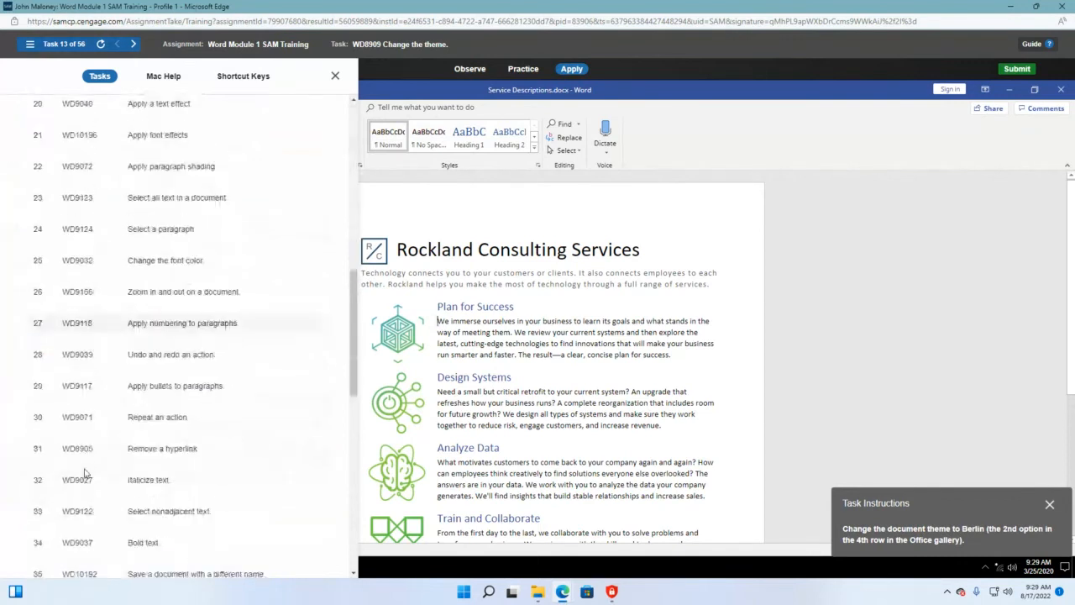
# Review the remaining tasks in the task list, then exit the Word Module 1 SAM Training and its activity page
pyautogui.scroll(-3, 85, 477)
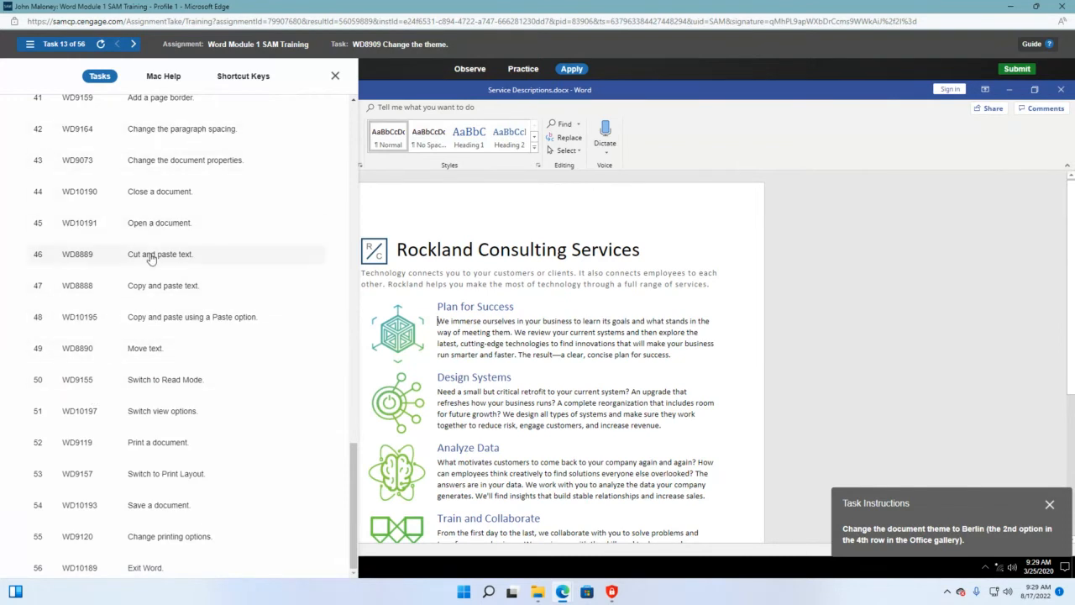
pyautogui.scroll(15, 139, 304)
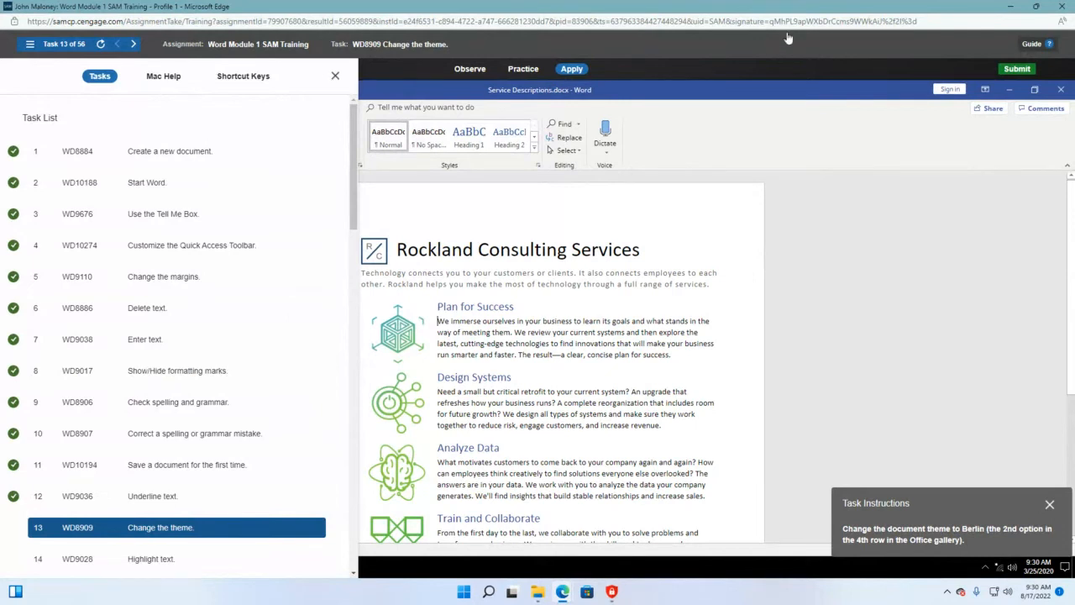
pyautogui.click(1063, 92)
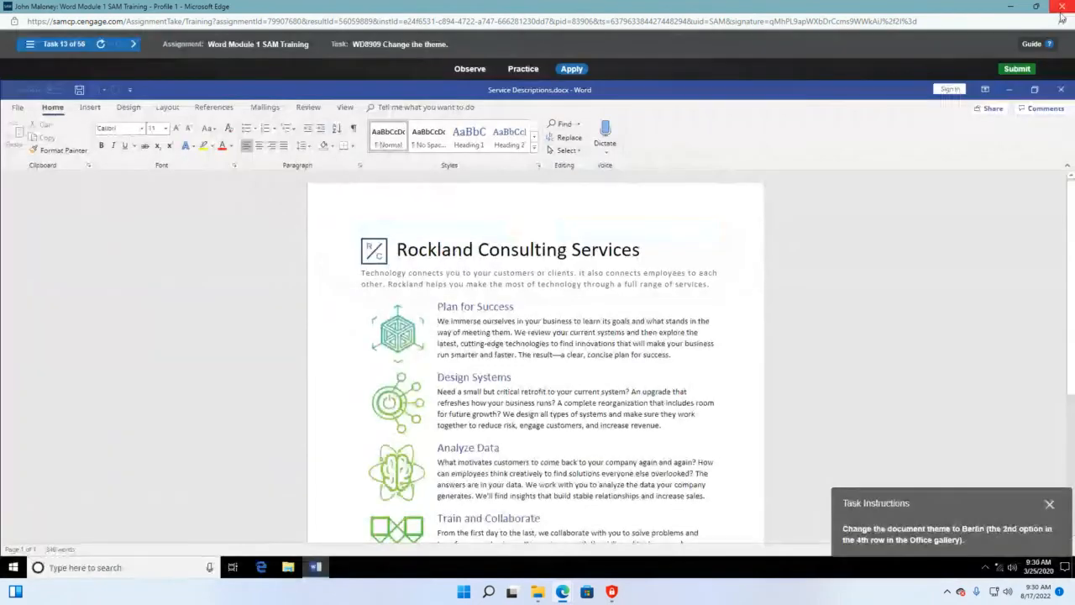
pyautogui.click(1063, 10)
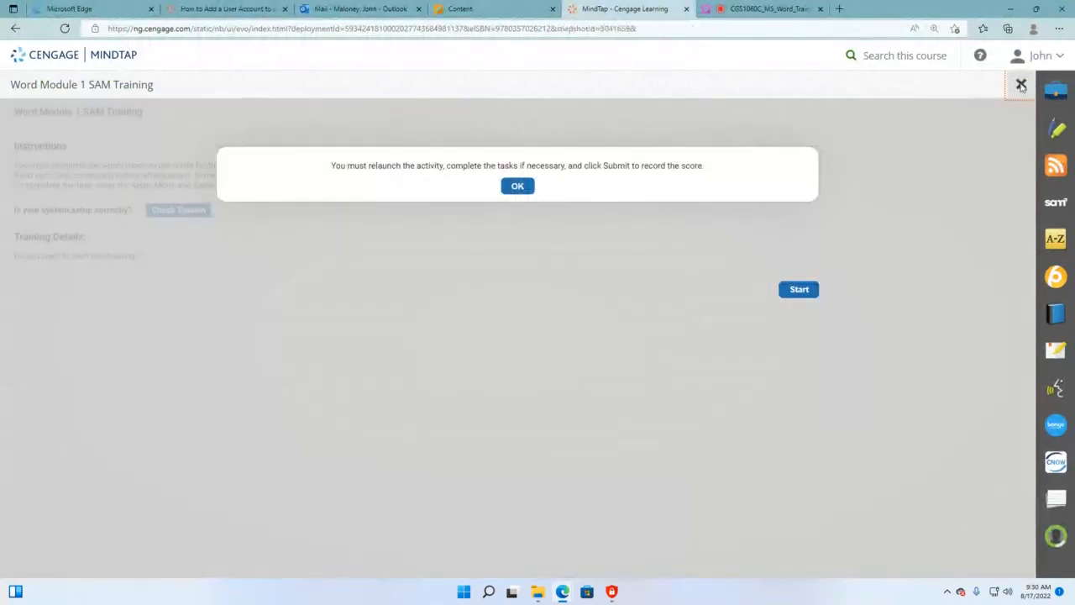
pyautogui.click(1021, 85)
# Launch the Word Module 2 SAM Training from the Word activities and maximize its training window
pyautogui.scroll(-2, 288, 412)
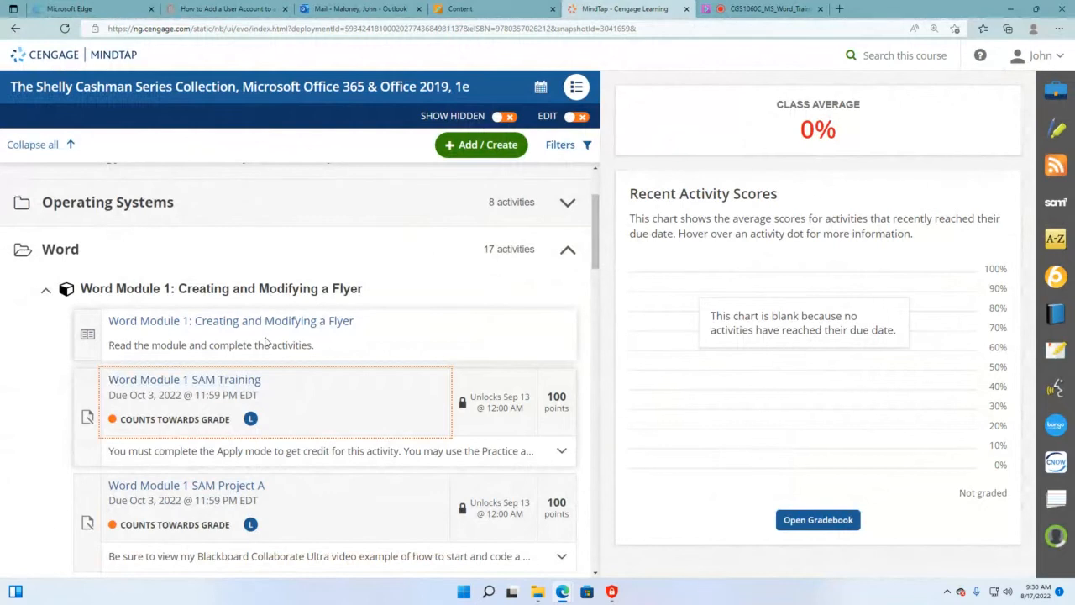
pyautogui.scroll(-3, 266, 341)
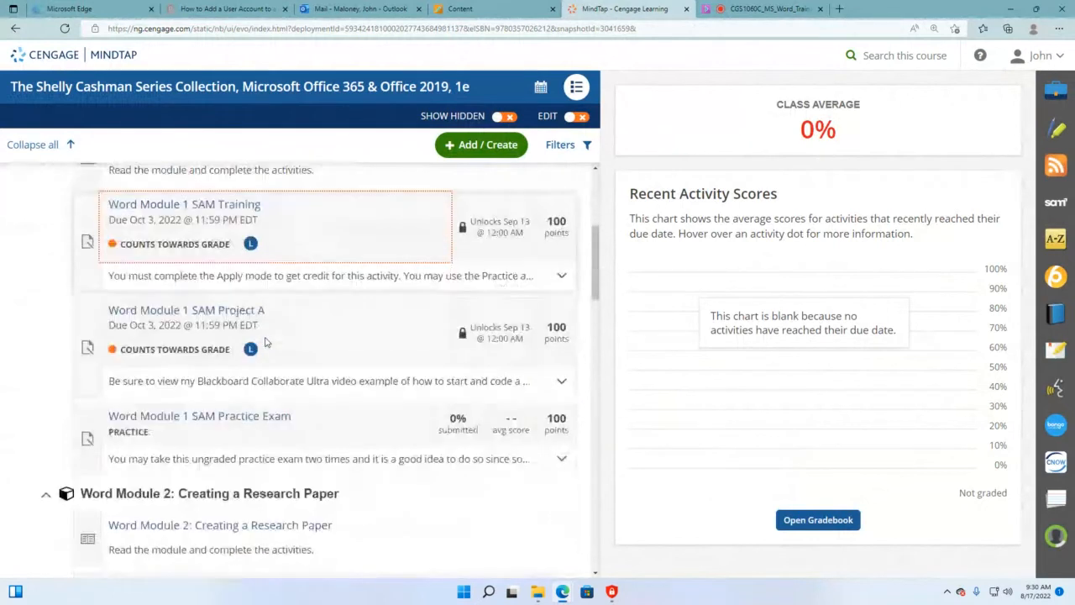
pyautogui.scroll(-2, 266, 341)
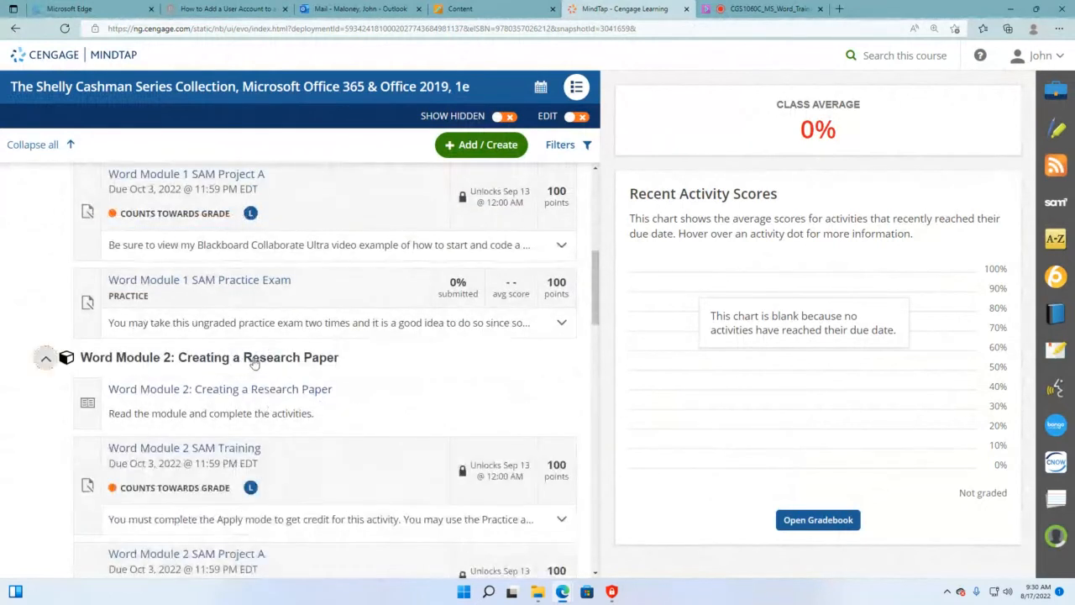
pyautogui.click(254, 360)
pyautogui.click(254, 359)
pyautogui.scroll(-2, 254, 361)
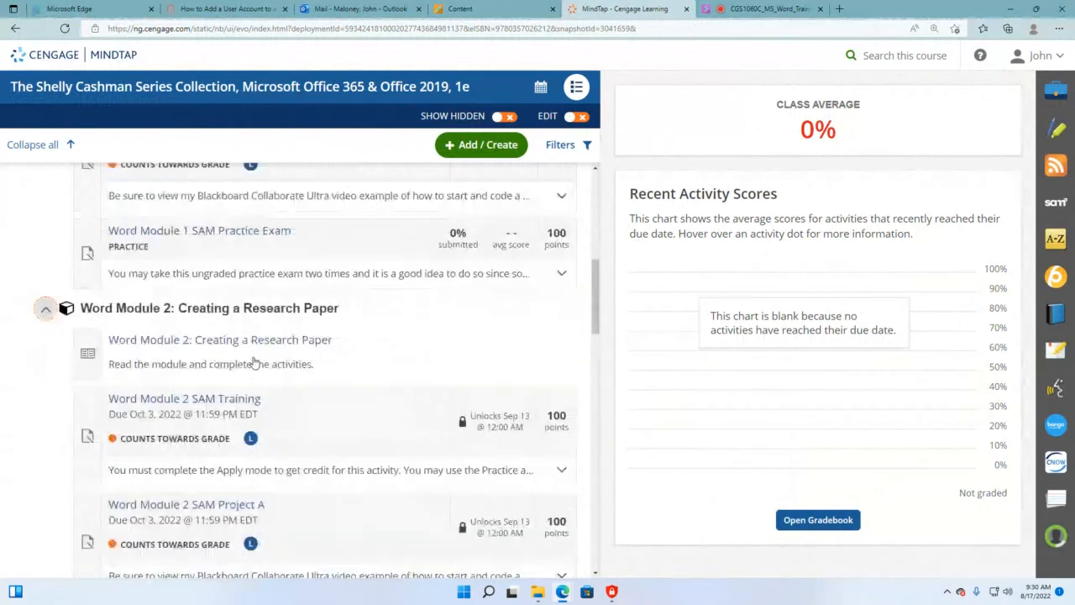
pyautogui.click(228, 325)
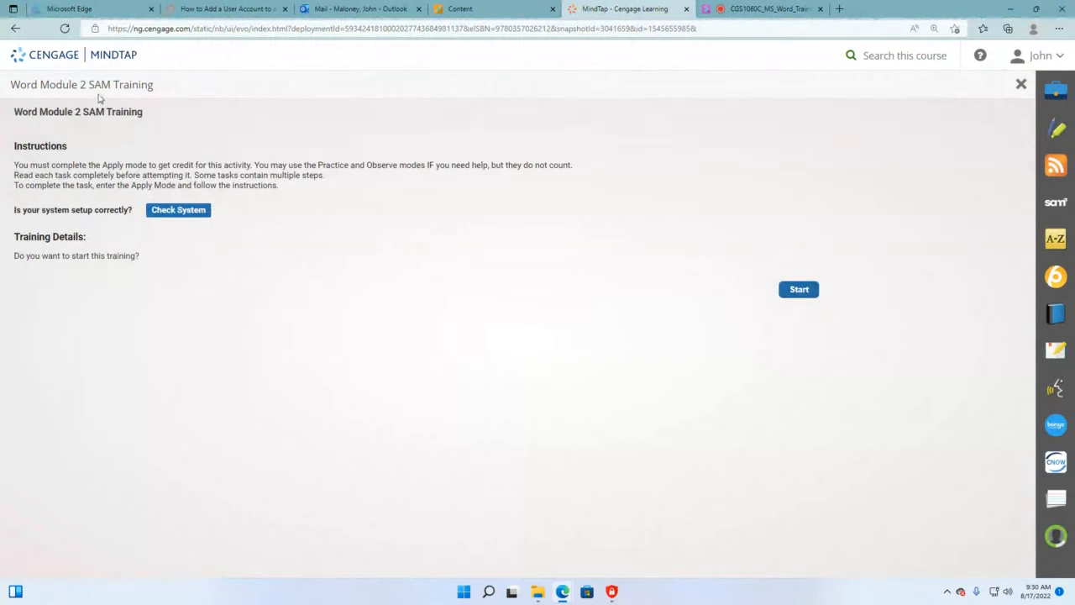
pyautogui.click(803, 291)
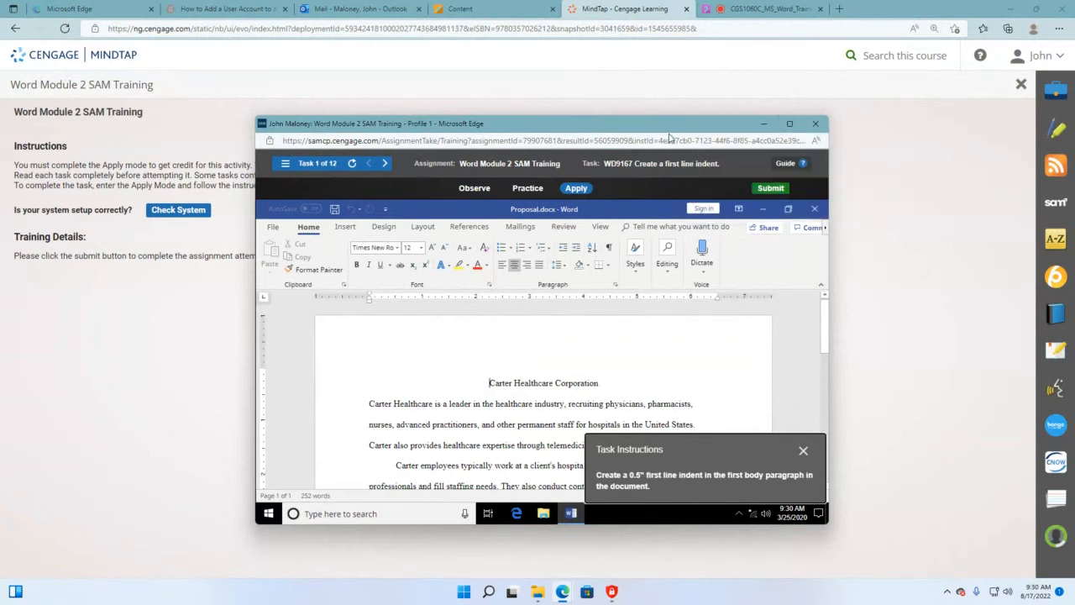
pyautogui.moveTo(672, 134)
pyautogui.mouseDown()
pyautogui.moveTo(563, 132)
pyautogui.moveTo(655, 184)
pyautogui.moveTo(660, 127)
pyautogui.mouseUp()
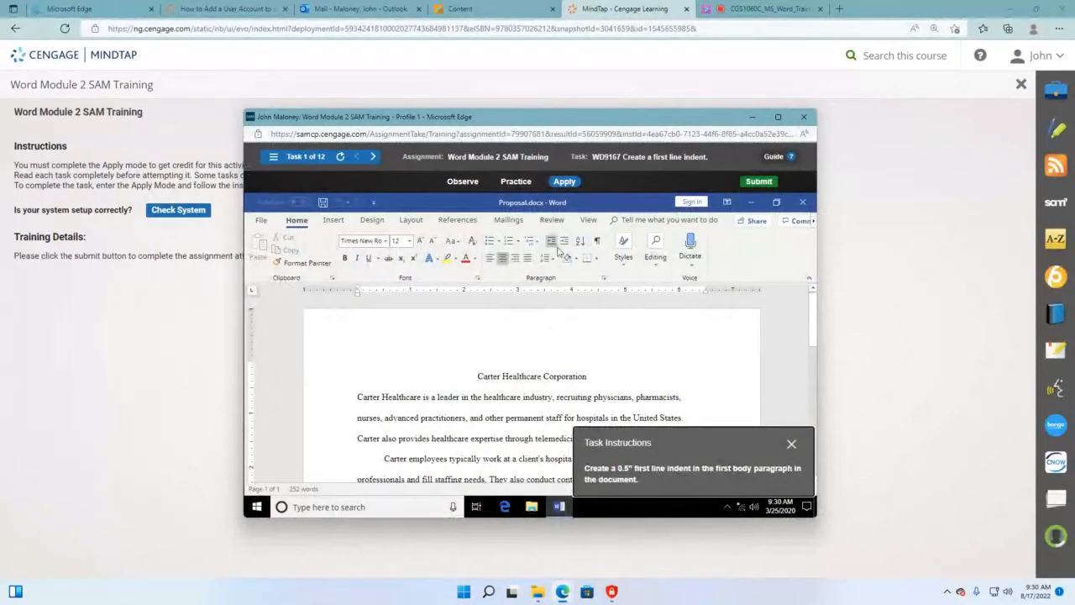
pyautogui.click(778, 116)
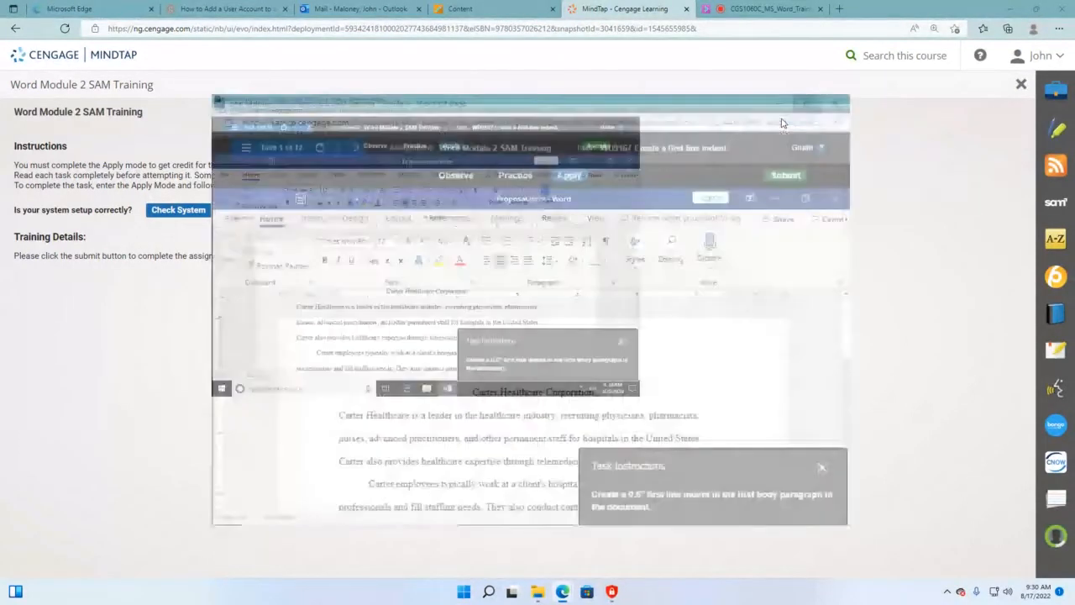
# Try to create the 0.5" first line indent on the ruler without placing the insertion point in the first body paragraph
pyautogui.moveTo(966, 499); pyautogui.dragTo(184, 199)
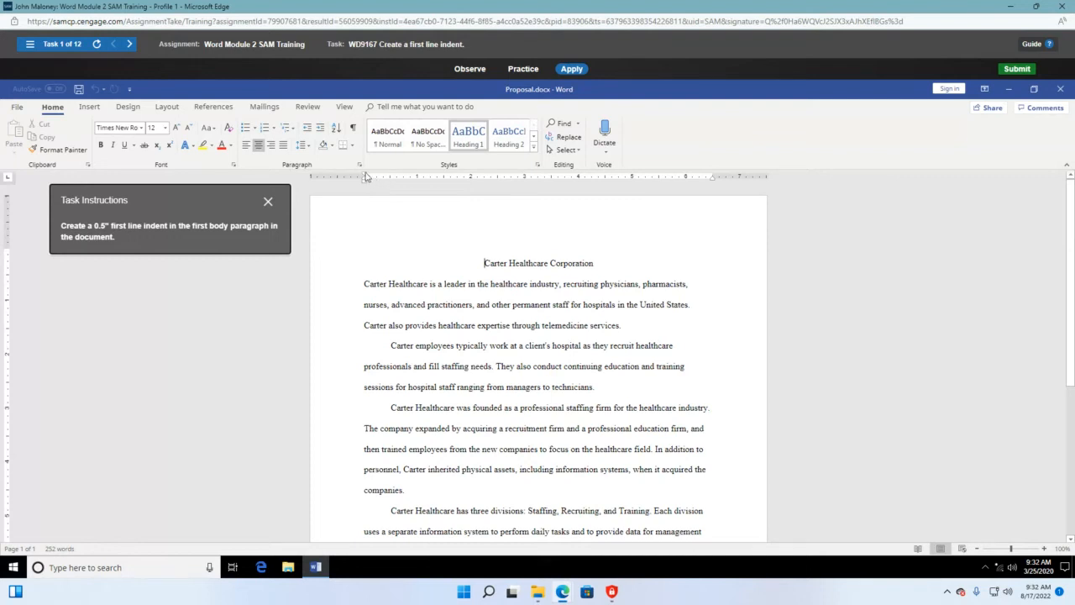
pyautogui.moveTo(366, 176); pyautogui.dragTo(390, 174)
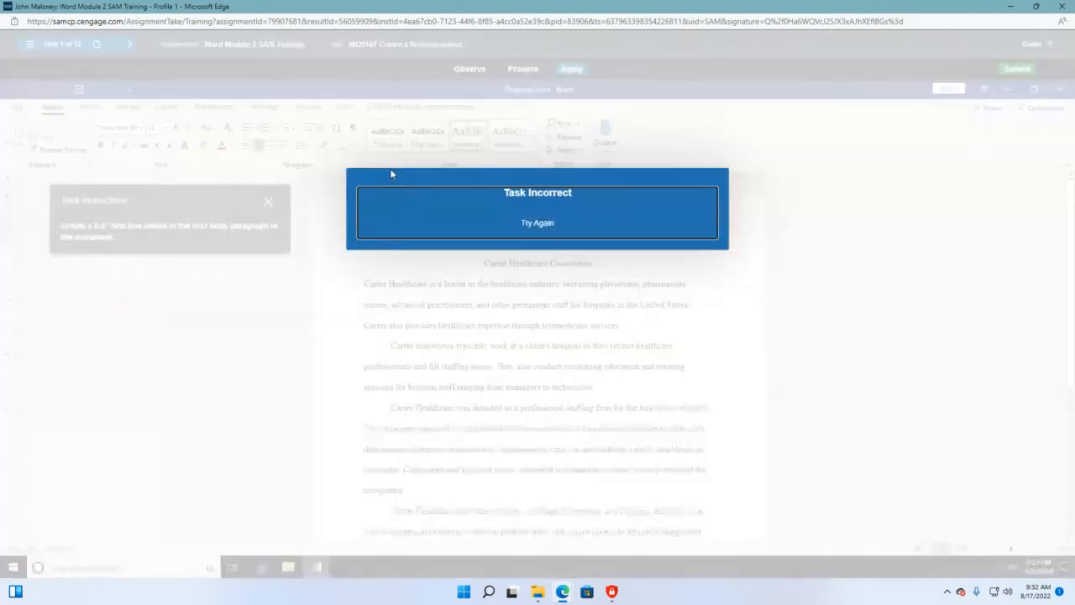
pyautogui.click(394, 245)
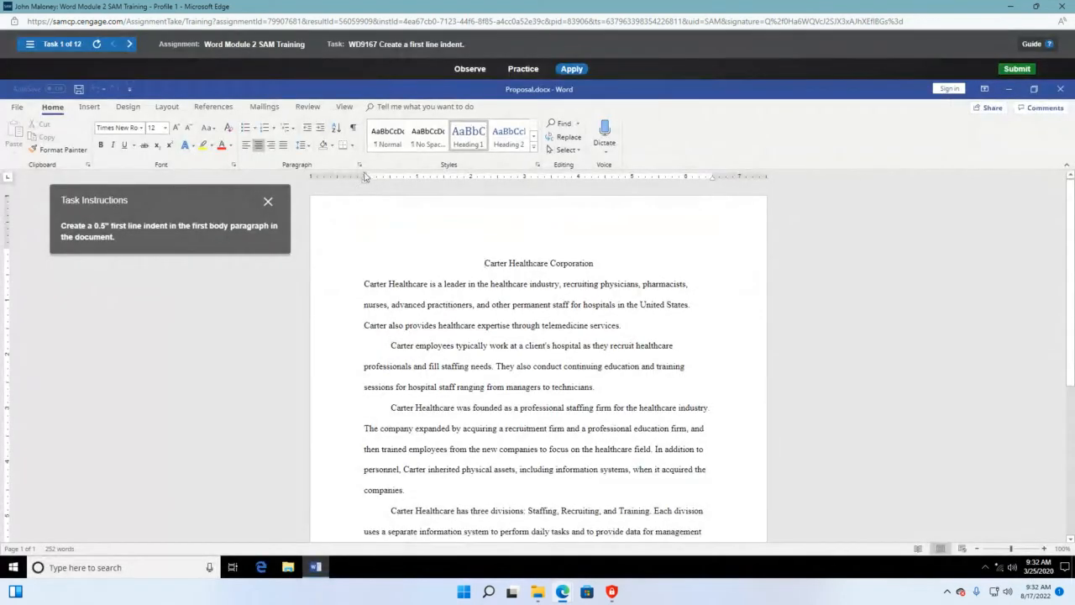
pyautogui.moveTo(365, 175); pyautogui.dragTo(389, 183)
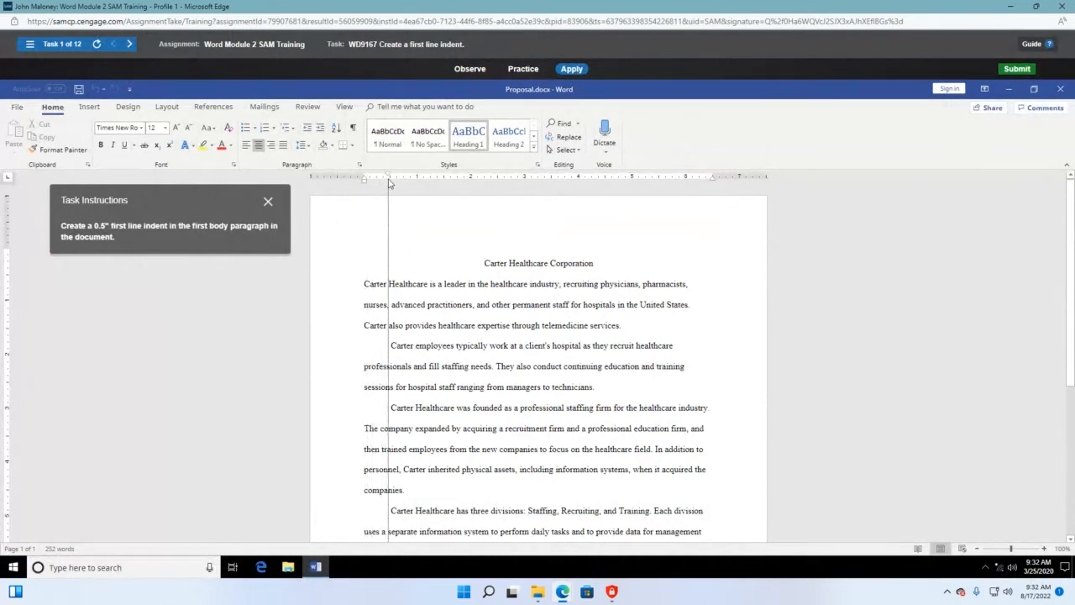
pyautogui.moveTo(389, 183); pyautogui.dragTo(390, 186)
pyautogui.moveTo(390, 185); pyautogui.dragTo(391, 189)
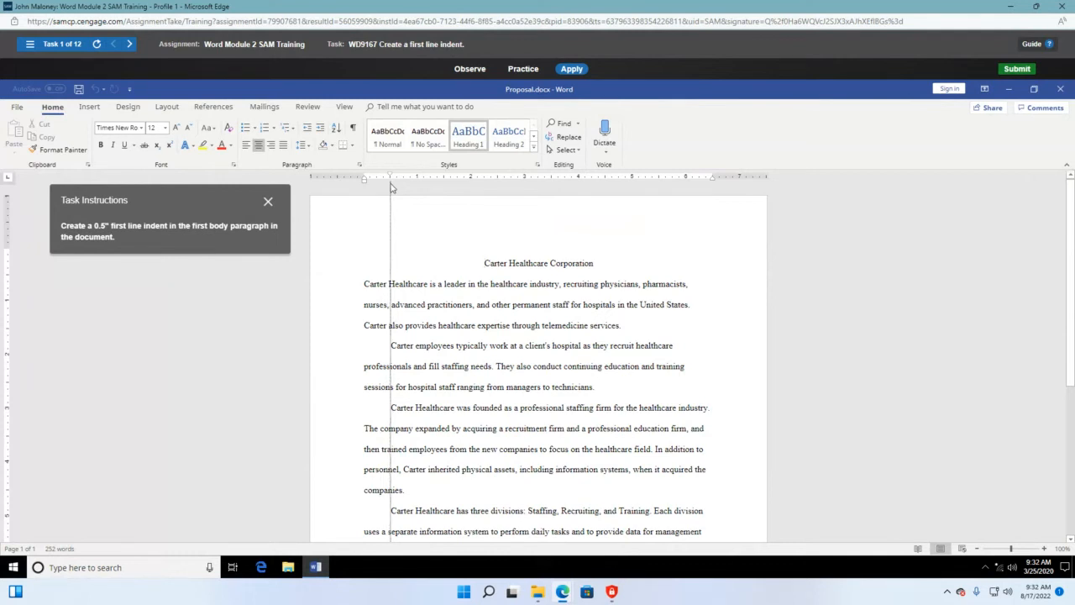
pyautogui.moveTo(391, 188); pyautogui.dragTo(390, 187)
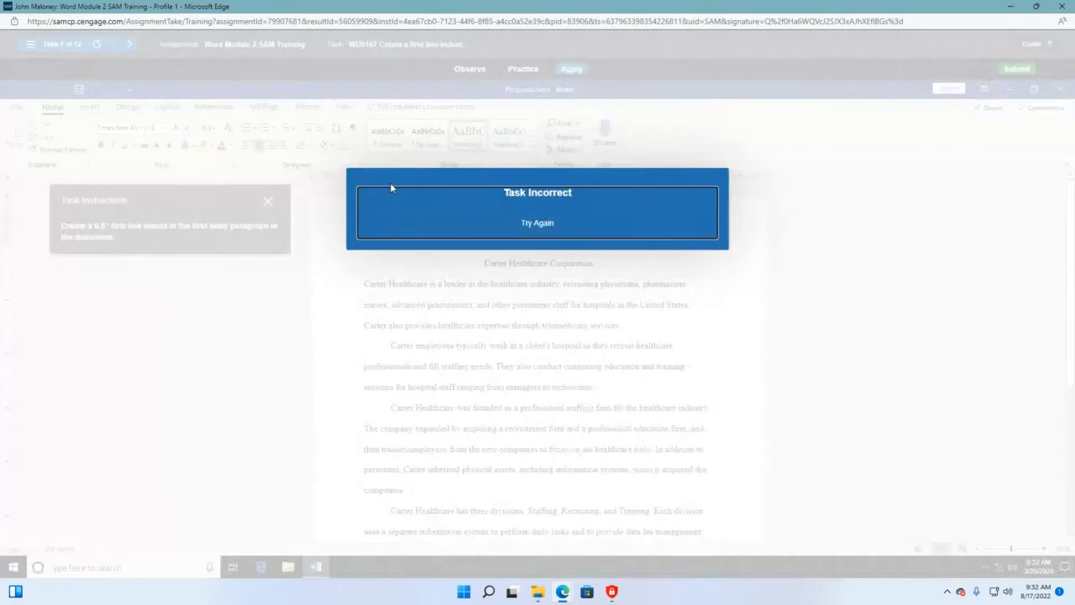
pyautogui.click(390, 200)
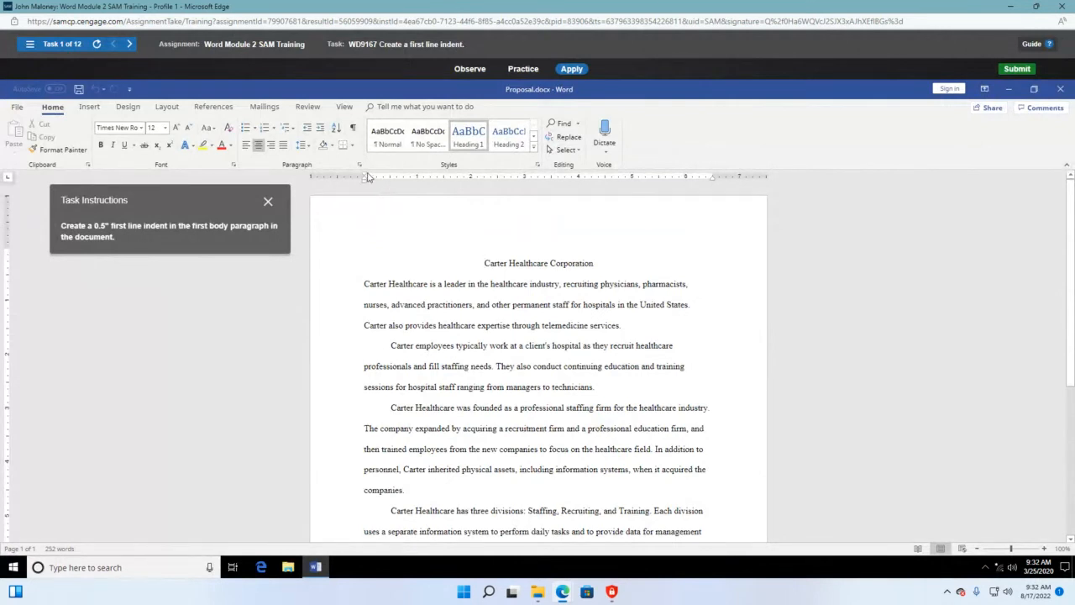
pyautogui.moveTo(364, 177); pyautogui.dragTo(396, 190)
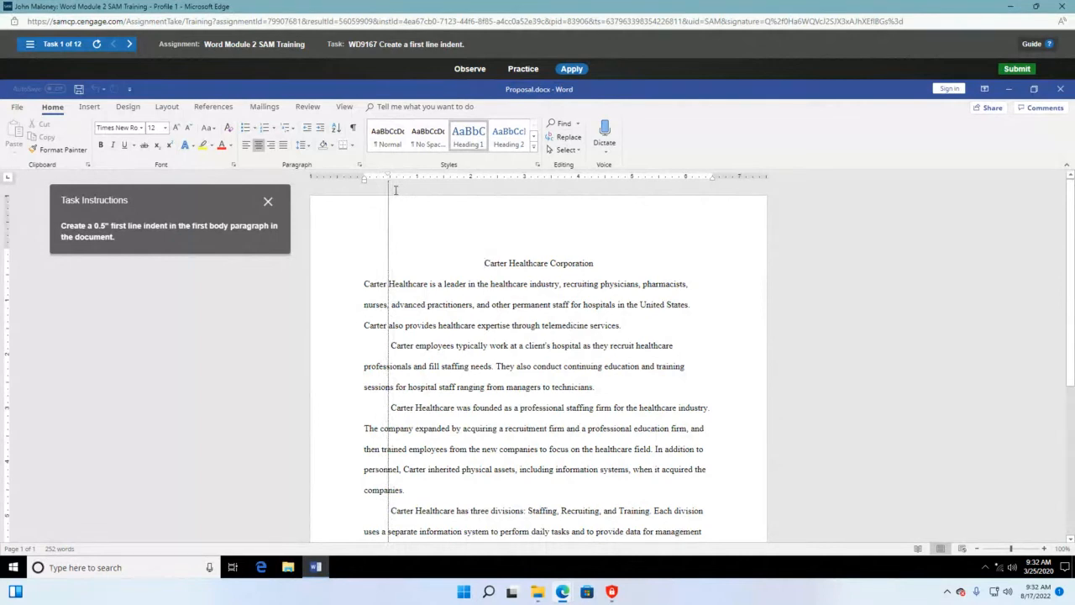
pyautogui.moveTo(395, 190); pyautogui.dragTo(395, 189)
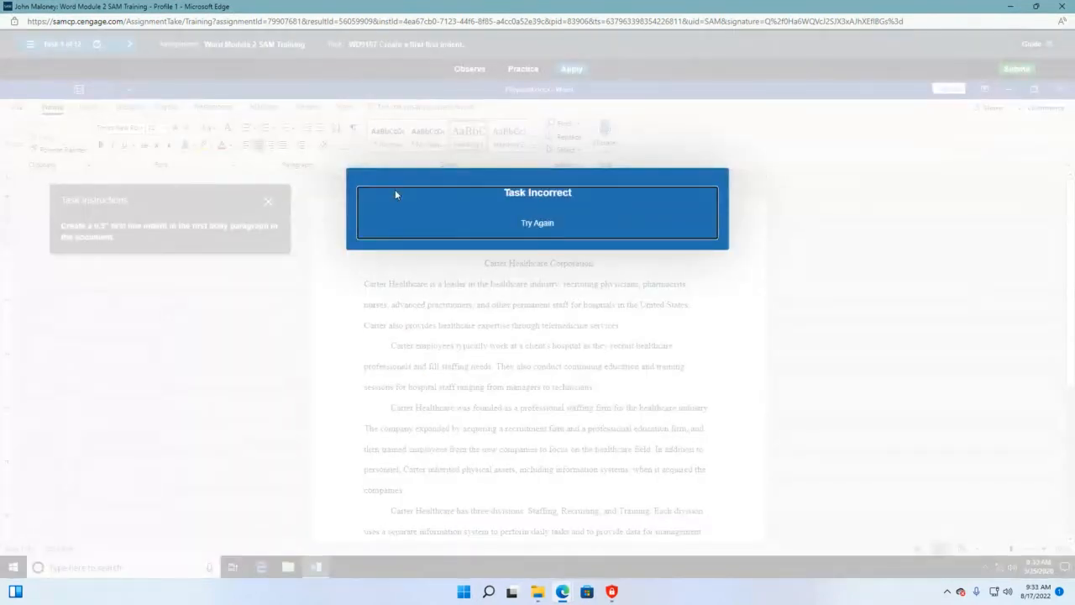
pyautogui.click(396, 194)
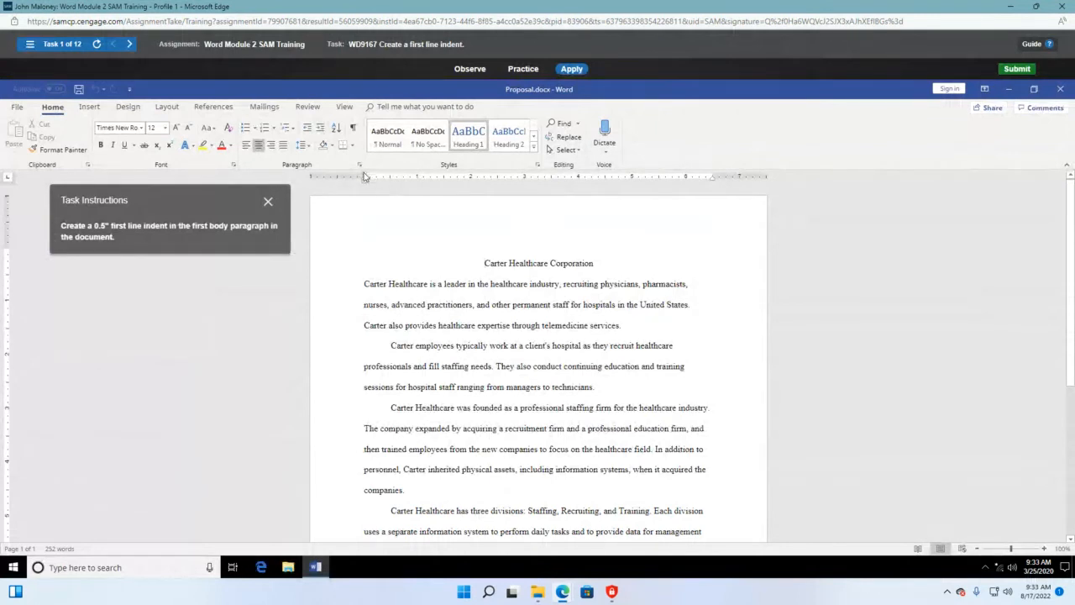
pyautogui.moveTo(370, 176); pyautogui.dragTo(391, 191)
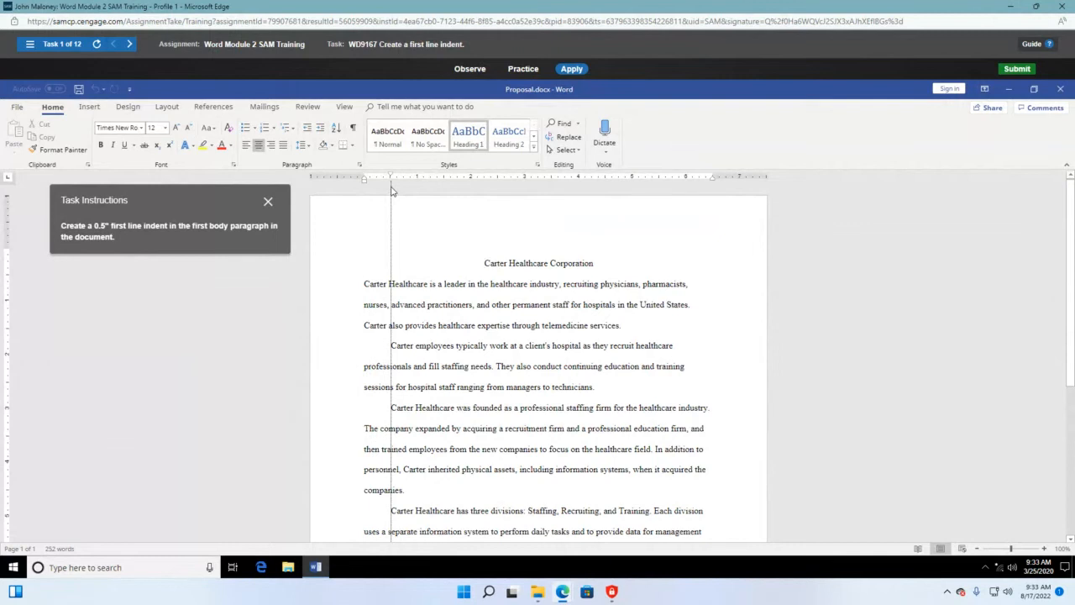
pyautogui.moveTo(391, 190); pyautogui.dragTo(391, 192)
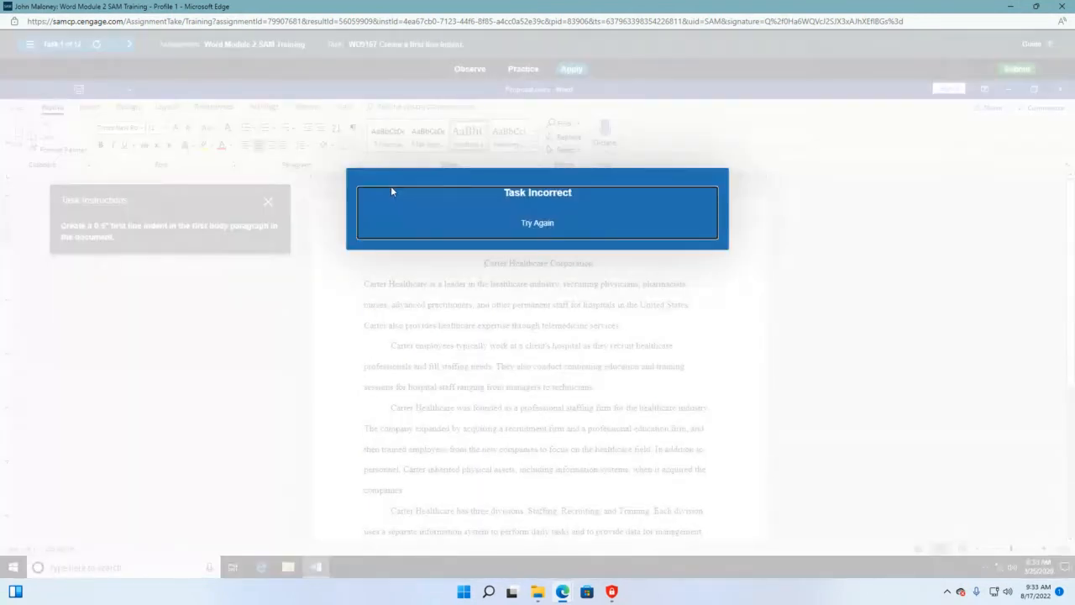
pyautogui.click(390, 192)
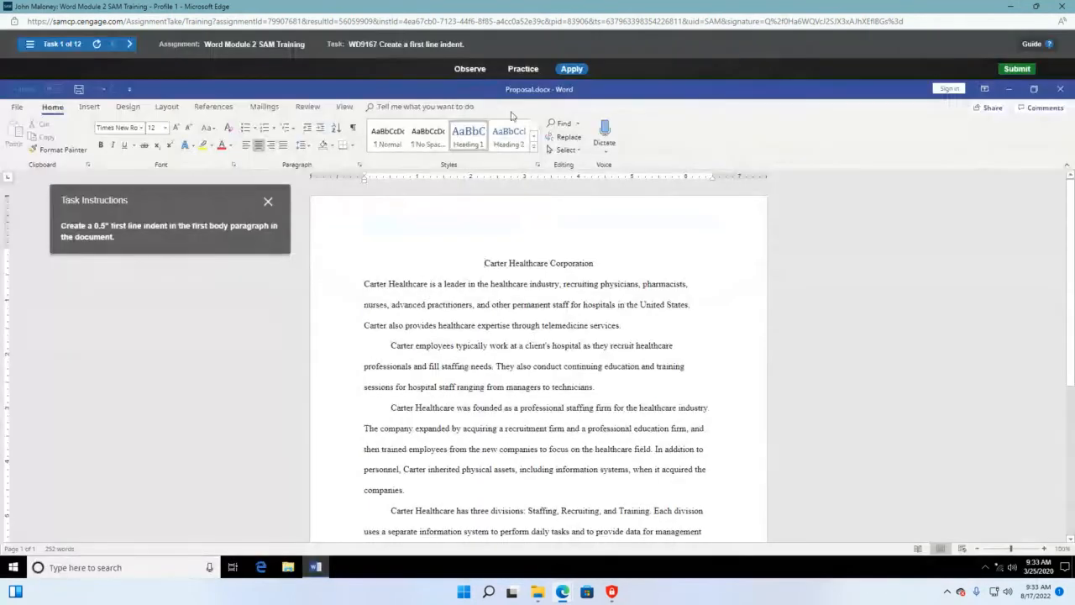
# Run the first line indent task in Practice mode, indenting the first body paragraph's first line to the half-inch mark on the ruler
pyautogui.click(523, 70)
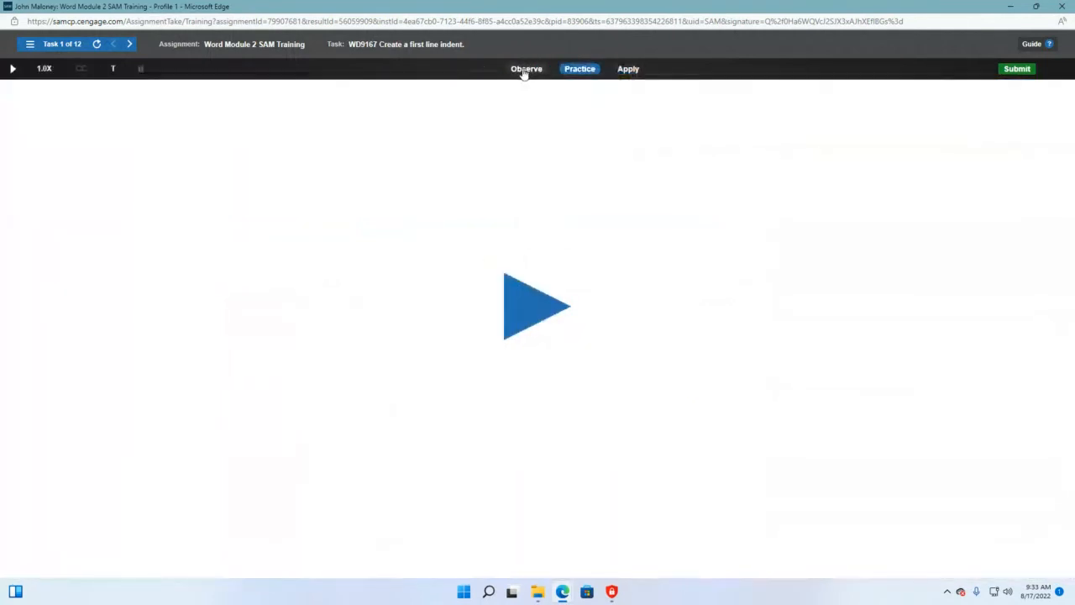
pyautogui.click(515, 301)
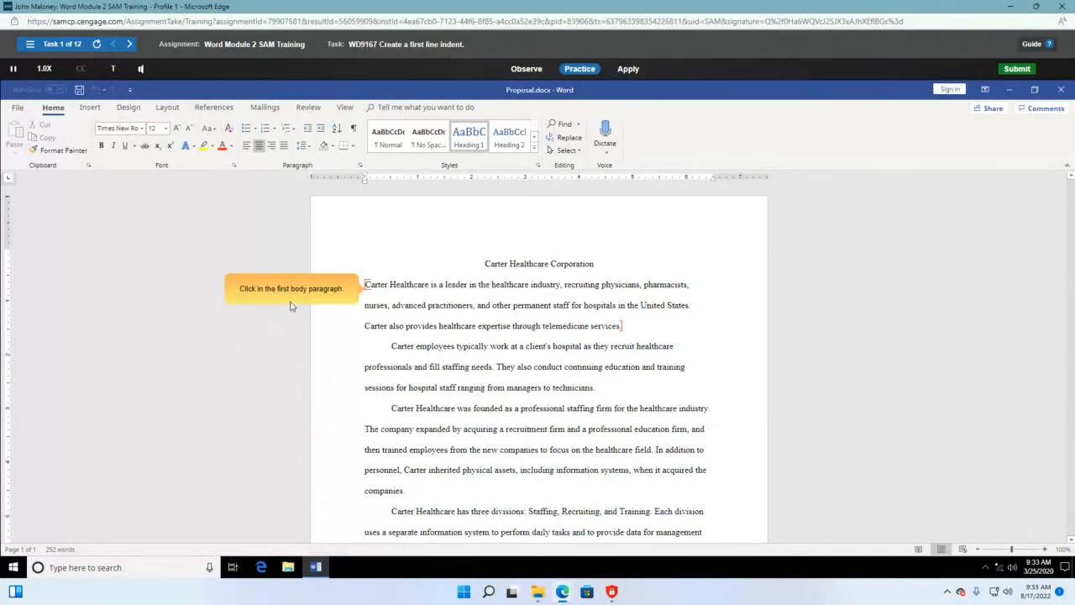
pyautogui.click(366, 285)
pyautogui.click(365, 285)
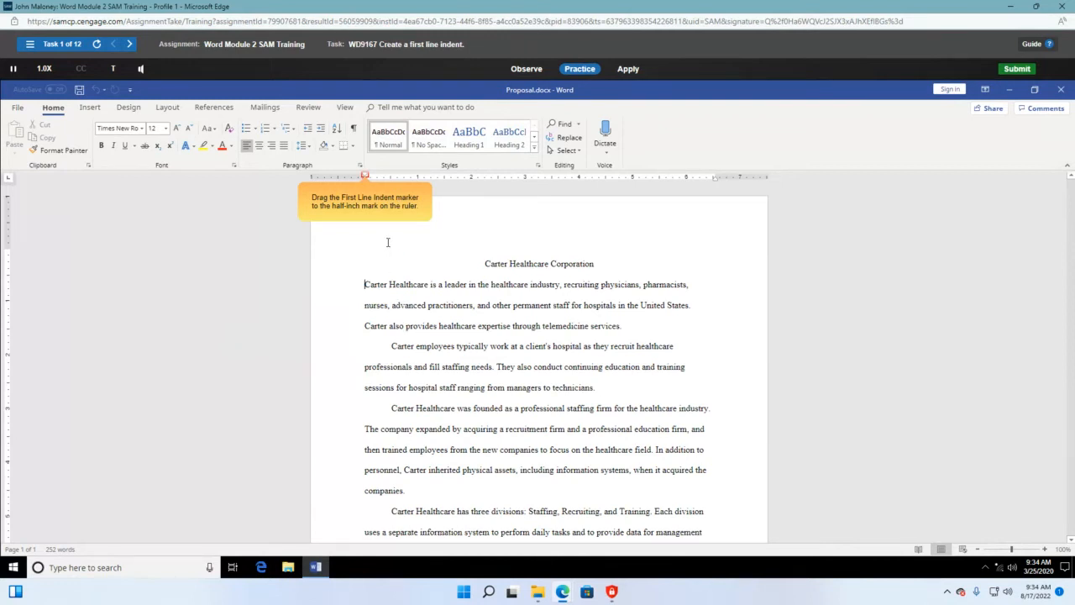
pyautogui.moveTo(366, 177); pyautogui.dragTo(390, 191)
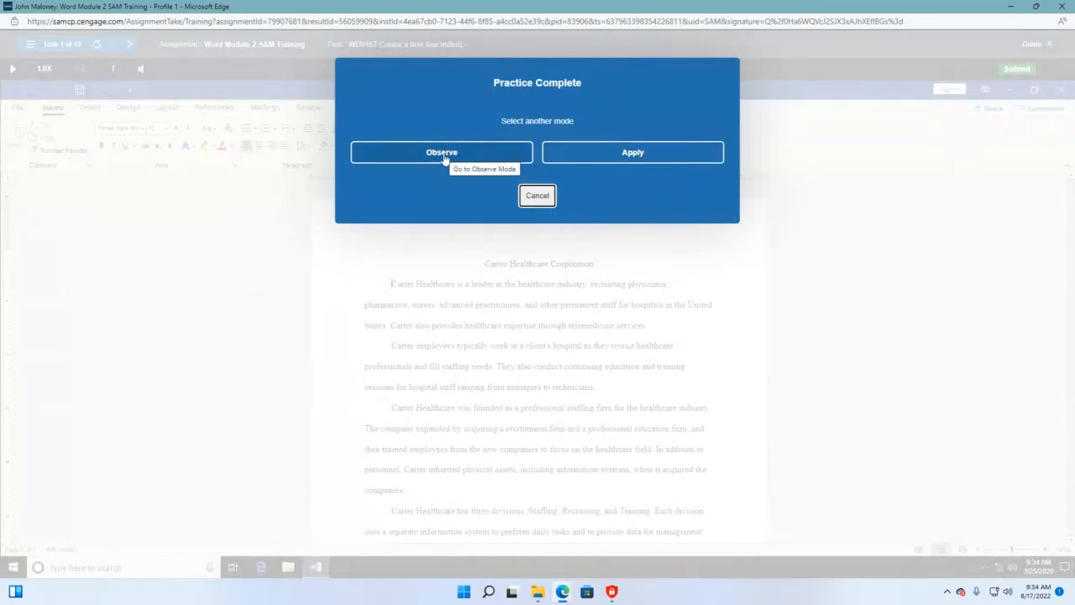
# Return to Apply mode, move the instructions aside and create a 0.5" first line indent in the first body paragraph
pyautogui.click(622, 159)
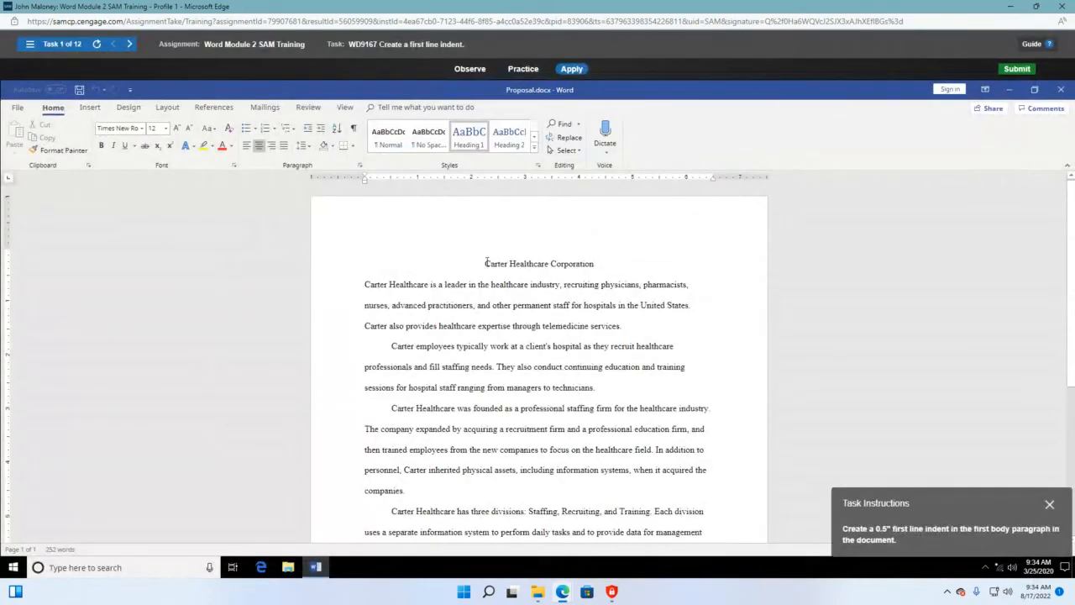
pyautogui.moveTo(949, 508); pyautogui.dragTo(232, 219)
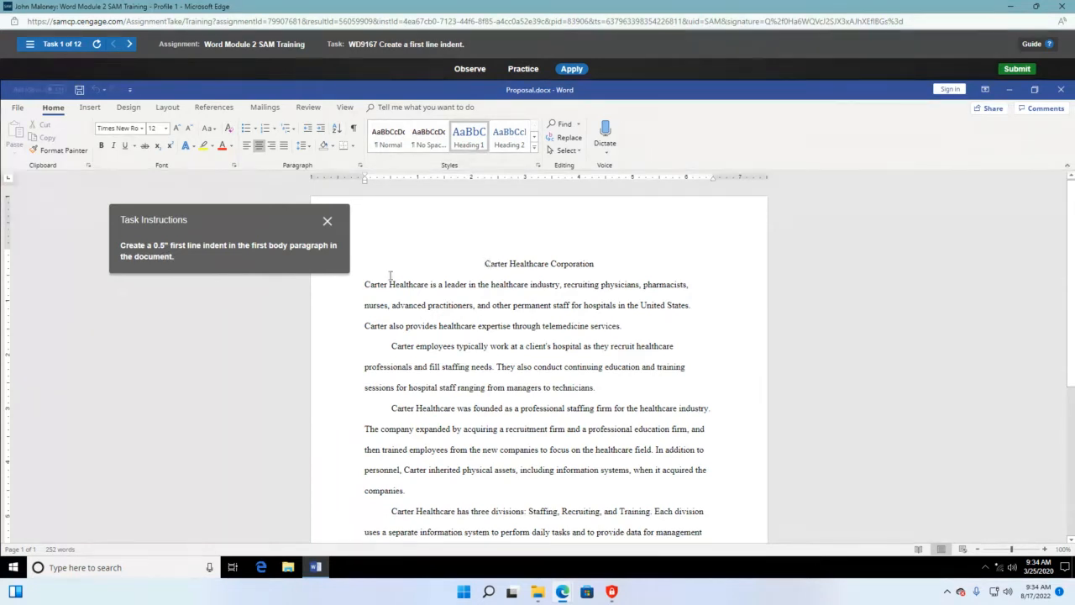
pyautogui.click(364, 283)
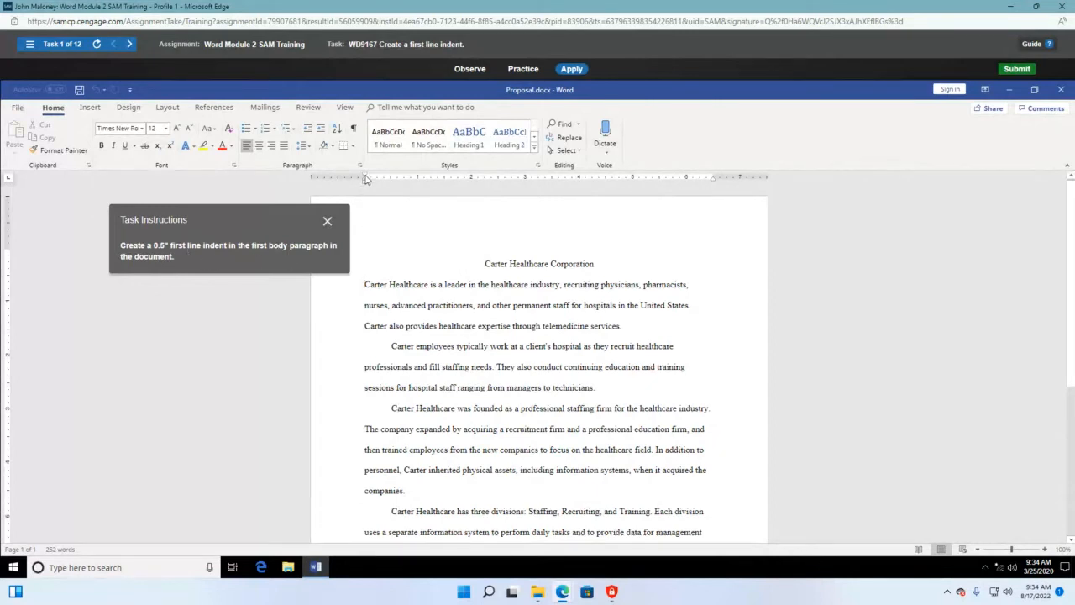
pyautogui.moveTo(365, 177)
pyautogui.mouseDown()
pyautogui.moveTo(398, 185)
pyautogui.moveTo(392, 216)
pyautogui.mouseUp()
pyautogui.moveTo(390, 216); pyautogui.dragTo(390, 216)
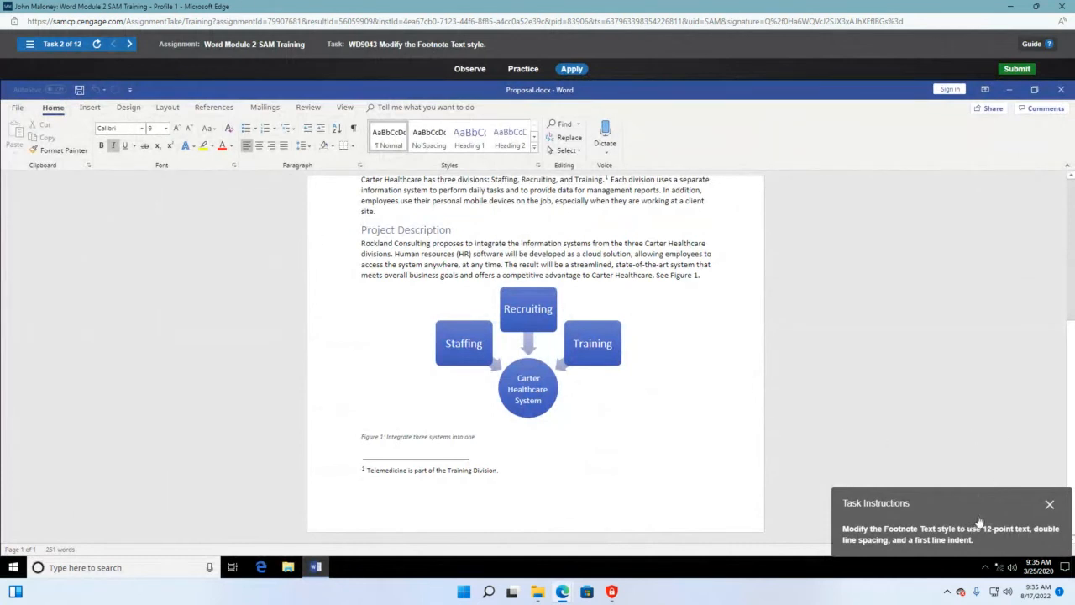
# Move the task instructions aside and open the Footnote Text style for modification from the footnote about Telemedicine
pyautogui.moveTo(973, 515); pyautogui.dragTo(283, 219)
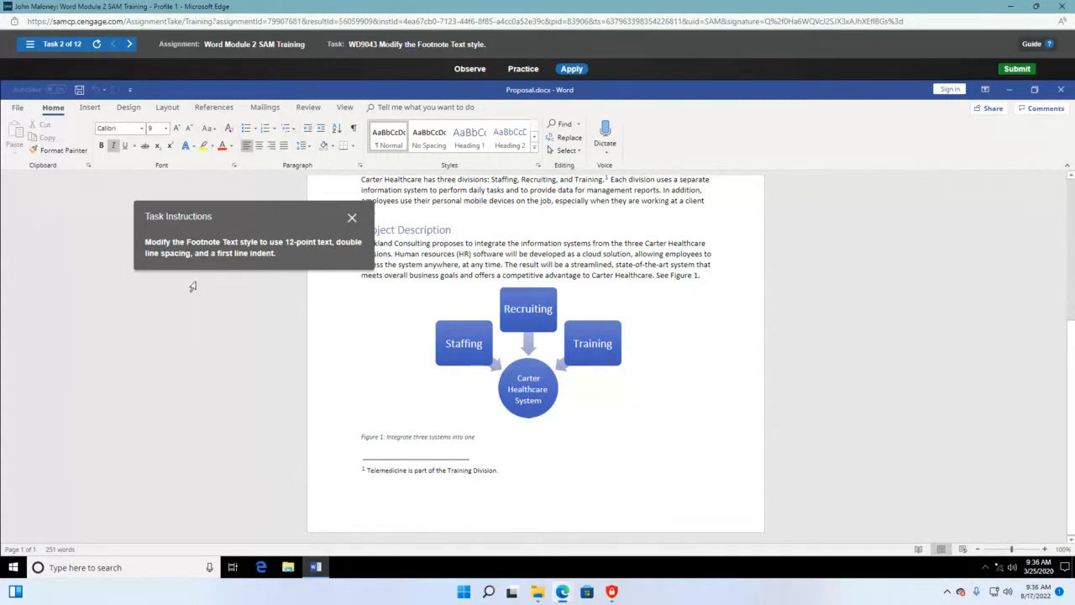
pyautogui.rightClick(375, 472)
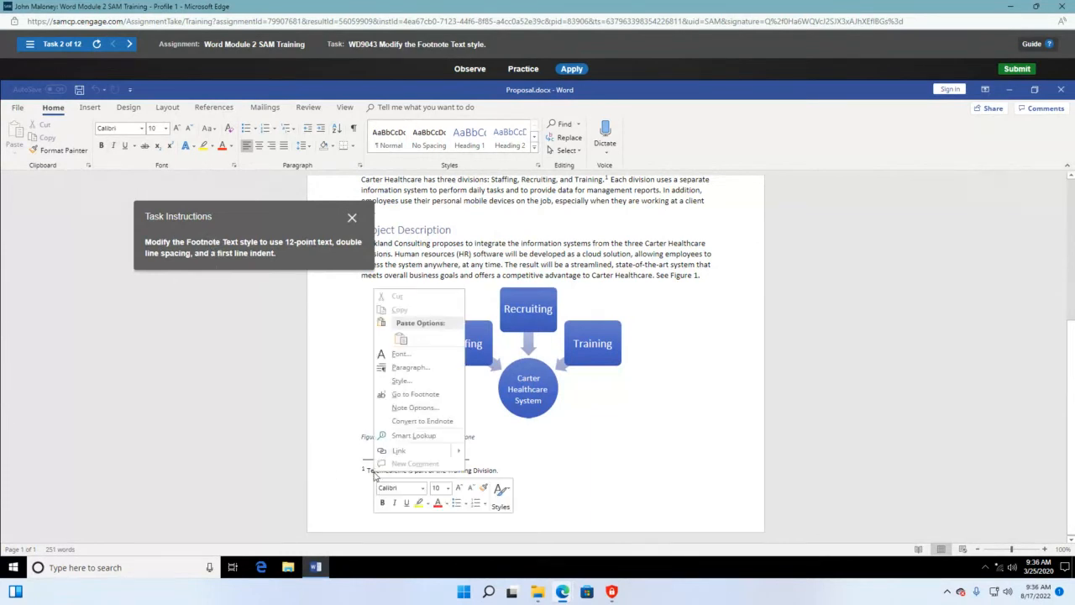
pyautogui.click(534, 474)
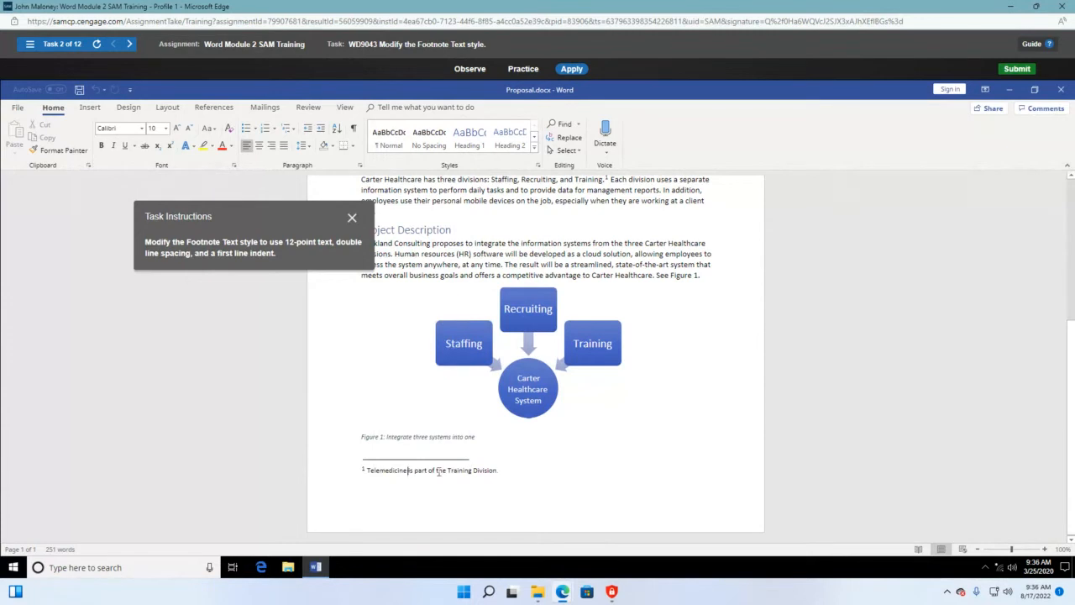
pyautogui.rightClick(388, 472)
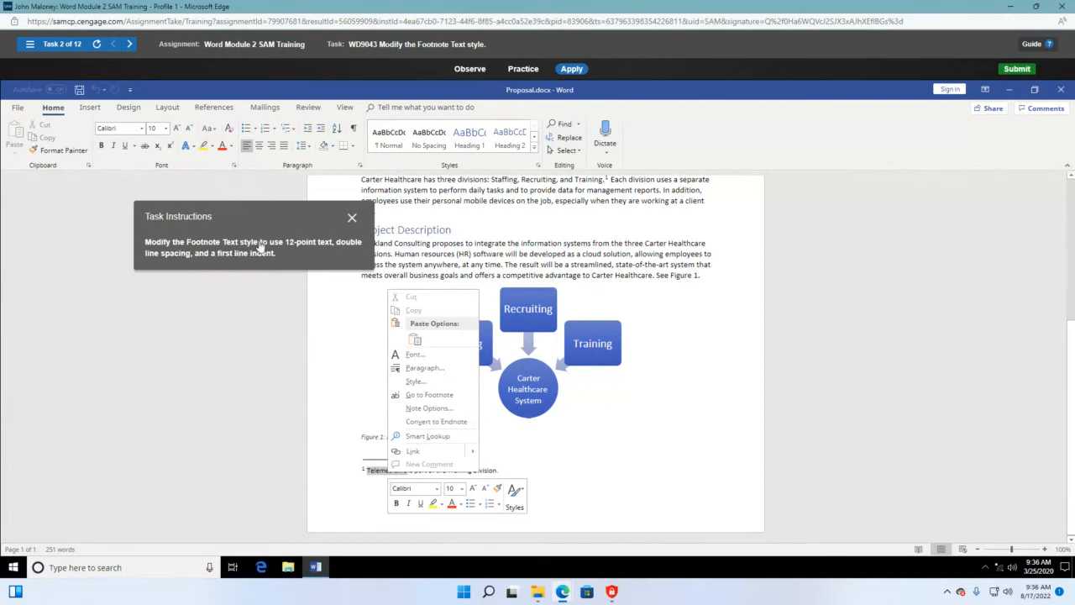
pyautogui.click(415, 381)
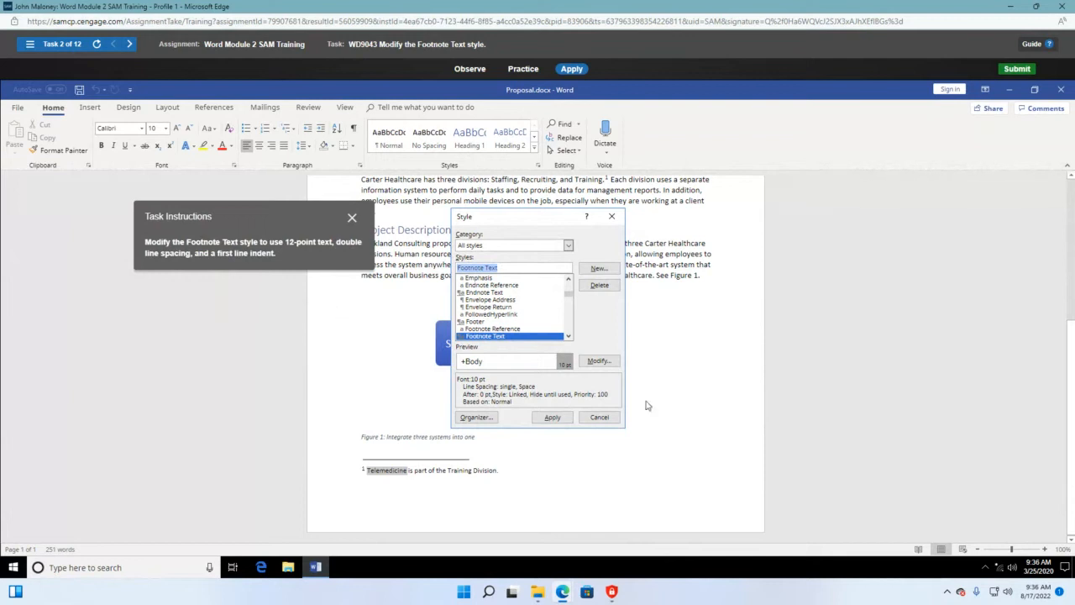
pyautogui.click(601, 362)
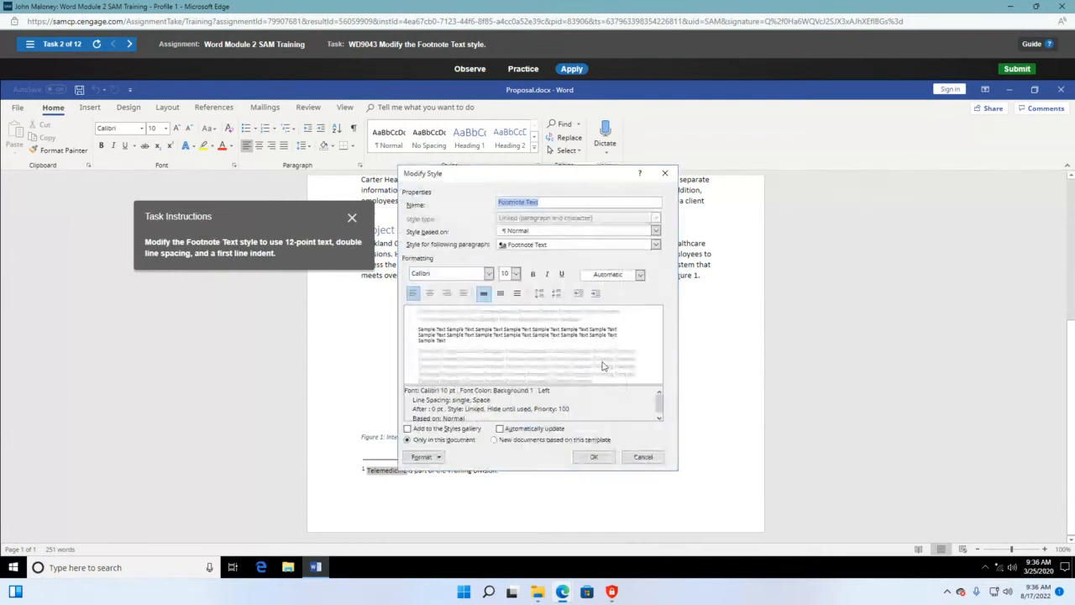
# Set the Footnote Text style's font size to 12 points and its line spacing to double, trying 1.5 and single spacing in between
pyautogui.click(515, 274)
pyautogui.click(509, 319)
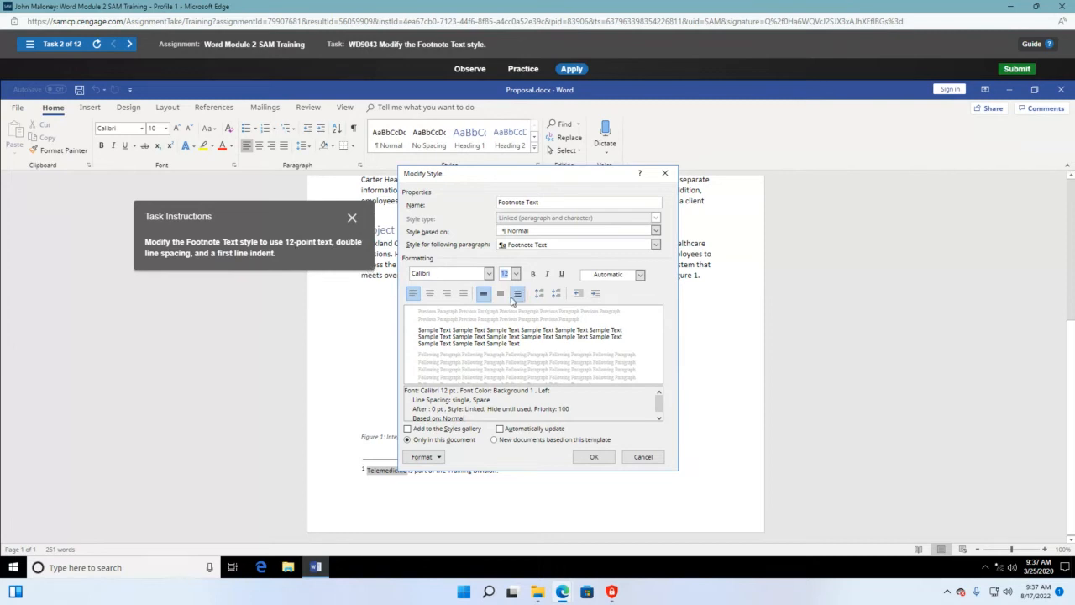
pyautogui.click(520, 296)
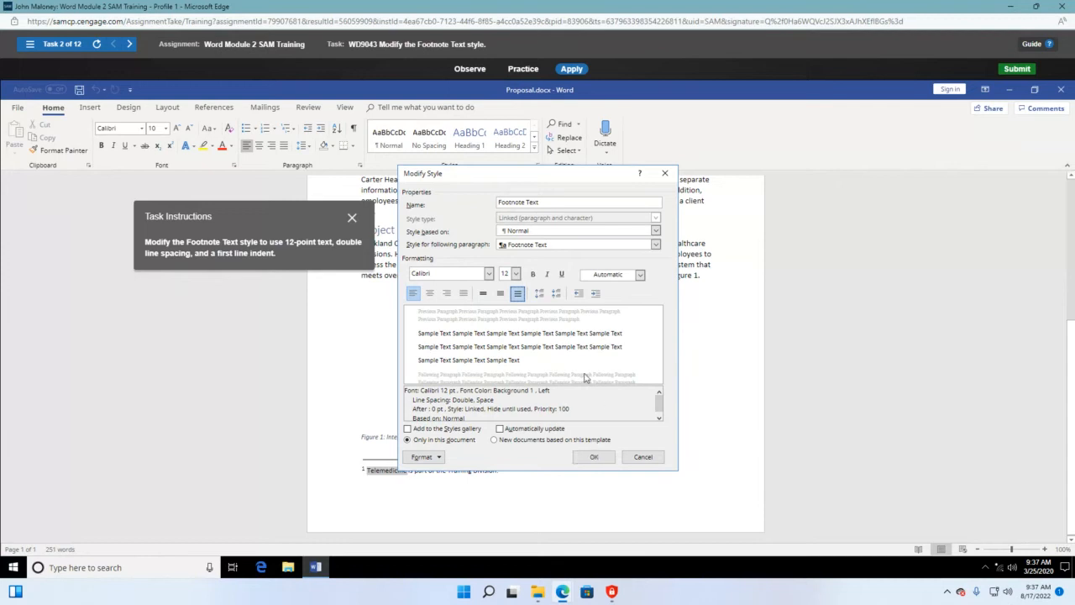
pyautogui.click(500, 294)
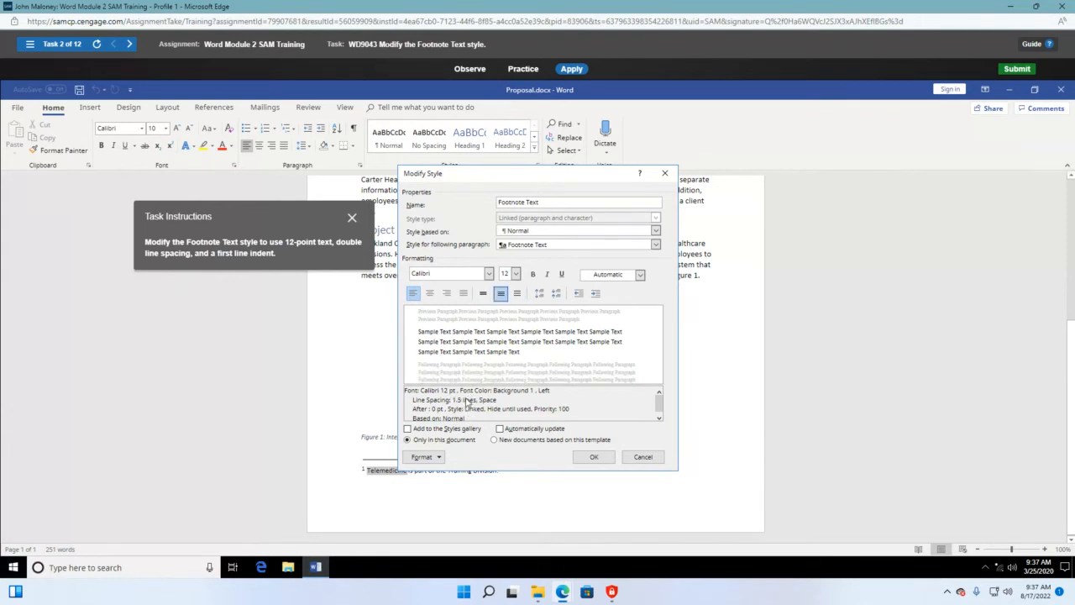
pyautogui.click(484, 294)
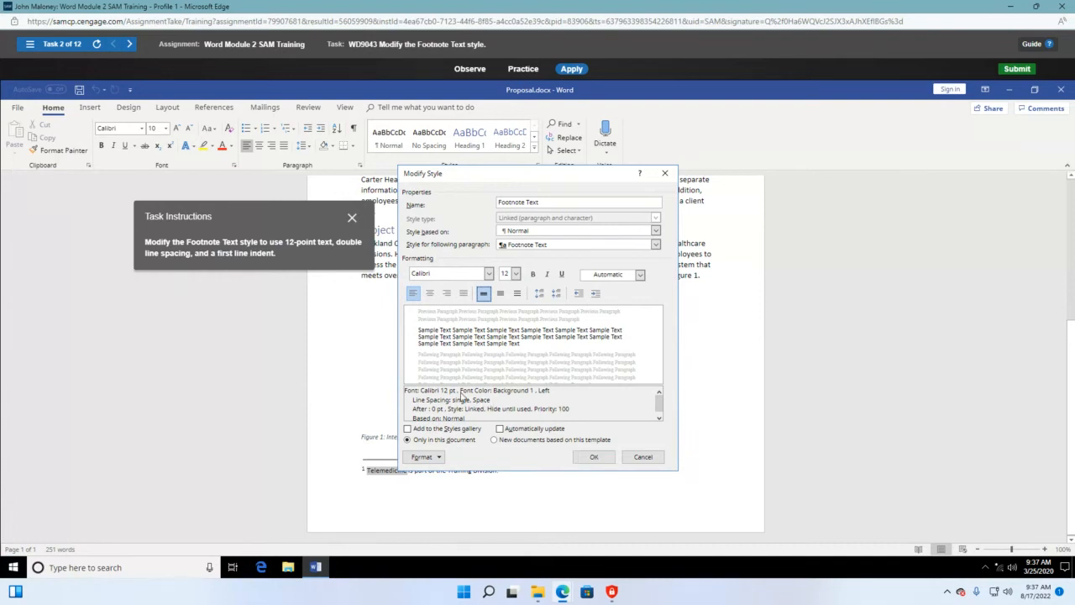
pyautogui.click(517, 292)
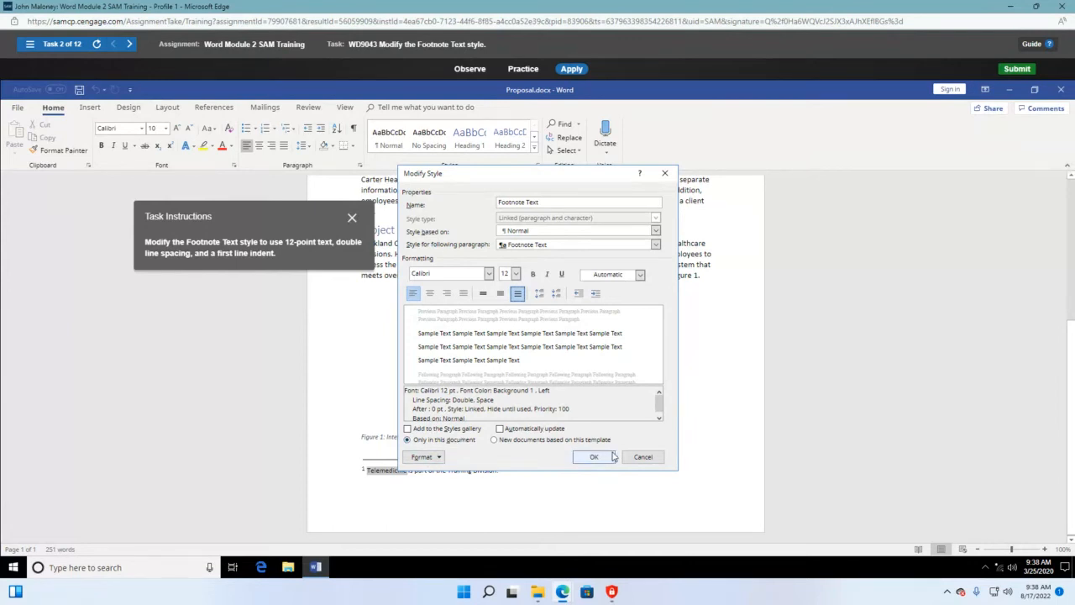
# Add a 0.5" first line special indent to the Footnote Text style's paragraph format, confirm the changes and apply the style
pyautogui.click(441, 458)
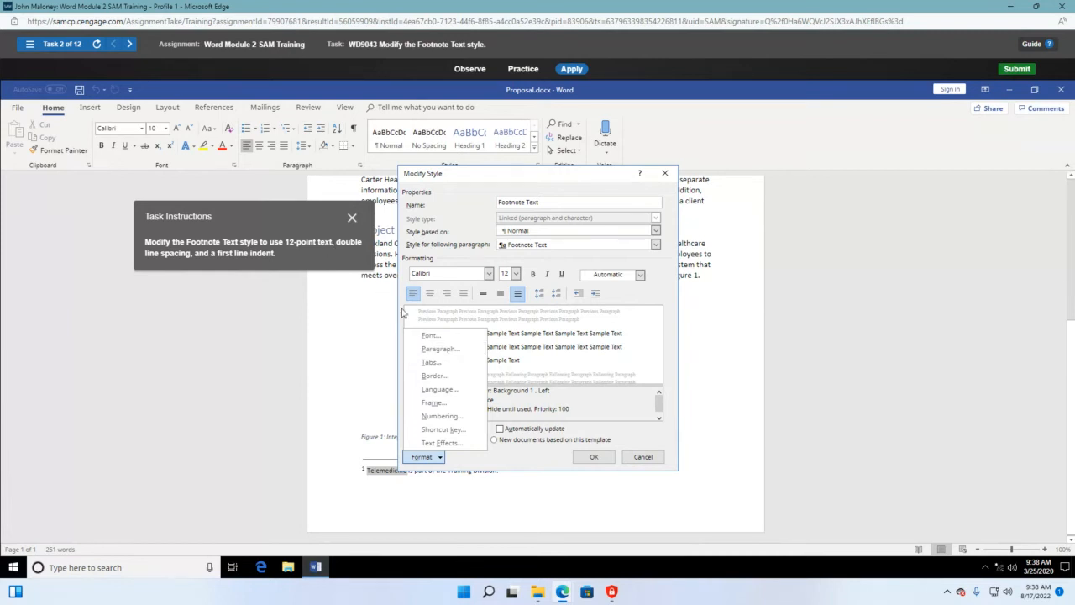
pyautogui.click(439, 348)
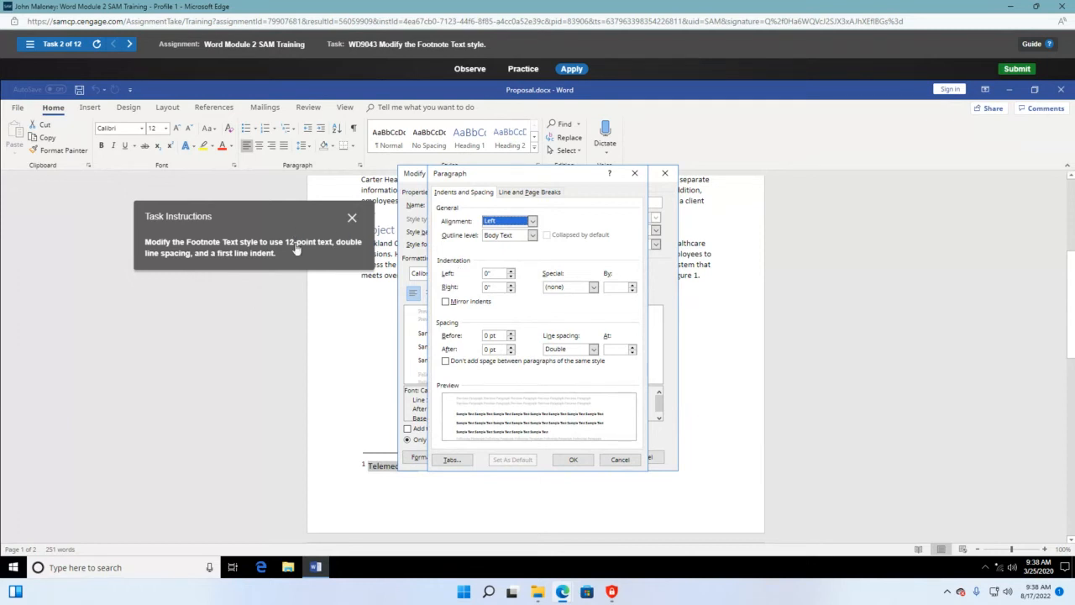
pyautogui.click(593, 287)
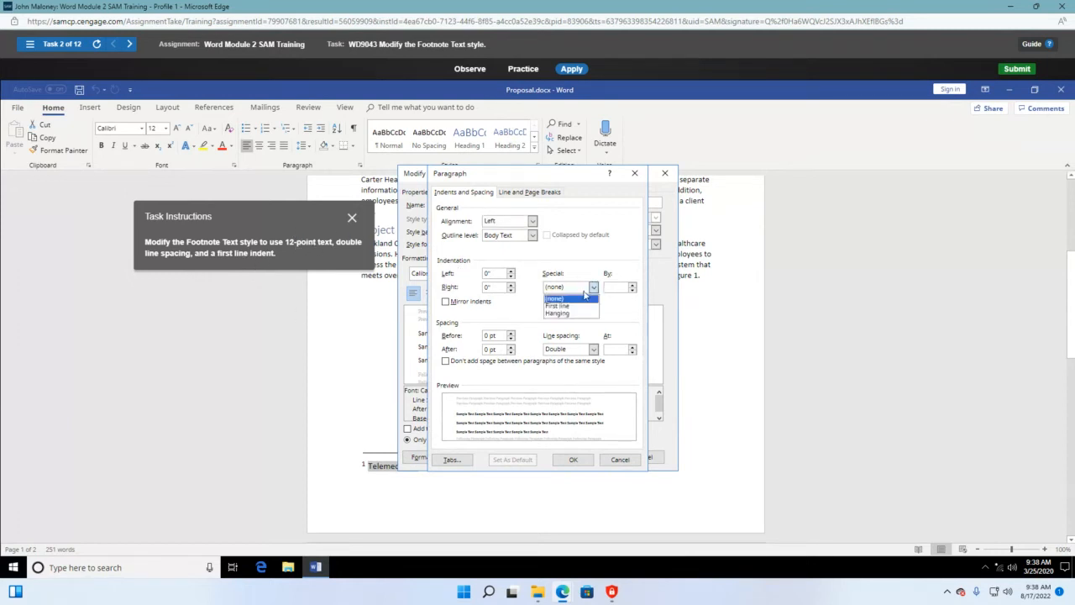
pyautogui.click(572, 307)
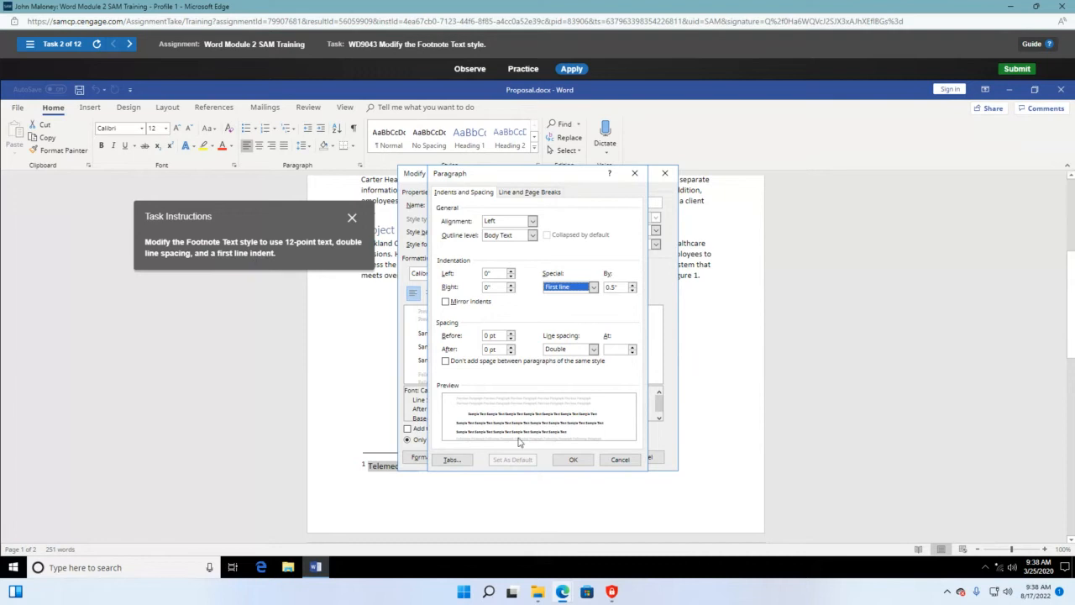
pyautogui.click(573, 459)
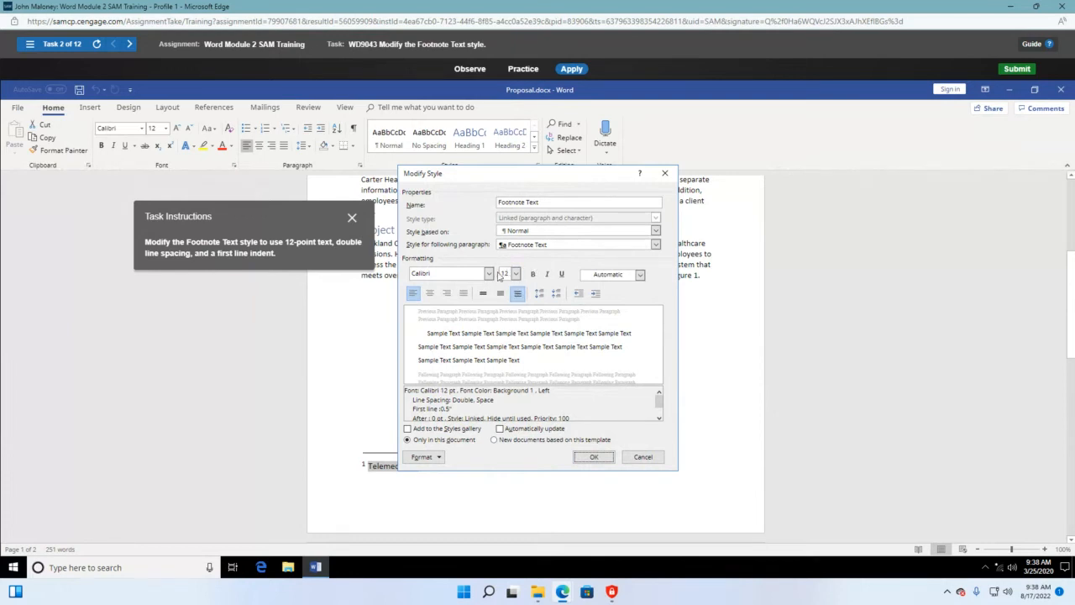
pyautogui.click(608, 461)
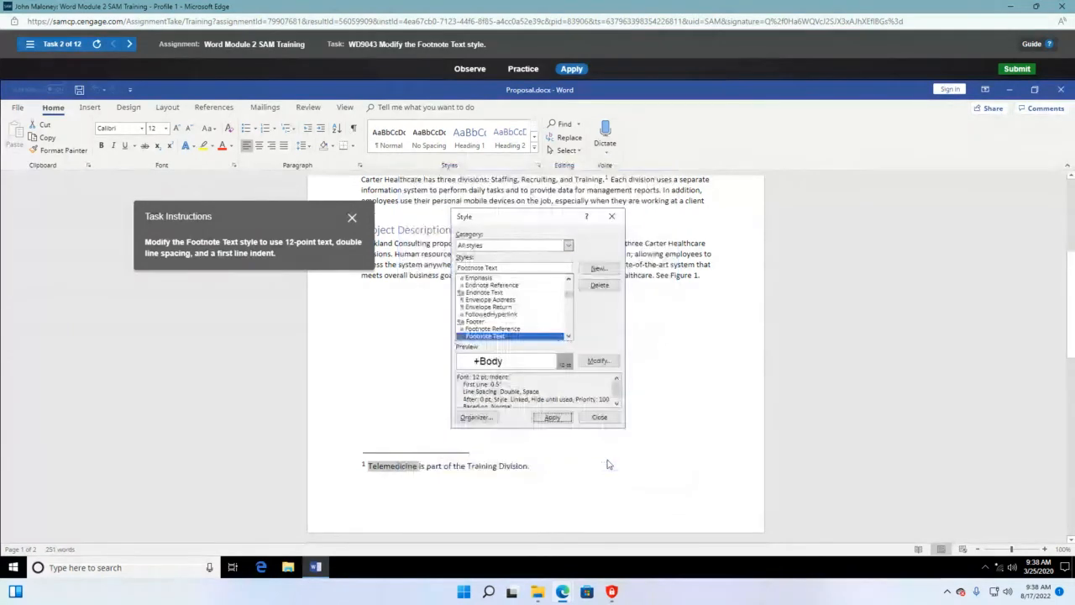
pyautogui.click(552, 417)
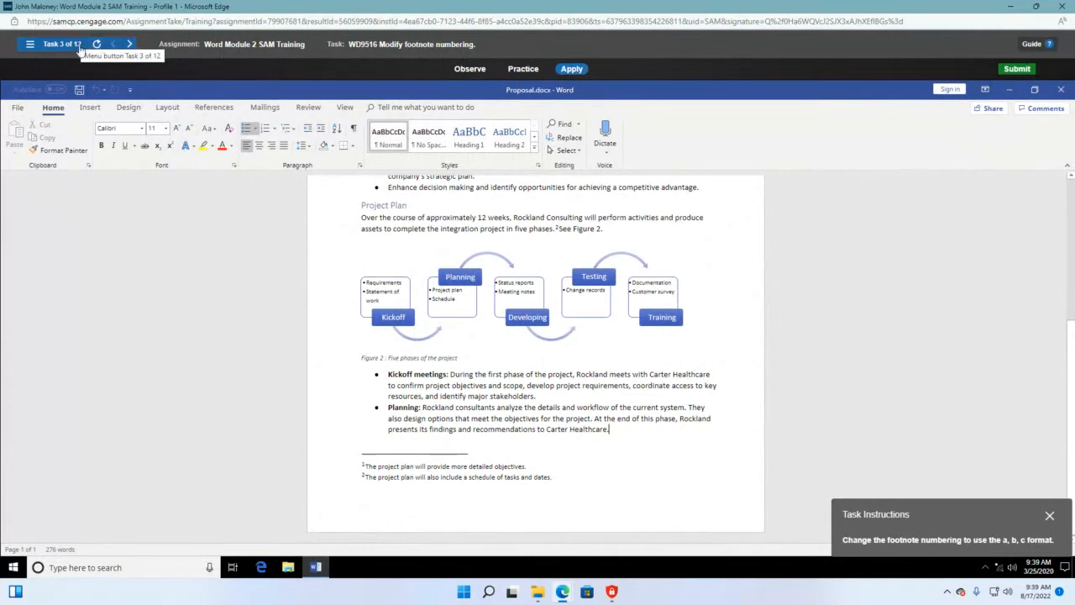
# Move the task instructions aside and try to reach the footnote numbering format through the commands offered on the footnote text
pyautogui.moveTo(947, 506); pyautogui.dragTo(272, 229)
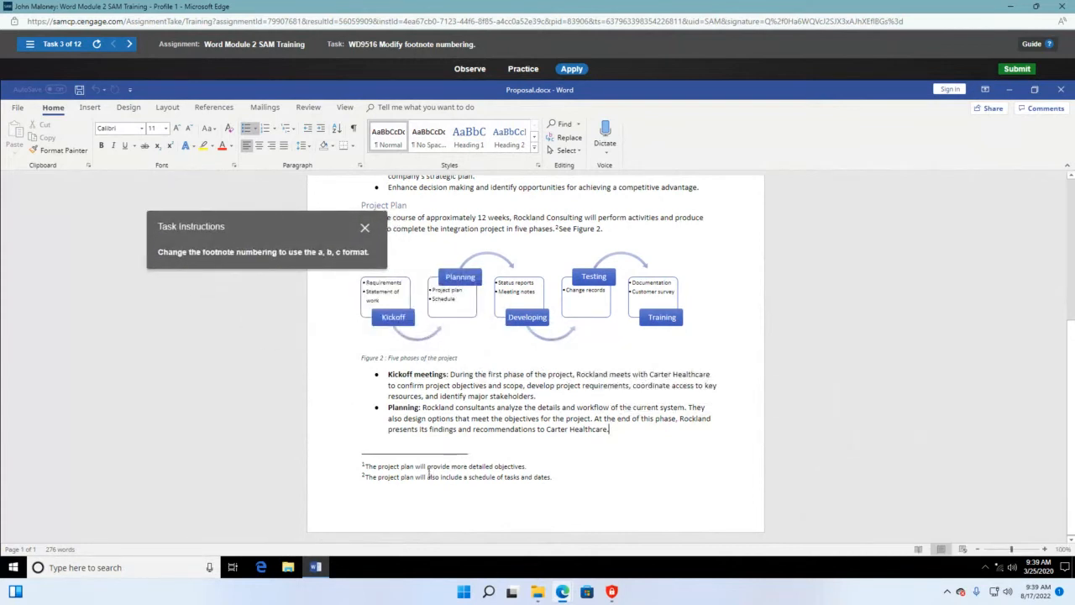
pyautogui.click(420, 472)
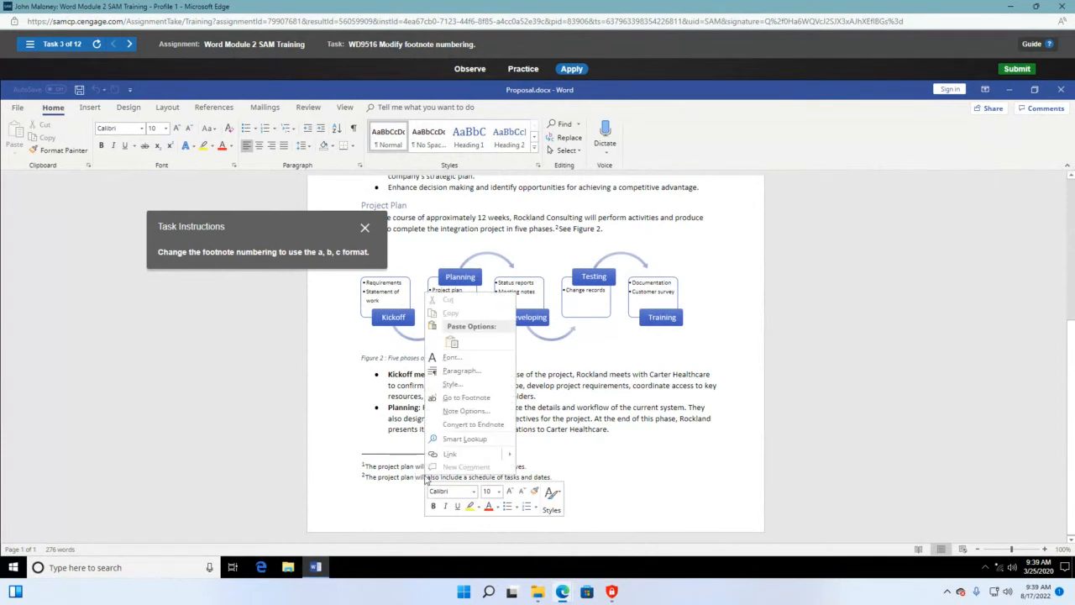
pyautogui.click(478, 384)
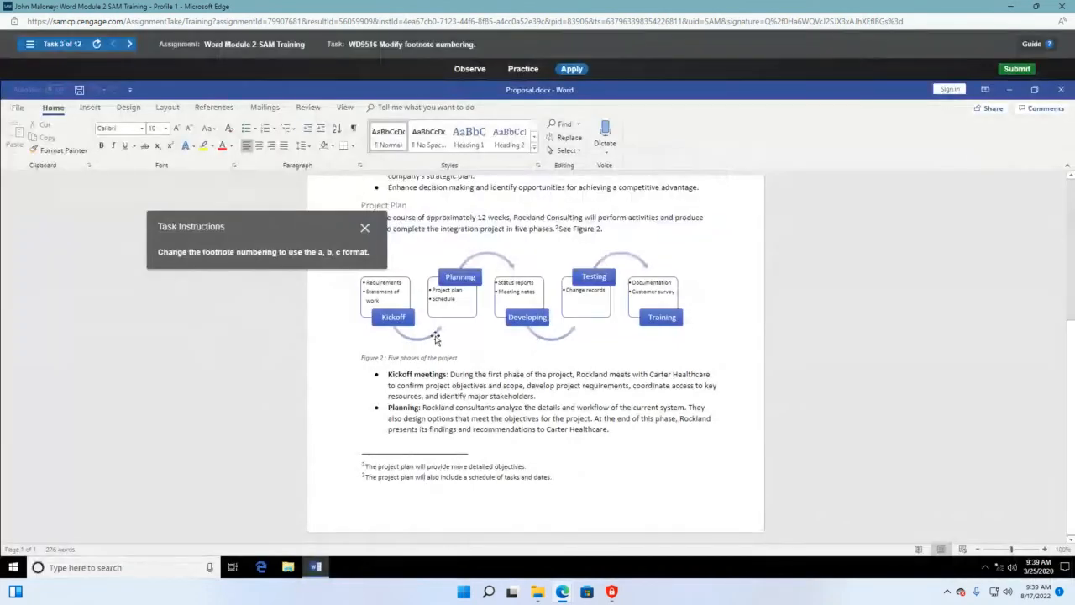
pyautogui.rightClick(449, 479)
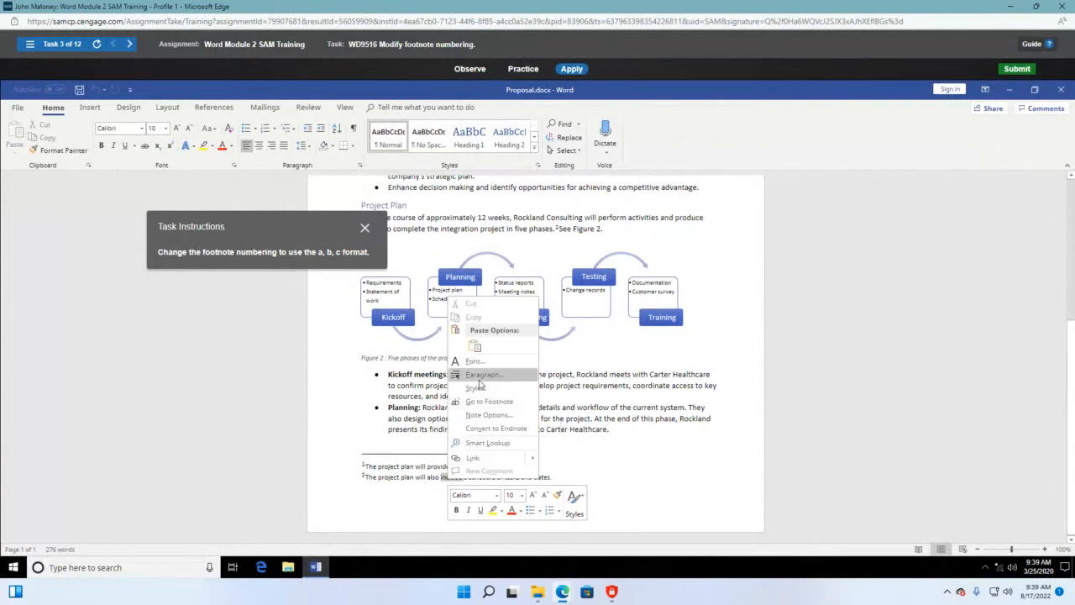
pyautogui.click(484, 377)
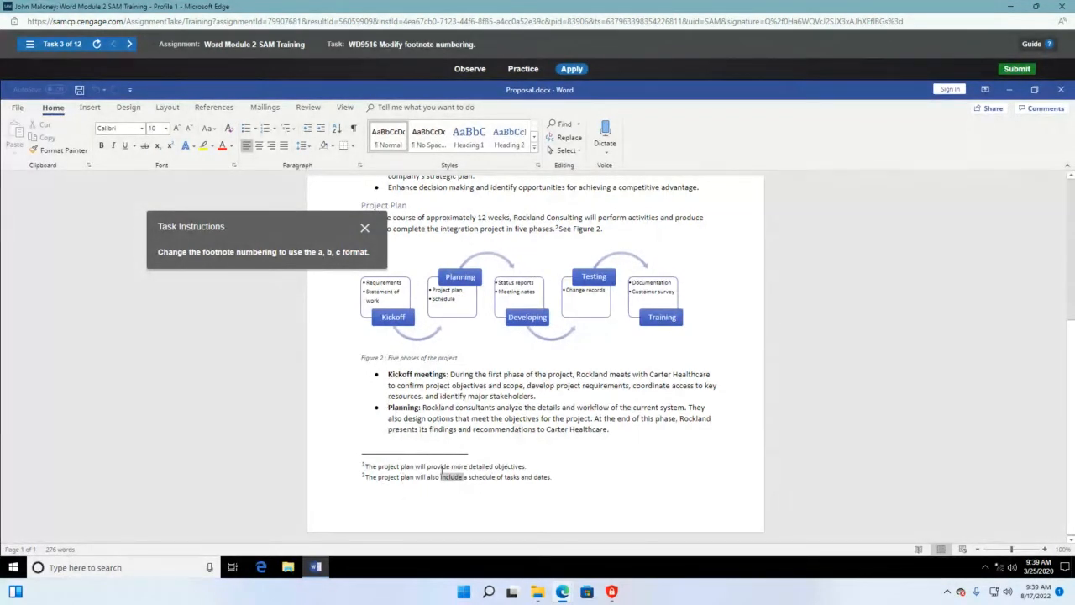
pyautogui.rightClick(443, 473)
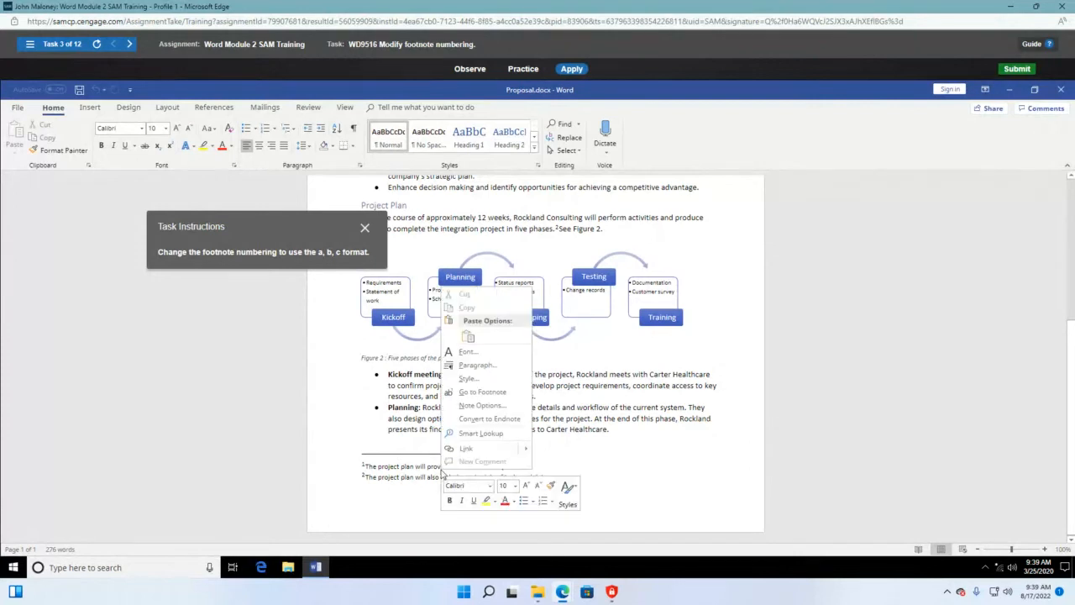
pyautogui.click(483, 398)
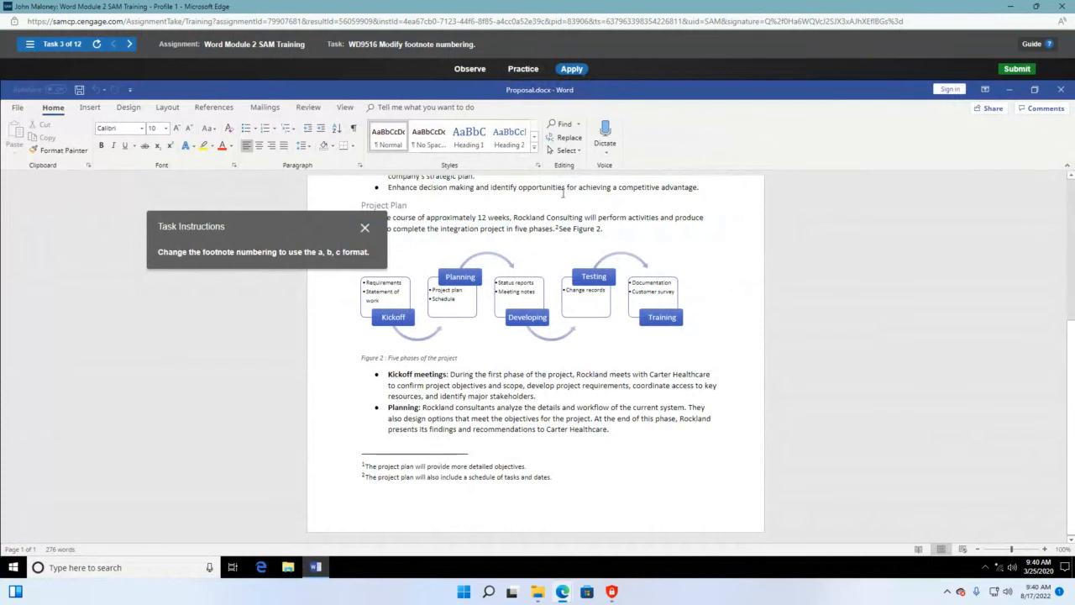
# Run the footnote numbering task in Practice mode, applying the a, b, c number format in the Footnote and Endnote settings
pyautogui.click(525, 73)
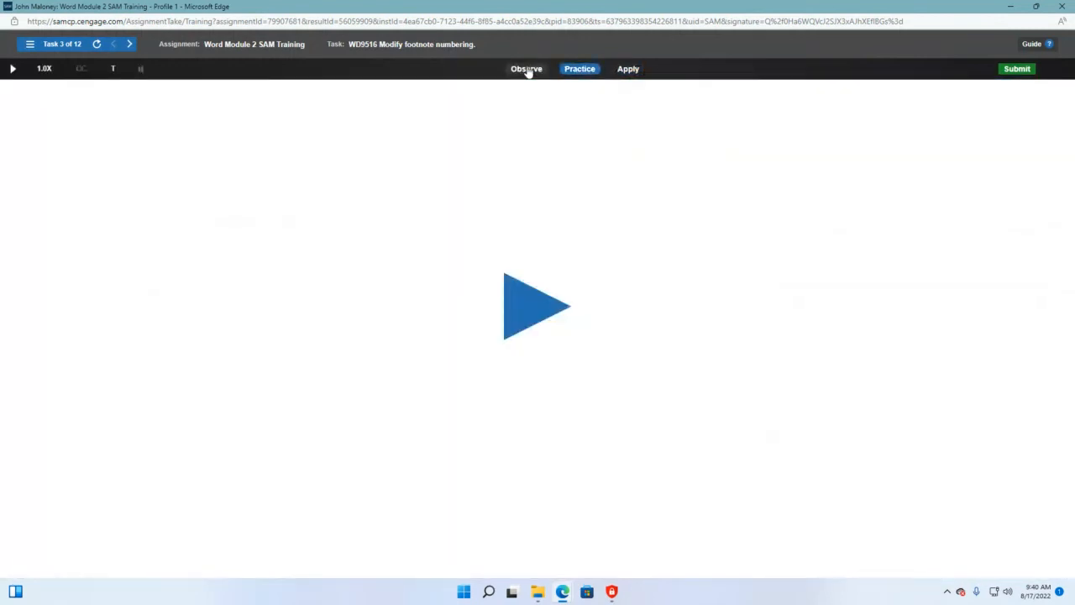
pyautogui.click(519, 310)
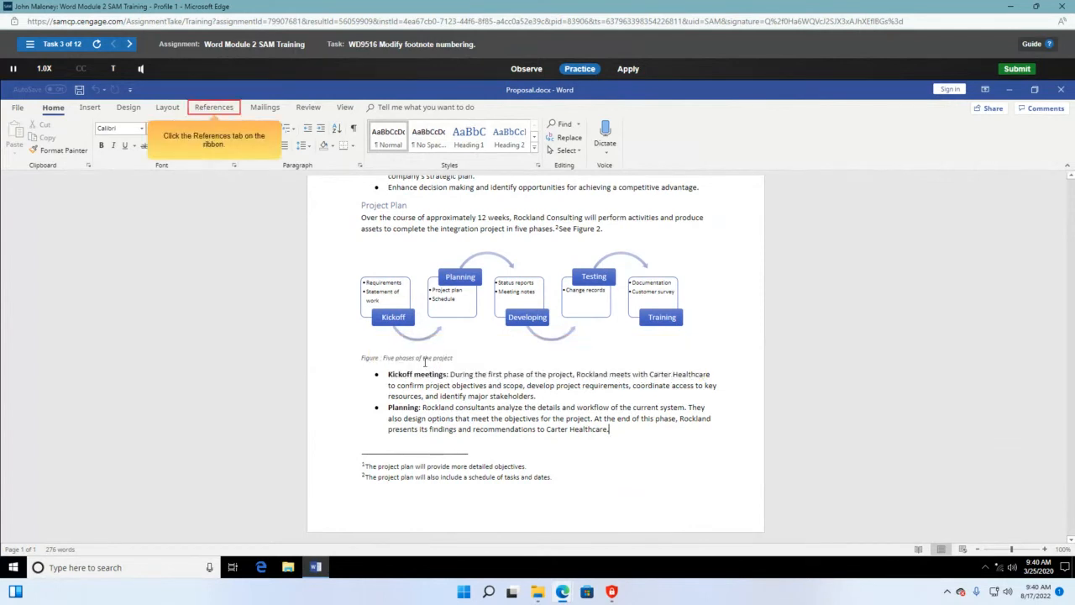
pyautogui.click(203, 113)
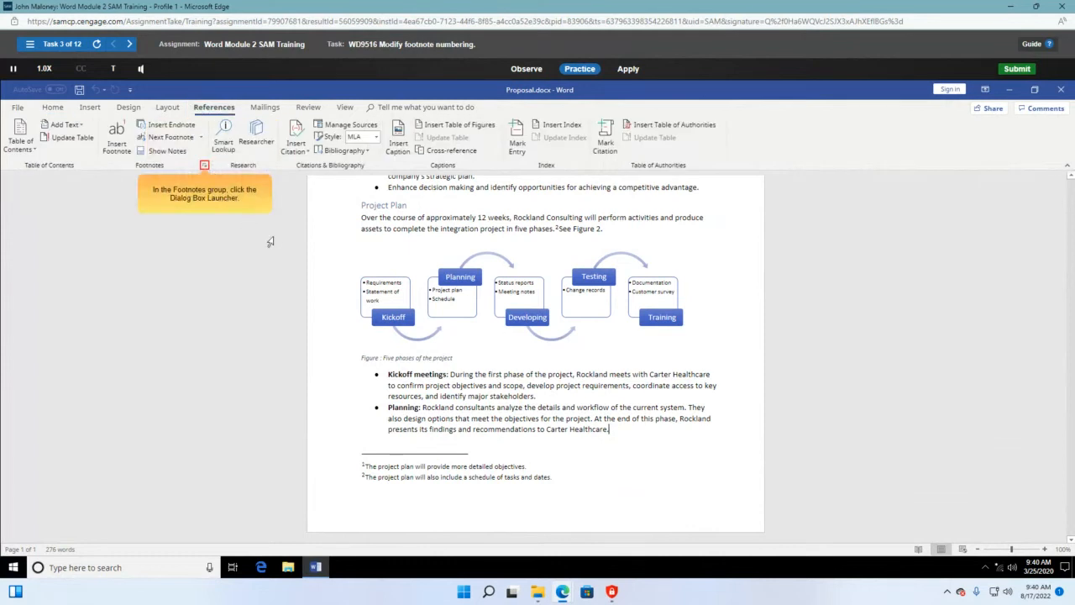
pyautogui.click(204, 166)
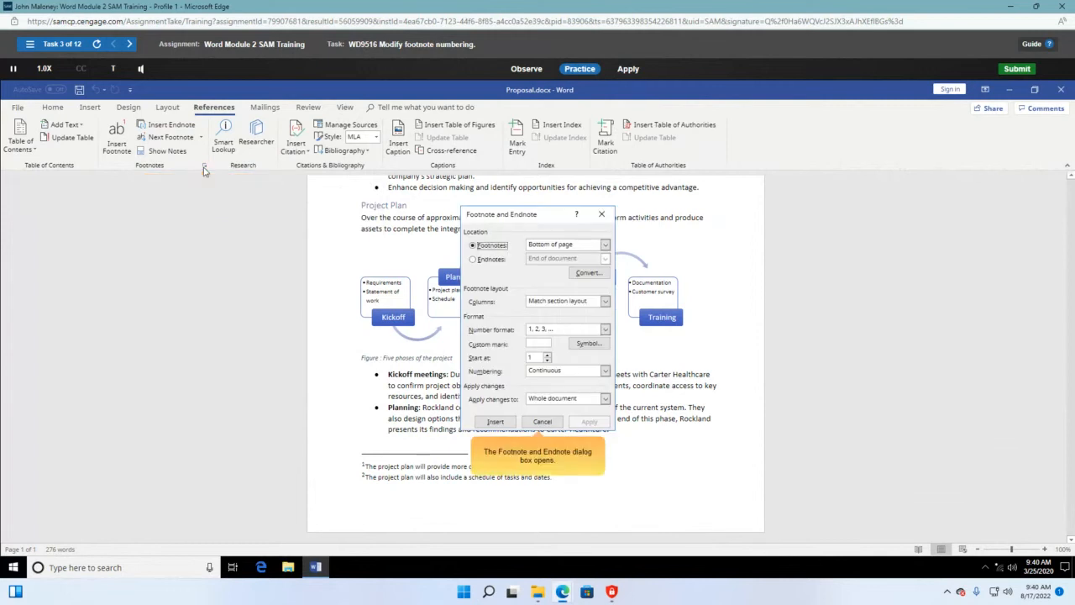
pyautogui.click(605, 331)
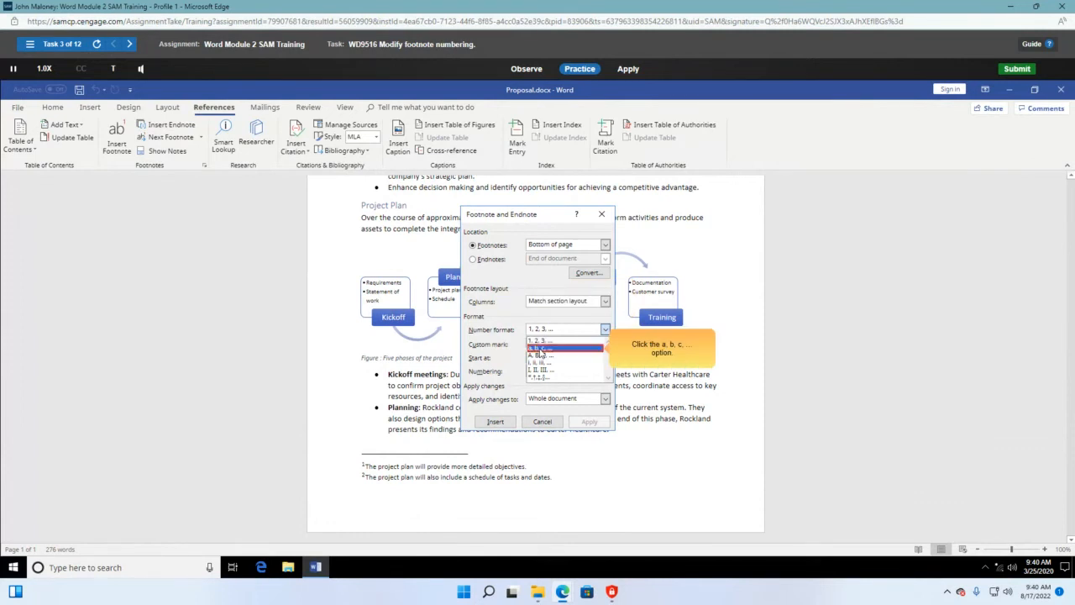
pyautogui.click(540, 349)
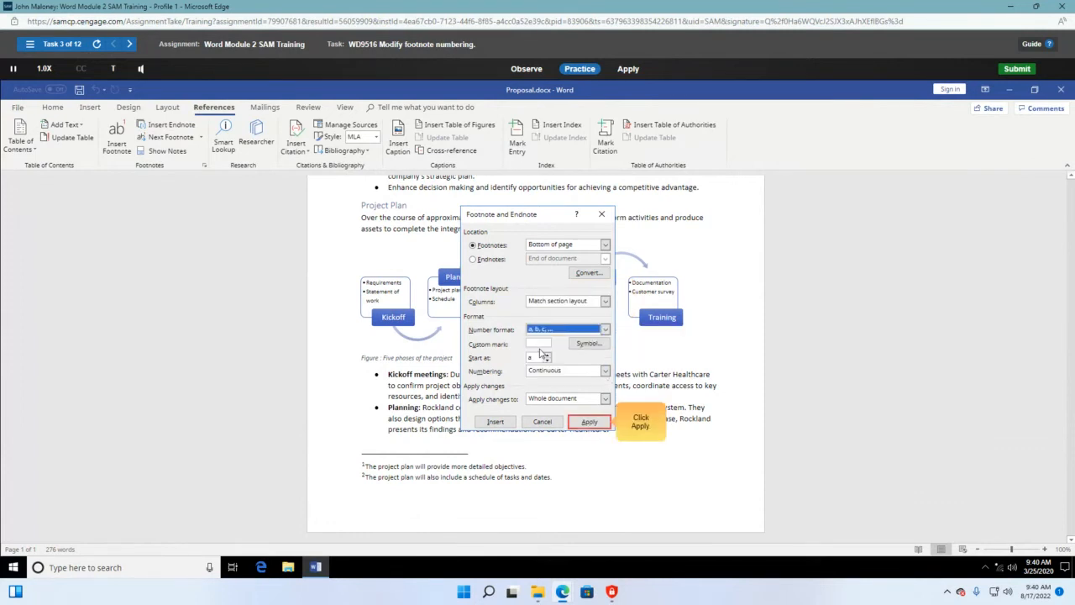
pyautogui.click(588, 422)
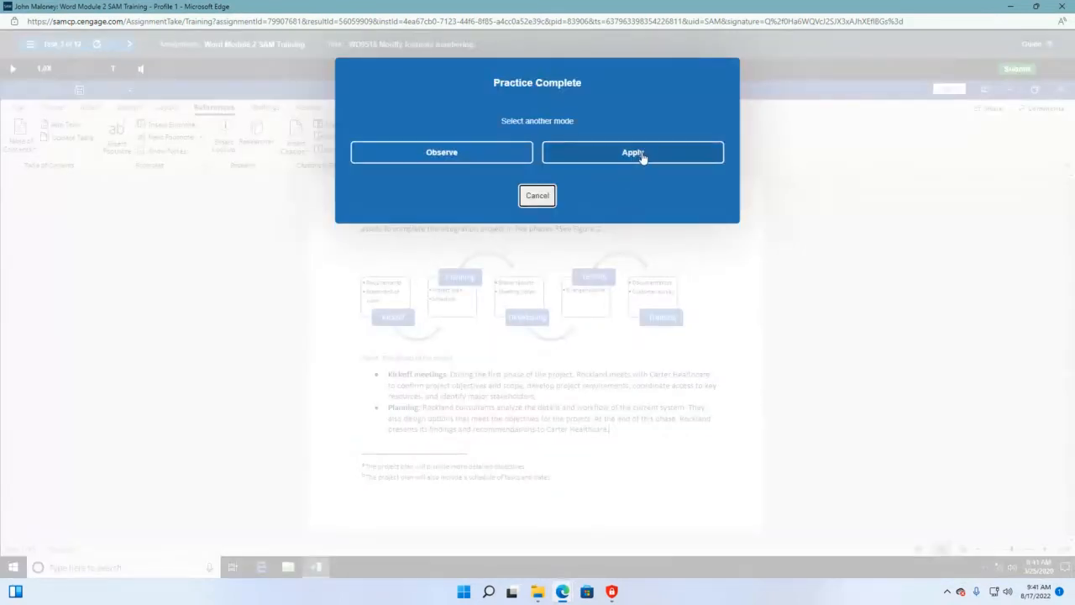
# Redo the footnote numbering task in Apply mode, applying the a, b, c number format to the whole document's footnotes
pyautogui.click(641, 156)
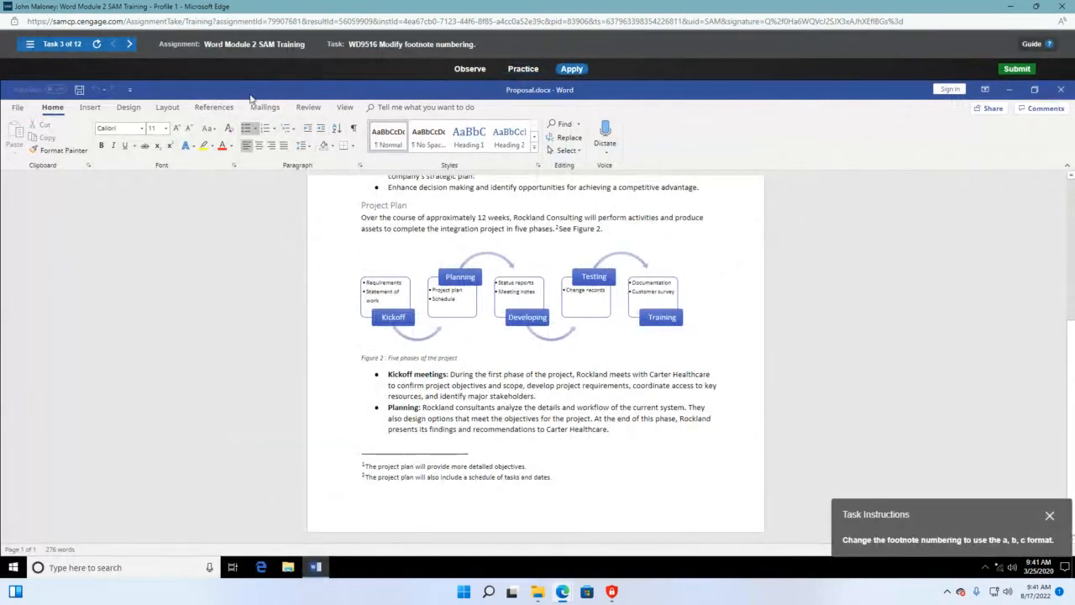
pyautogui.rightClick(380, 473)
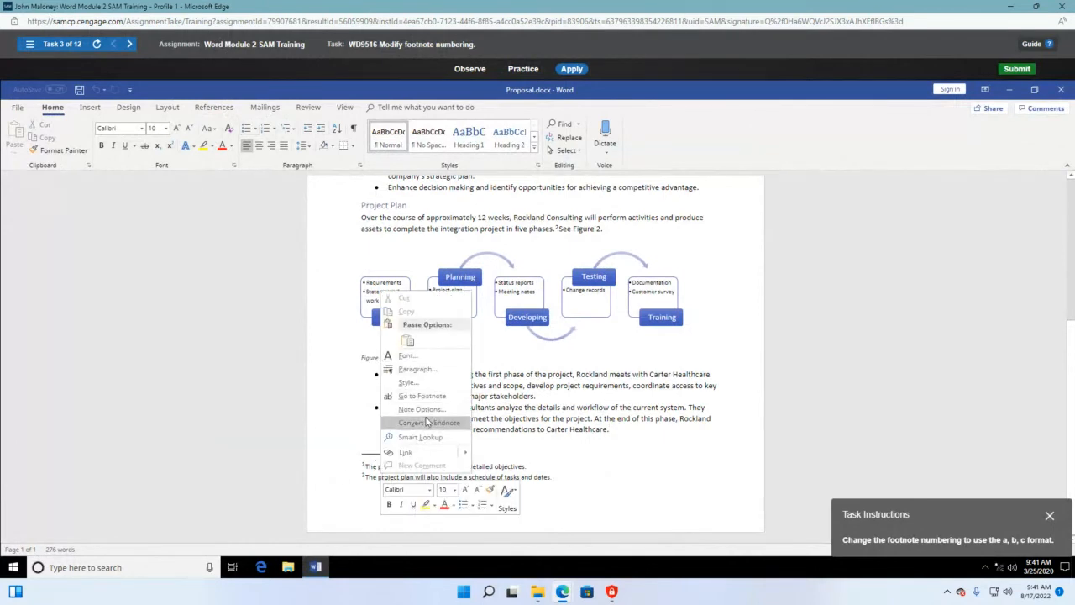
pyautogui.click(493, 475)
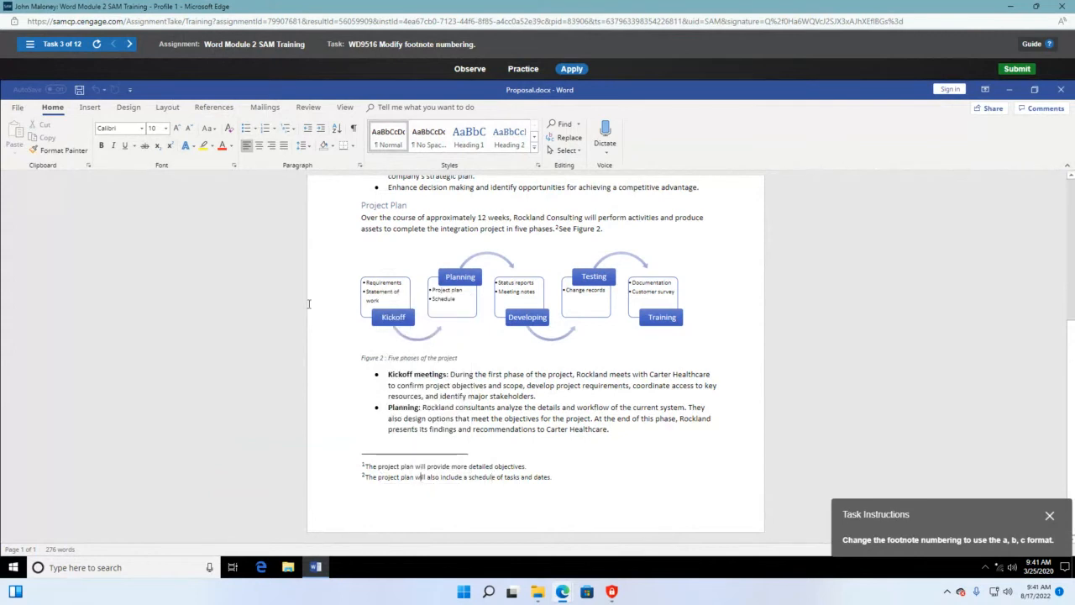
pyautogui.click(215, 108)
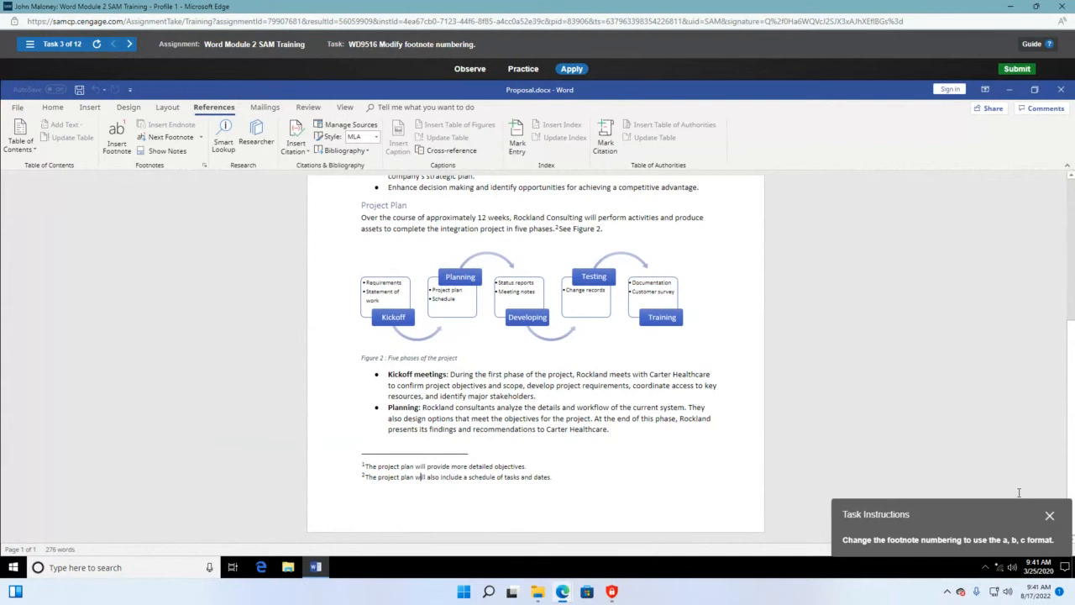
pyautogui.moveTo(979, 511); pyautogui.dragTo(271, 261)
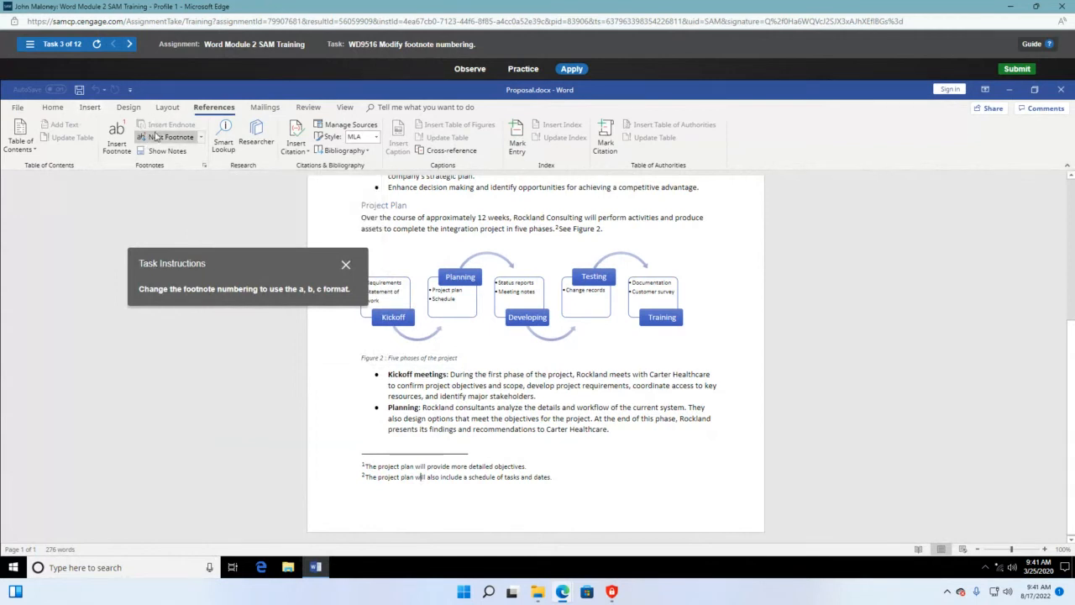
pyautogui.click(204, 166)
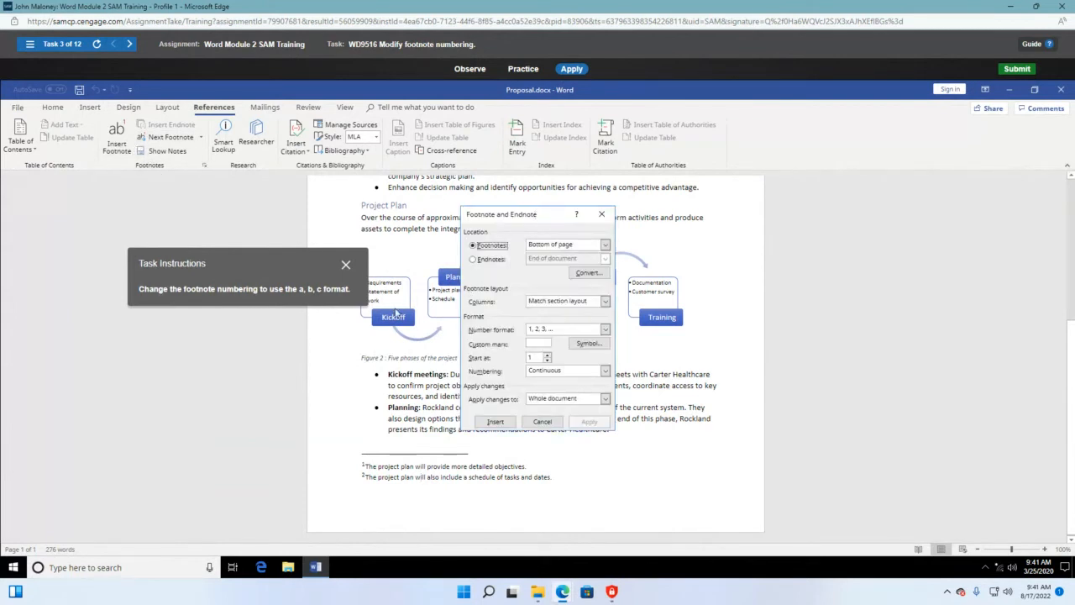
pyautogui.click(605, 330)
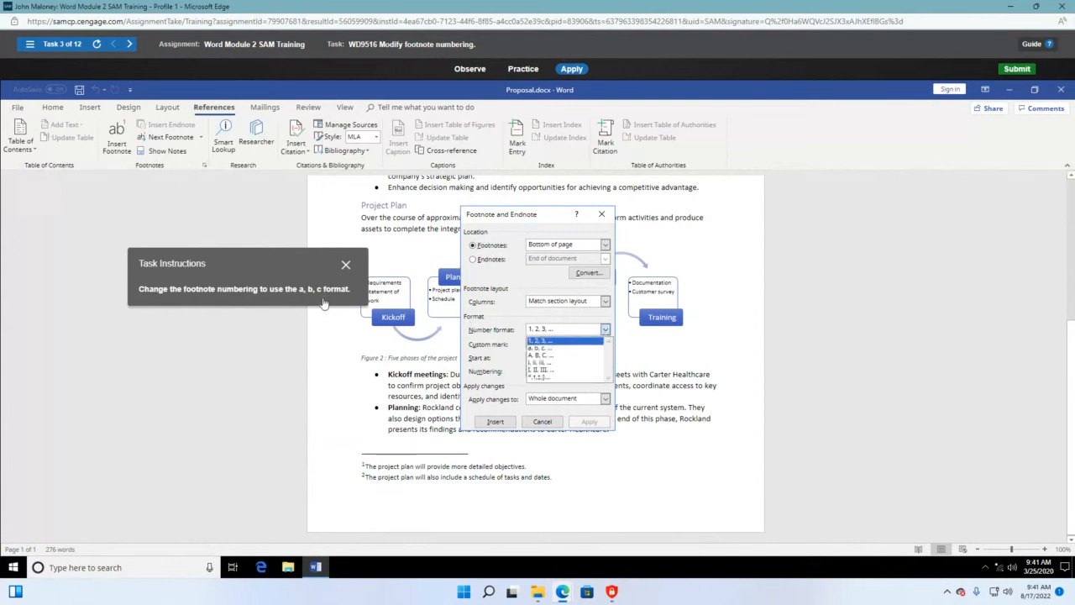
pyautogui.click(539, 347)
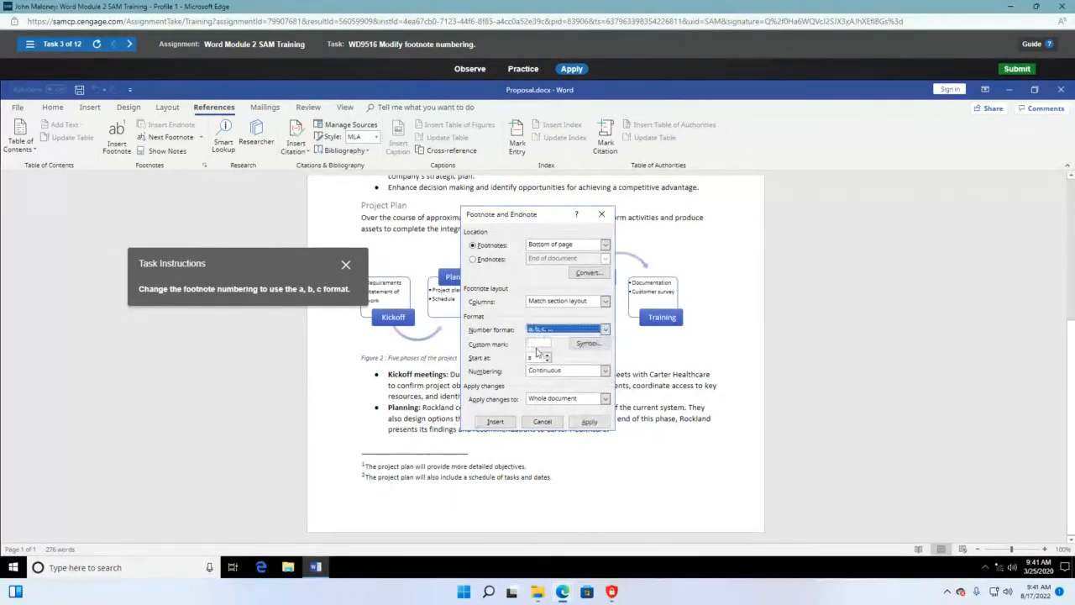
pyautogui.click(579, 422)
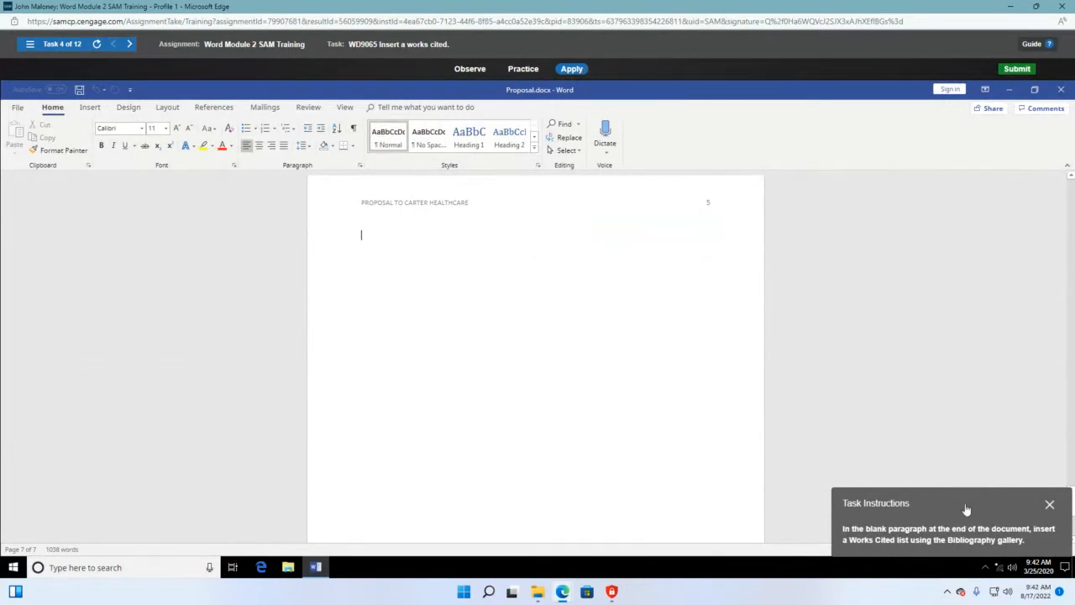
# Insert the built-in Works Cited list in the blank paragraph at the end of the document
pyautogui.moveTo(965, 507); pyautogui.dragTo(218, 213)
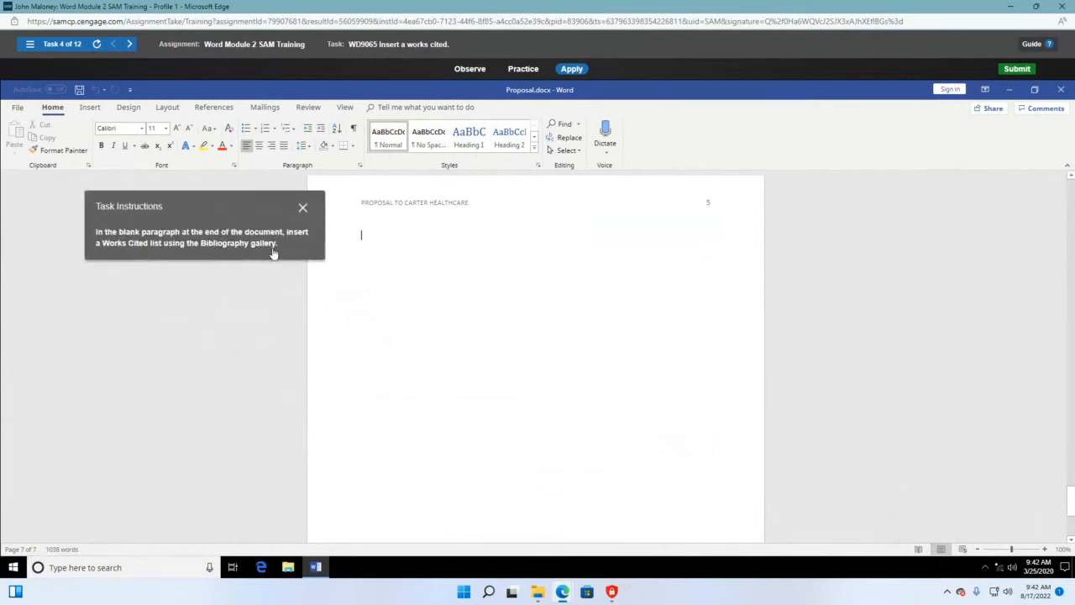
pyautogui.scroll(-2, 552, 300)
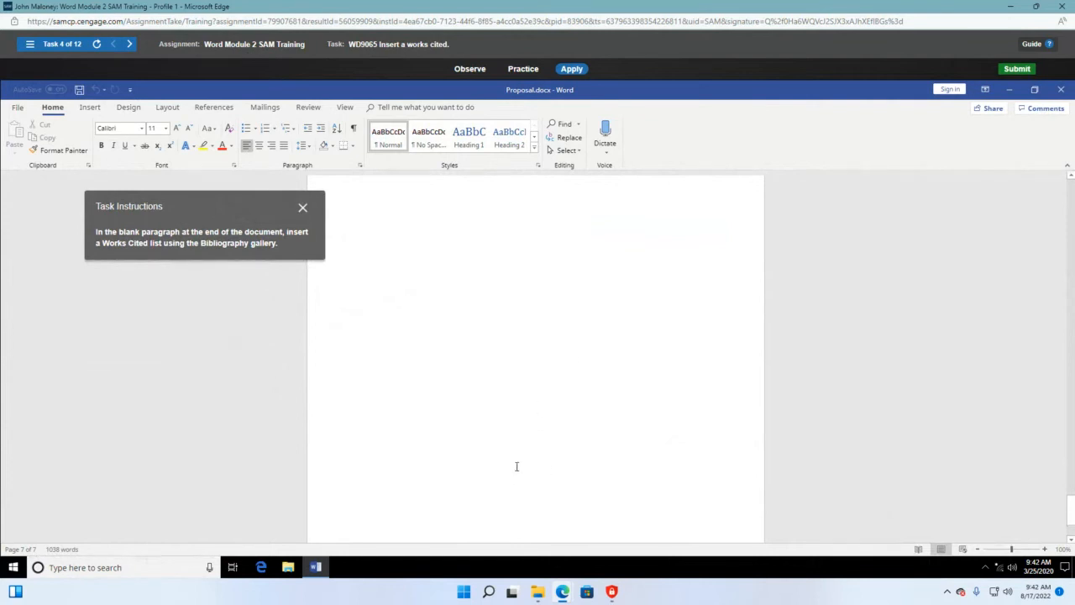
pyautogui.scroll(1, 597, 458)
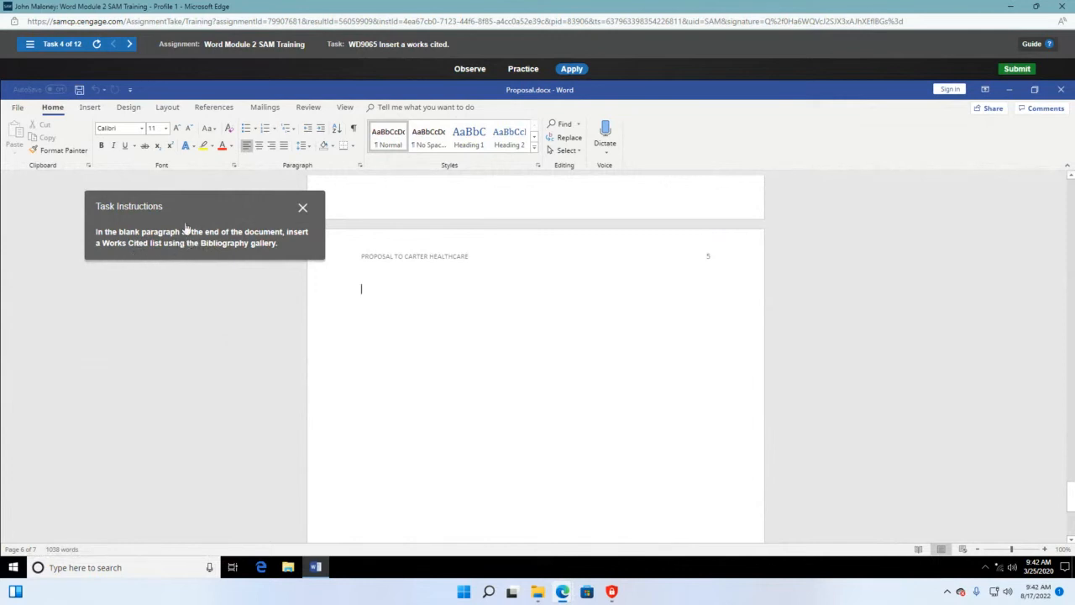
pyautogui.click(218, 107)
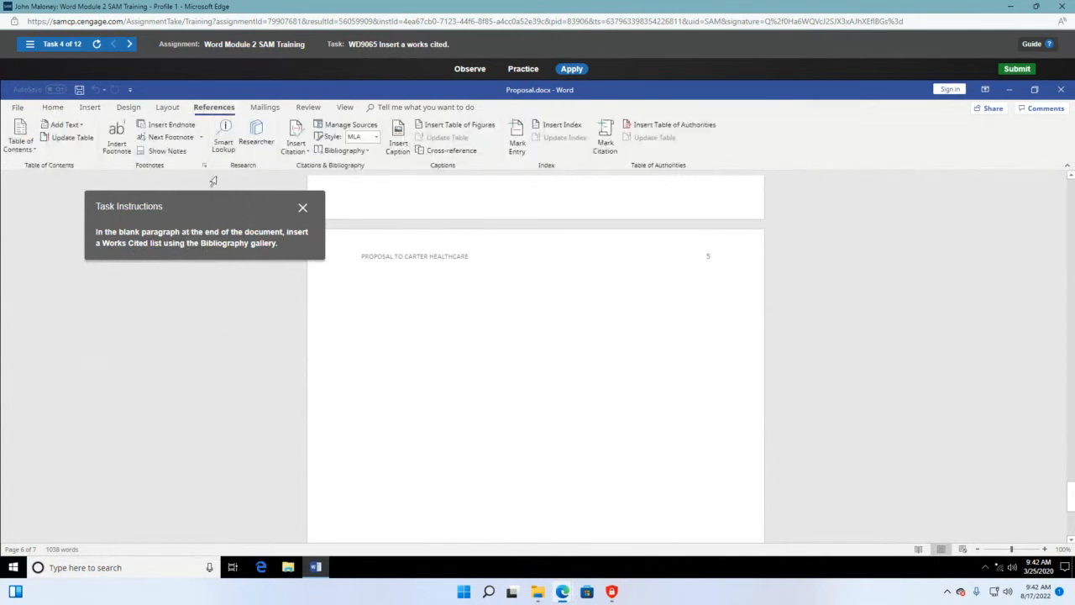
pyautogui.moveTo(225, 206); pyautogui.dragTo(202, 325)
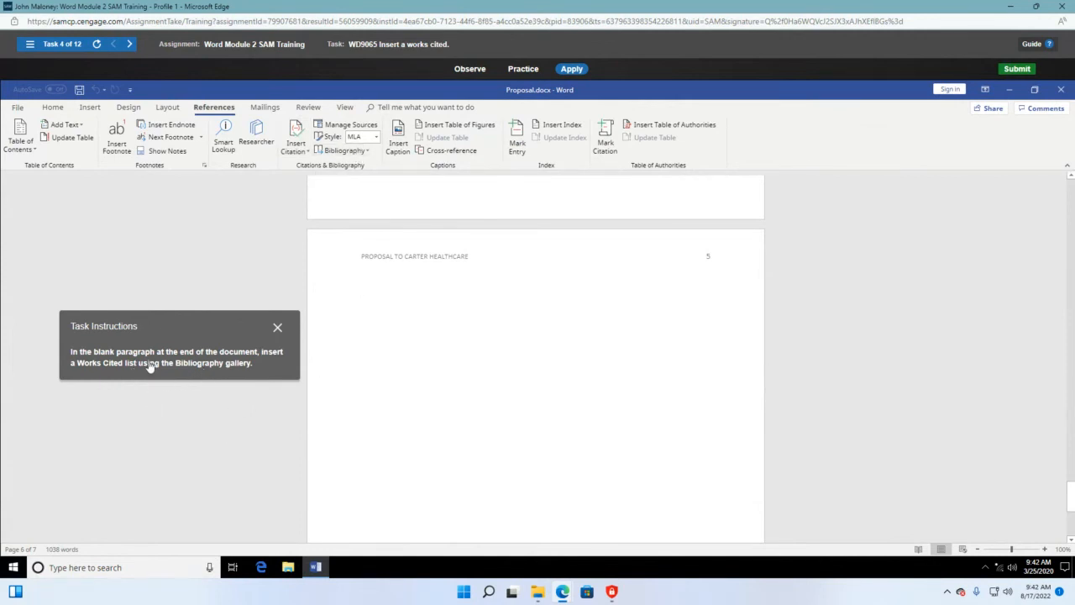
pyautogui.click(369, 152)
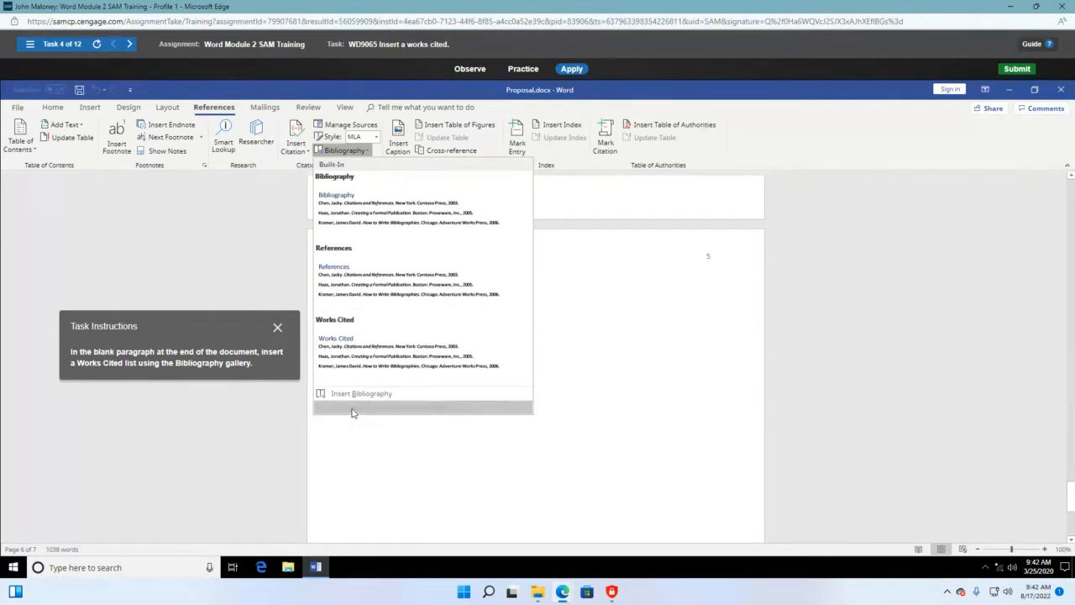
pyautogui.click(351, 356)
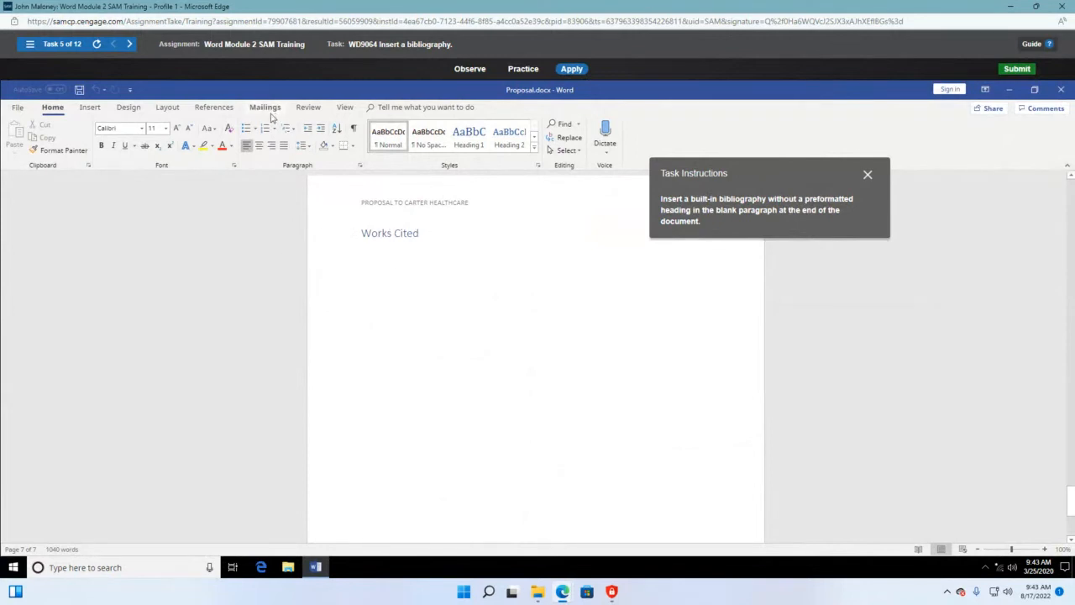
# Insert a bibliography without a preformatted heading in the blank paragraph below the Works Cited heading
pyautogui.click(214, 107)
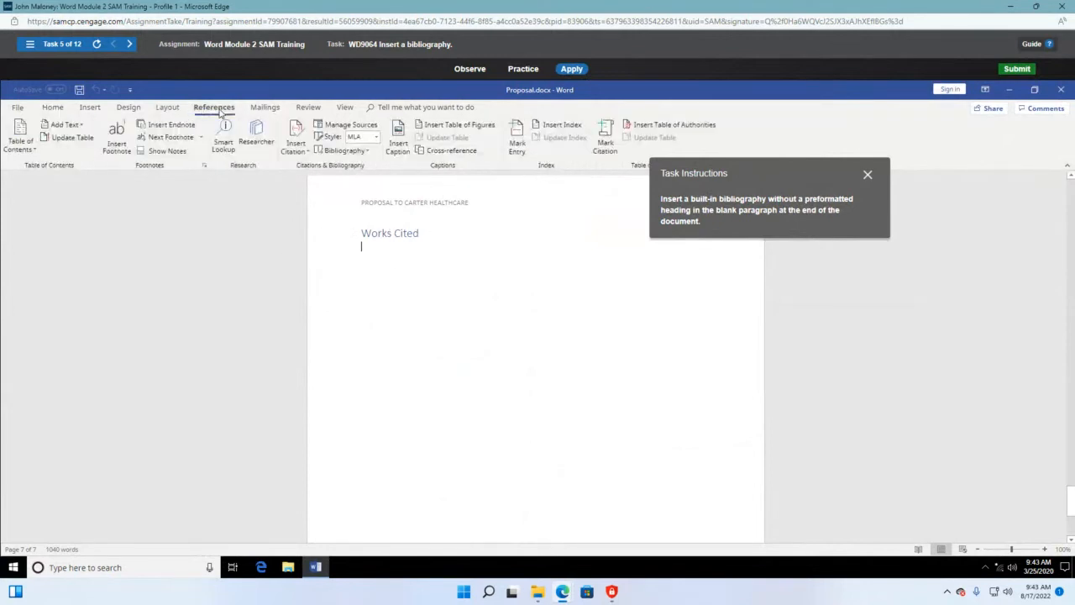
pyautogui.click(367, 151)
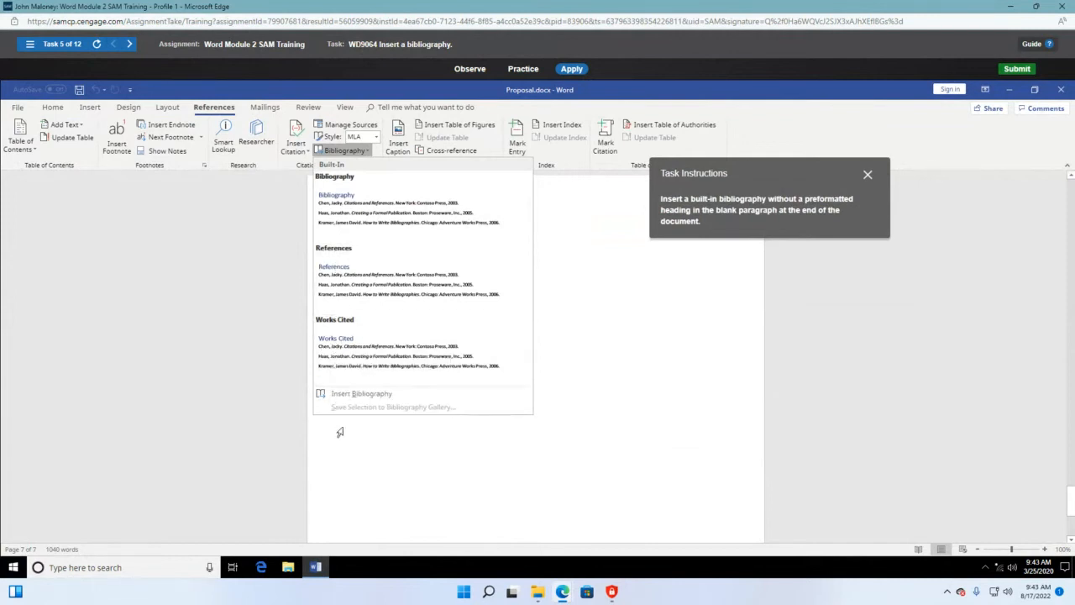
pyautogui.click(370, 394)
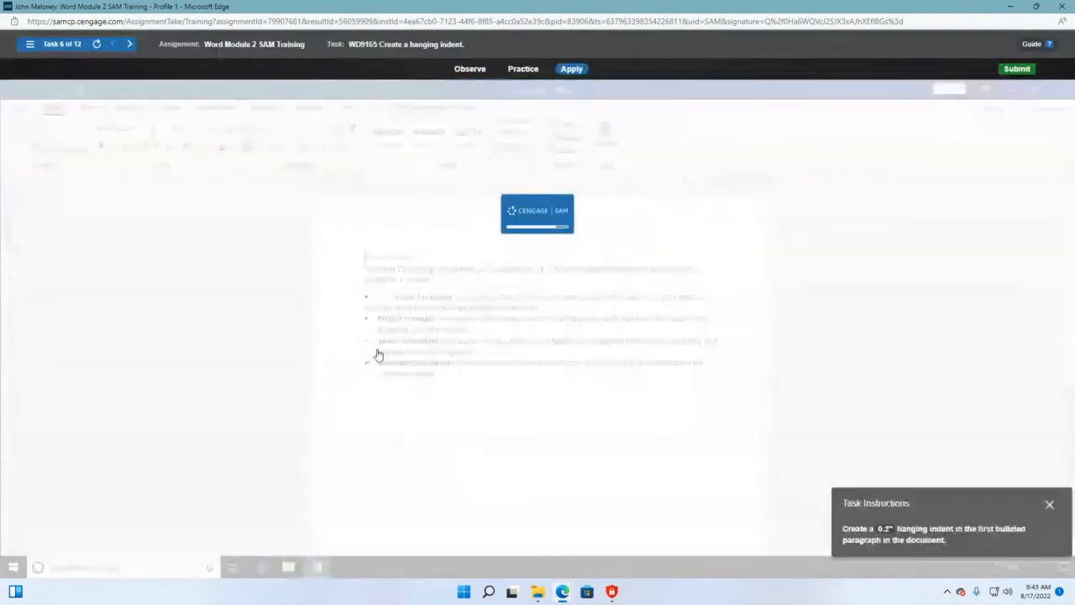
# Create a 0.2" hanging indent in the first bulleted paragraph, Account manager, using the ruler
pyautogui.moveTo(927, 505); pyautogui.dragTo(752, 192)
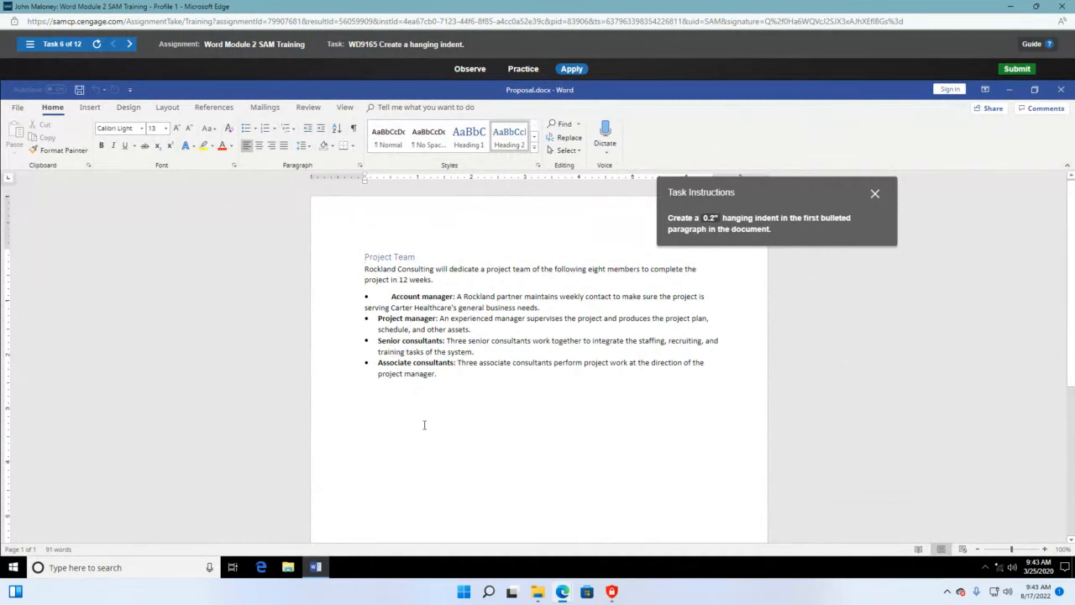
pyautogui.click(389, 295)
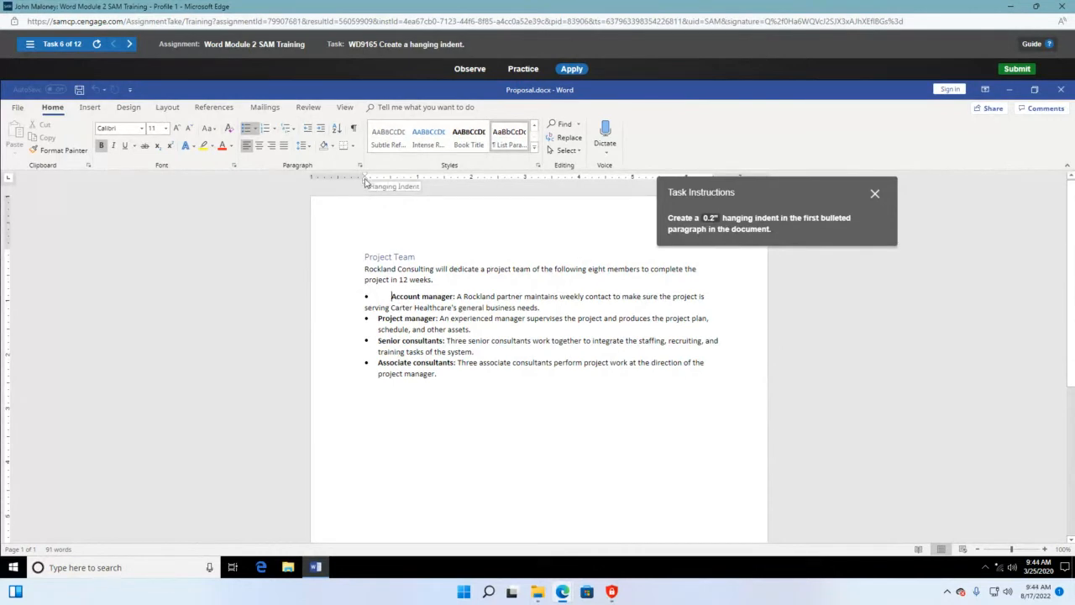
pyautogui.moveTo(365, 182); pyautogui.dragTo(378, 186)
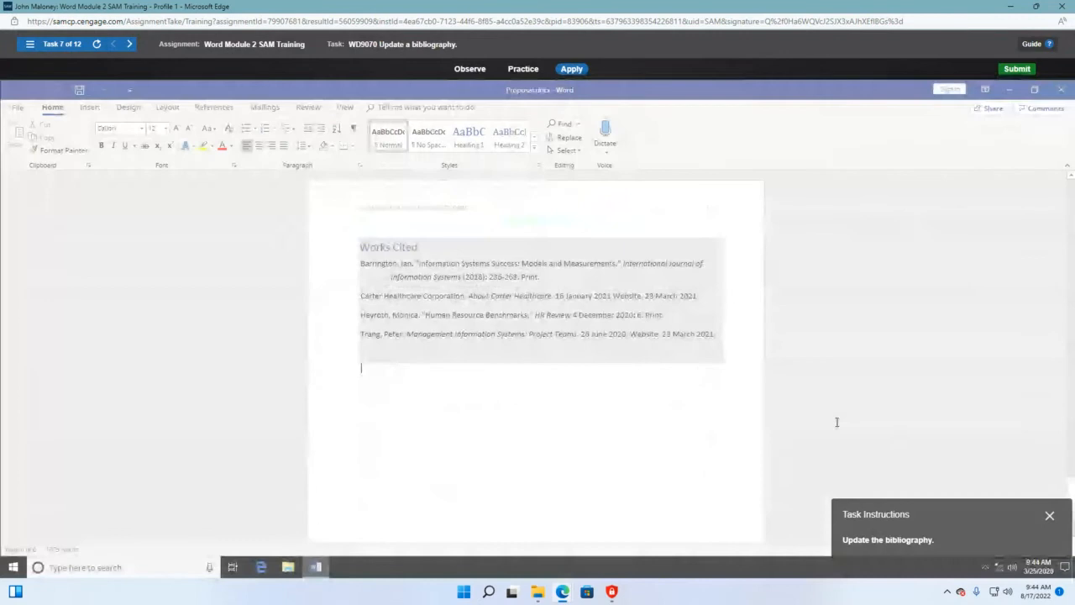
# Update the bibliography field under the Works Cited heading
pyautogui.moveTo(994, 521); pyautogui.dragTo(174, 204)
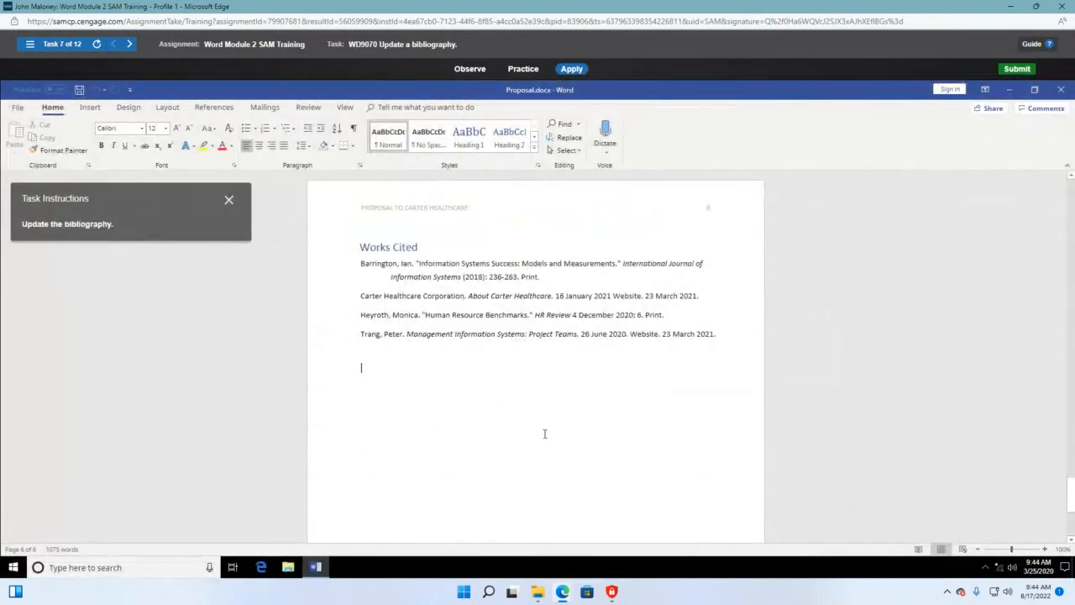
pyautogui.click(487, 362)
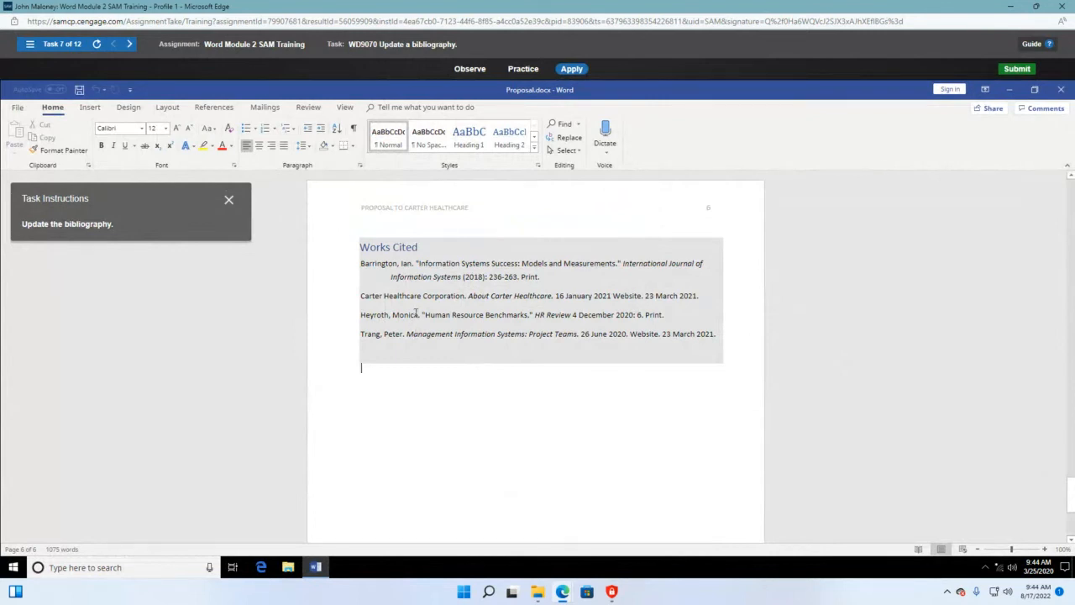
pyautogui.rightClick(415, 314)
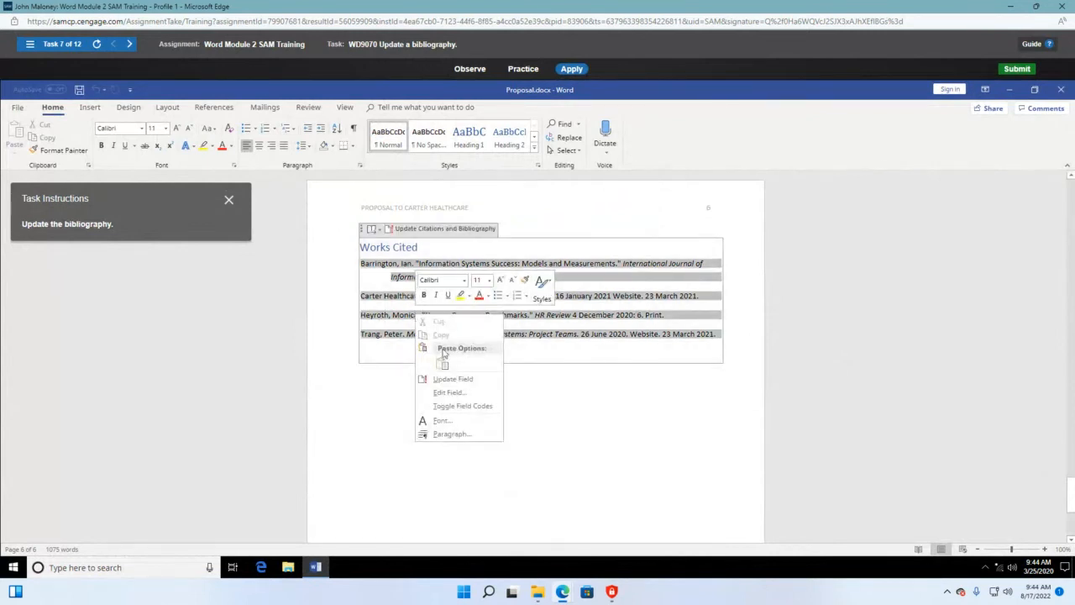
pyautogui.click(454, 379)
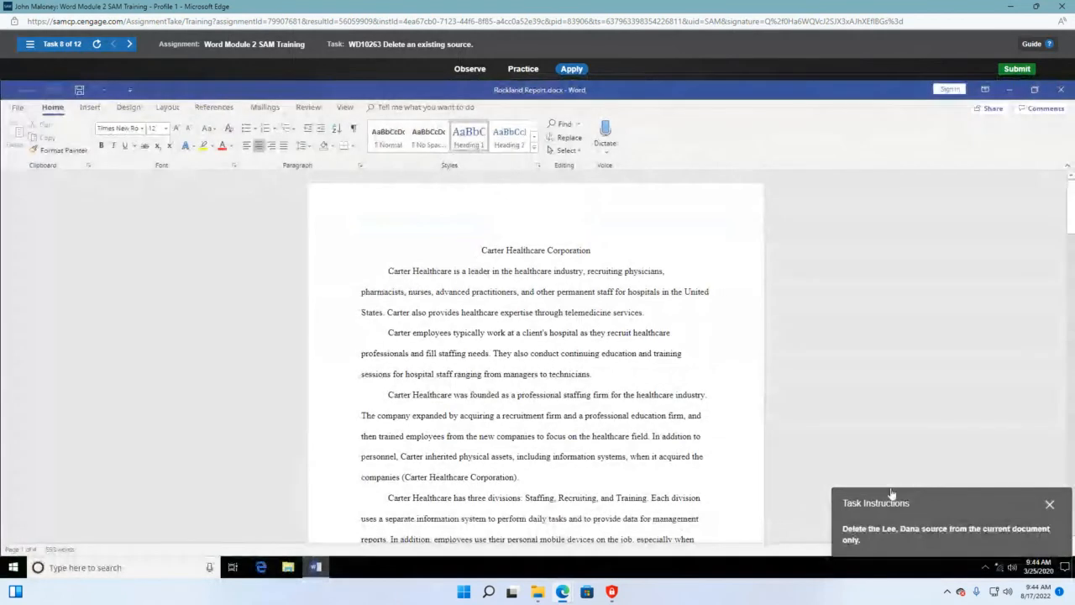
# Delete the Trends in Medicine (2021) source from the current document's source list and close the Source Manager
pyautogui.moveTo(928, 501); pyautogui.dragTo(193, 253)
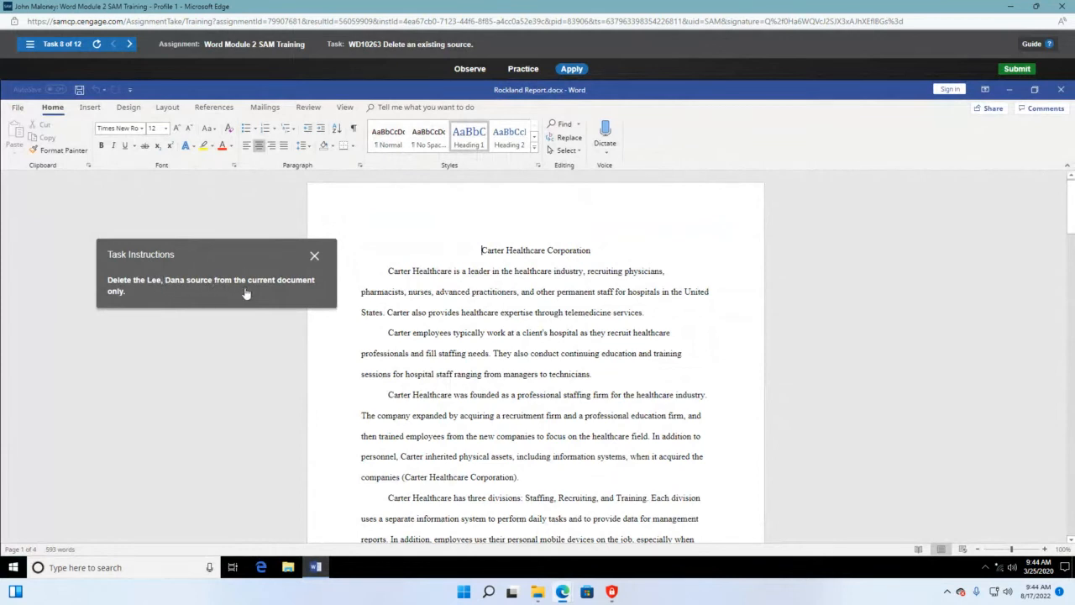
pyautogui.click(215, 107)
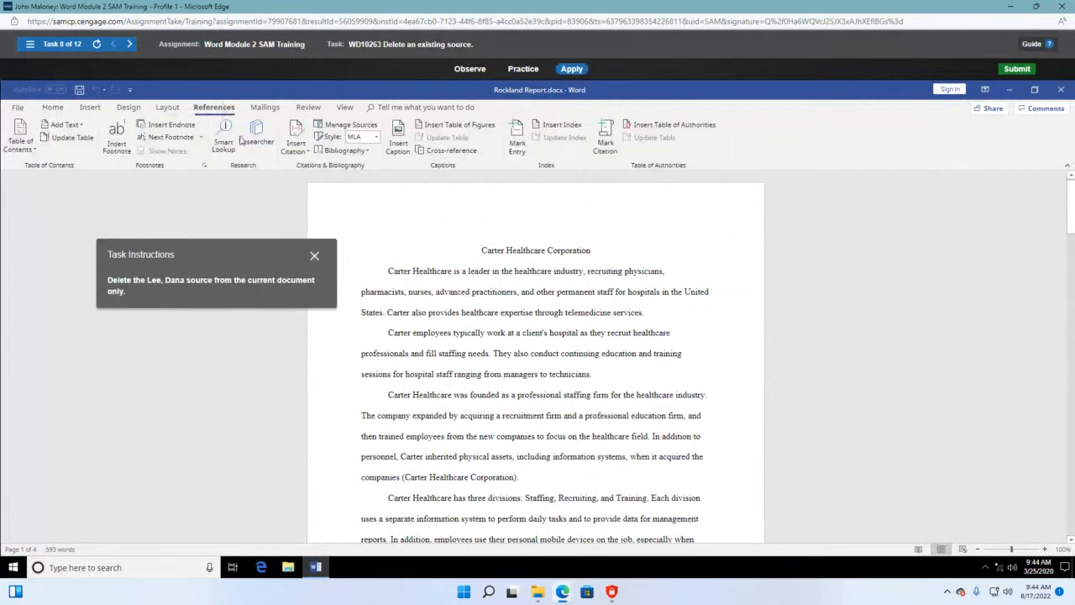
pyautogui.click(350, 125)
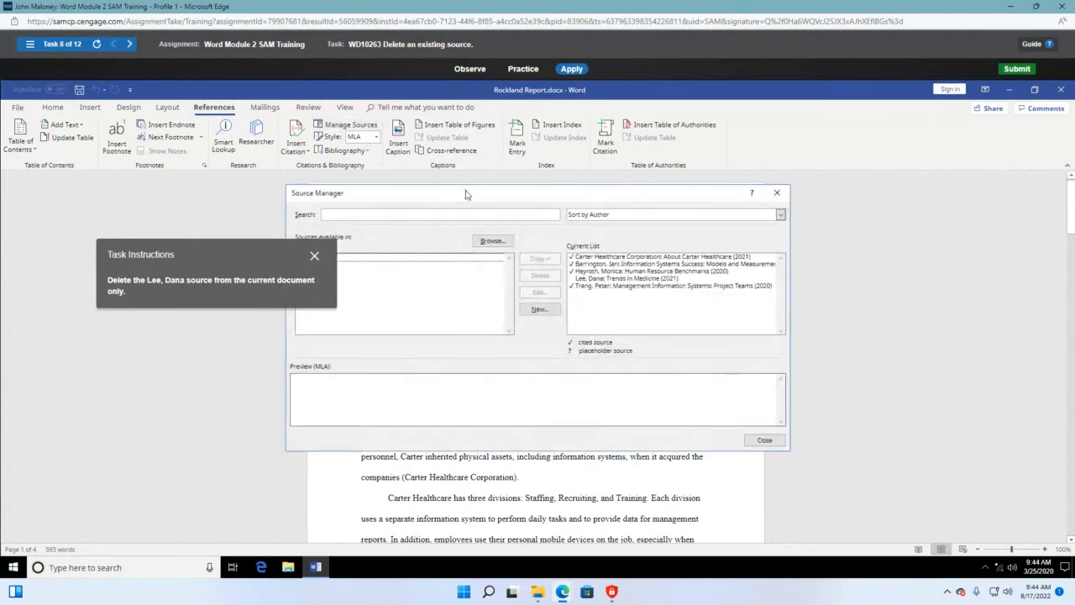
pyautogui.moveTo(475, 190); pyautogui.dragTo(673, 179)
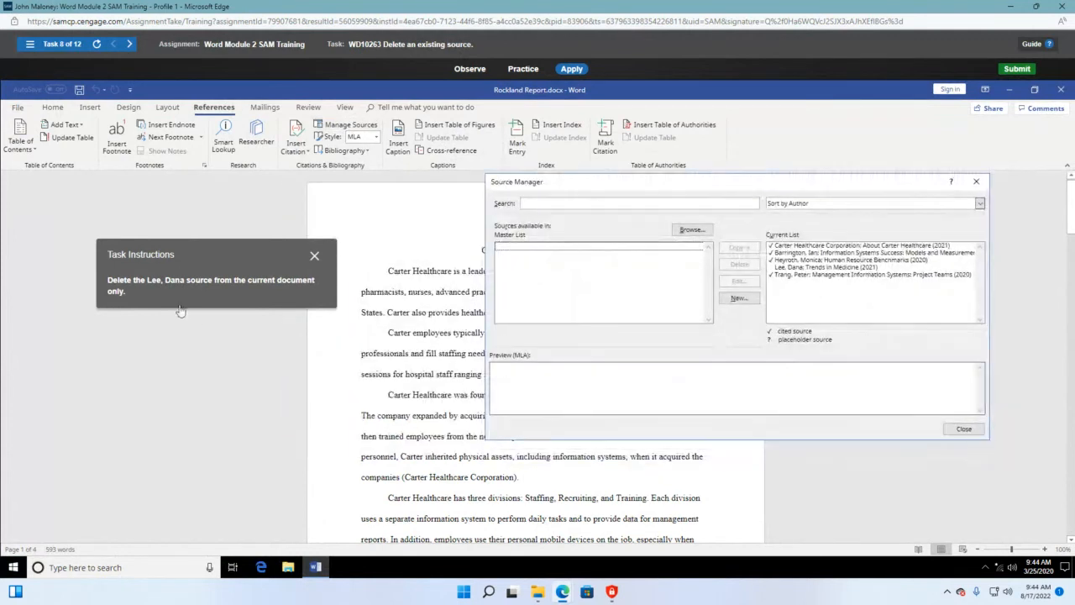
pyautogui.click(788, 267)
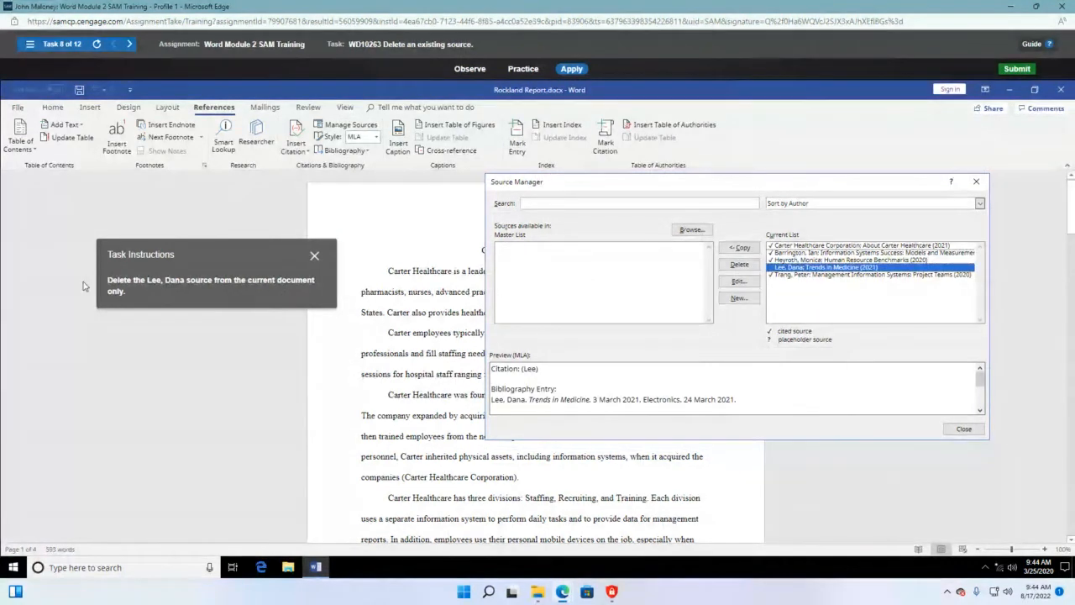
pyautogui.click(741, 266)
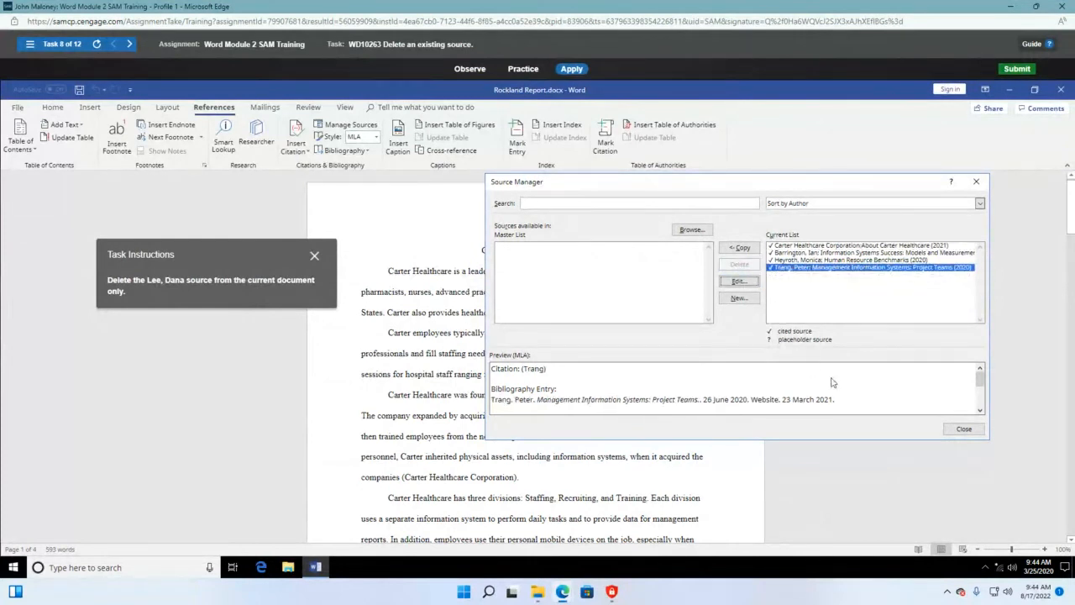
pyautogui.click(963, 429)
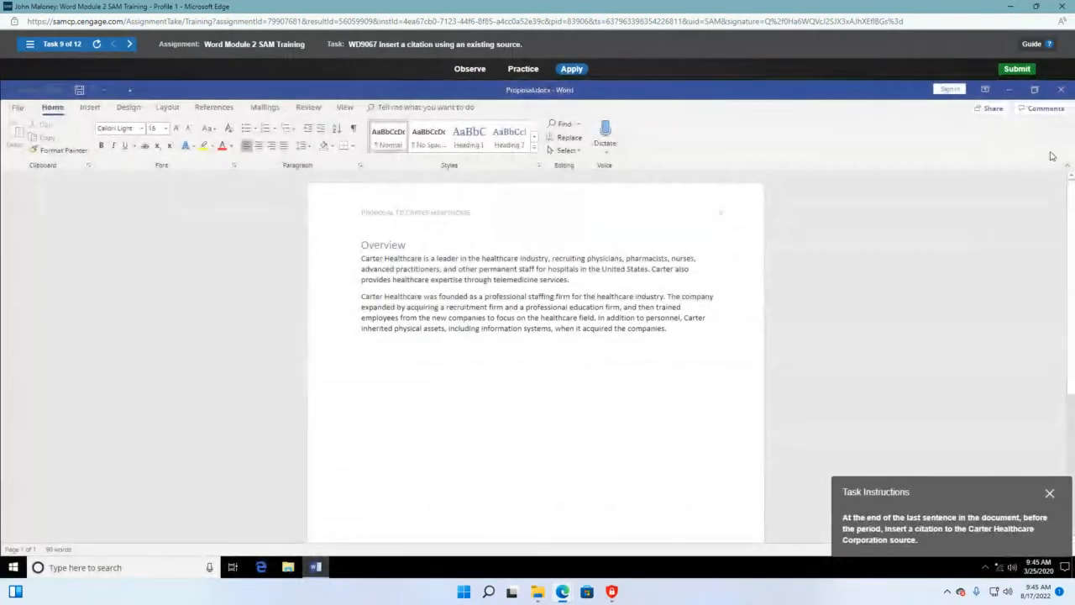
# Exit the Word Module 2 SAM Training, dismiss the relaunch notice and open the Word Module 3 SAM Training activity
pyautogui.click(1063, 7)
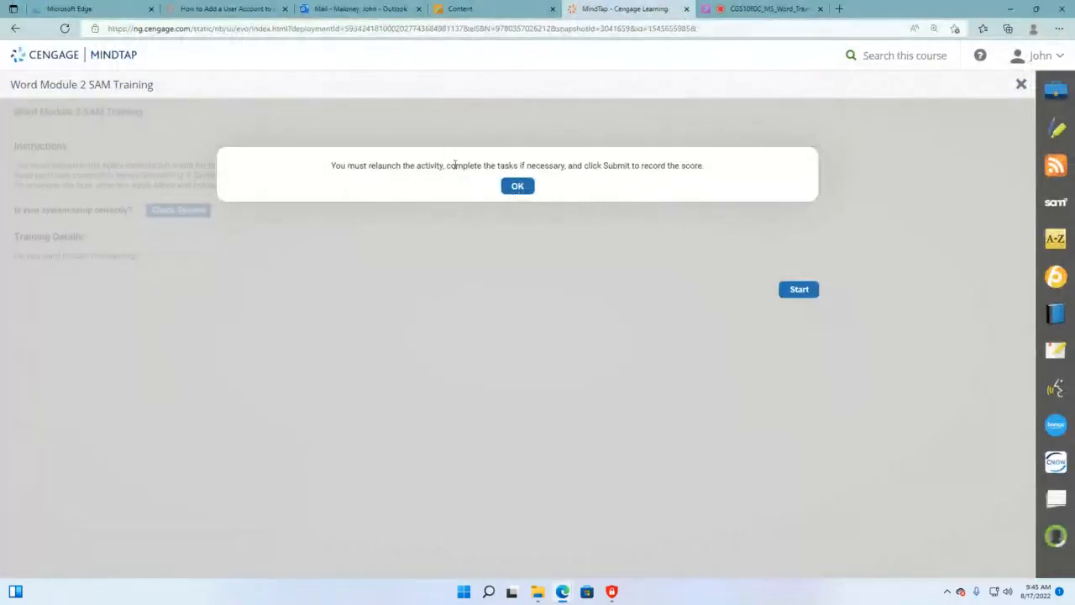
pyautogui.click(516, 187)
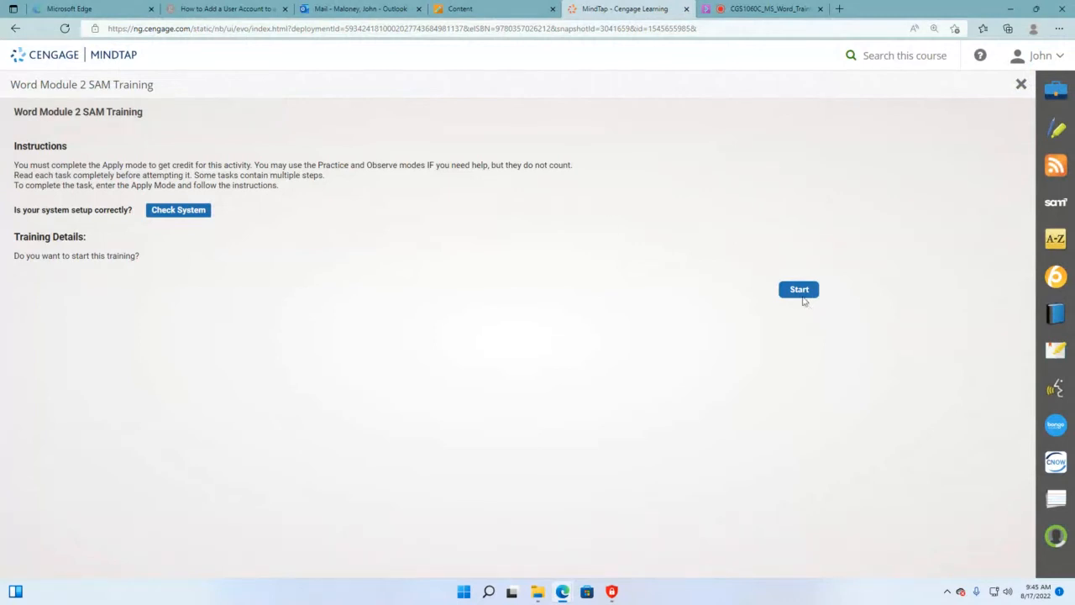
pyautogui.click(1020, 84)
pyautogui.scroll(-5, 389, 372)
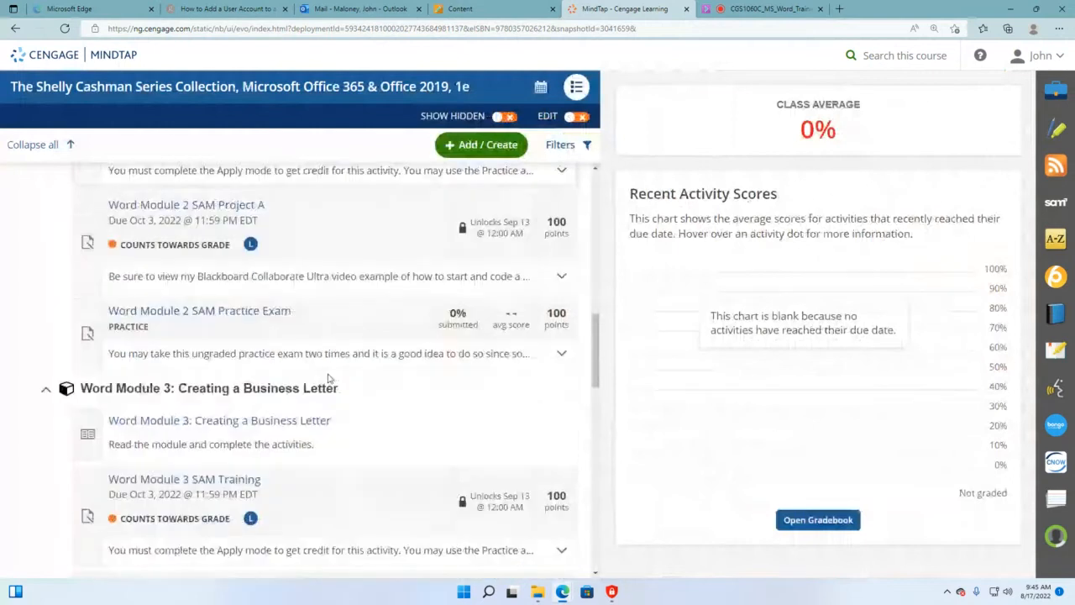
pyautogui.click(198, 356)
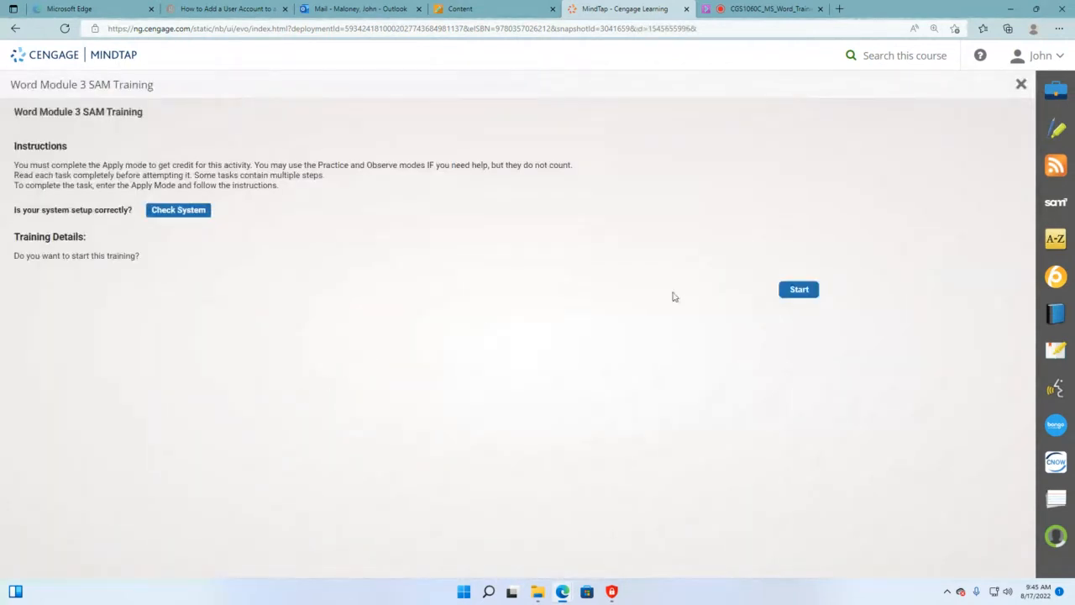
# Start the Word Module 3 SAM Training, maximize its window and move the task instructions clear of the document page
pyautogui.click(799, 290)
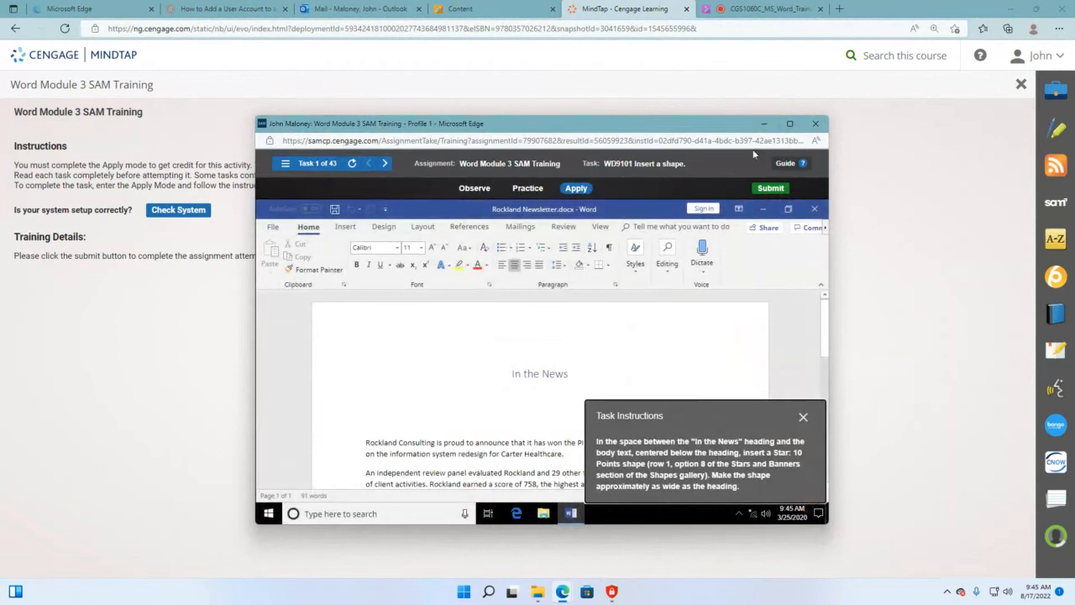
pyautogui.click(791, 123)
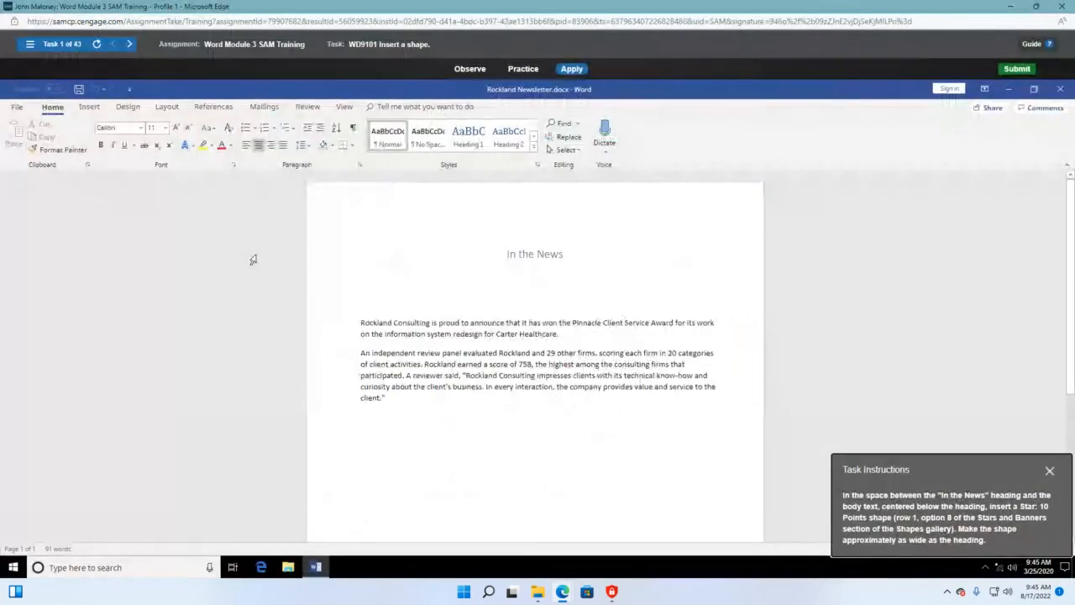
pyautogui.moveTo(885, 470); pyautogui.dragTo(206, 225)
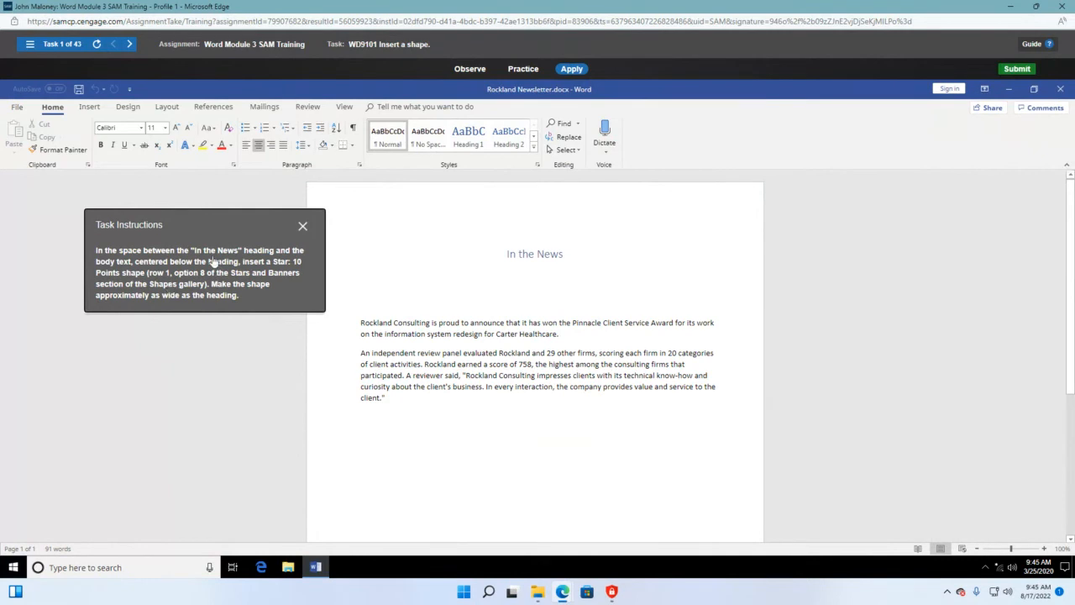
# Insert a Star: 10 Points shape centered below the "In the News" heading, about as wide as the heading
pyautogui.click(89, 106)
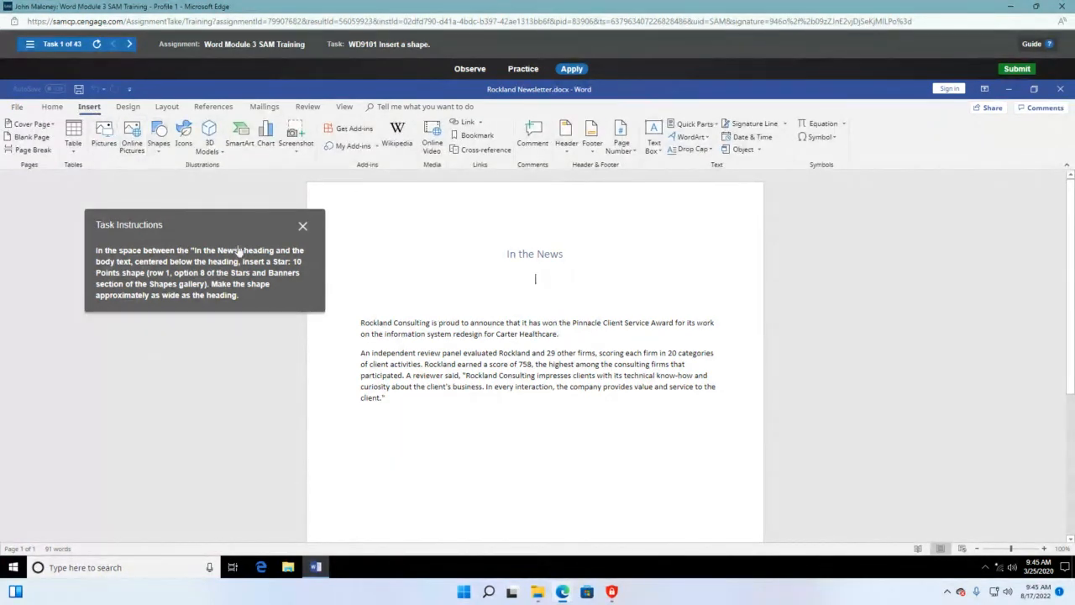
pyautogui.moveTo(239, 251); pyautogui.dragTo(768, 225)
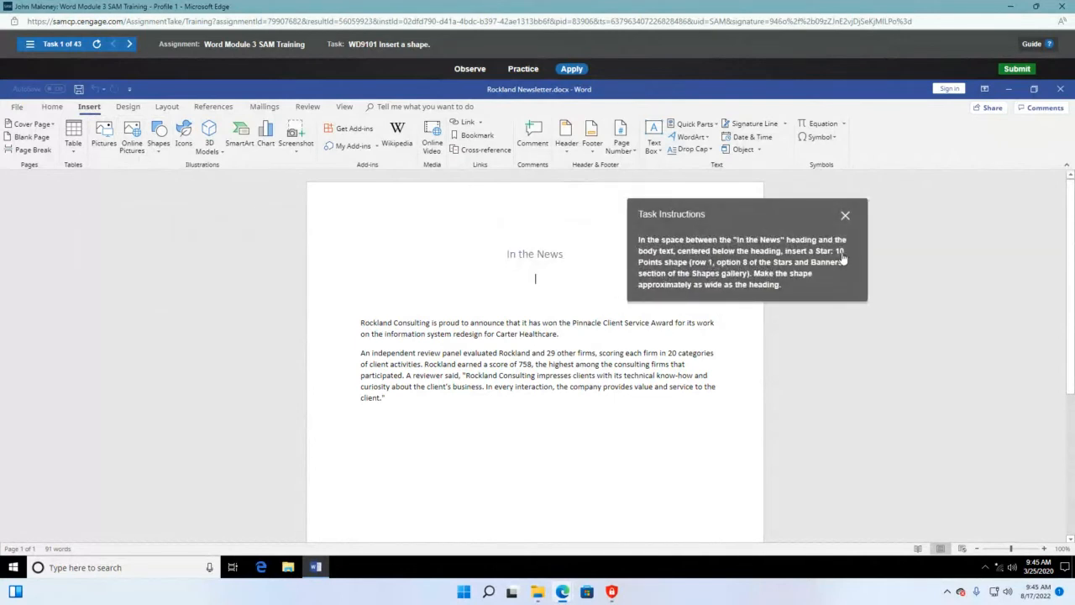
pyautogui.click(158, 136)
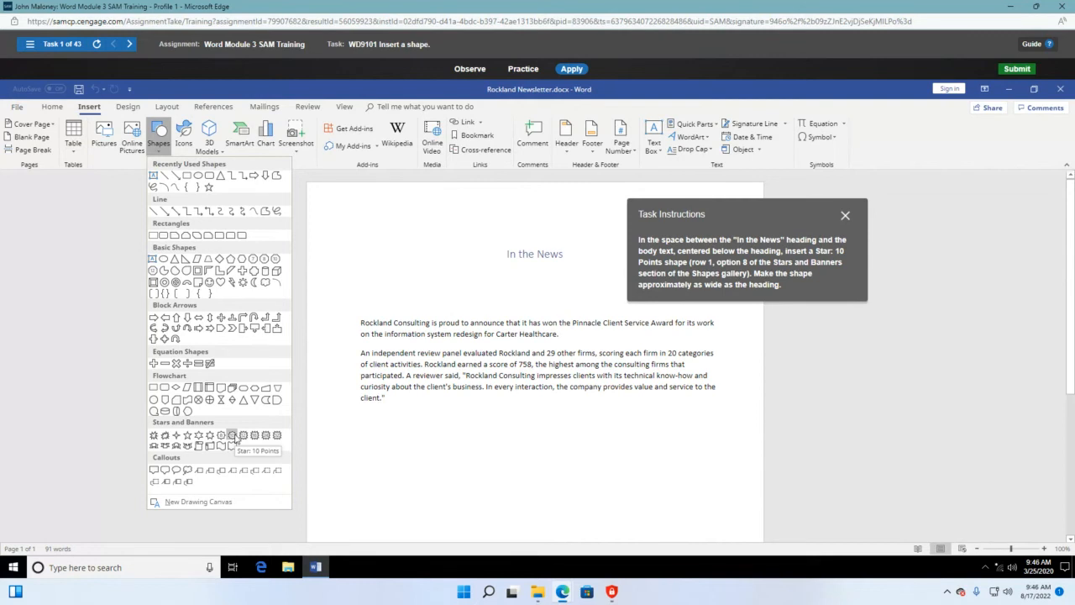
pyautogui.click(233, 435)
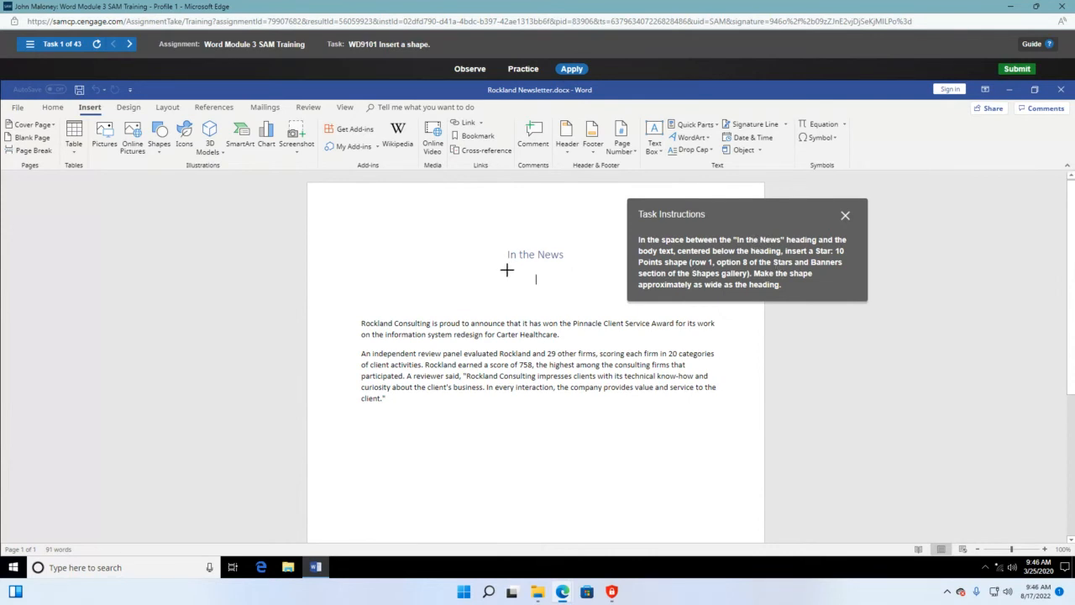
pyautogui.moveTo(507, 270)
pyautogui.mouseDown()
pyautogui.moveTo(532, 272)
pyautogui.moveTo(572, 304)
pyautogui.mouseUp()
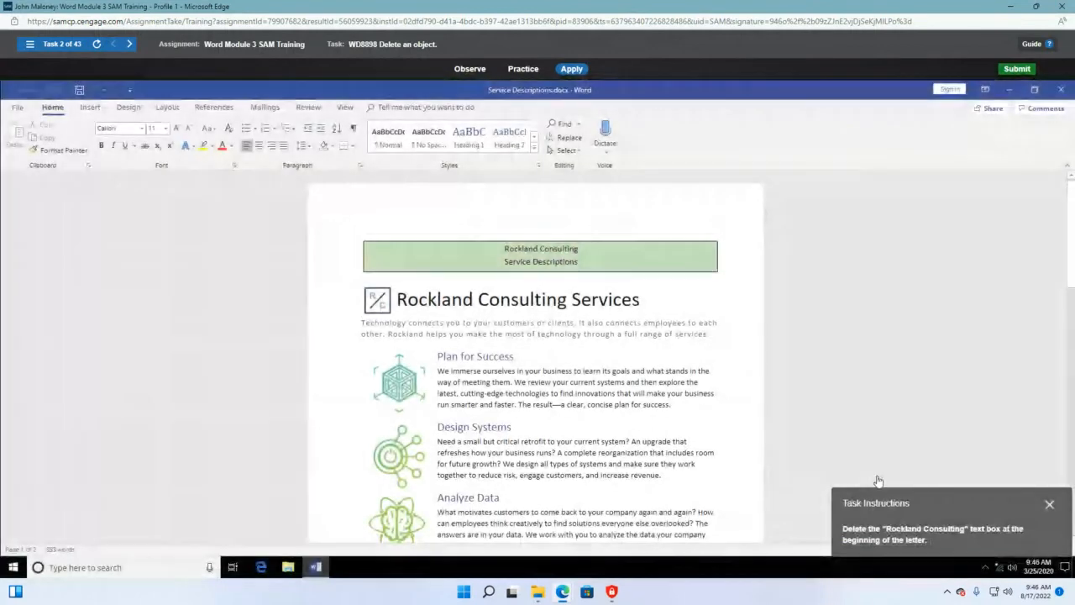
# Delete the green "Rockland Consulting" text box at the beginning of the document
pyautogui.moveTo(955, 509); pyautogui.dragTo(865, 221)
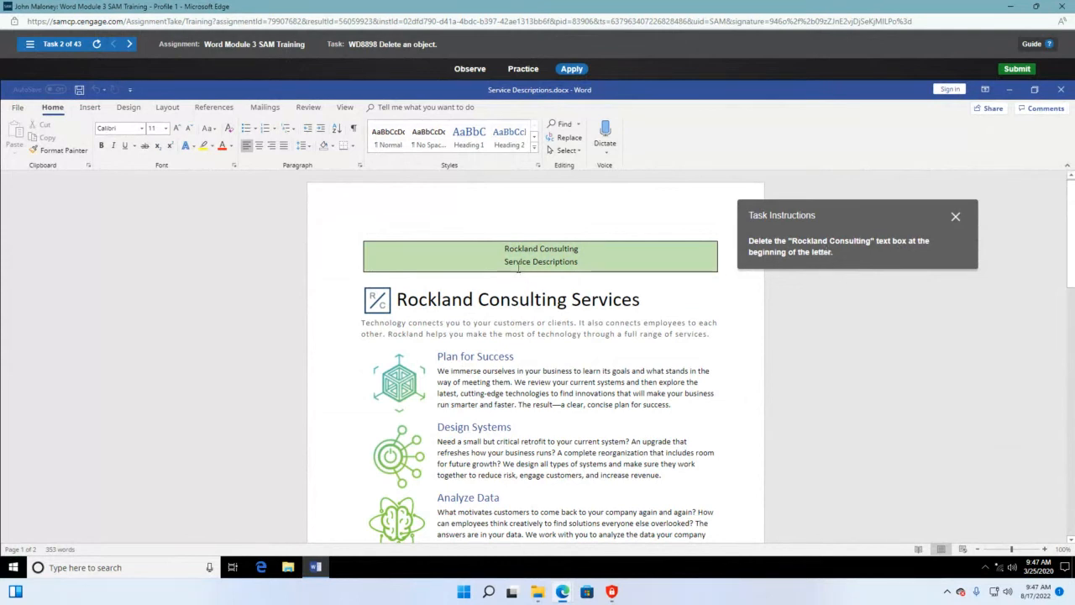
pyautogui.click(604, 243)
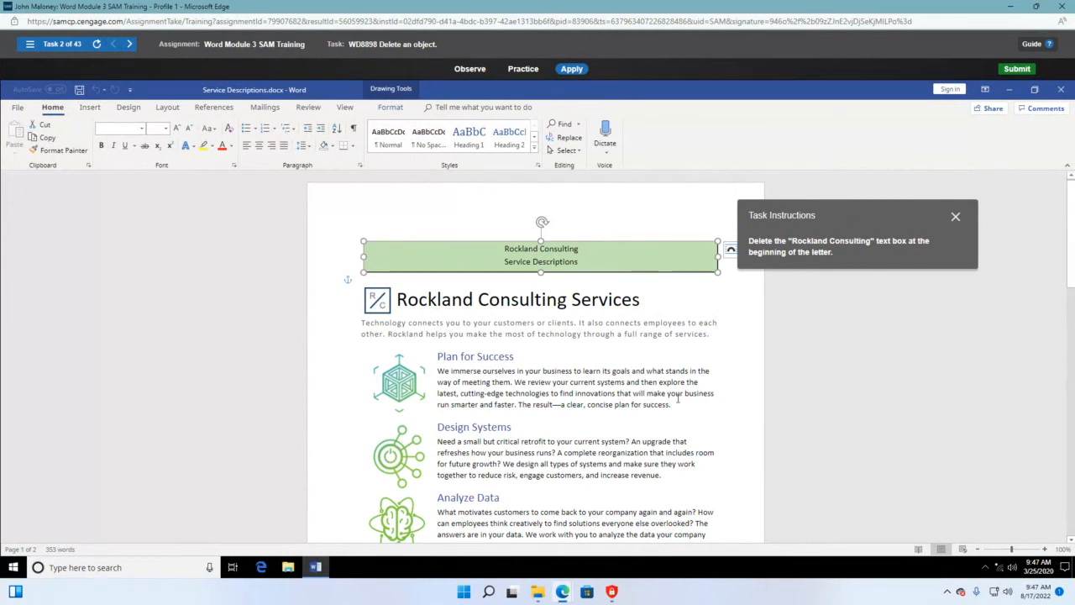
pyautogui.click(546, 250)
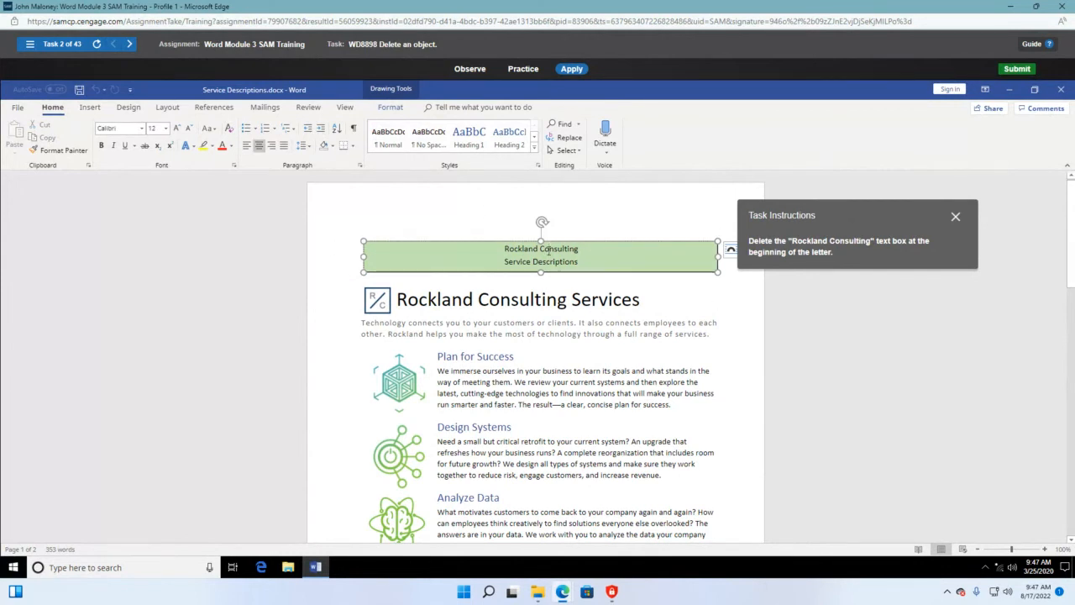
pyautogui.click(510, 247)
pyautogui.moveTo(504, 249); pyautogui.dragTo(587, 253)
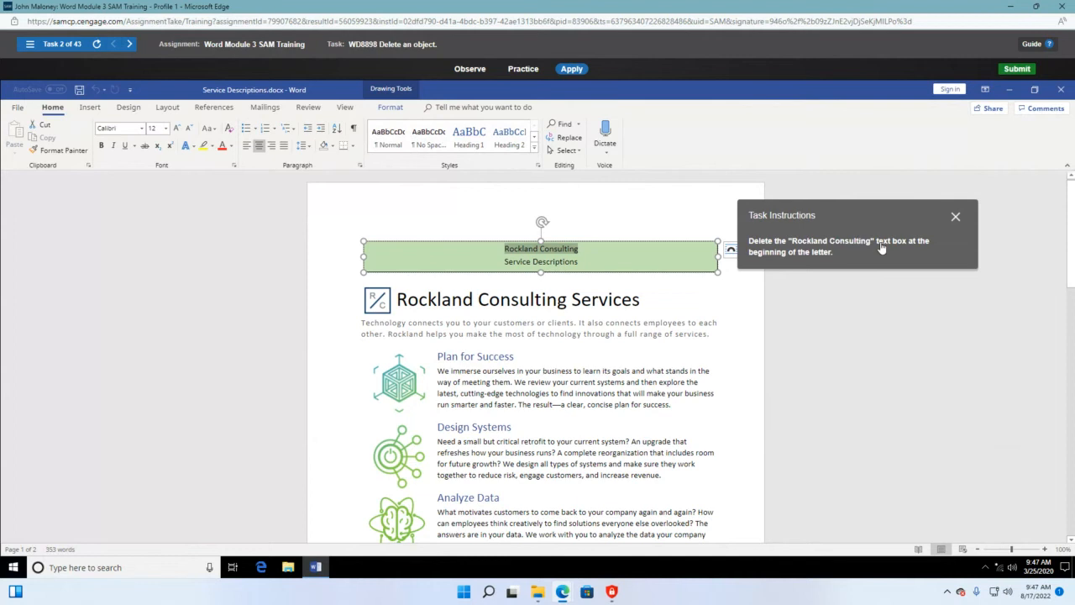
pyautogui.click(449, 245)
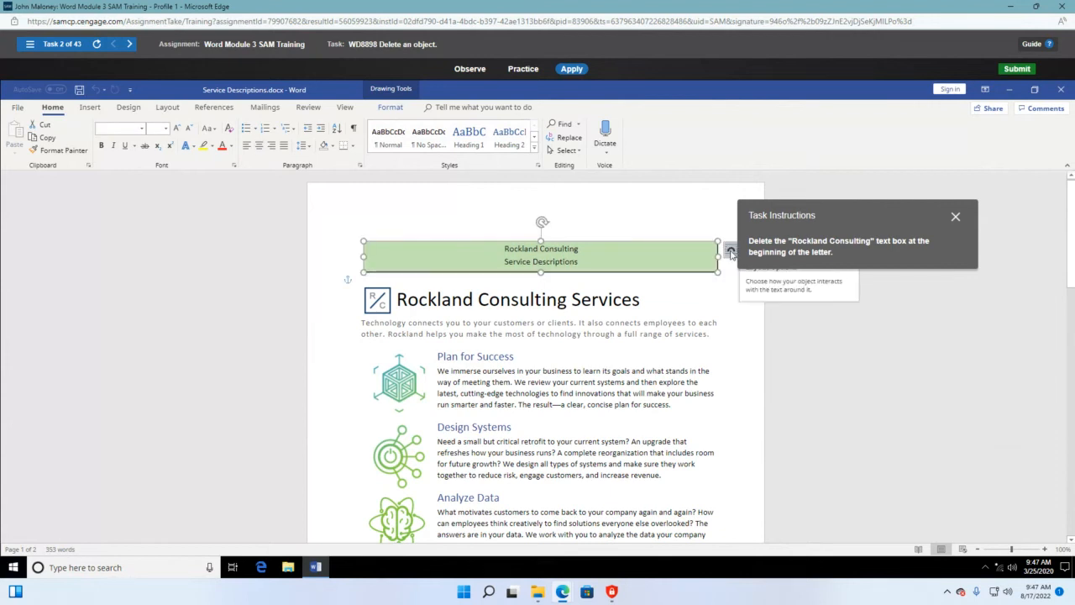
pyautogui.press('Delete')
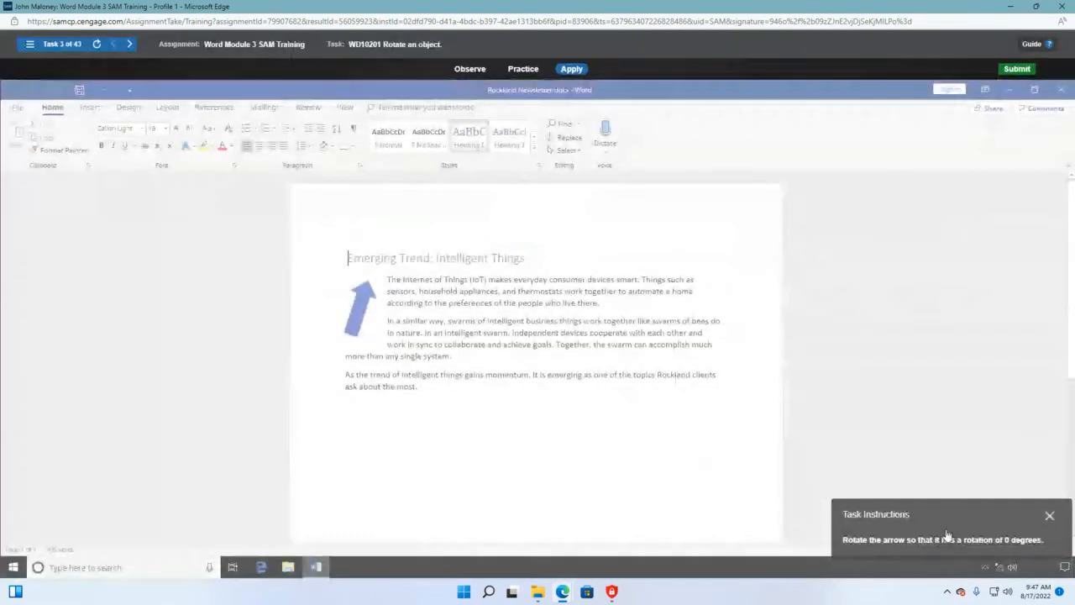
# Check the blue arrow's Format Shape options for a rotation setting, and close them
pyautogui.moveTo(960, 521); pyautogui.dragTo(827, 239)
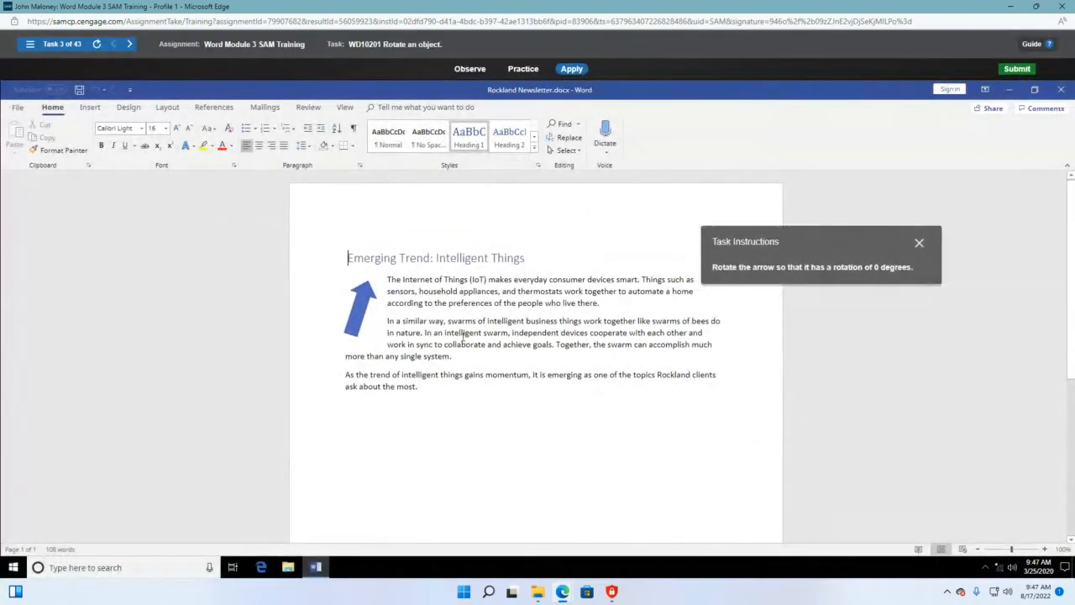
pyautogui.click(370, 302)
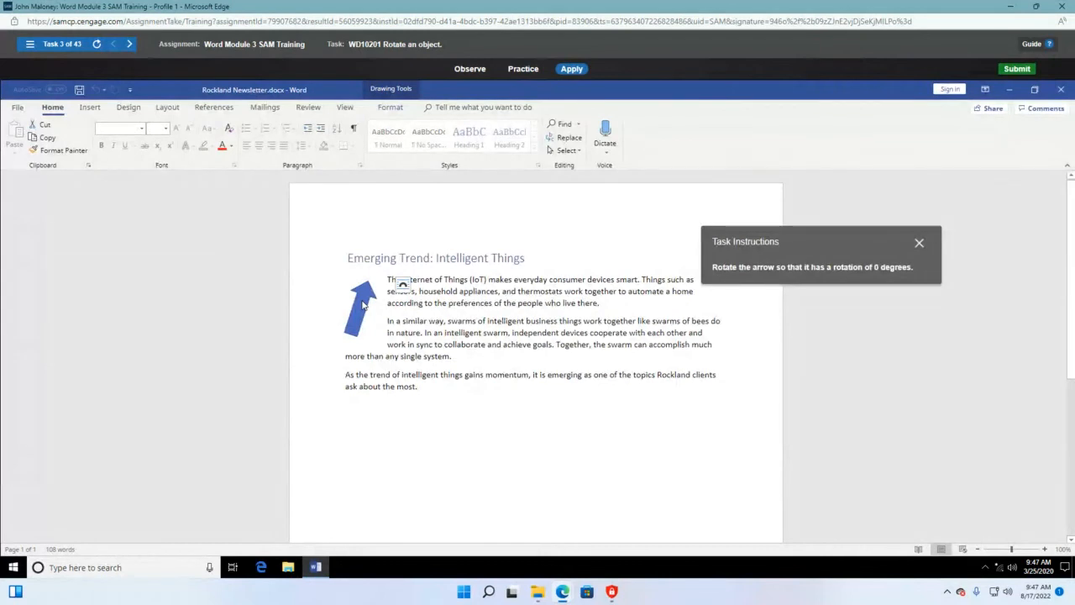
pyautogui.moveTo(362, 300); pyautogui.dragTo(356, 289)
pyautogui.rightClick(363, 300)
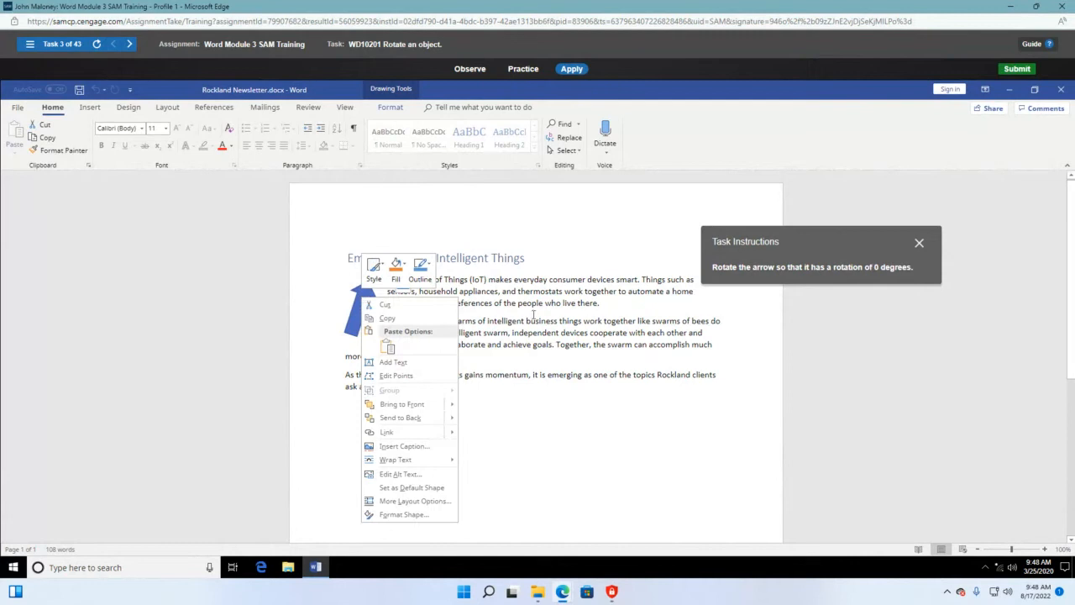
pyautogui.click(409, 515)
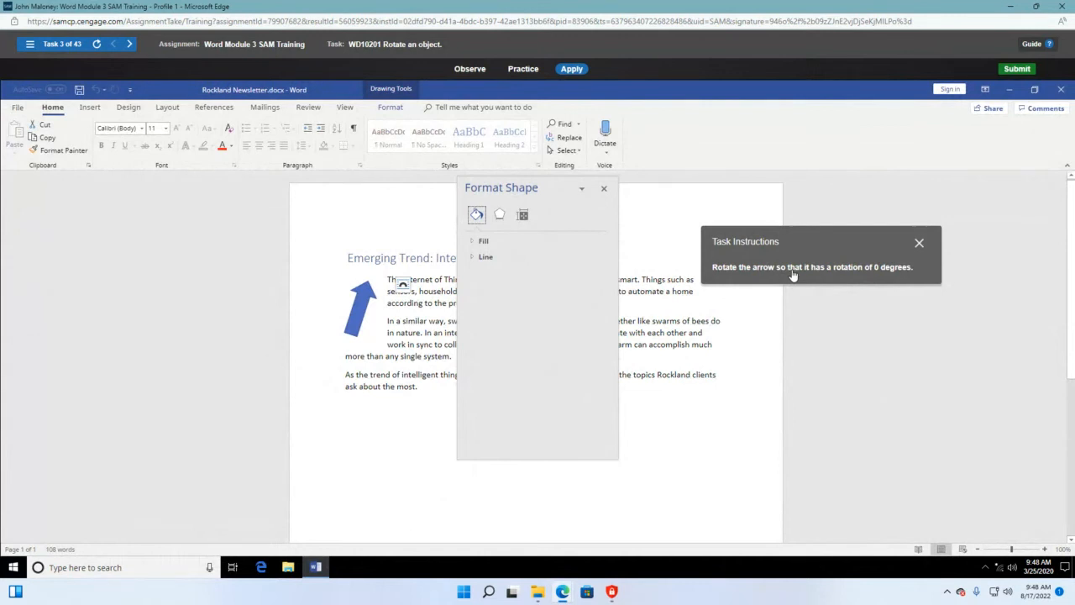
pyautogui.click(523, 217)
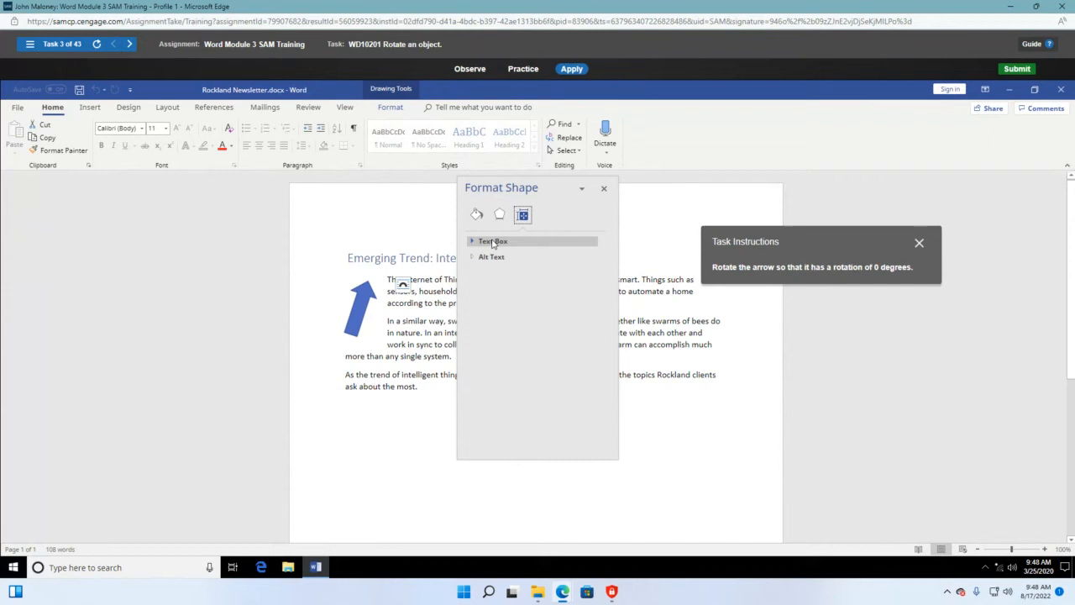
pyautogui.click(581, 189)
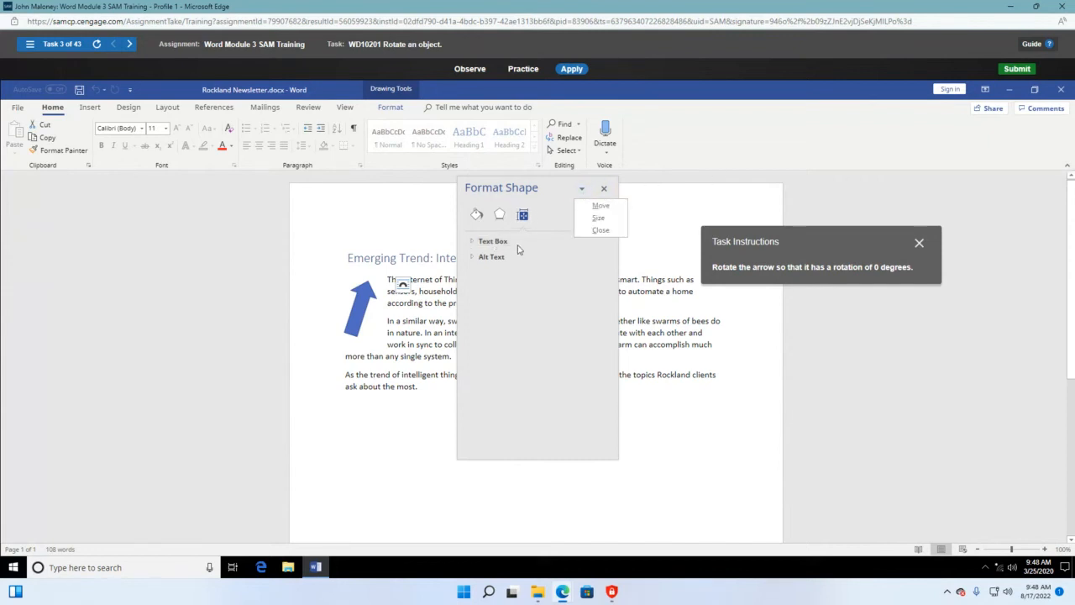
pyautogui.moveTo(453, 356); pyautogui.dragTo(456, 375)
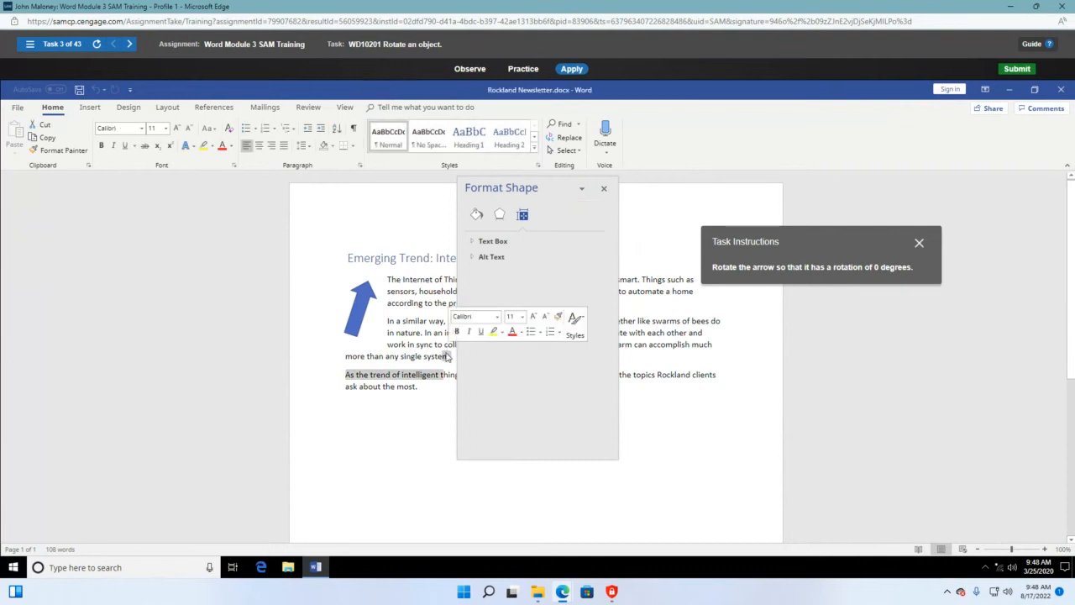
pyautogui.click(604, 188)
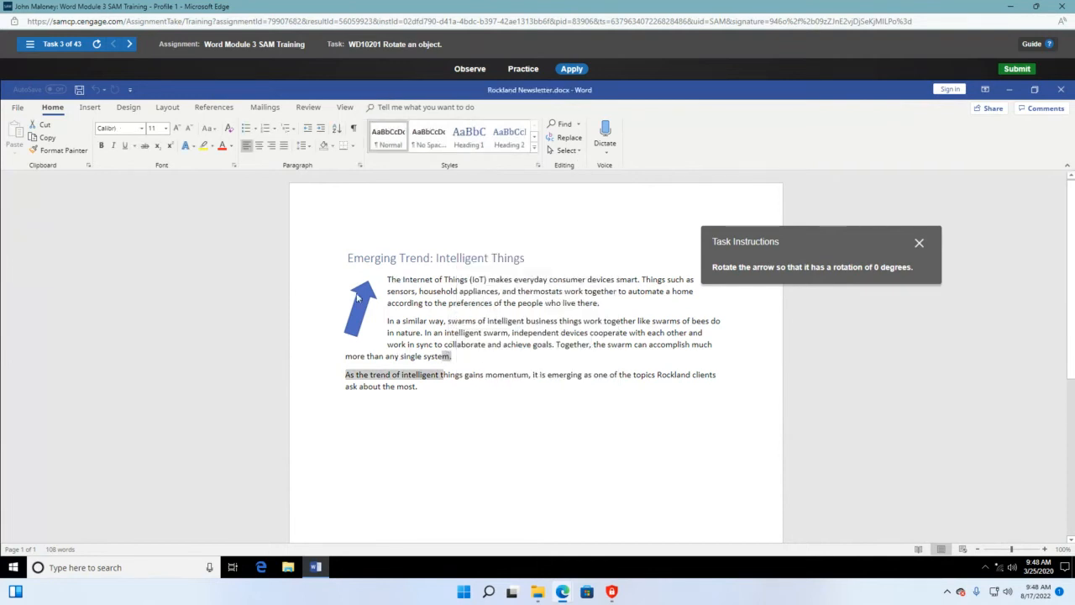
pyautogui.click(380, 283)
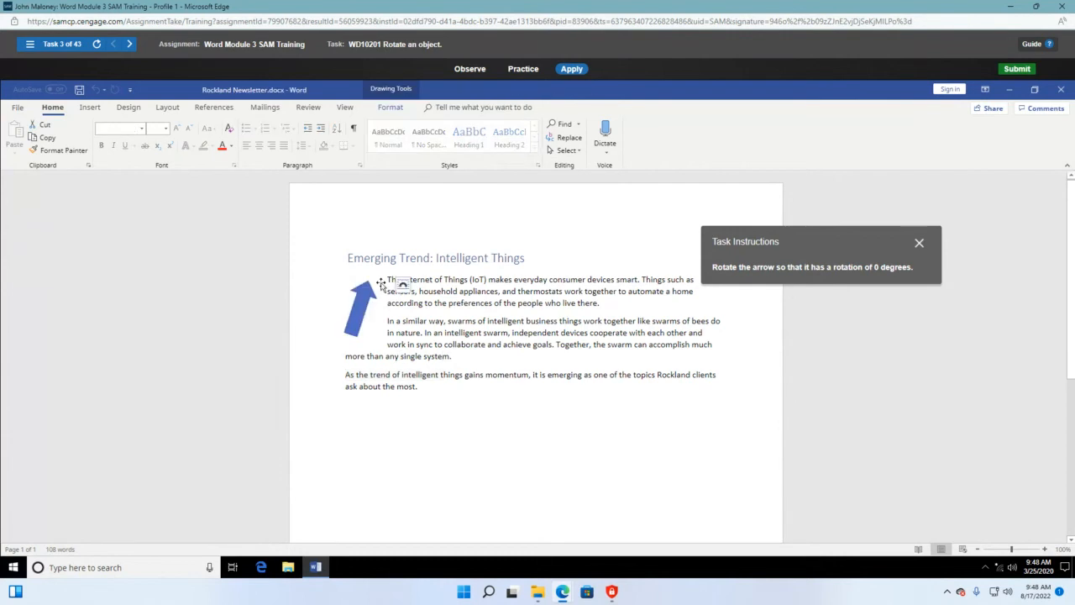
pyautogui.moveTo(361, 297); pyautogui.dragTo(361, 297)
pyautogui.click(495, 334)
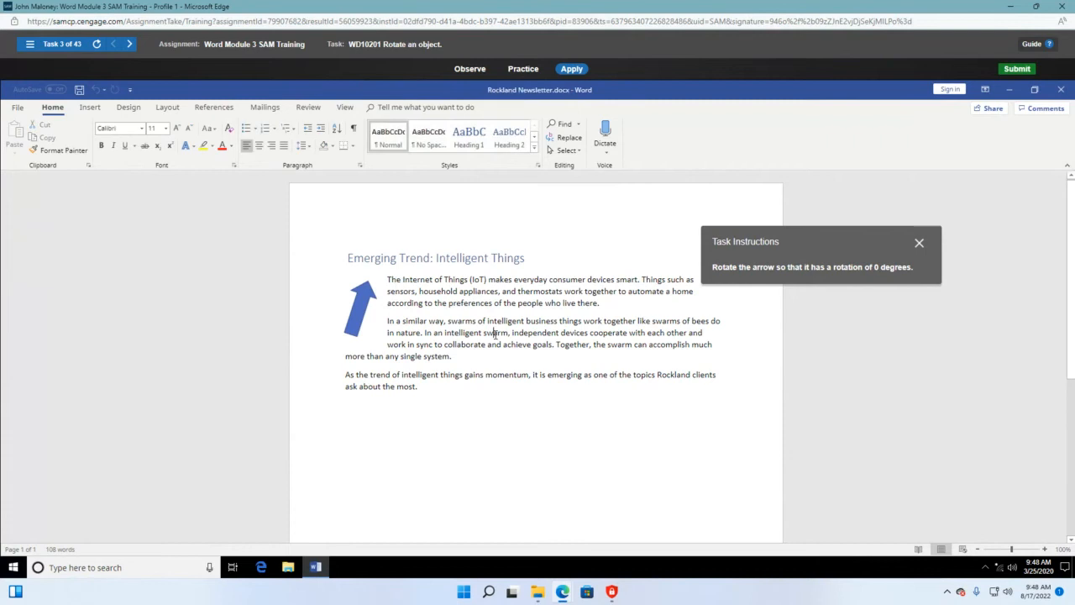
pyautogui.click(364, 290)
pyautogui.click(517, 322)
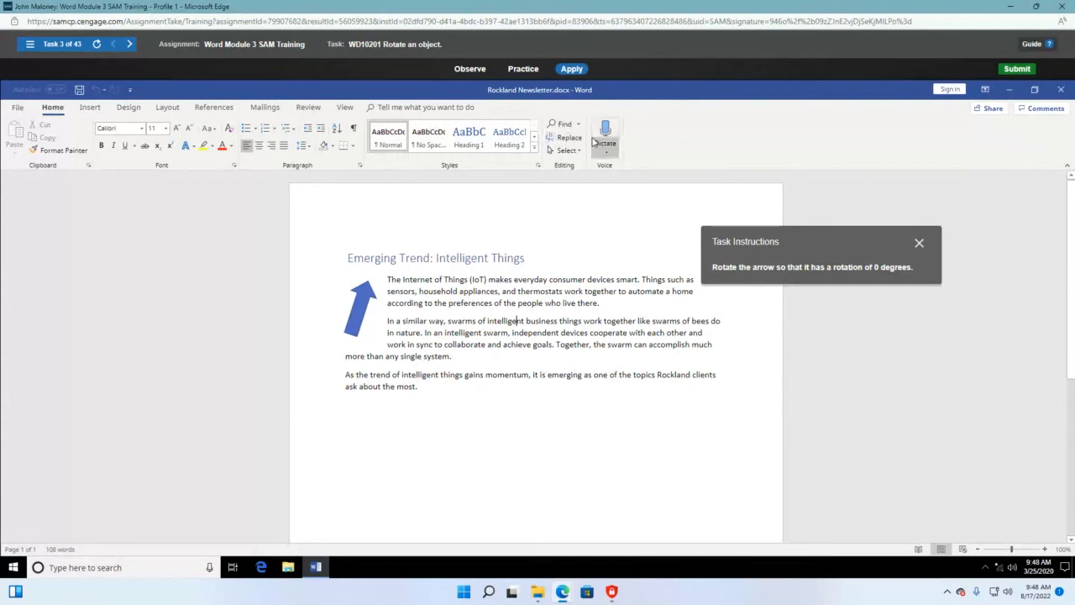
# Run the rotation task in Practice mode by setting the arrow's rotation to 0 degrees, and return to Apply mode
pyautogui.click(522, 70)
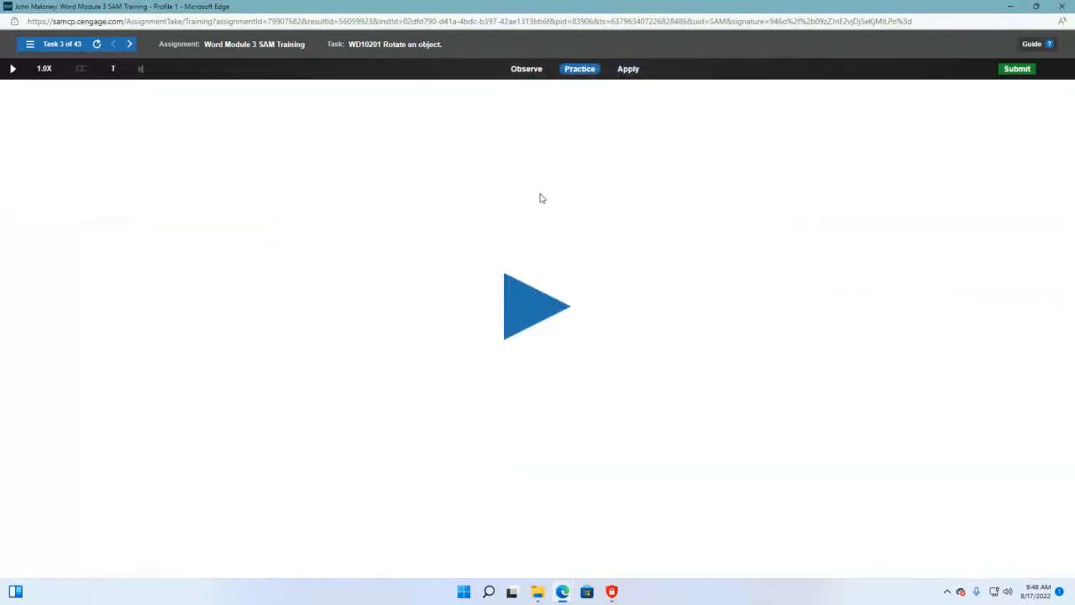
pyautogui.click(518, 323)
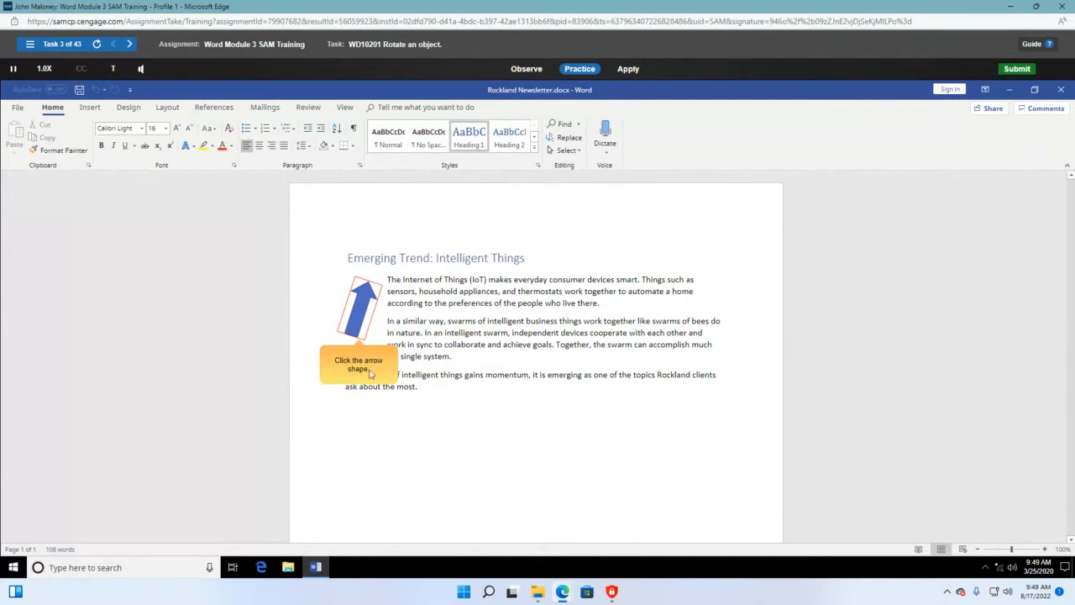
pyautogui.click(356, 332)
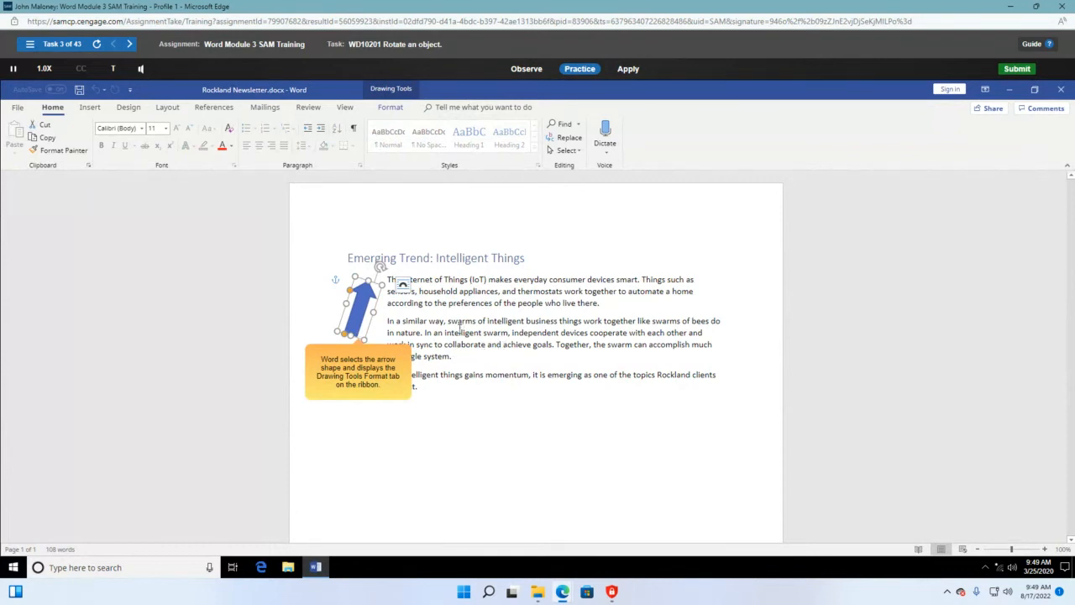
pyautogui.click(388, 110)
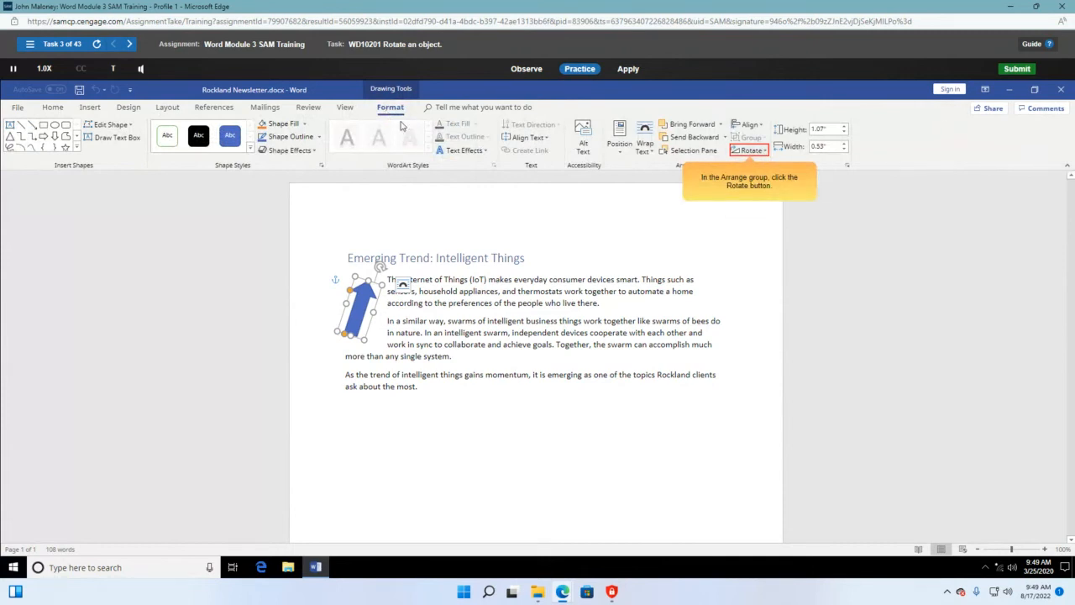
pyautogui.click(760, 152)
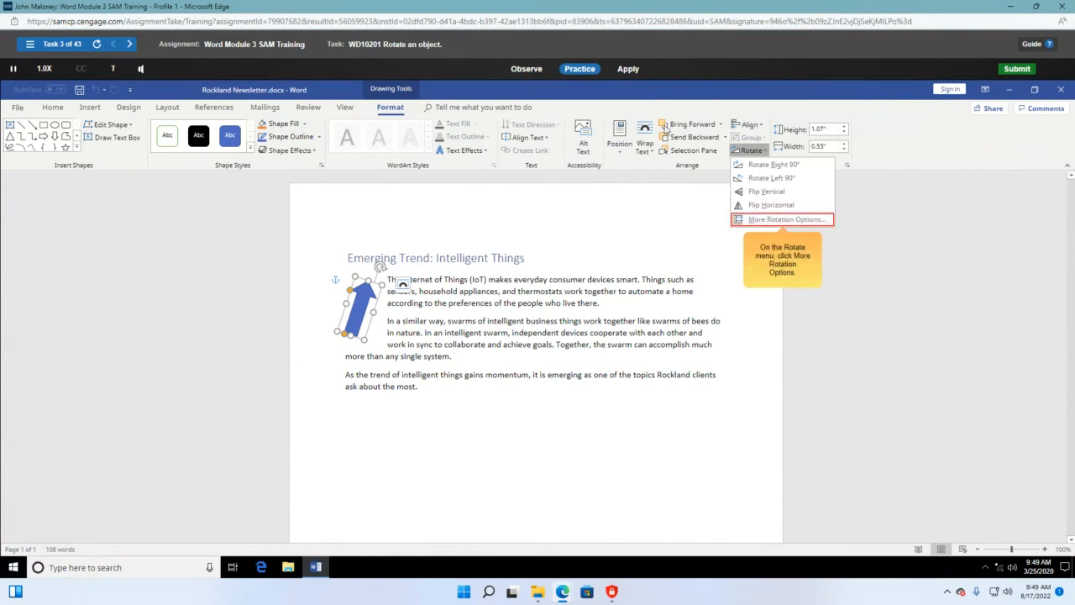
pyautogui.click(782, 220)
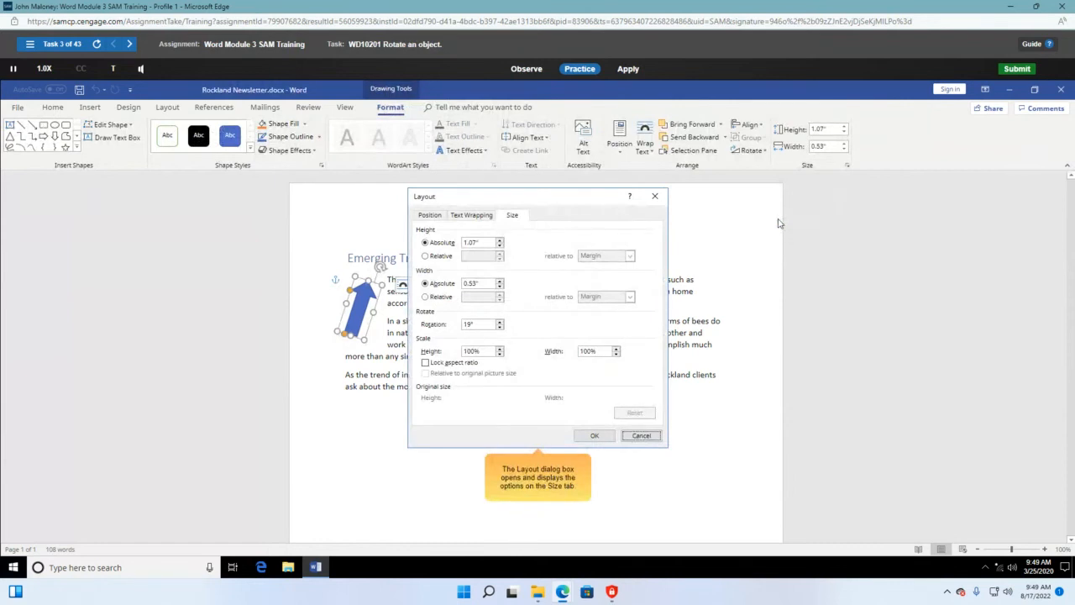
pyautogui.click(472, 324)
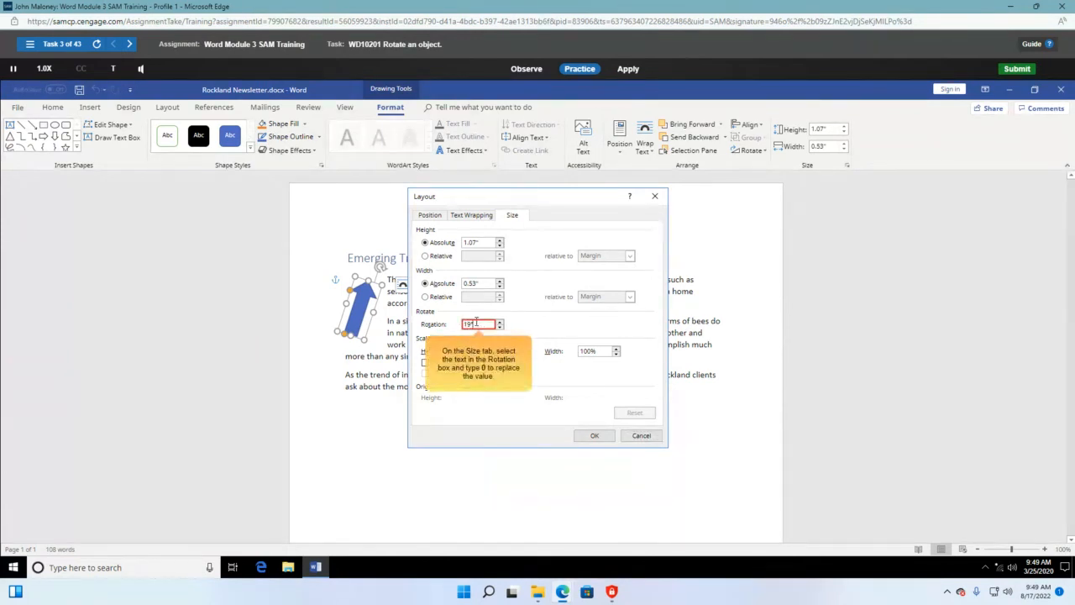
pyautogui.moveTo(476, 323); pyautogui.dragTo(444, 325)
pyautogui.write('0')
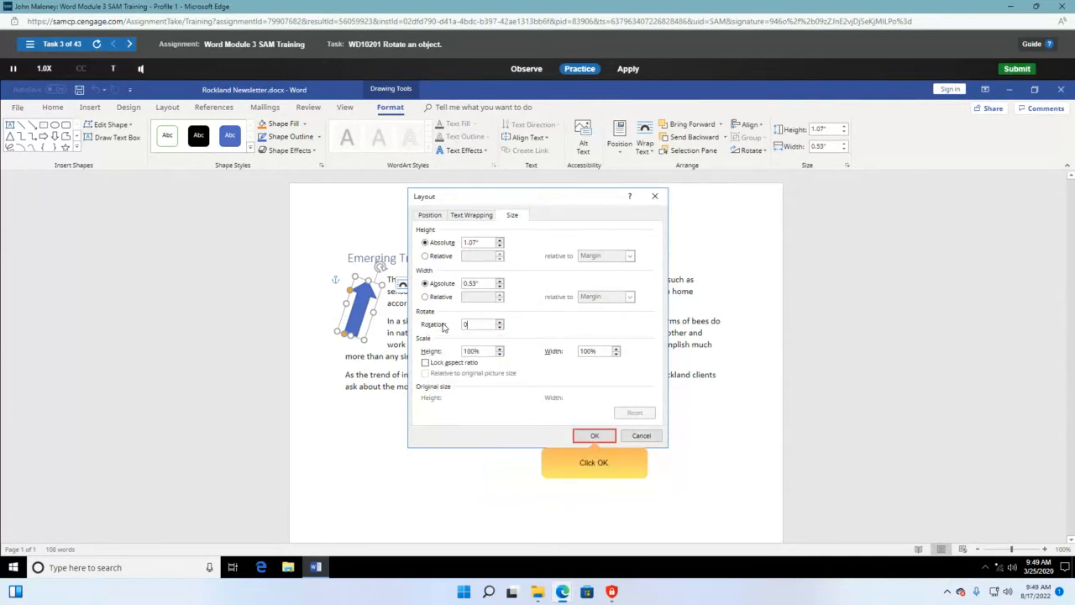
pyautogui.click(602, 435)
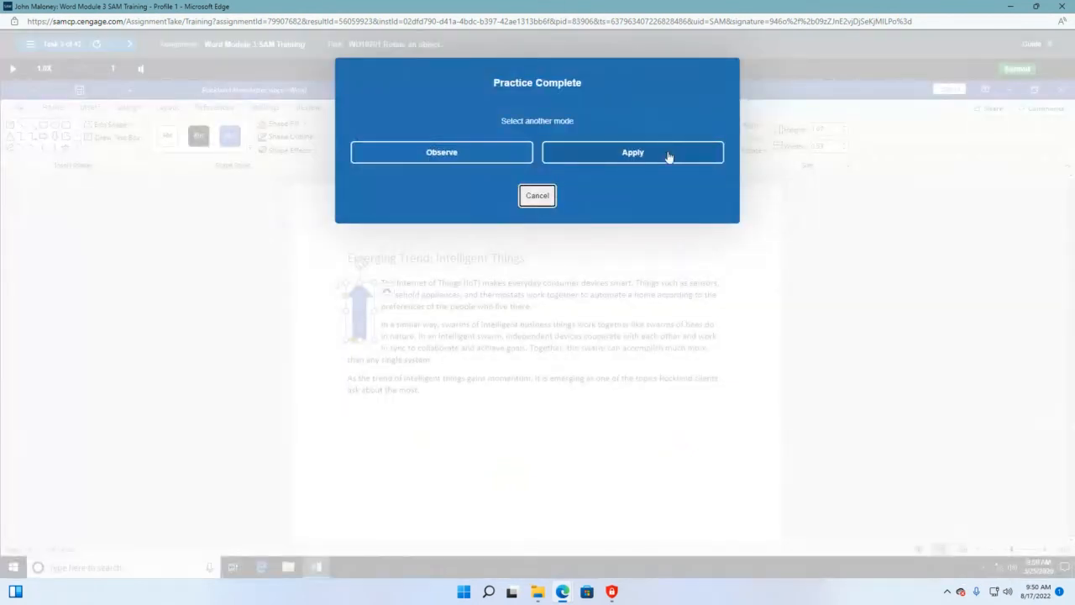
pyautogui.click(668, 155)
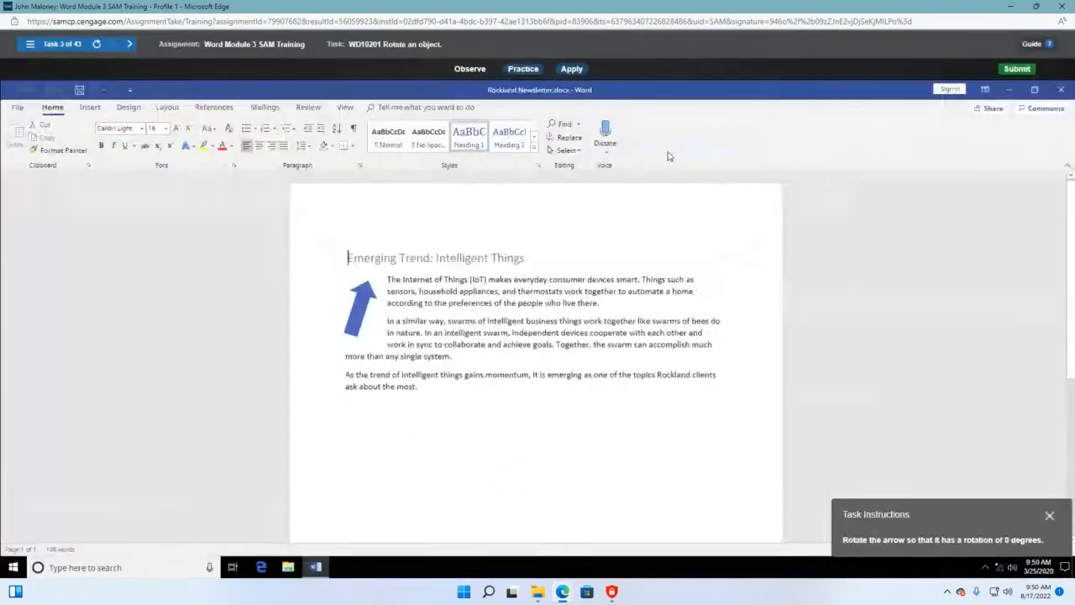
# Set the blue arrow's rotation to 0 degrees through the additional rotation options and apply it
pyautogui.click(363, 314)
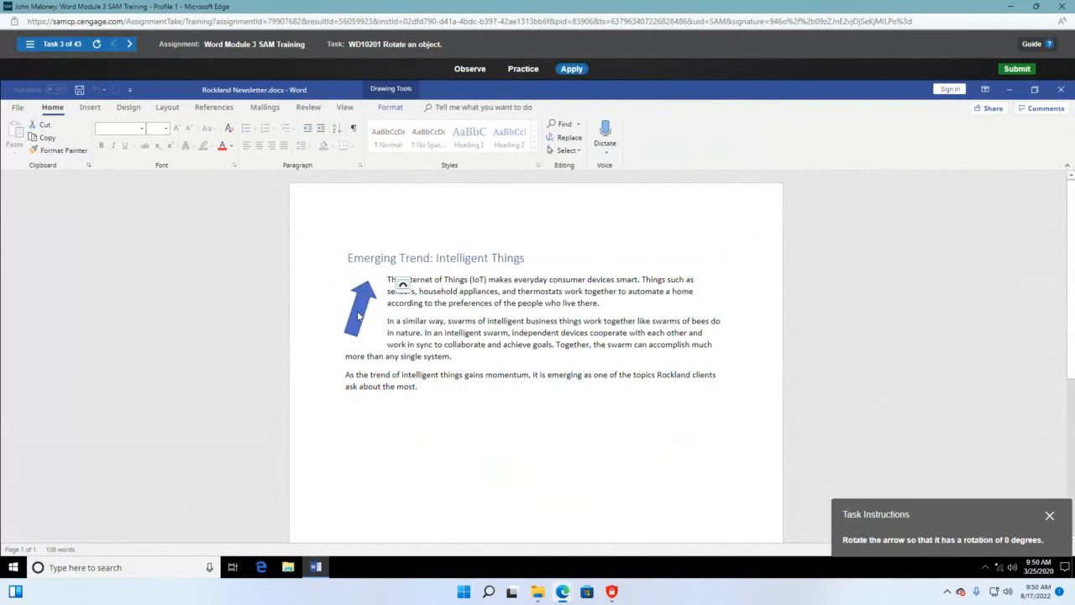
pyautogui.click(357, 311)
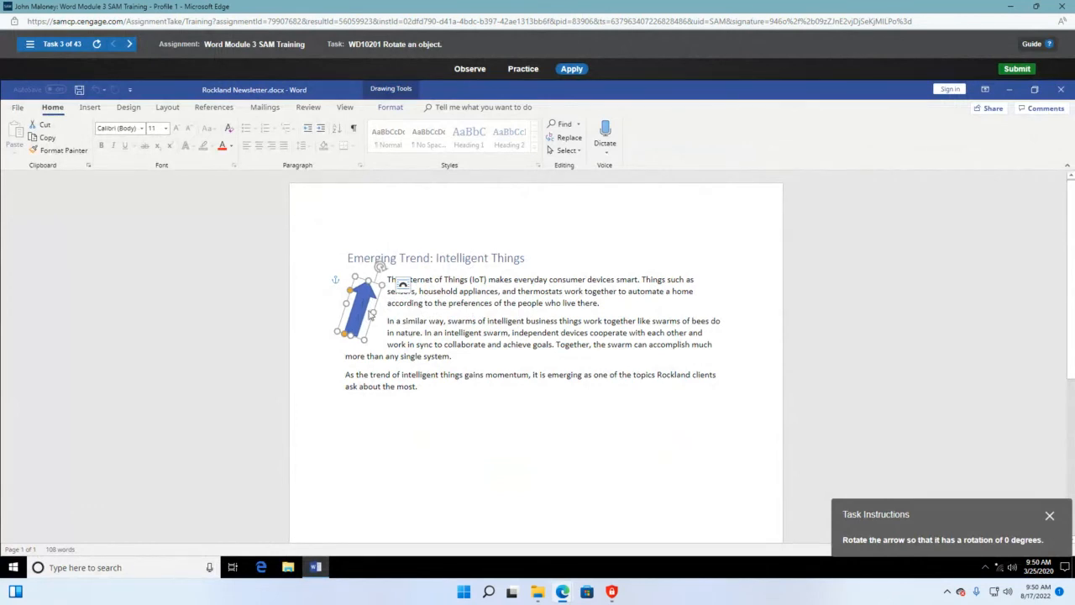
pyautogui.click(402, 111)
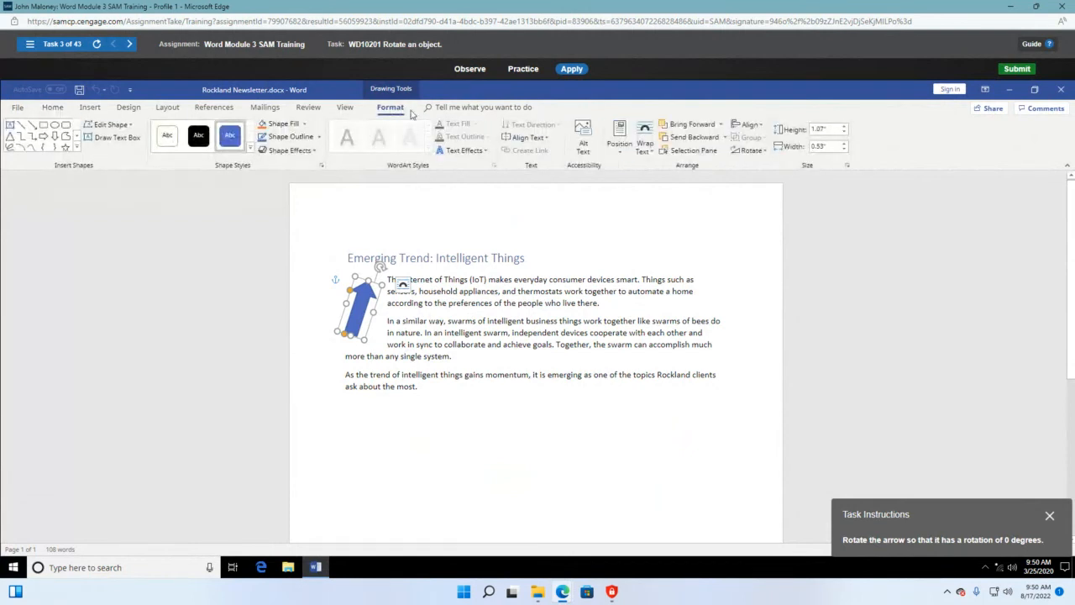
pyautogui.click(752, 150)
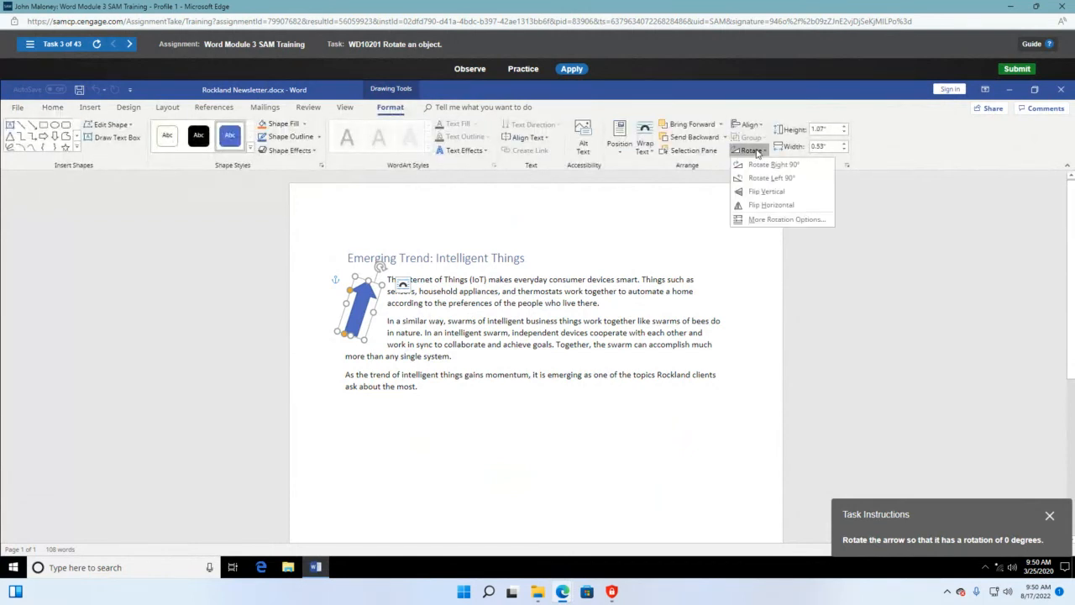
pyautogui.click(778, 219)
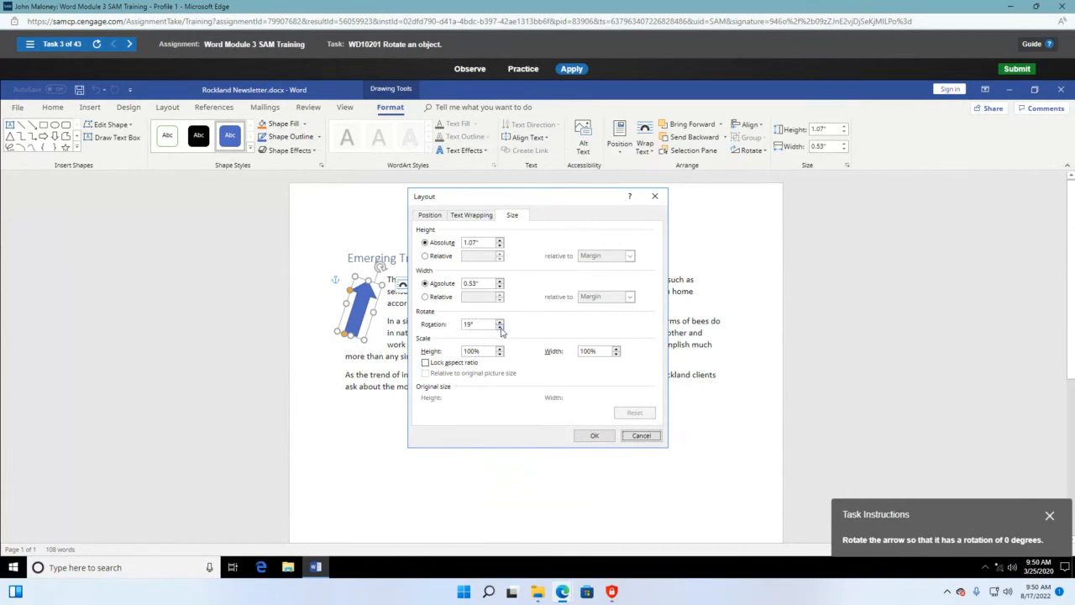
pyautogui.moveTo(480, 324); pyautogui.dragTo(439, 331)
pyautogui.write('0')
pyautogui.click(599, 438)
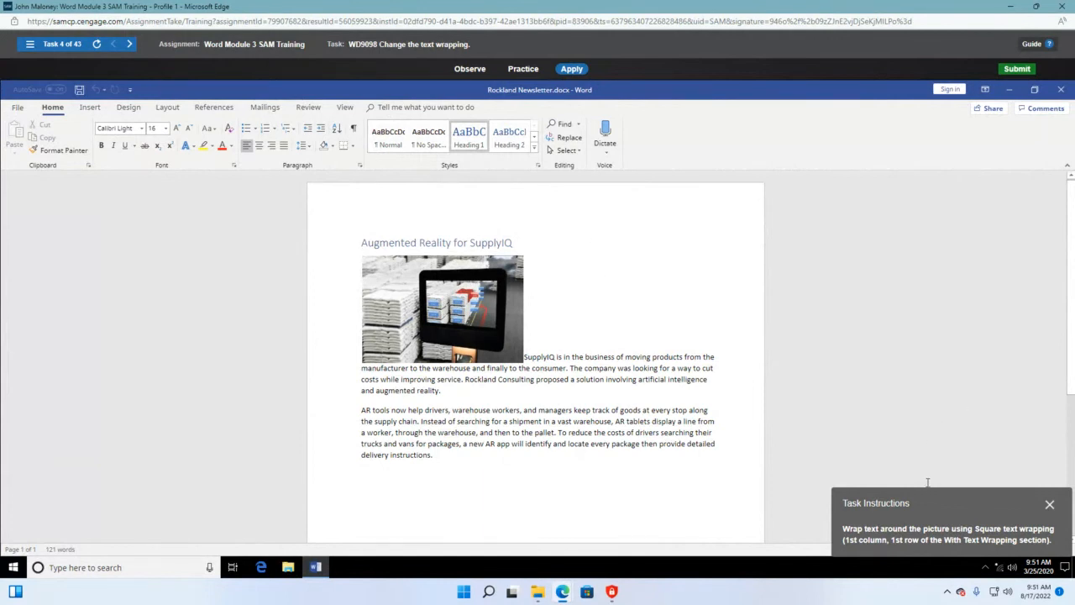
# Wrap the text around the warehouse picture using Square text wrapping
pyautogui.moveTo(935, 496); pyautogui.dragTo(862, 250)
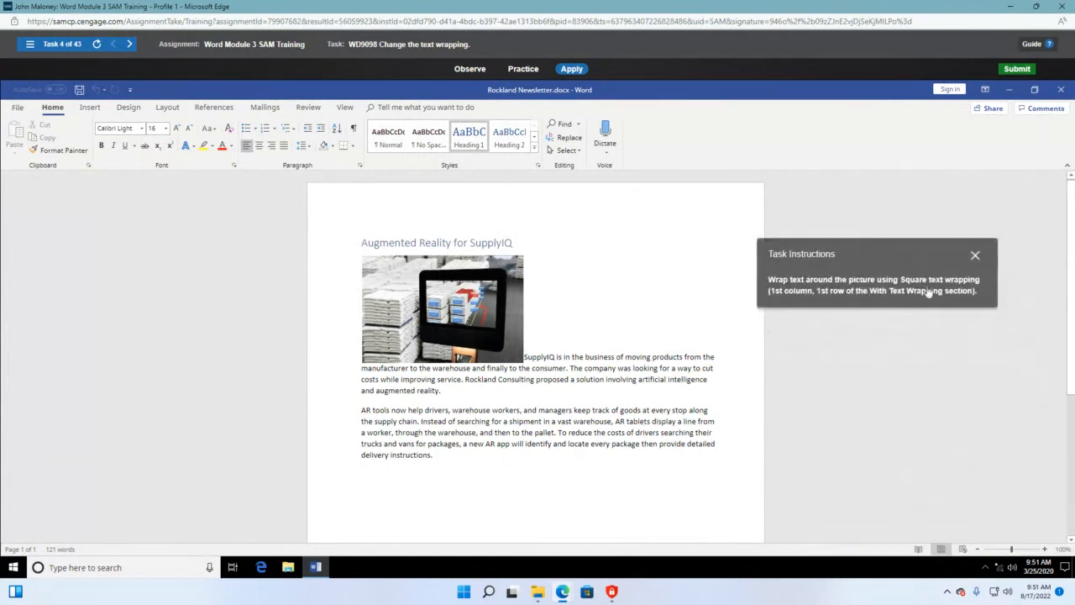
pyautogui.click(479, 303)
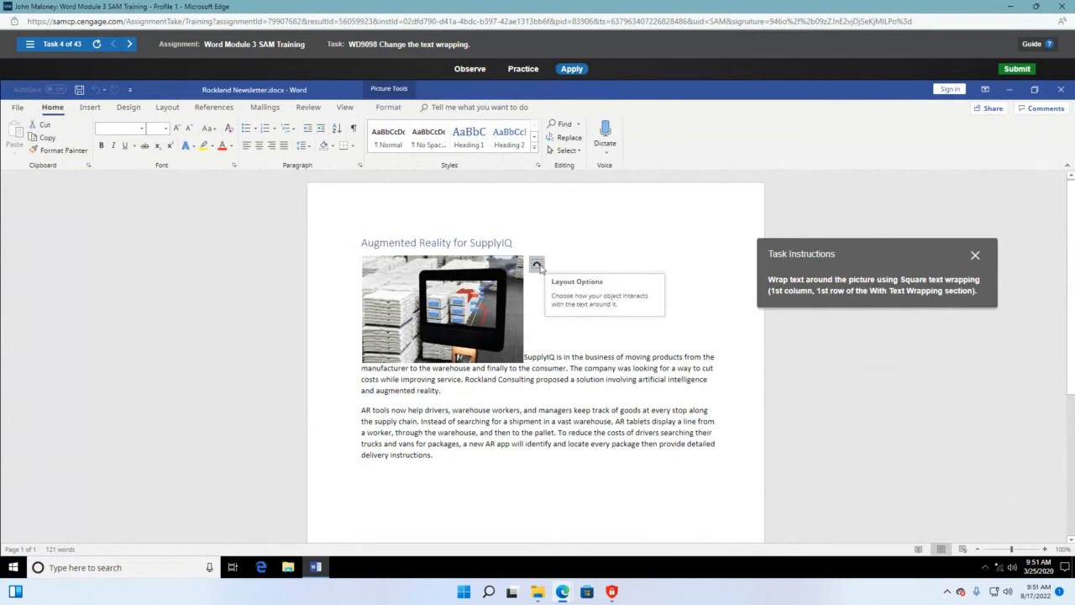
pyautogui.click(537, 265)
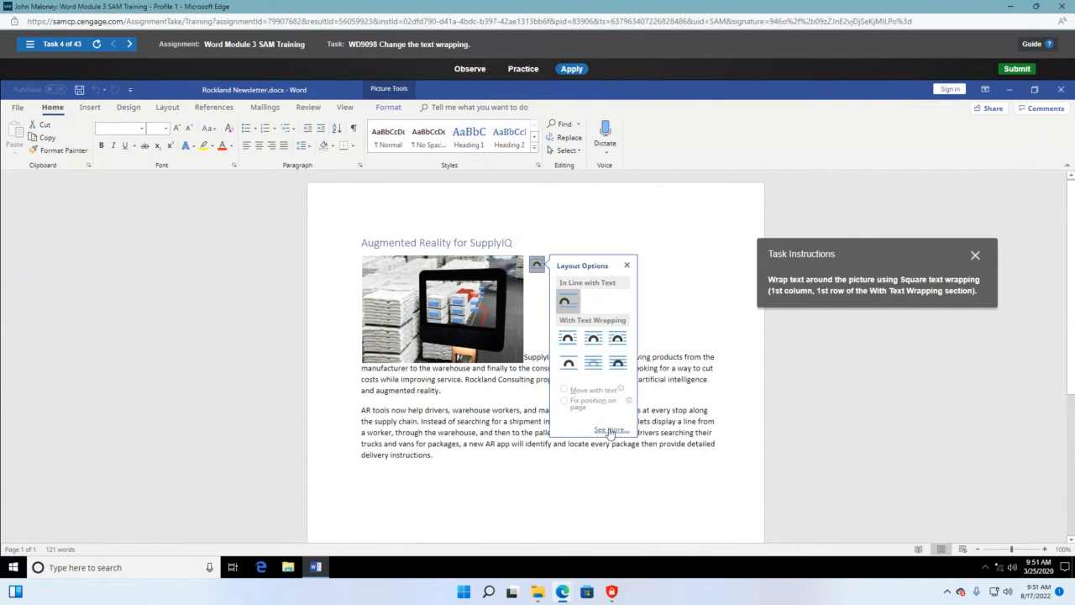
pyautogui.click(560, 340)
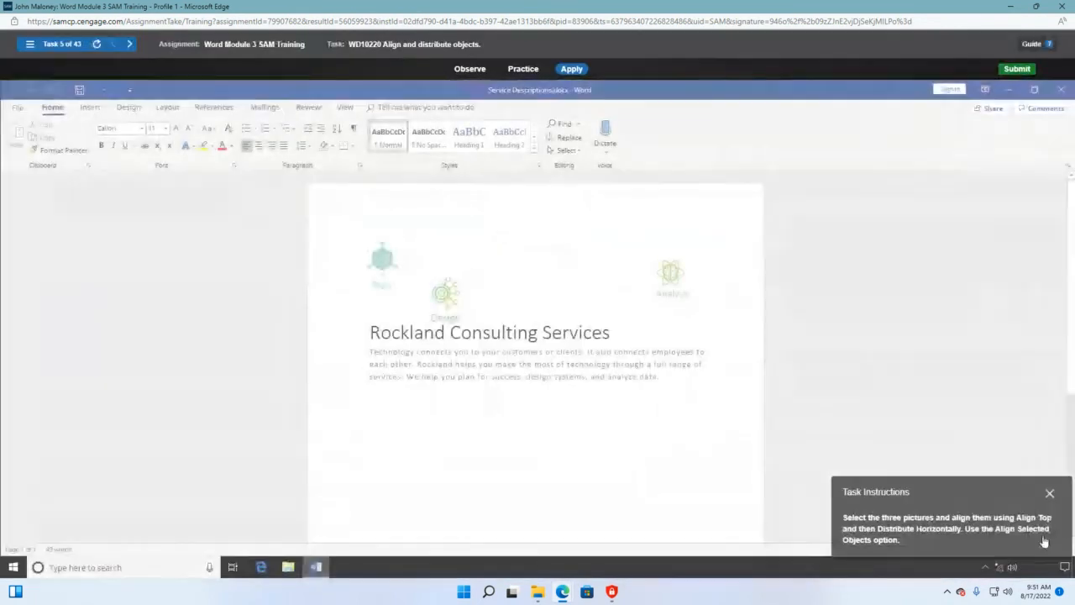
pyautogui.moveTo(1009, 494); pyautogui.dragTo(953, 336)
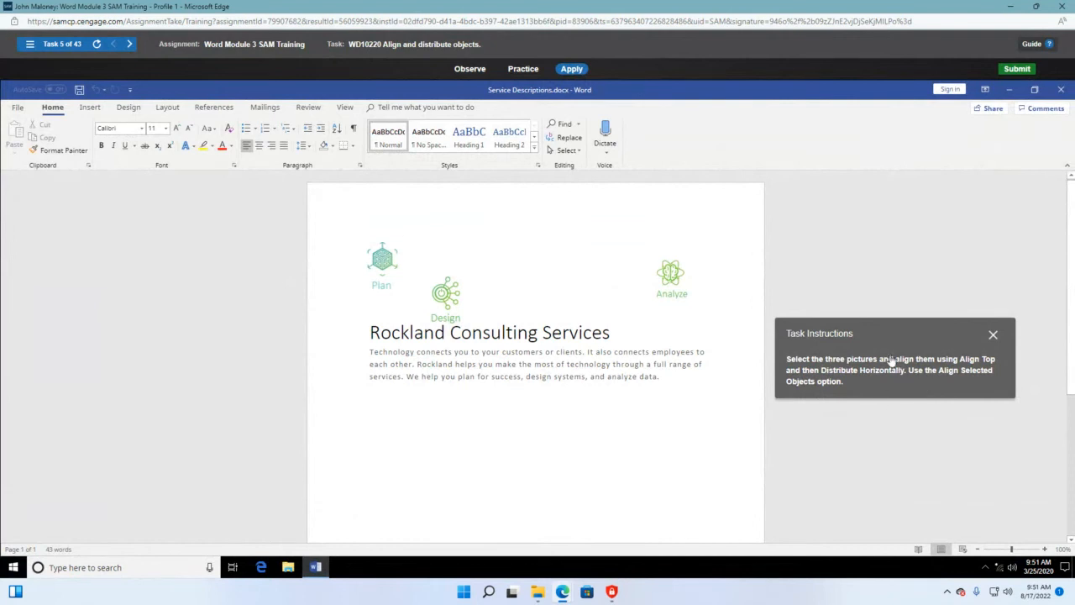
pyautogui.click(374, 254)
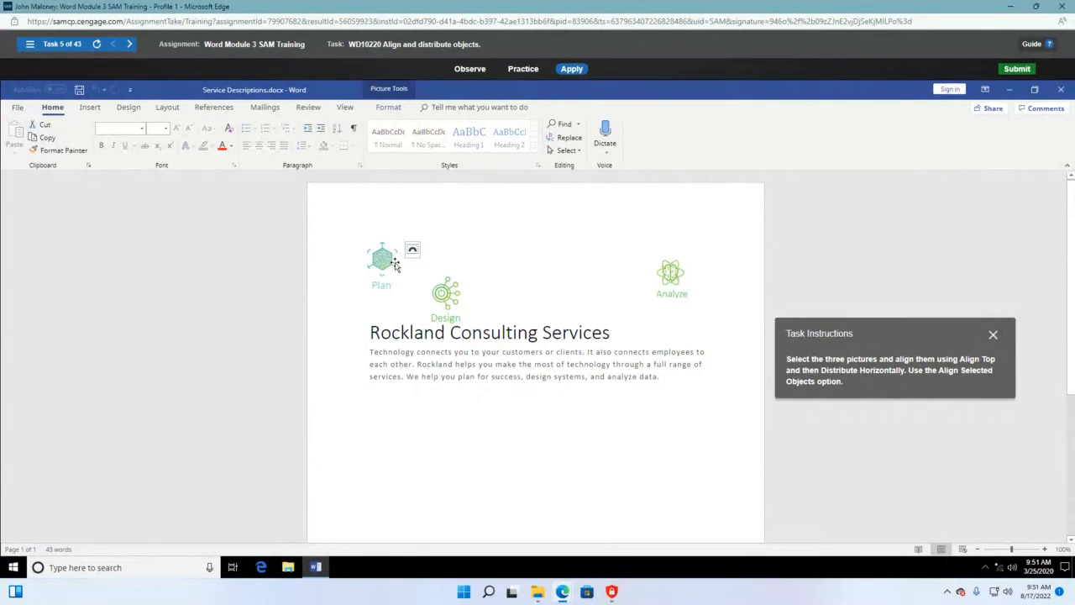
pyautogui.keyDown('ctrl'); pyautogui.click(445, 304); pyautogui.keyUp('ctrl')
pyautogui.keyDown('ctrl'); pyautogui.click(679, 277); pyautogui.keyUp('ctrl')
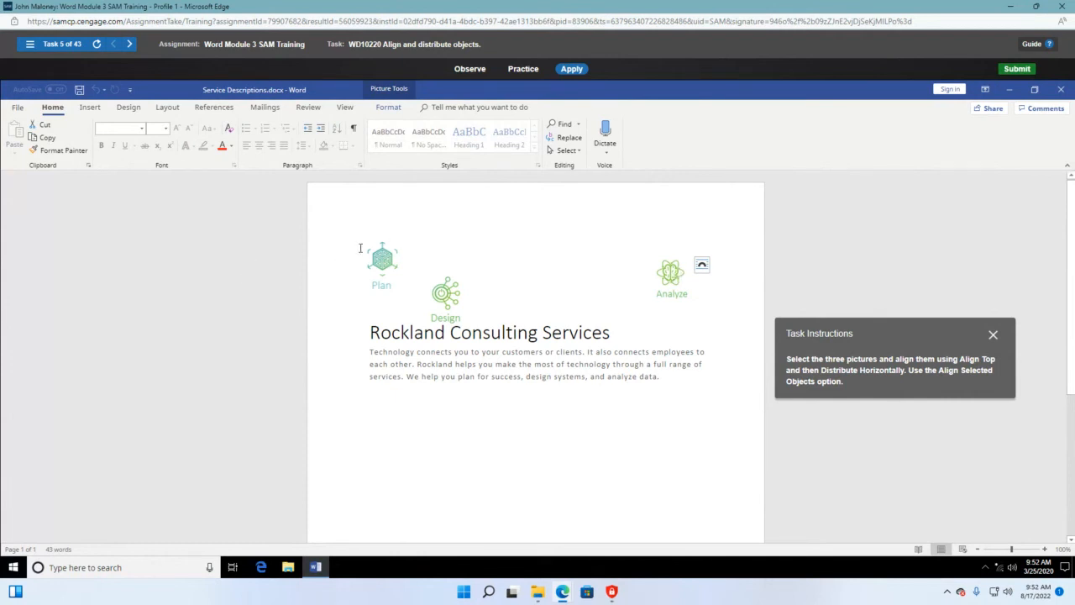
pyautogui.click(360, 248)
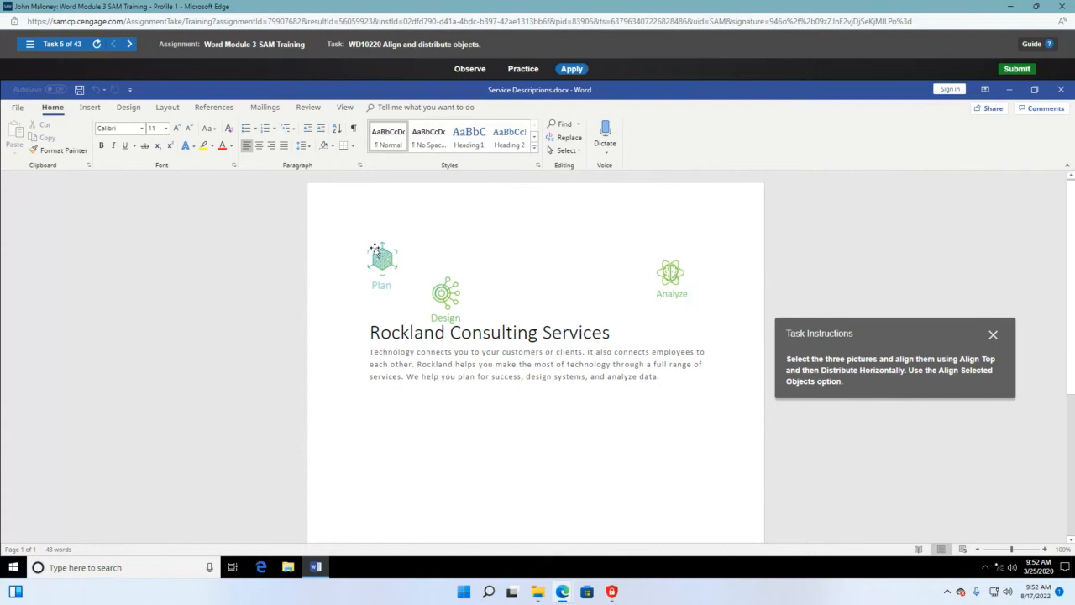
# Try to select the Plan, Design and Analyze pictures together, and choose to try the task again
pyautogui.click(376, 260)
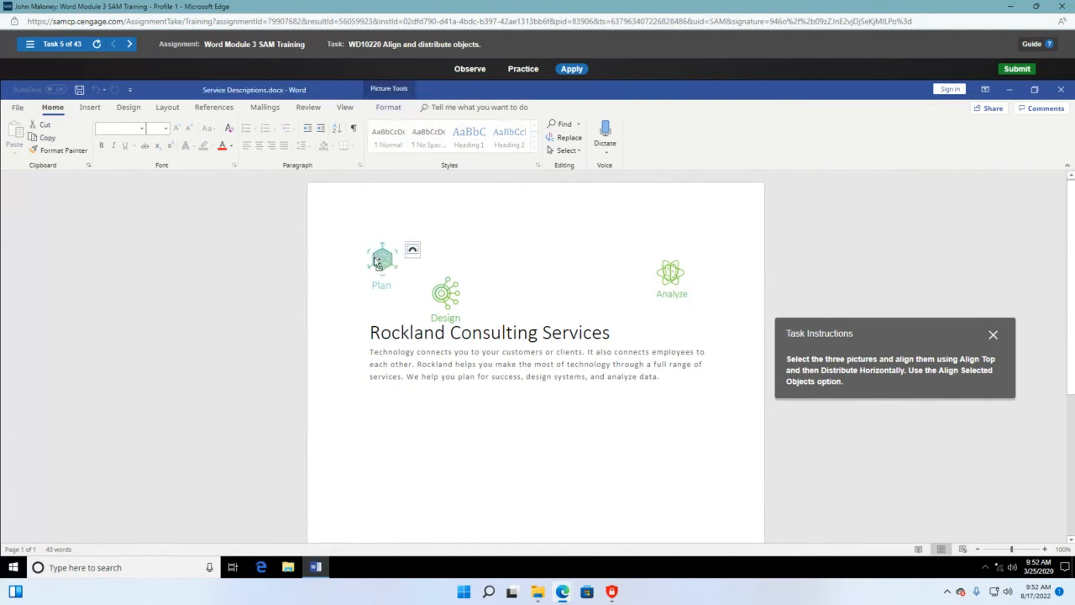
pyautogui.click(416, 273)
pyautogui.click(457, 306)
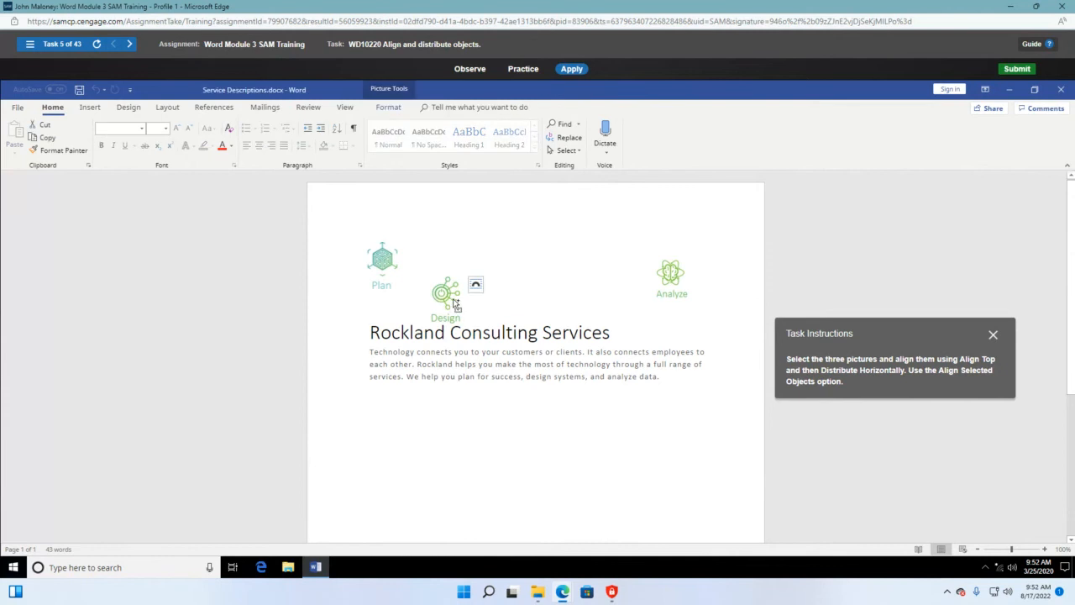
pyautogui.keyDown('shift'); pyautogui.click(667, 294); pyautogui.keyUp('shift')
pyautogui.keyDown('shift'); pyautogui.click(667, 294); pyautogui.keyUp('shift')
pyautogui.keyDown('shift'); pyautogui.click(667, 294); pyautogui.keyUp('shift')
pyautogui.keyDown('shift'); pyautogui.click(667, 294); pyautogui.keyUp('shift')
pyautogui.keyDown('shift'); pyautogui.click(677, 267); pyautogui.keyUp('shift')
pyautogui.keyDown('ctrl'); pyautogui.click(677, 266); pyautogui.keyUp('ctrl')
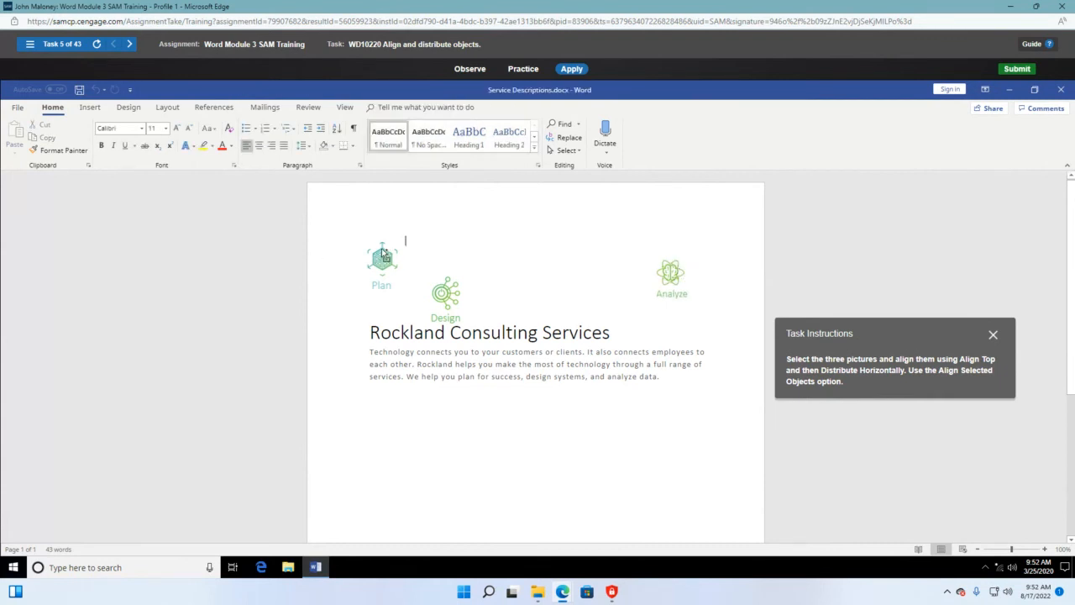
pyautogui.keyDown('ctrl'); pyautogui.click(381, 252); pyautogui.keyUp('ctrl')
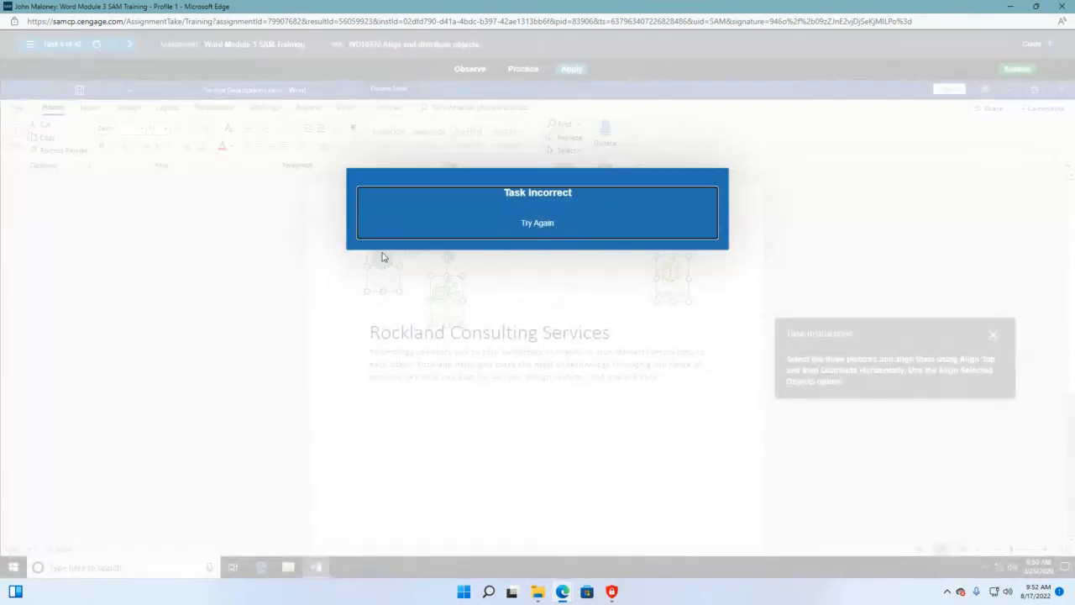
pyautogui.click(502, 226)
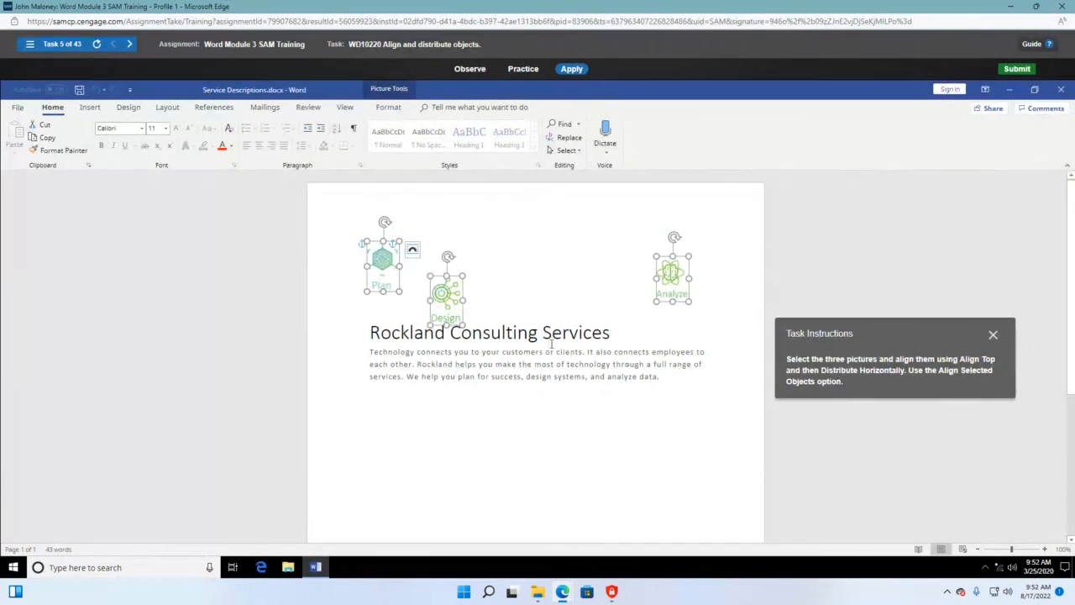
# Try to align the three selected pictures with Align Top, and check the alignment options for Align Selected Objects
pyautogui.click(386, 109)
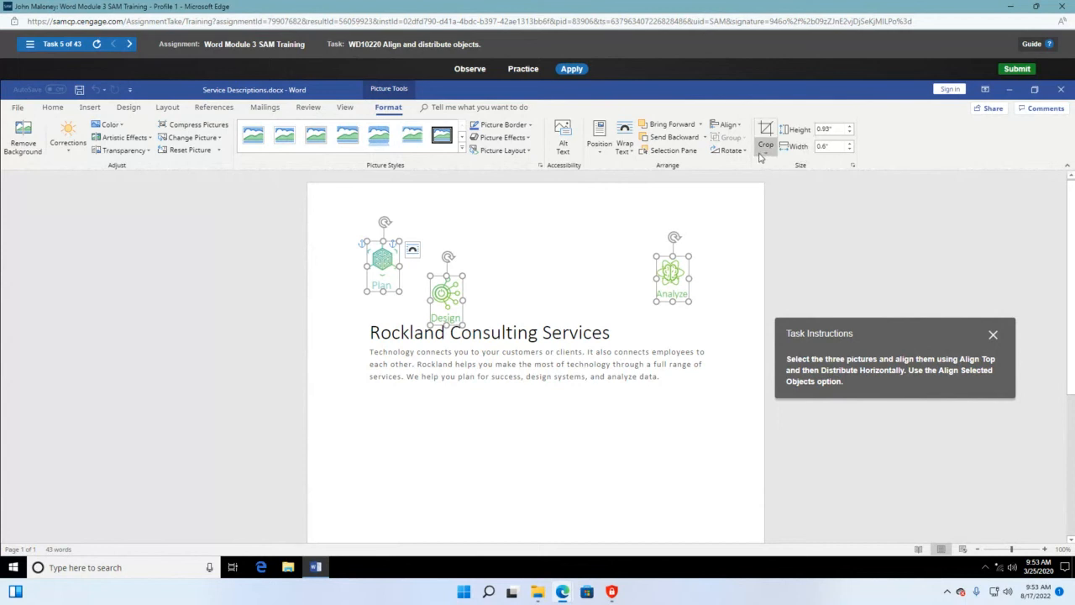
pyautogui.click(739, 128)
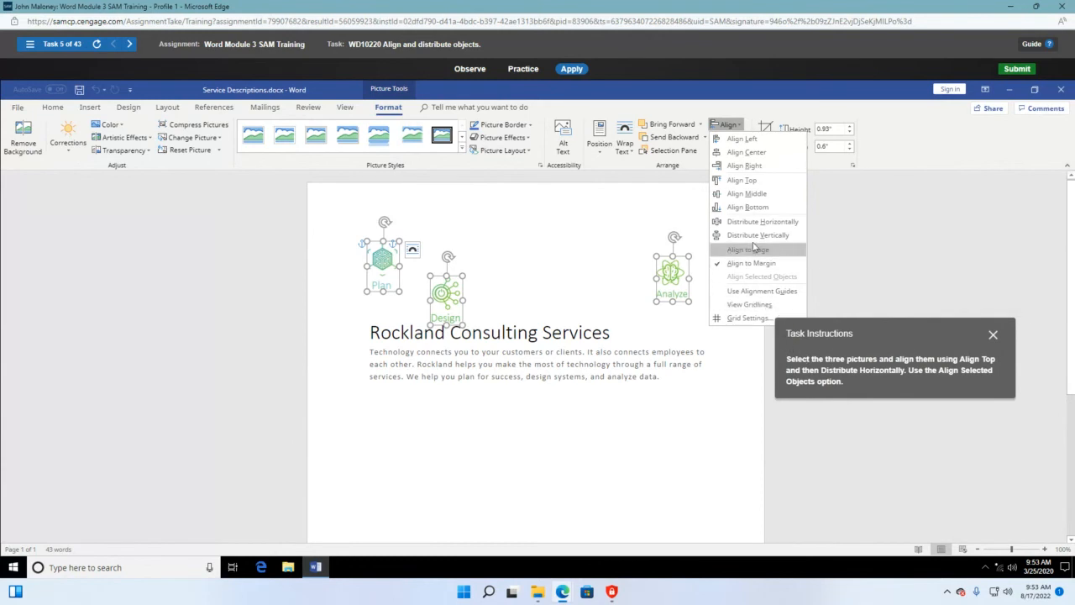
pyautogui.moveTo(867, 326); pyautogui.dragTo(463, 187)
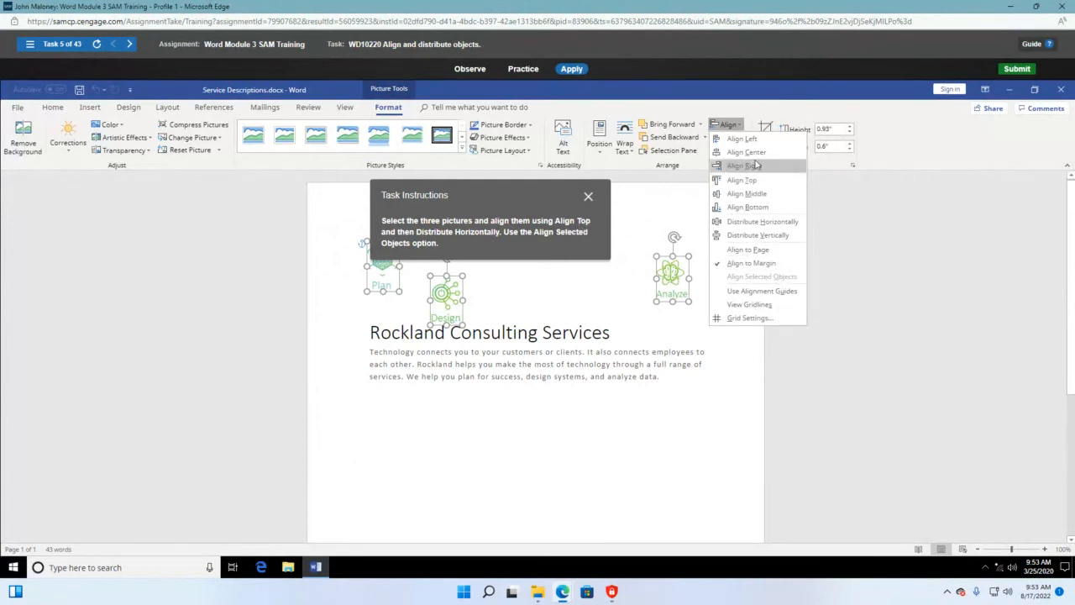
pyautogui.click(755, 181)
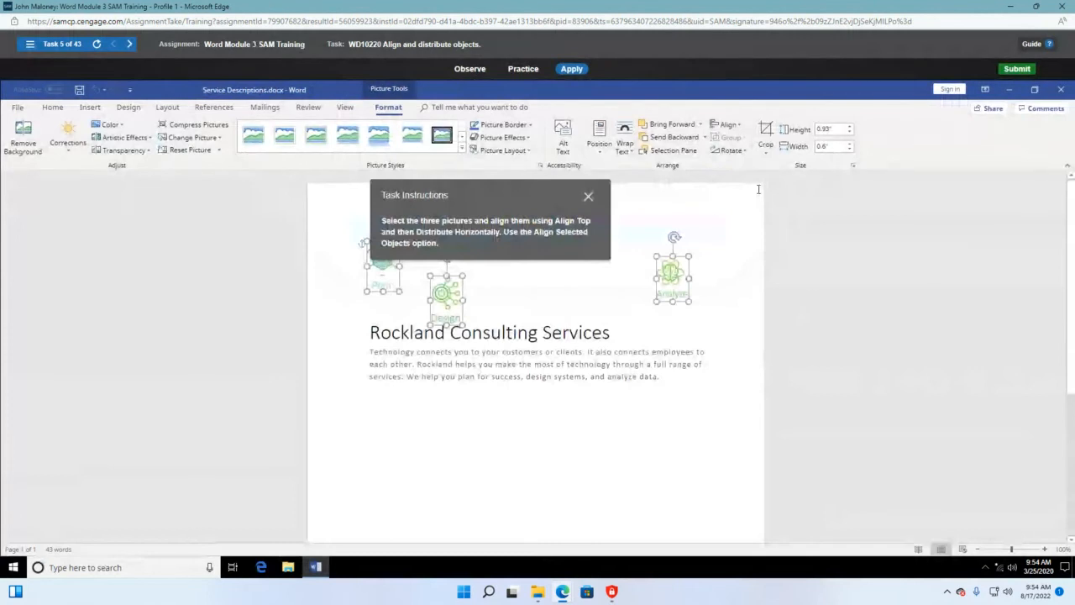
pyautogui.click(736, 127)
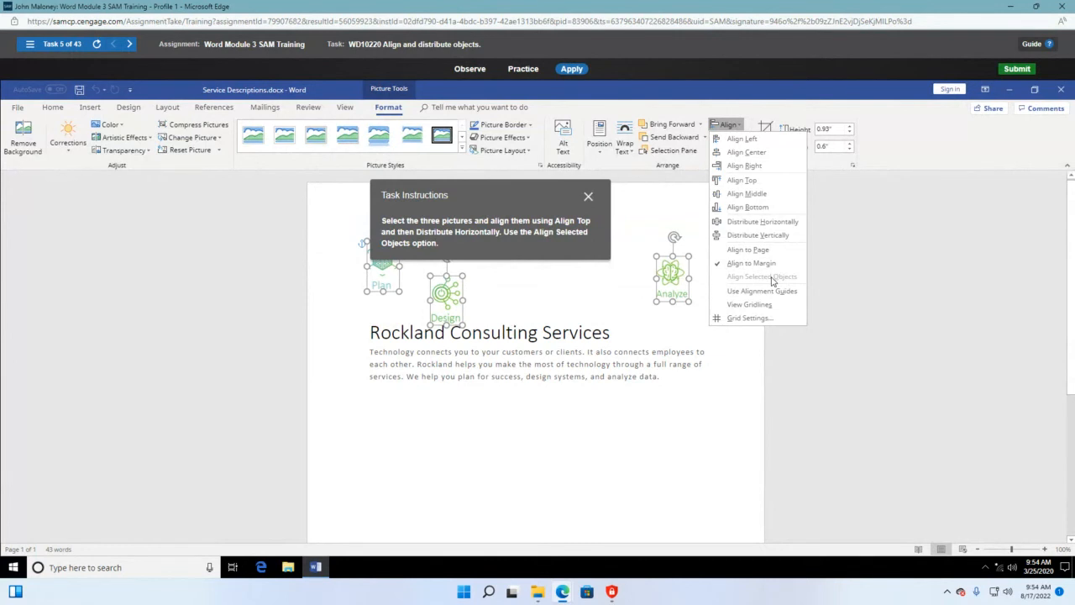
# Start the align and distribute task in Practice mode and select the Plan, Design and Analyze pictures together
pyautogui.click(524, 72)
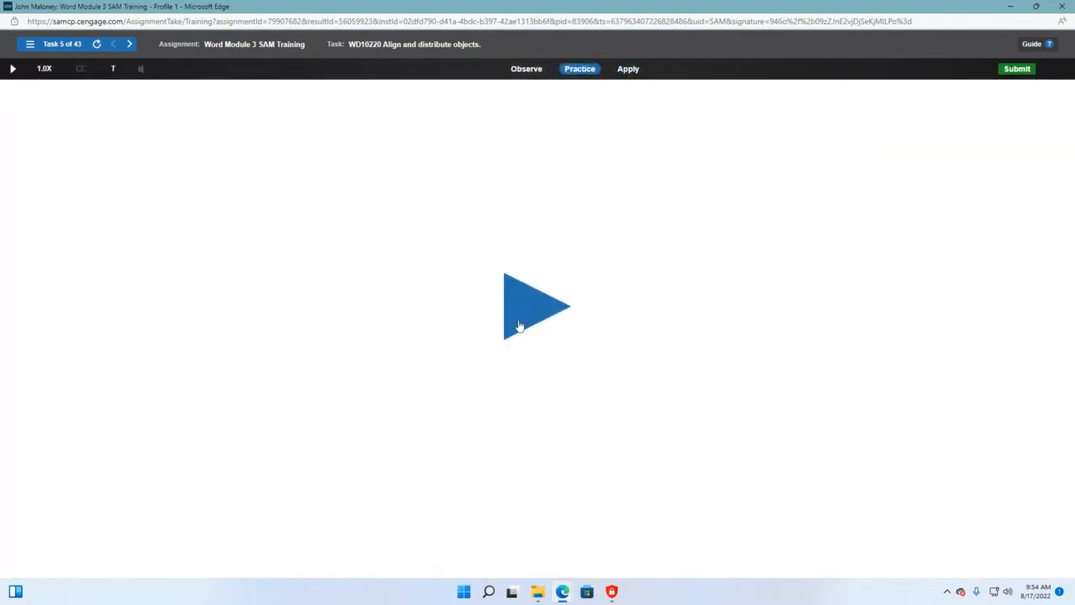
pyautogui.click(518, 326)
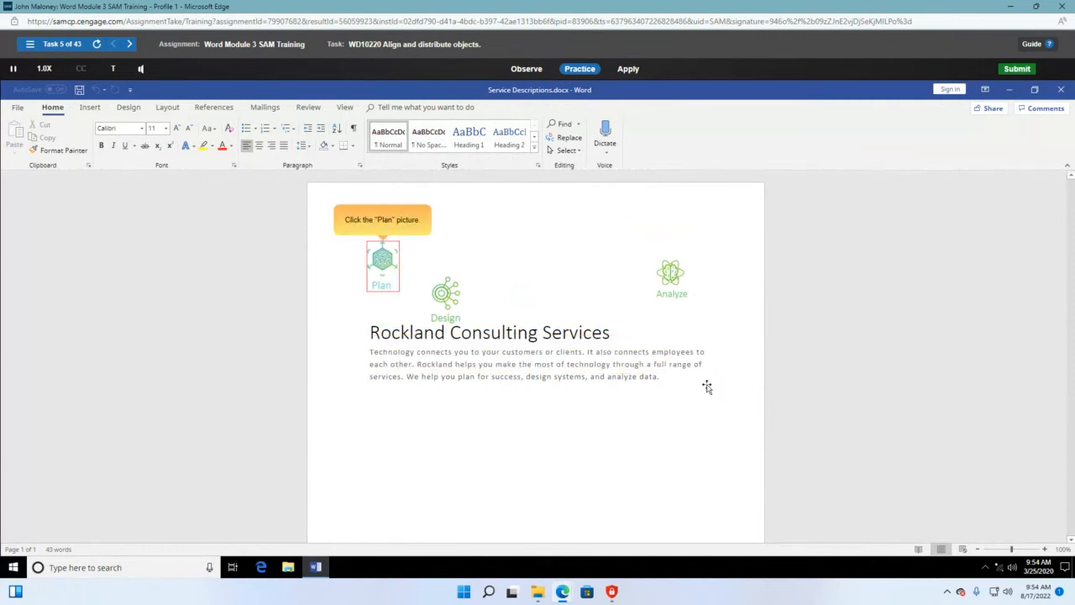
pyautogui.click(383, 261)
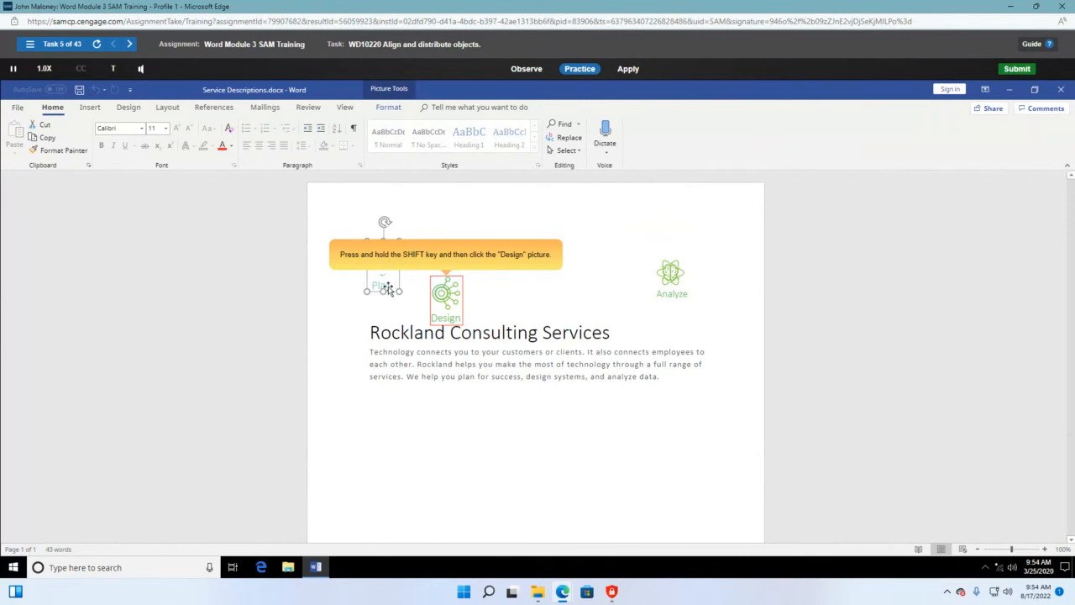
pyautogui.keyDown('shift'); pyautogui.click(456, 308); pyautogui.keyUp('shift')
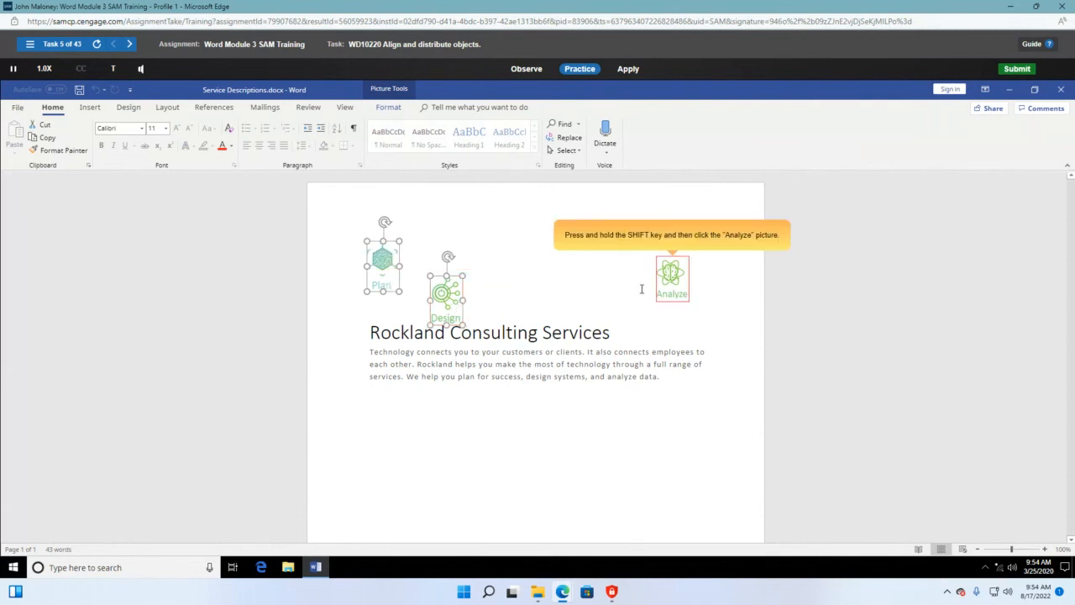
pyautogui.keyDown('shift'); pyautogui.click(671, 289); pyautogui.keyUp('shift')
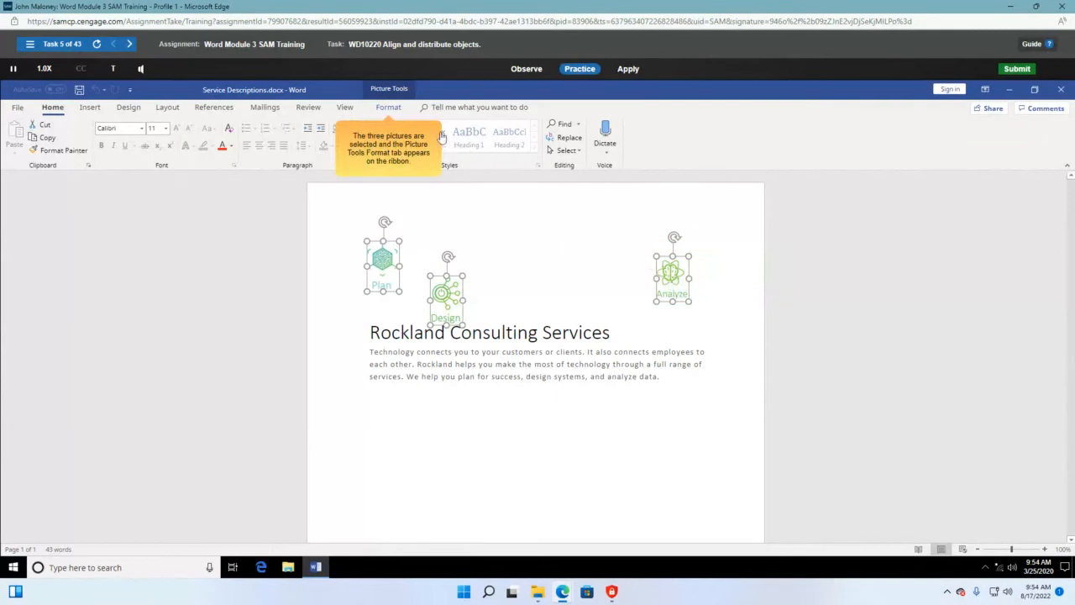
# Turn on Align Selected Objects for the three pictures and align them with Align Top
pyautogui.click(391, 110)
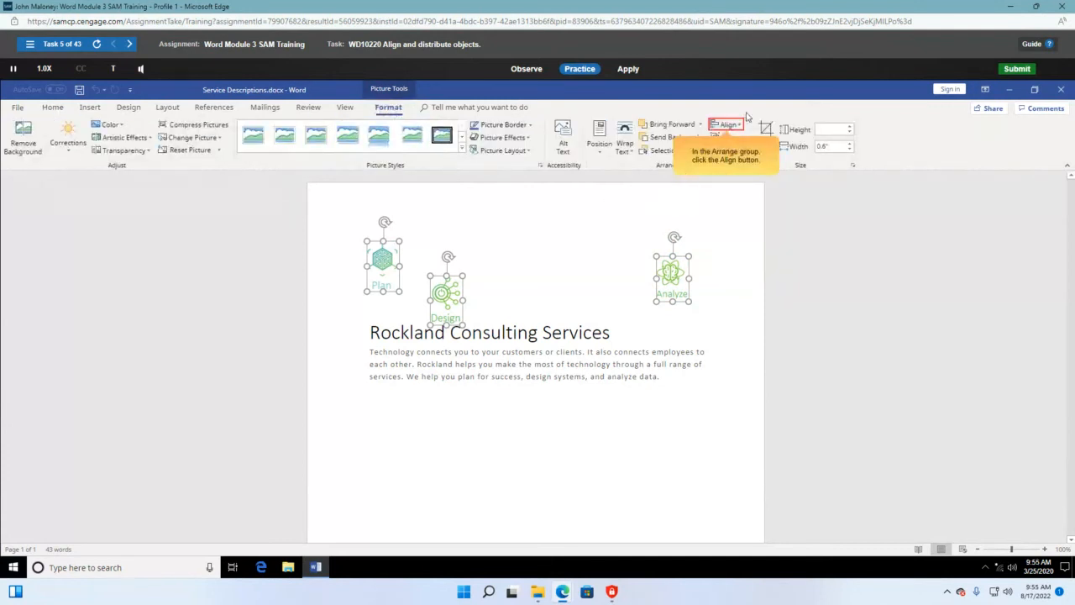
pyautogui.click(743, 128)
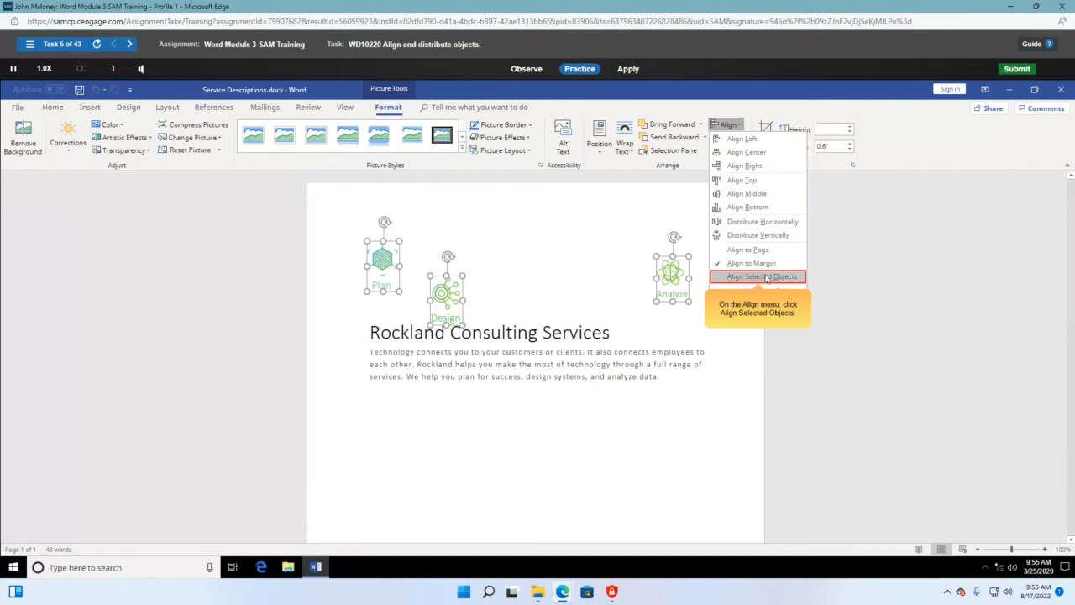
pyautogui.click(766, 277)
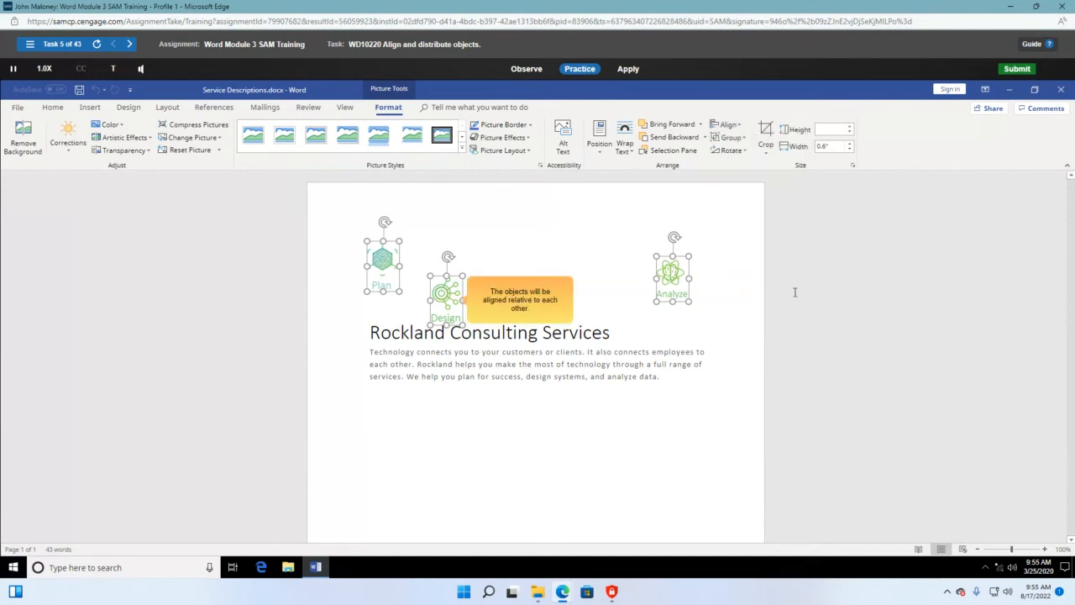
pyautogui.click(727, 124)
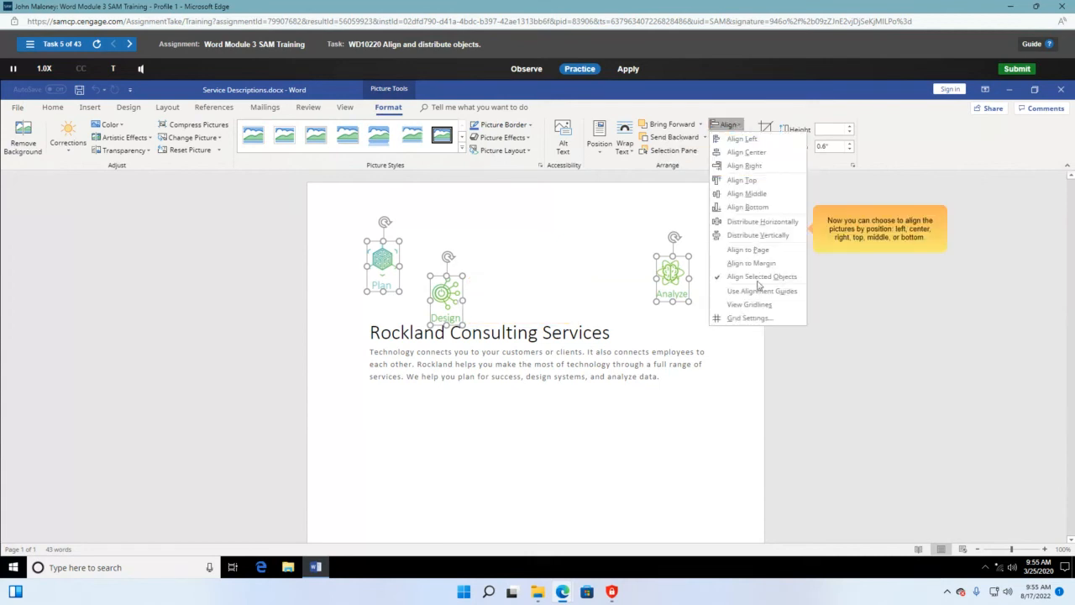
pyautogui.click(738, 180)
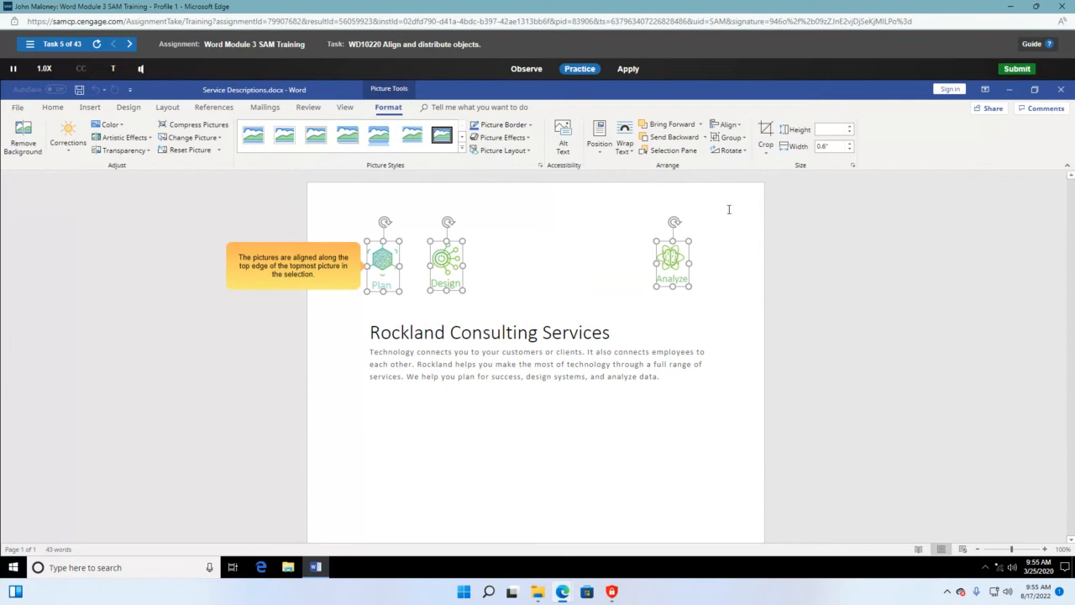
# Distribute the three selected pictures horizontally and switch the align and distribute task to Apply mode
pyautogui.click(741, 126)
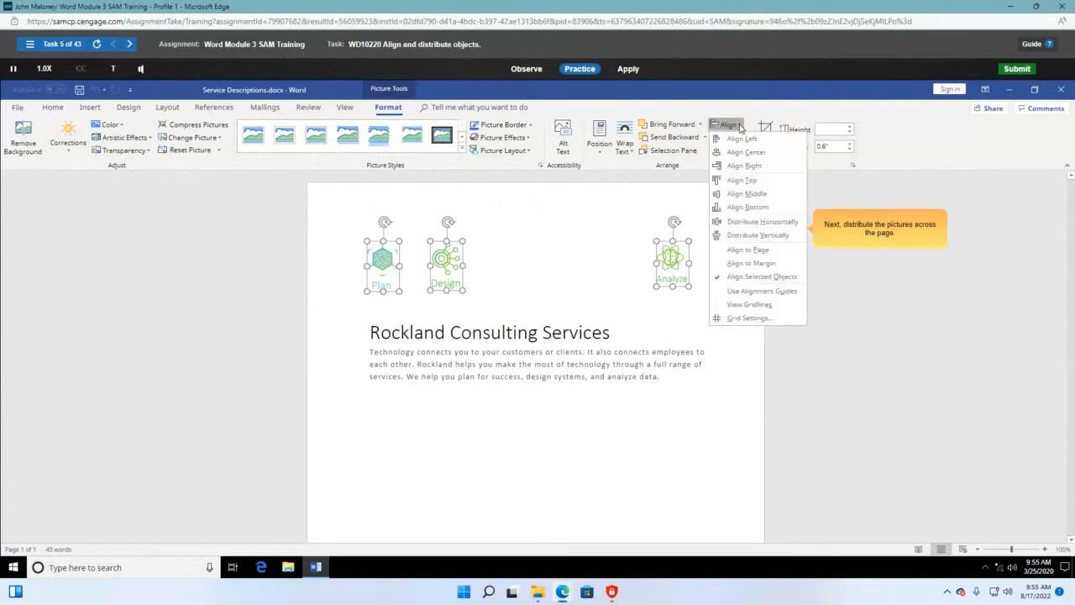
pyautogui.click(756, 223)
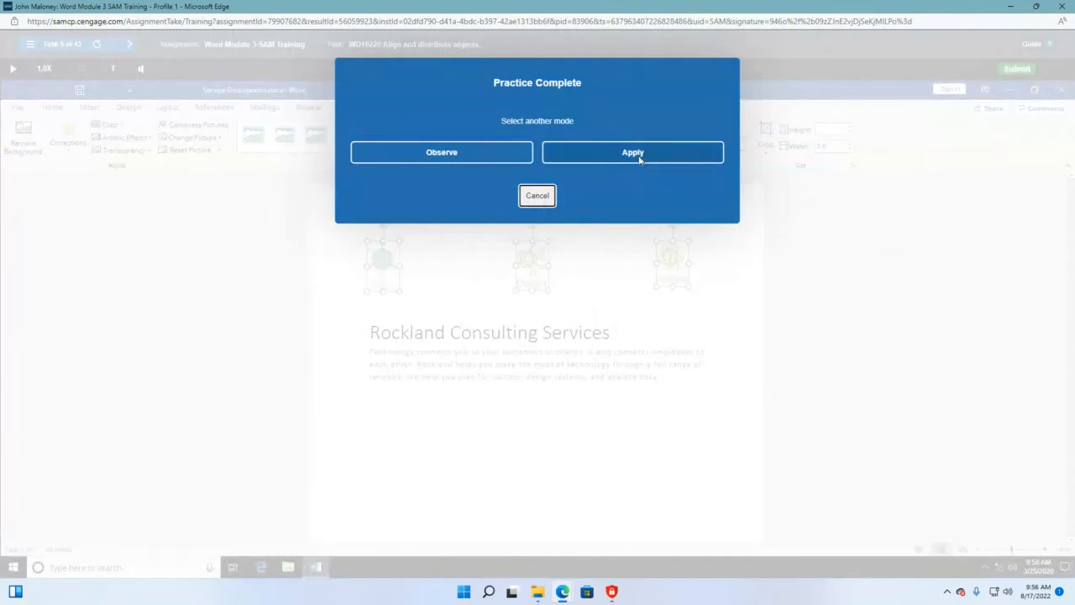
pyautogui.click(635, 155)
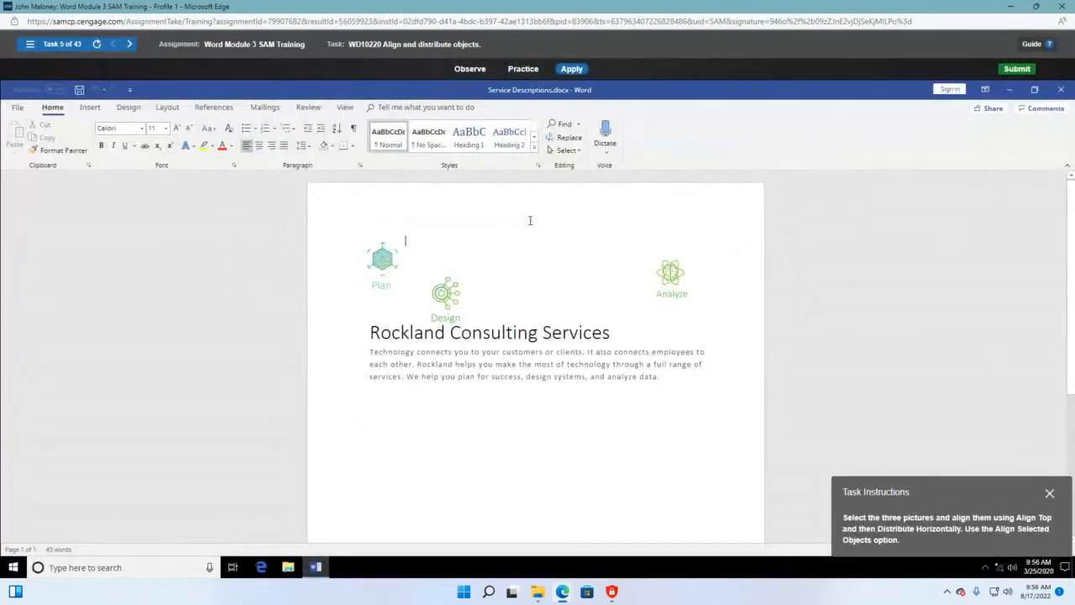
# Try to select the Plan, Analyze and Design pictures together and align them with the Align Selected Objects option
pyautogui.click(380, 259)
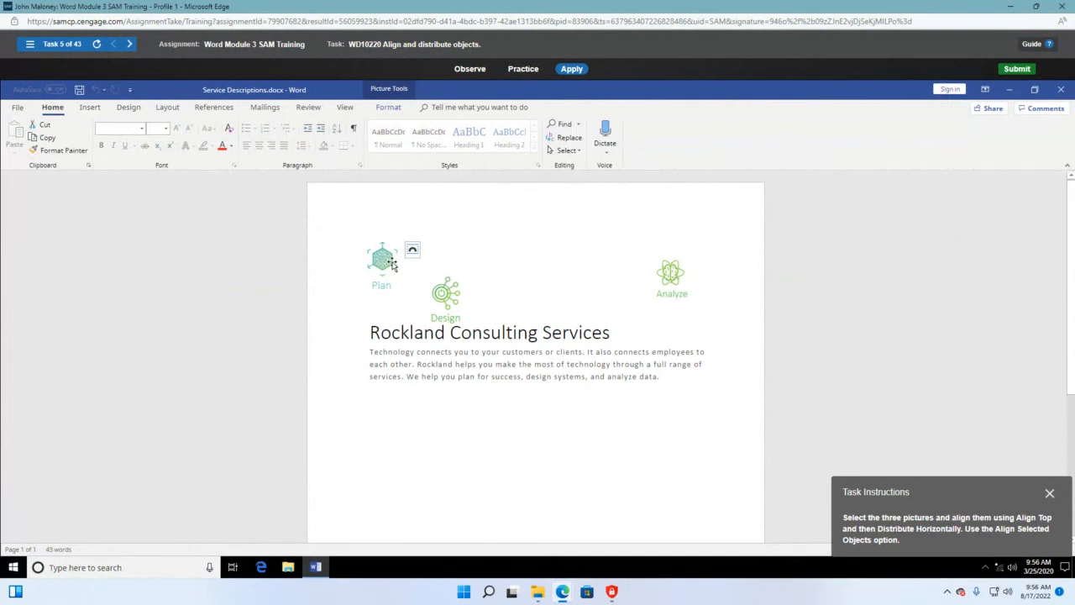
pyautogui.moveTo(391, 266); pyautogui.dragTo(393, 266)
pyautogui.click(662, 272)
pyautogui.keyDown('shift'); pyautogui.click(443, 294); pyautogui.keyUp('shift')
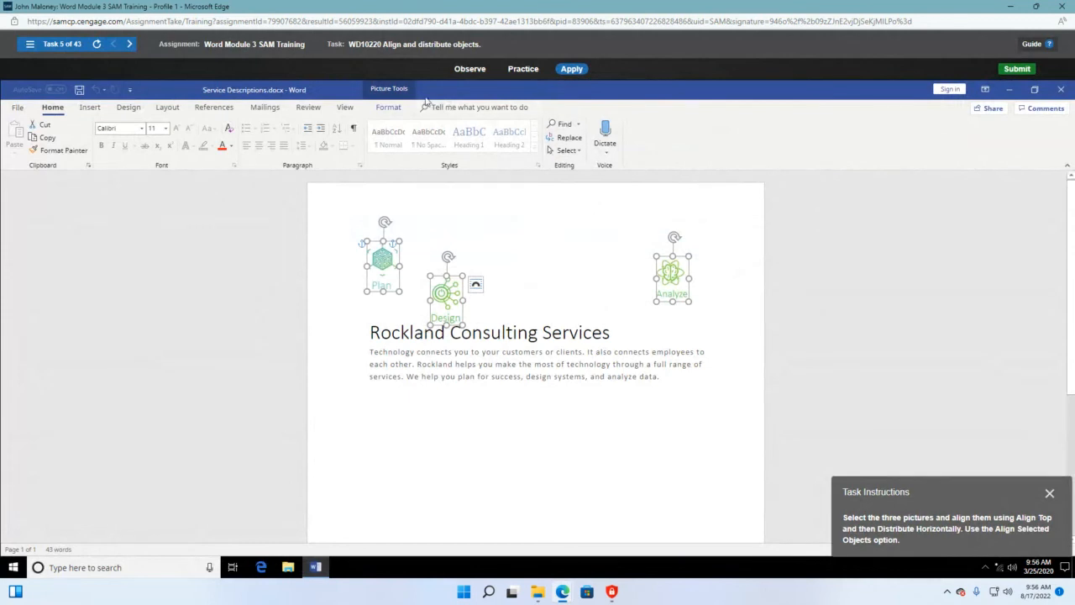
pyautogui.click(391, 108)
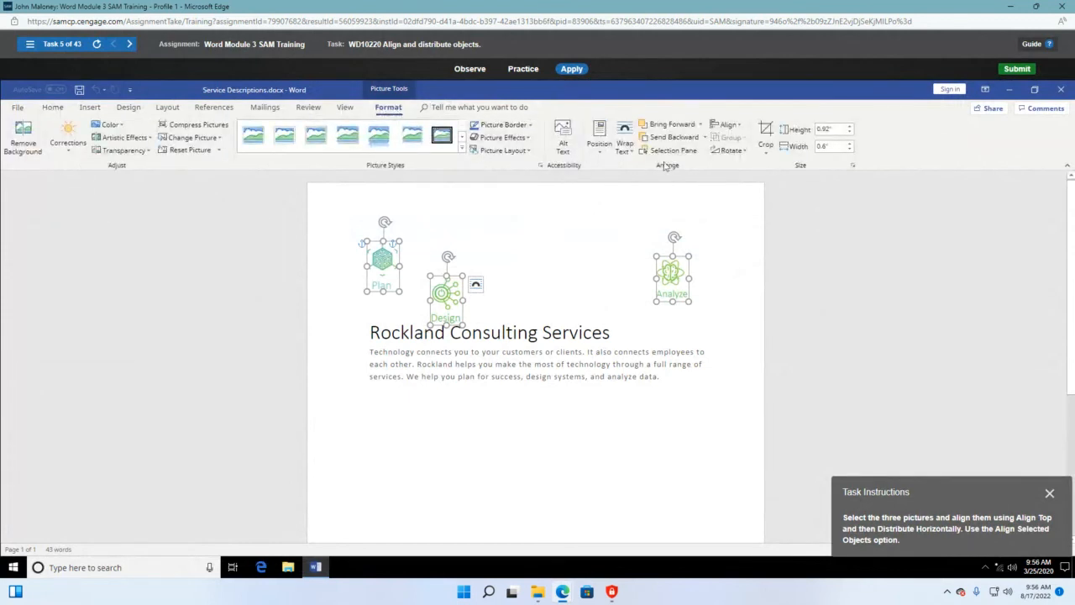
pyautogui.click(742, 126)
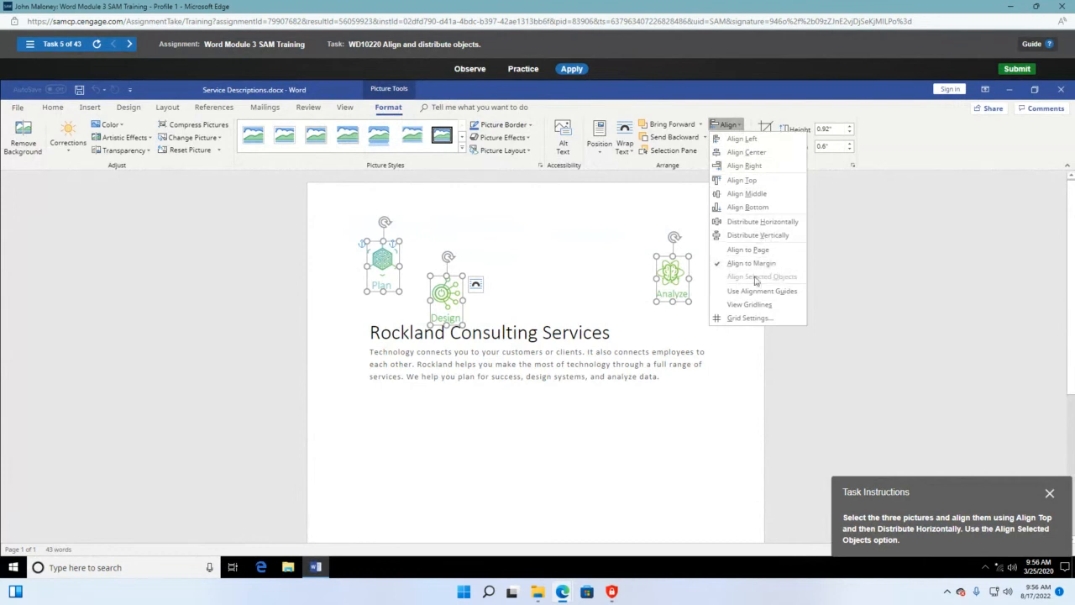
pyautogui.click(596, 266)
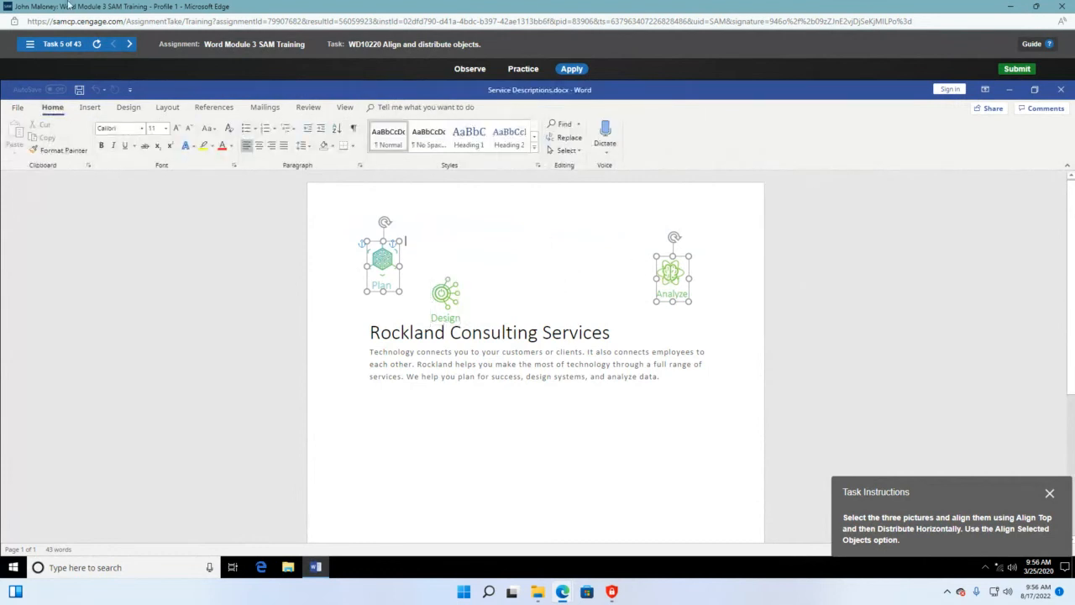
# Go to the Apply a shape style task in the task list and move its instructions beside the page
pyautogui.click(29, 47)
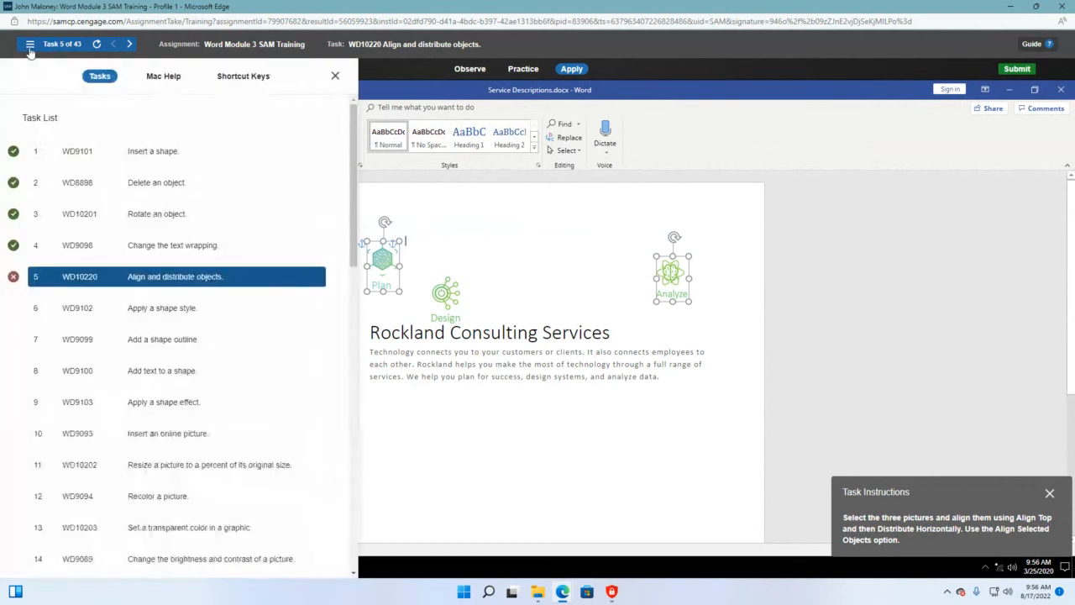
pyautogui.click(178, 311)
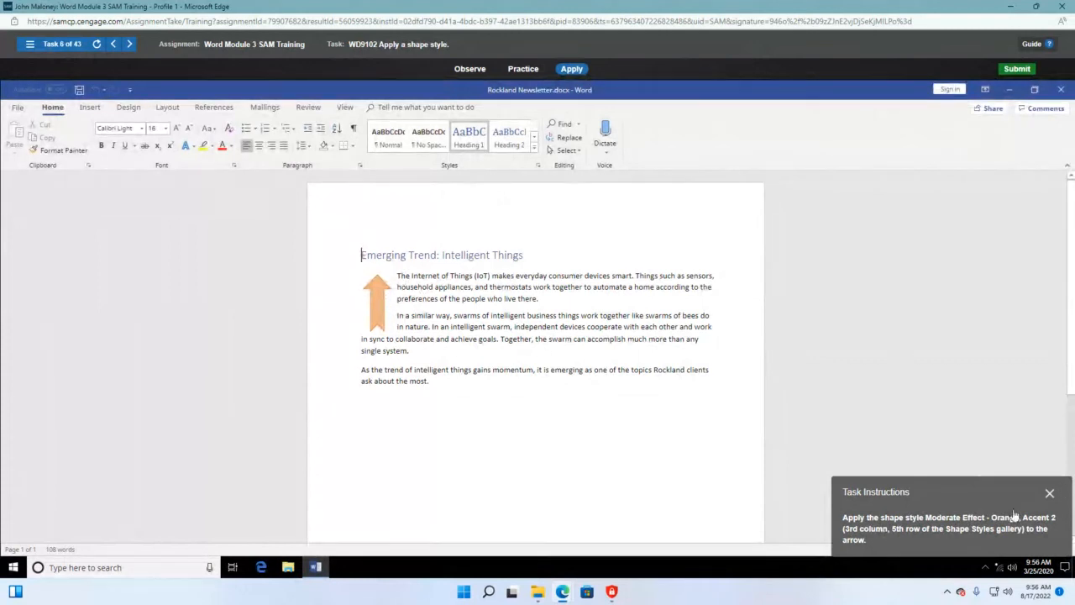
pyautogui.moveTo(967, 497); pyautogui.dragTo(199, 210)
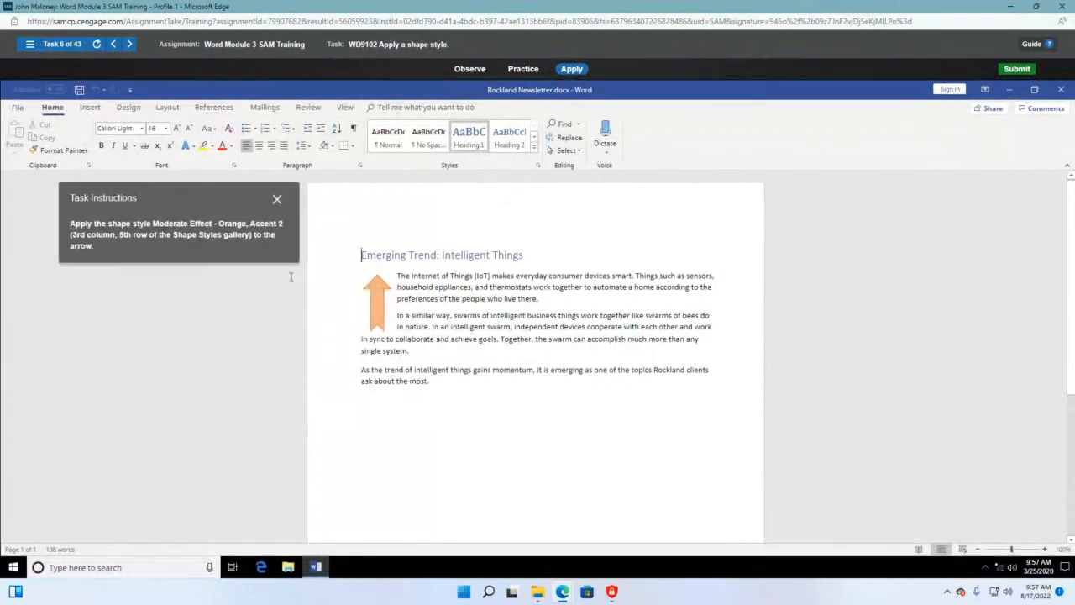
# Apply the shape style Moderate Effect - Orange, Accent 2 to the arrow in the newsletter
pyautogui.click(377, 298)
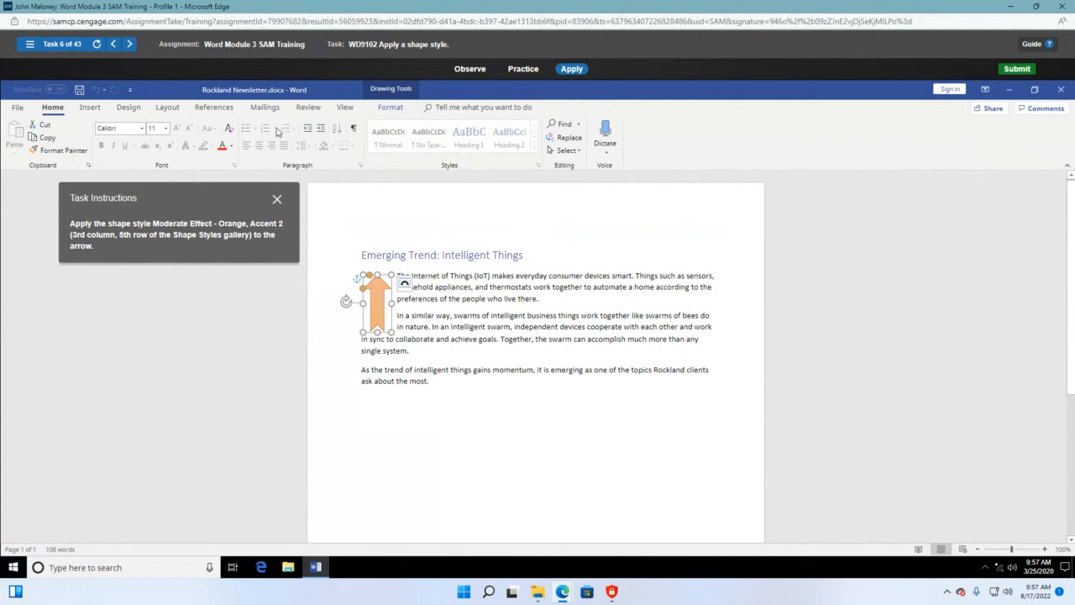
pyautogui.click(391, 108)
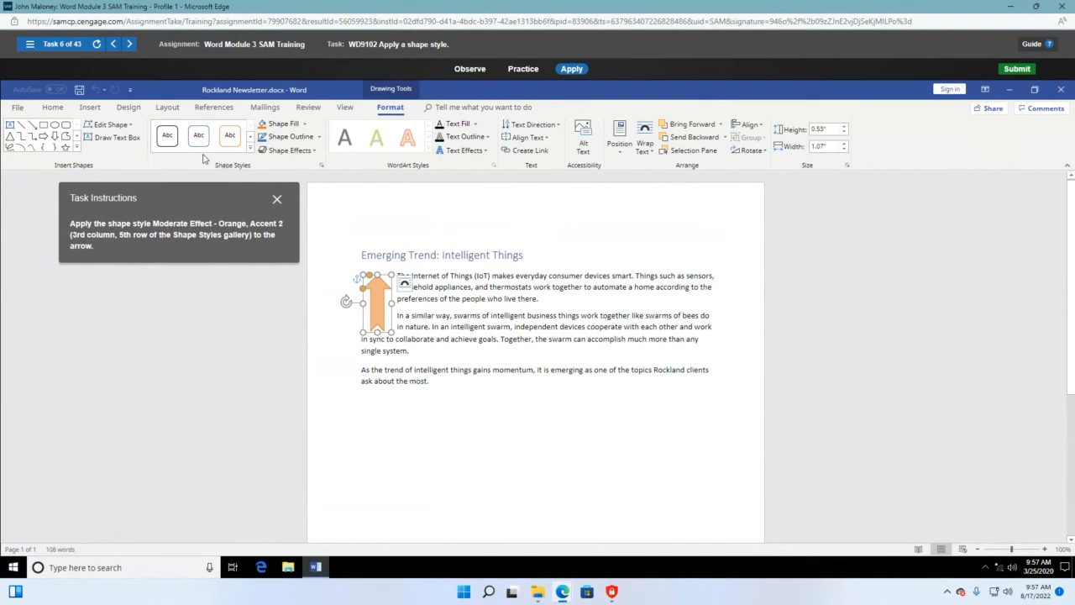
pyautogui.click(249, 147)
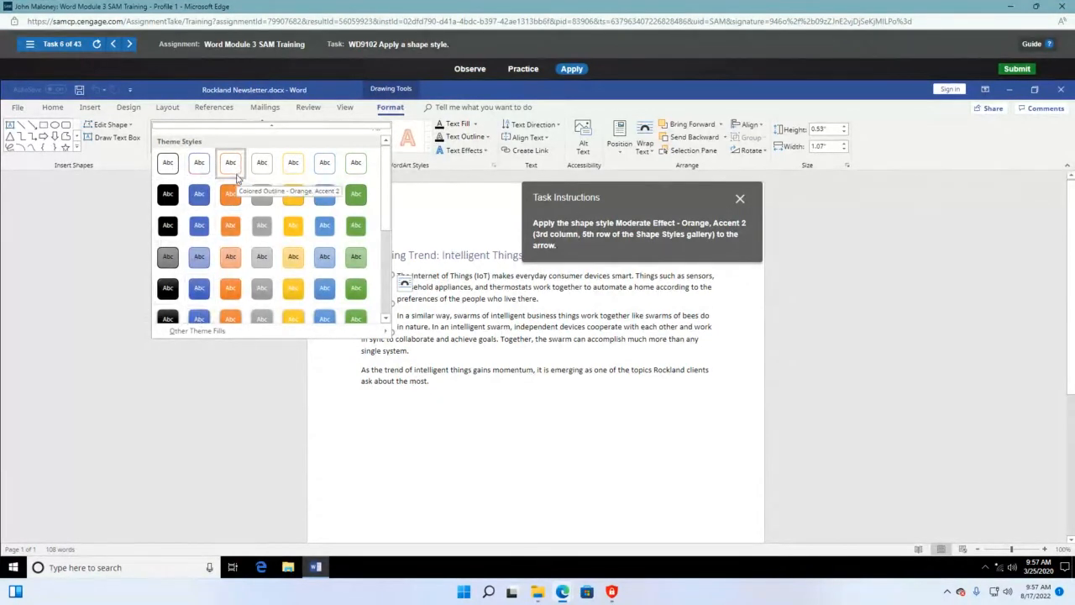
pyautogui.click(231, 288)
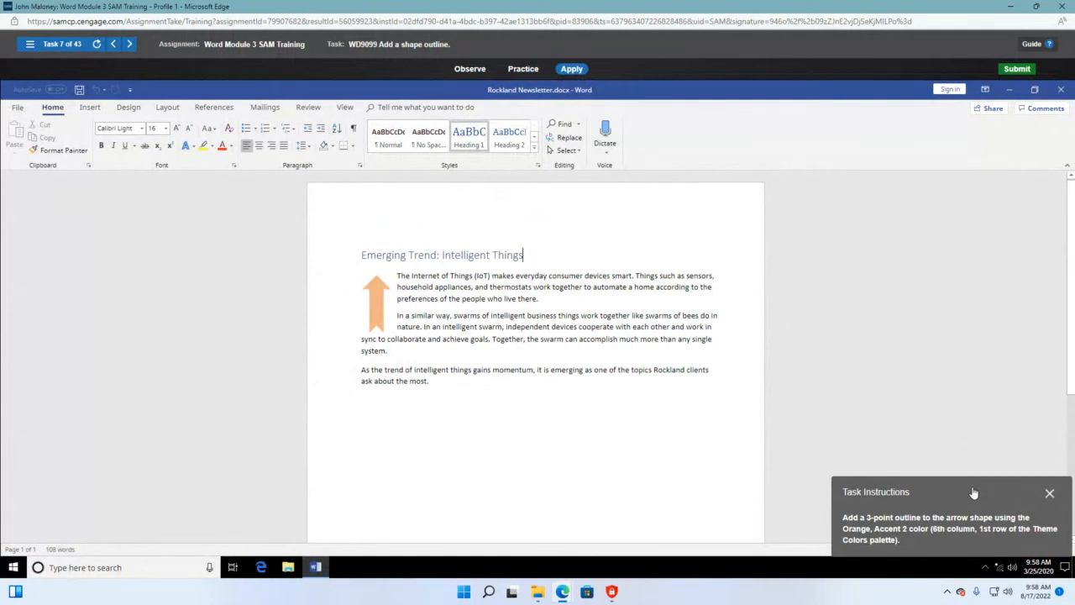
# Move the task instructions beside the page and set the arrow's outline color to Orange, Accent 2
pyautogui.moveTo(974, 493); pyautogui.dragTo(882, 304)
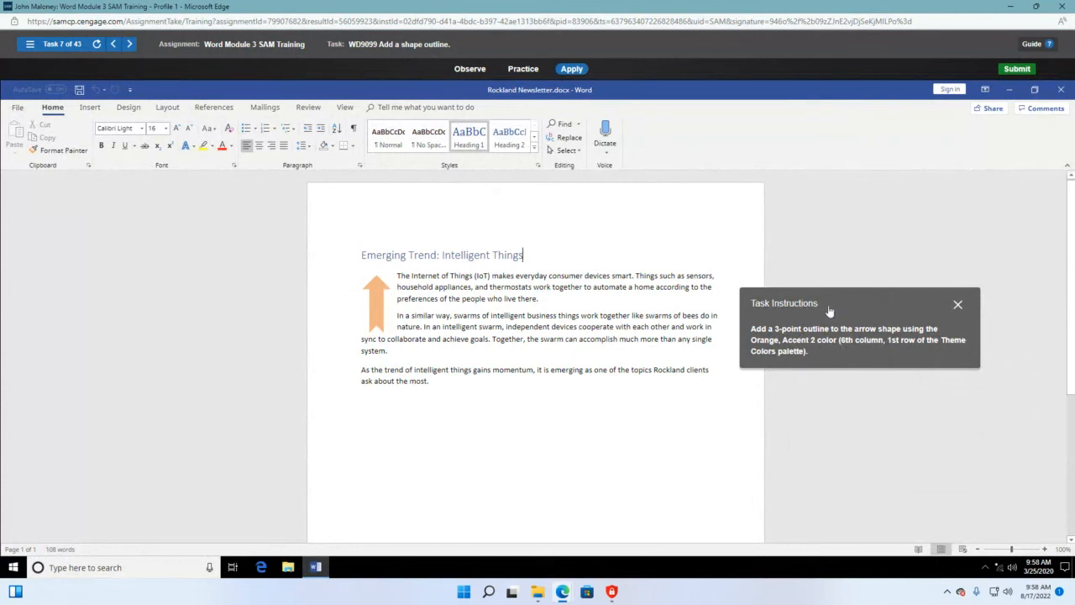
pyautogui.click(368, 277)
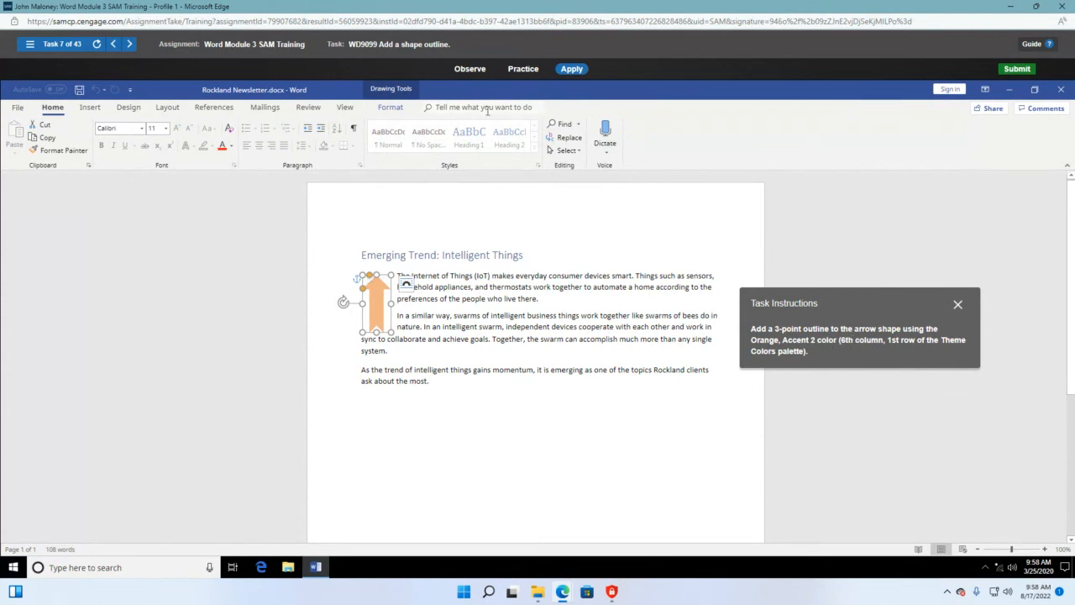
pyautogui.click(395, 108)
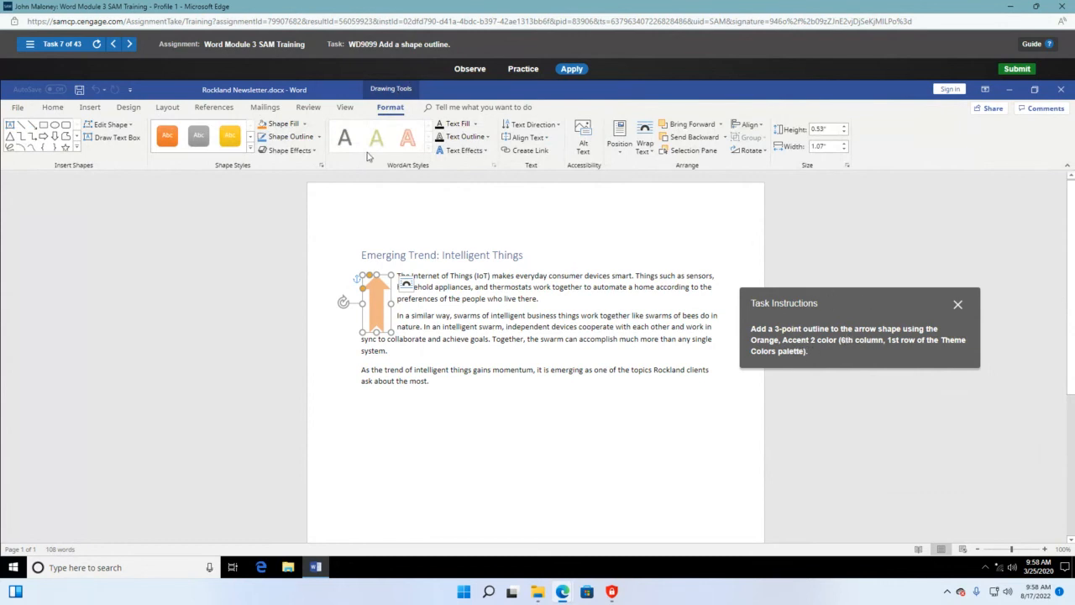
pyautogui.click(320, 137)
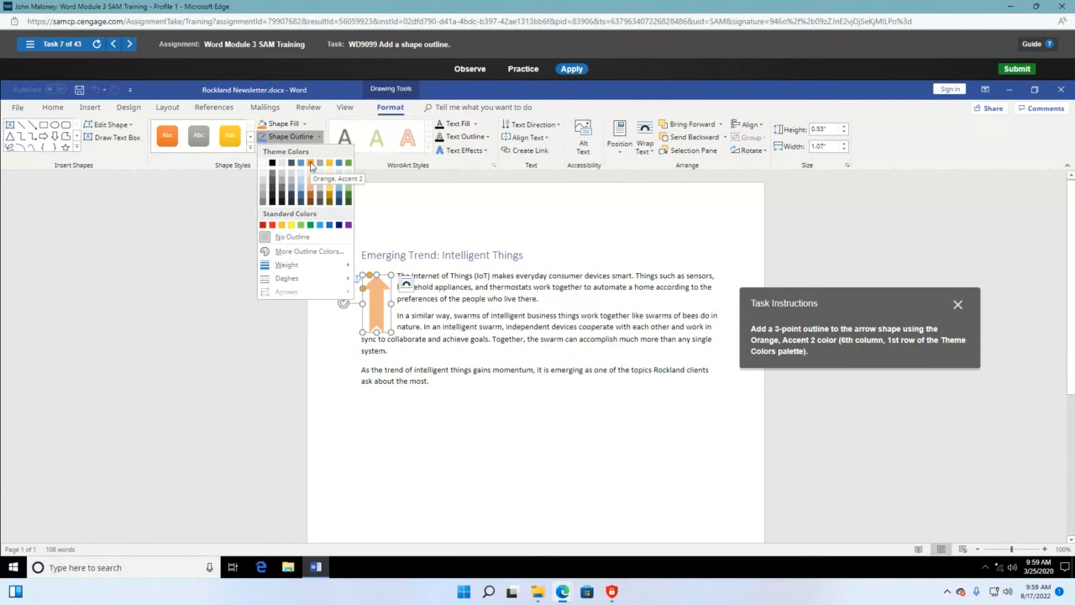
pyautogui.click(310, 163)
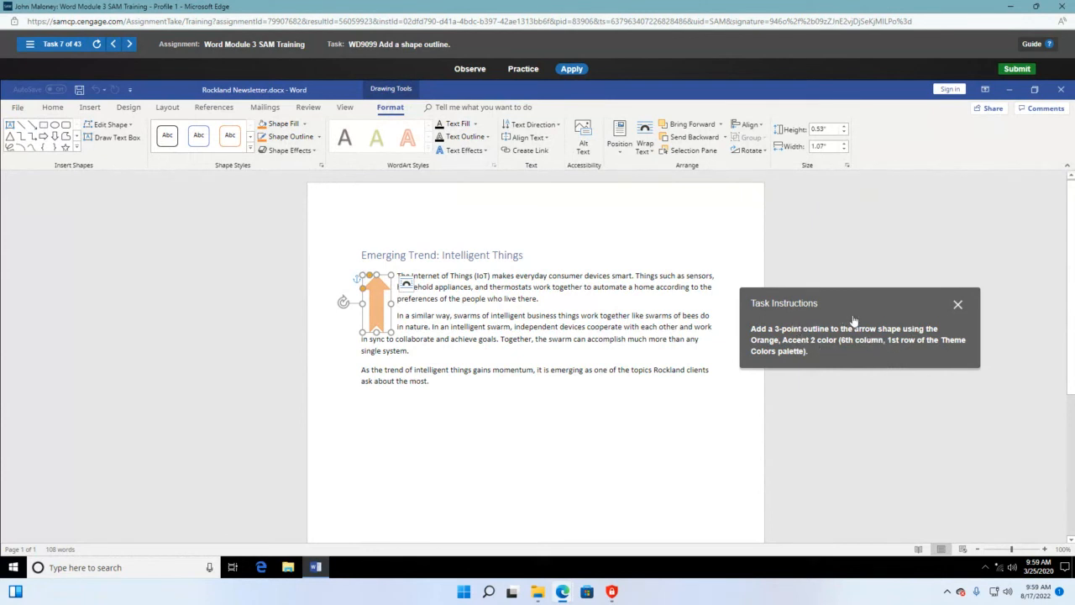
# Set the weight of the arrow's Orange, Accent 2 outline to 3 pt
pyautogui.click(318, 137)
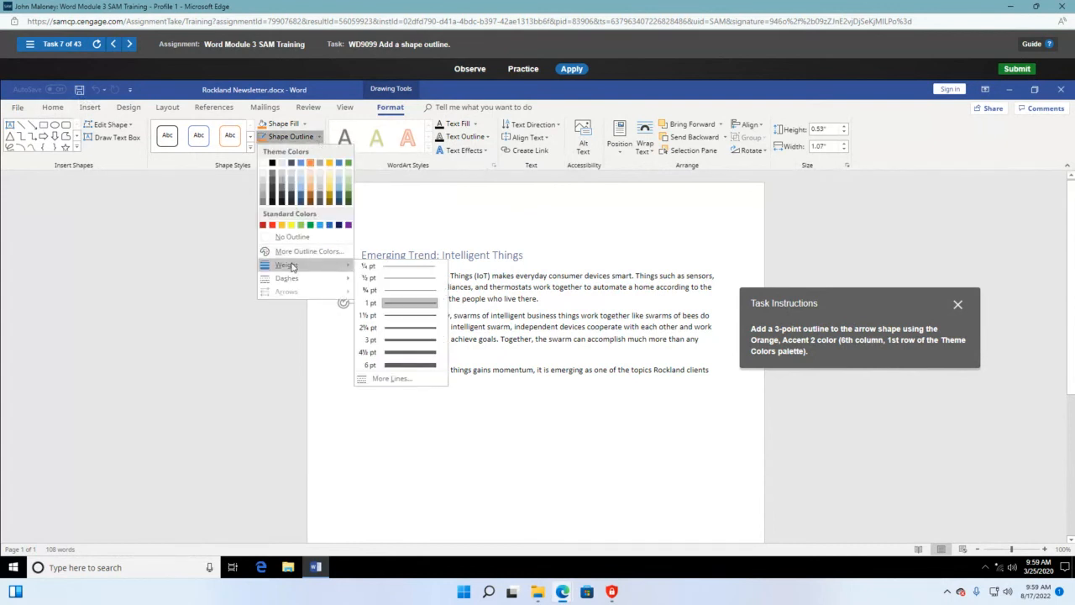
pyautogui.moveTo(316, 269)
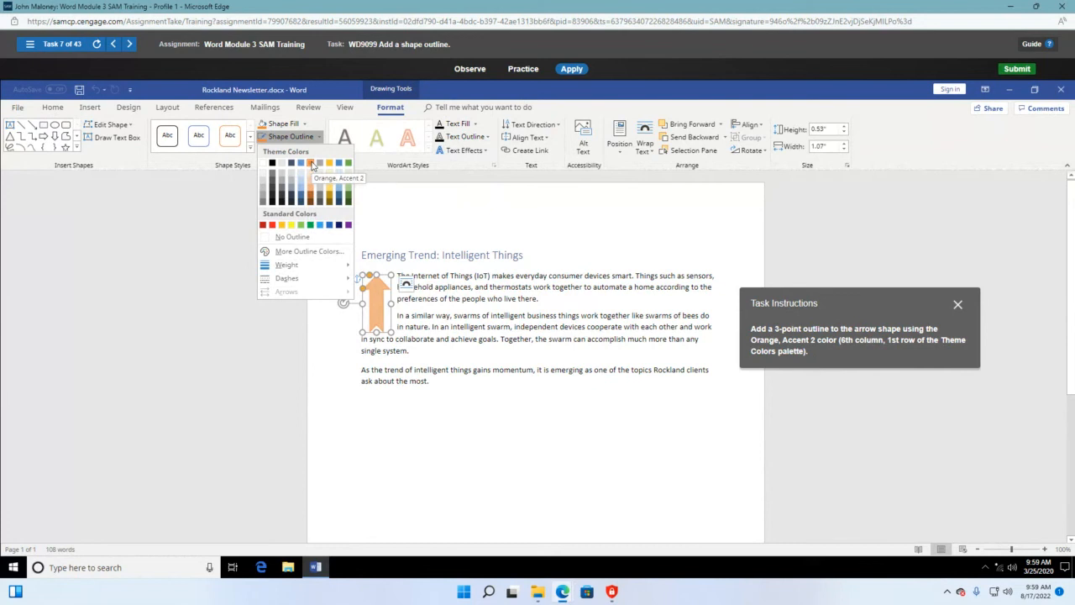
pyautogui.click(311, 163)
pyautogui.moveTo(287, 265)
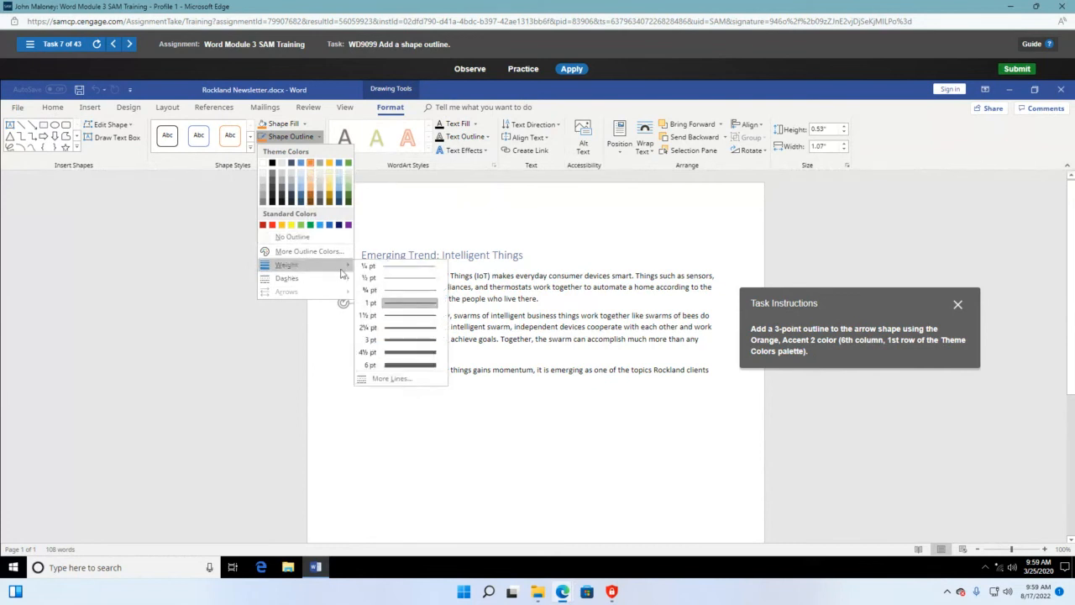
pyautogui.click(404, 341)
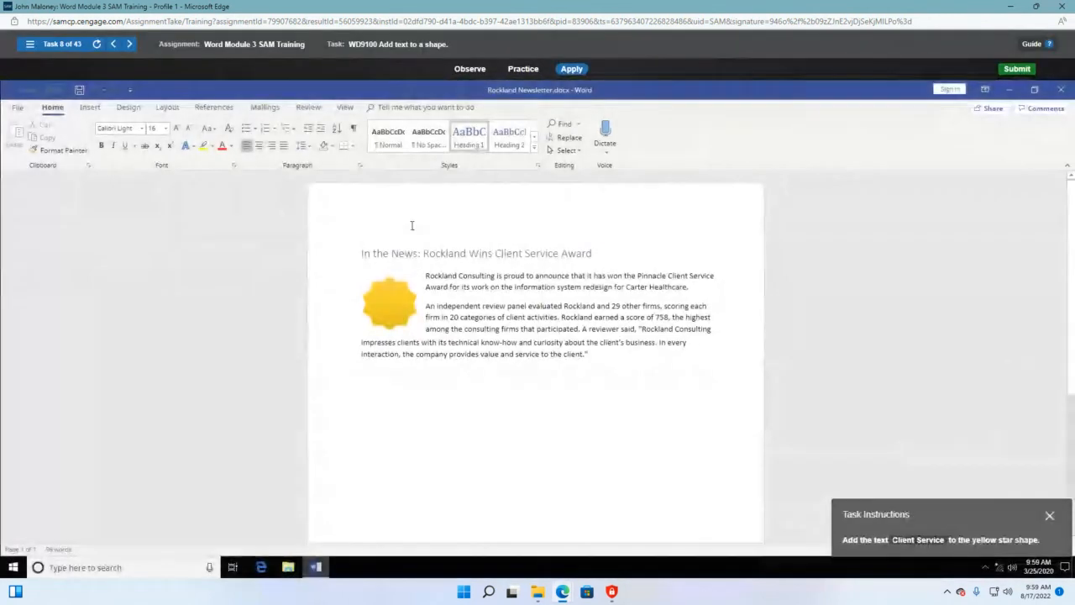
# Move the task instructions clear of the text and add the text Client Service to the yellow star shape
pyautogui.moveTo(963, 513); pyautogui.dragTo(891, 180)
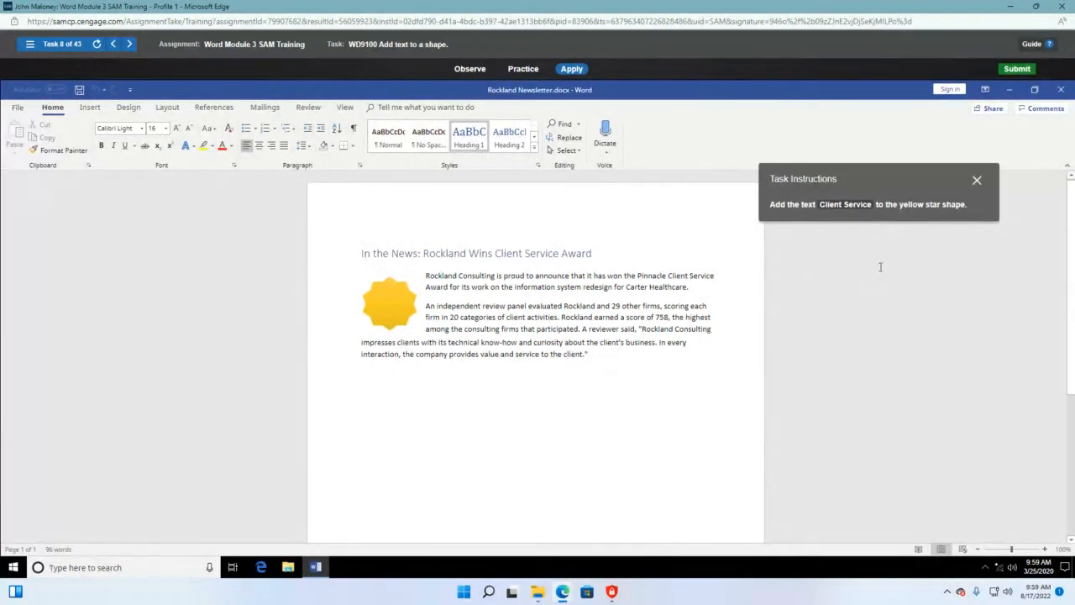
pyautogui.click(397, 284)
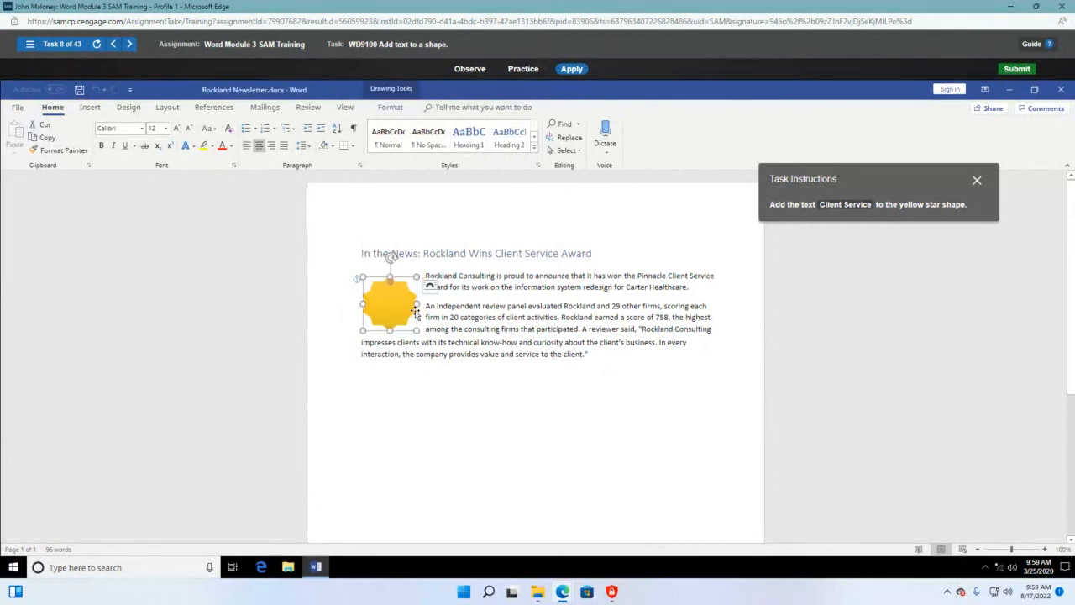
pyautogui.click(415, 312)
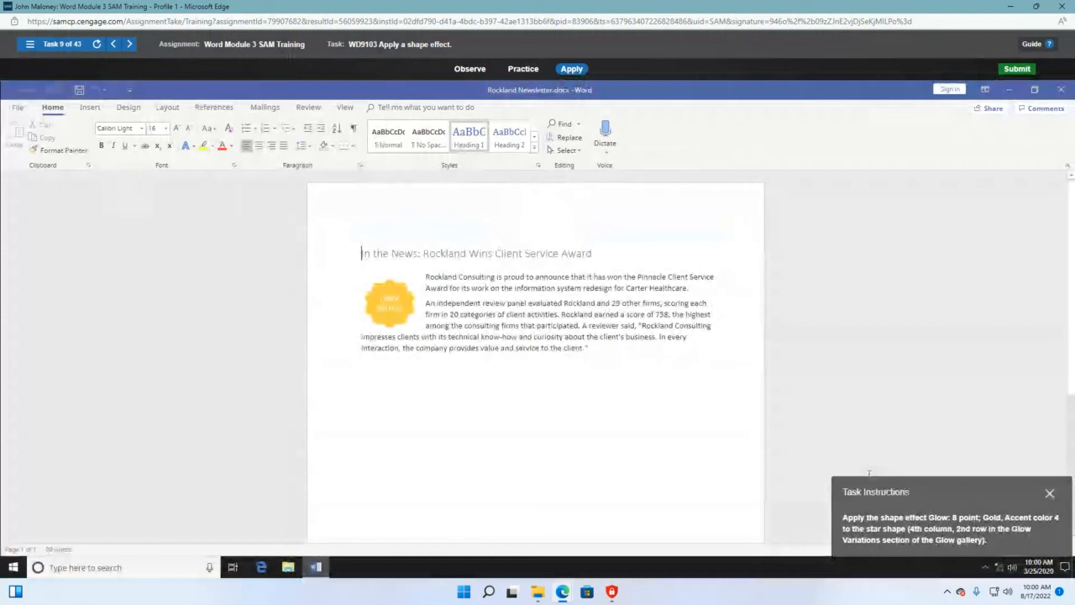
# Apply the shape effect Glow: 8 point; Gold, Accent color 4 to the Client Service star shape
pyautogui.moveTo(944, 495); pyautogui.dragTo(888, 157)
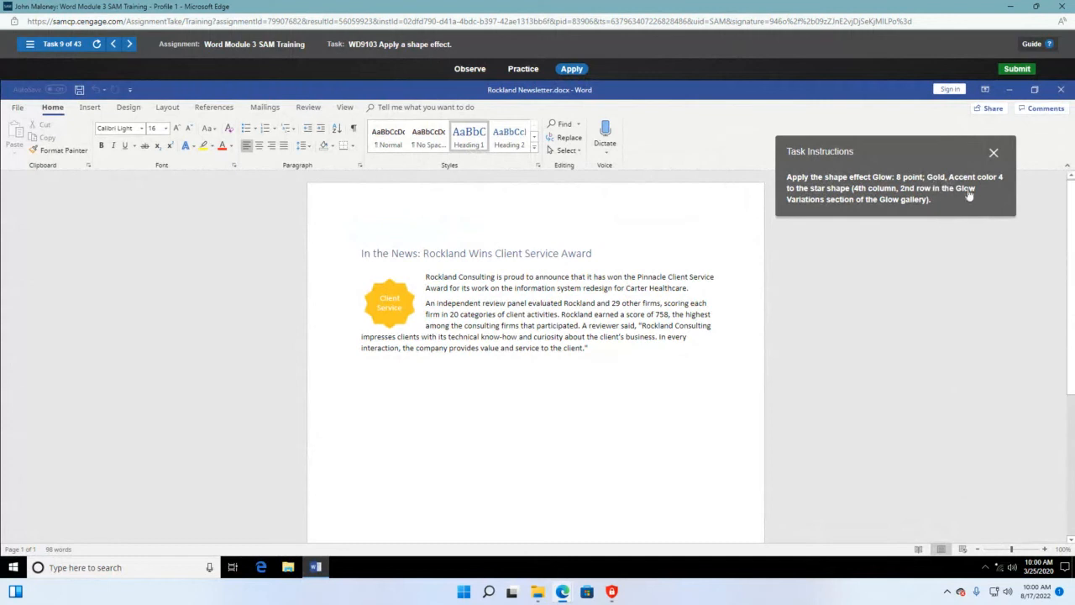
pyautogui.click(371, 288)
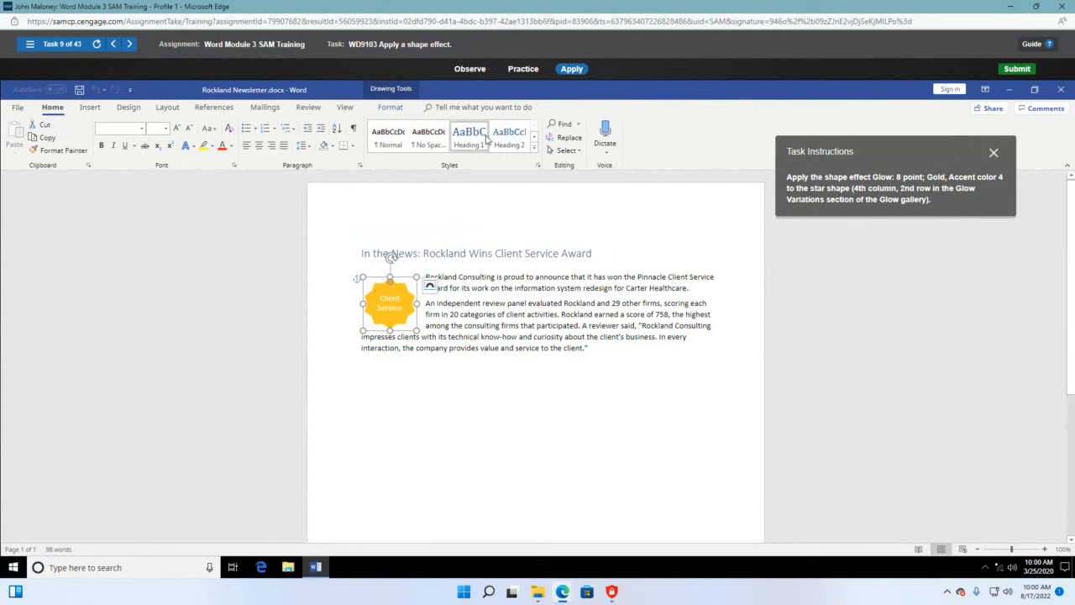
pyautogui.click(390, 107)
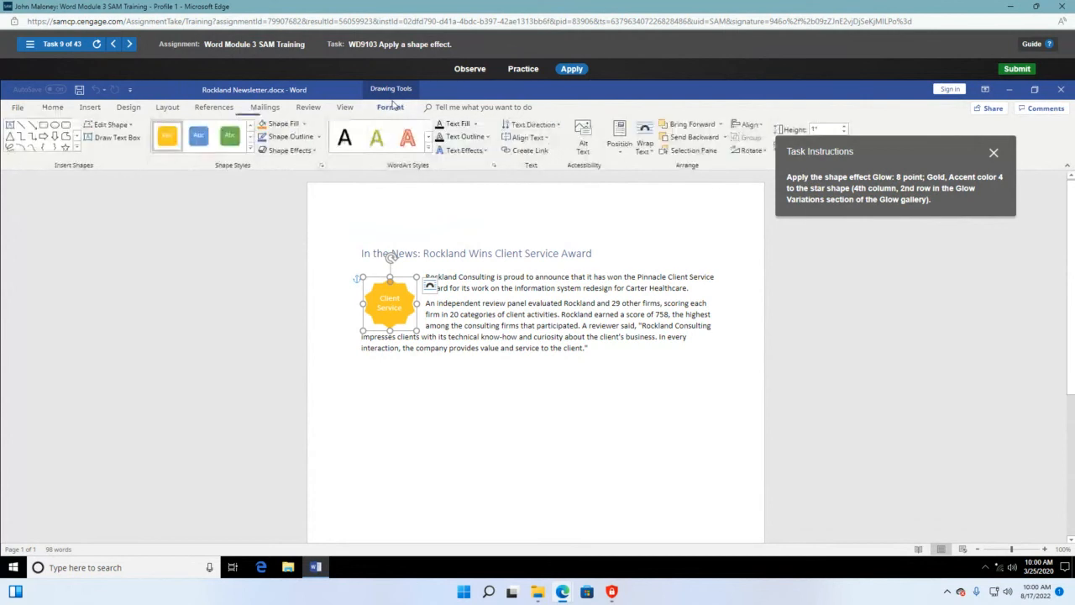
pyautogui.click(315, 150)
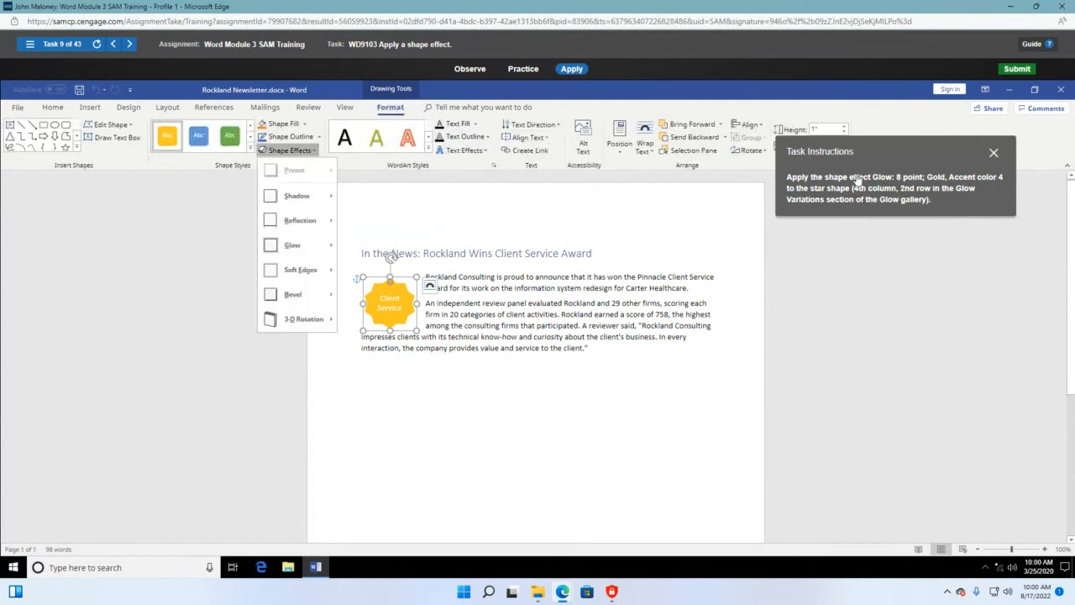
pyautogui.moveTo(883, 151); pyautogui.dragTo(534, 174)
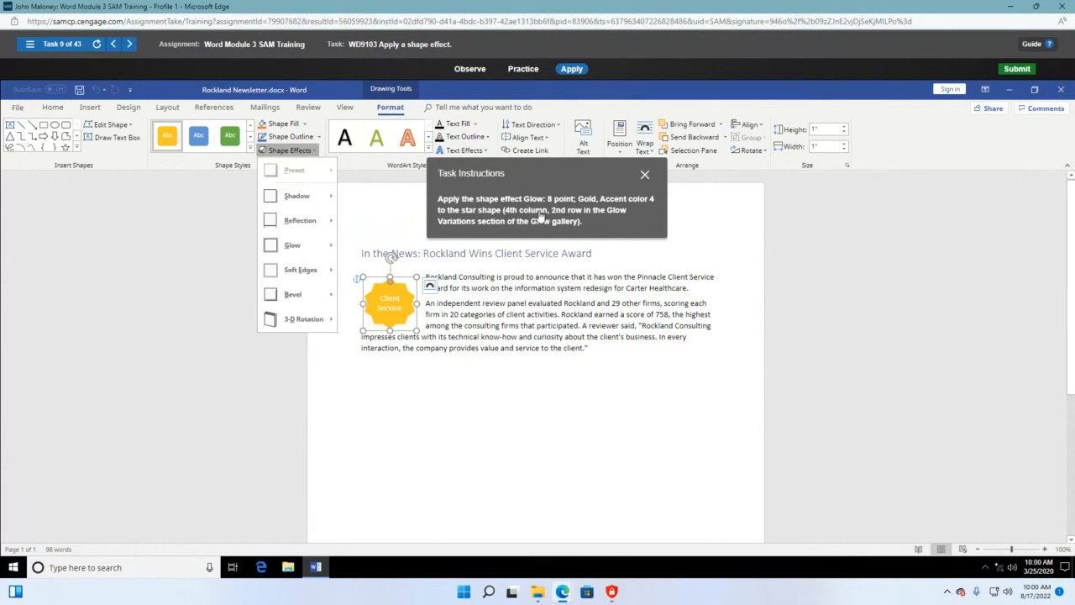
pyautogui.moveTo(302, 247)
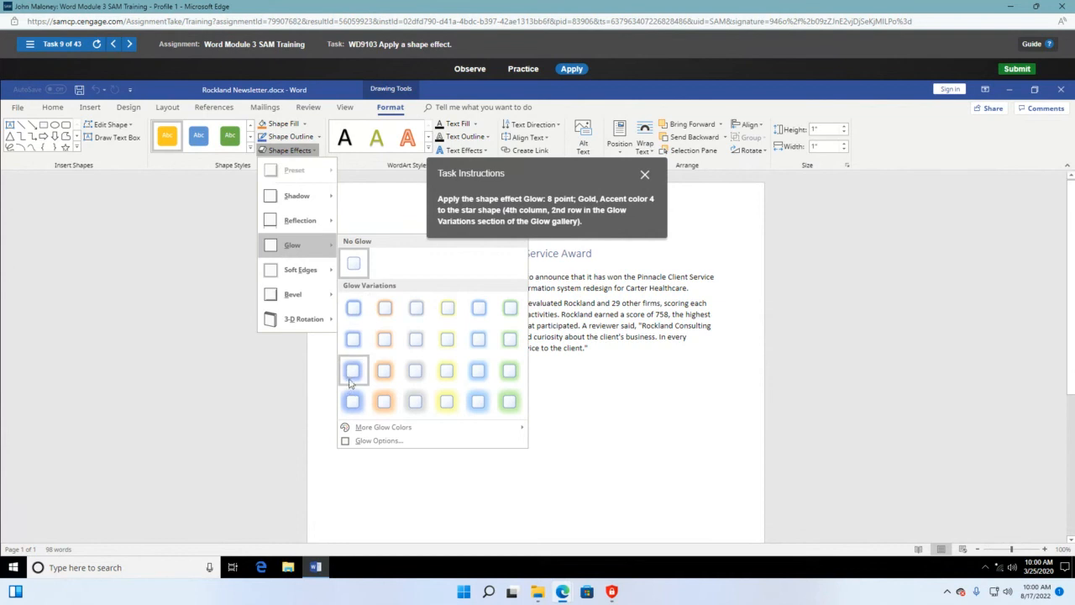
pyautogui.click(446, 339)
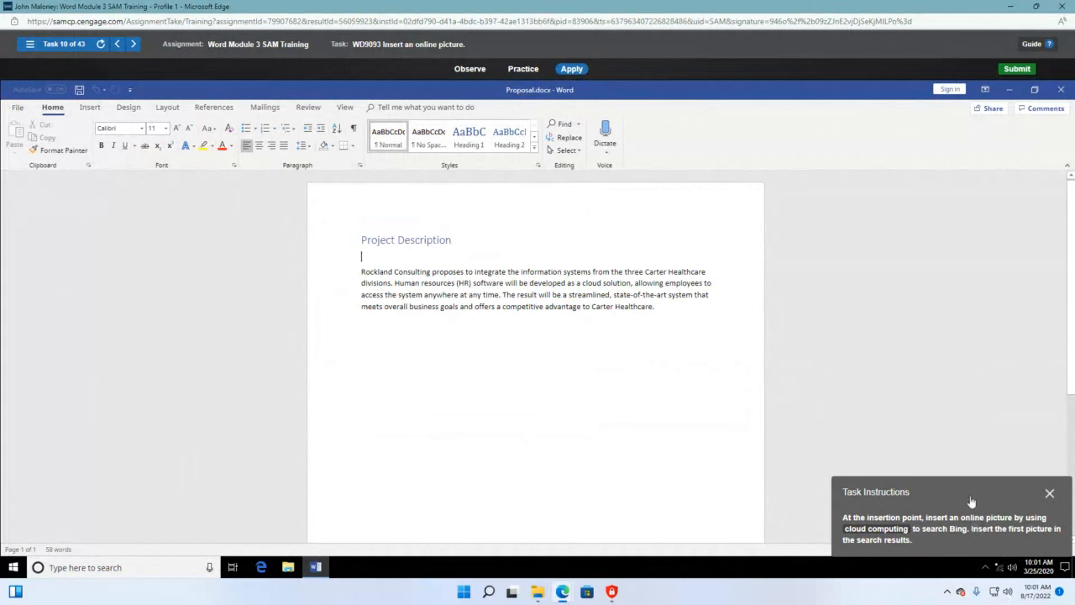
# Move the task instructions beside the page and try to search Bing online pictures for cloud computing
pyautogui.moveTo(983, 488); pyautogui.dragTo(896, 176)
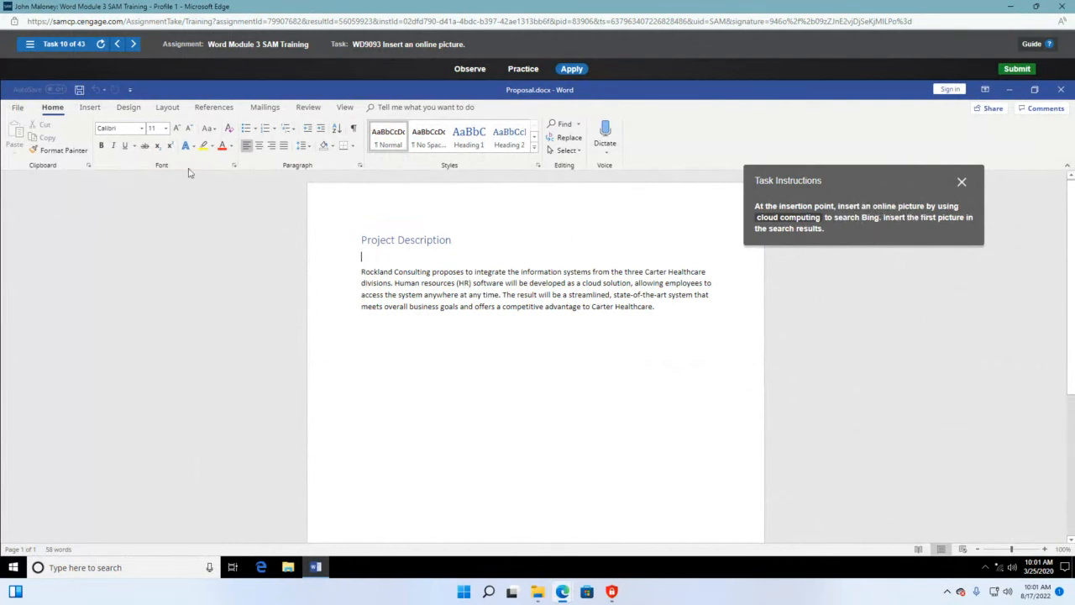
pyautogui.click(94, 110)
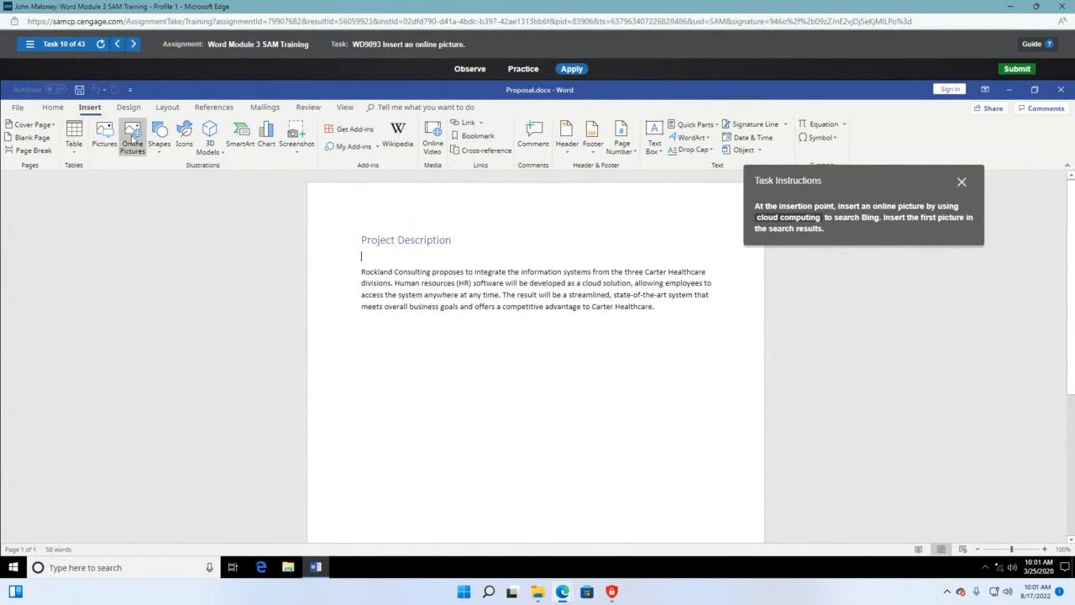
pyautogui.click(132, 139)
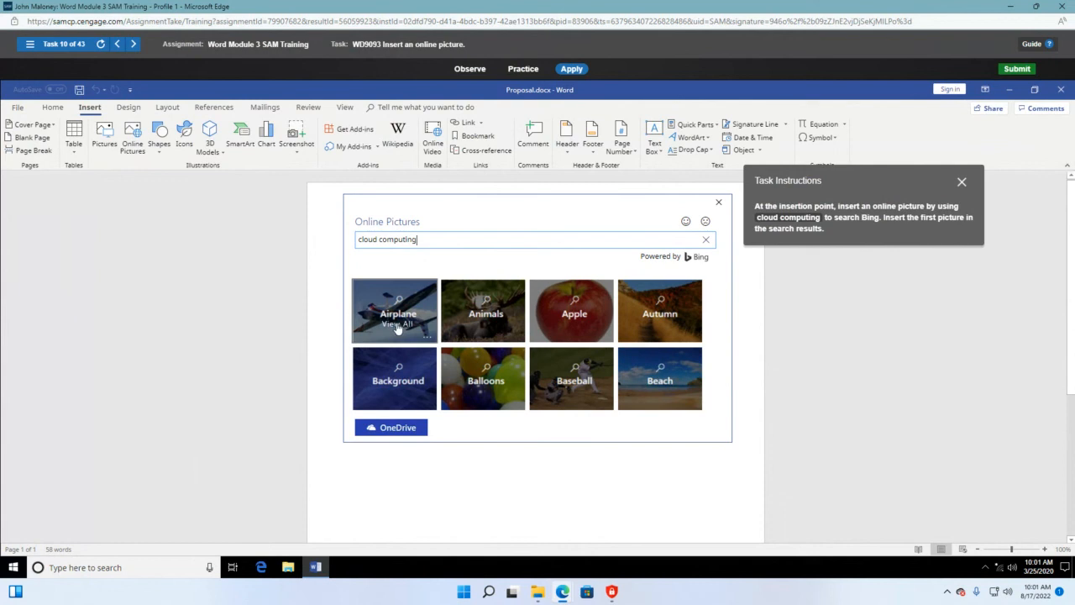
pyautogui.press('Return')
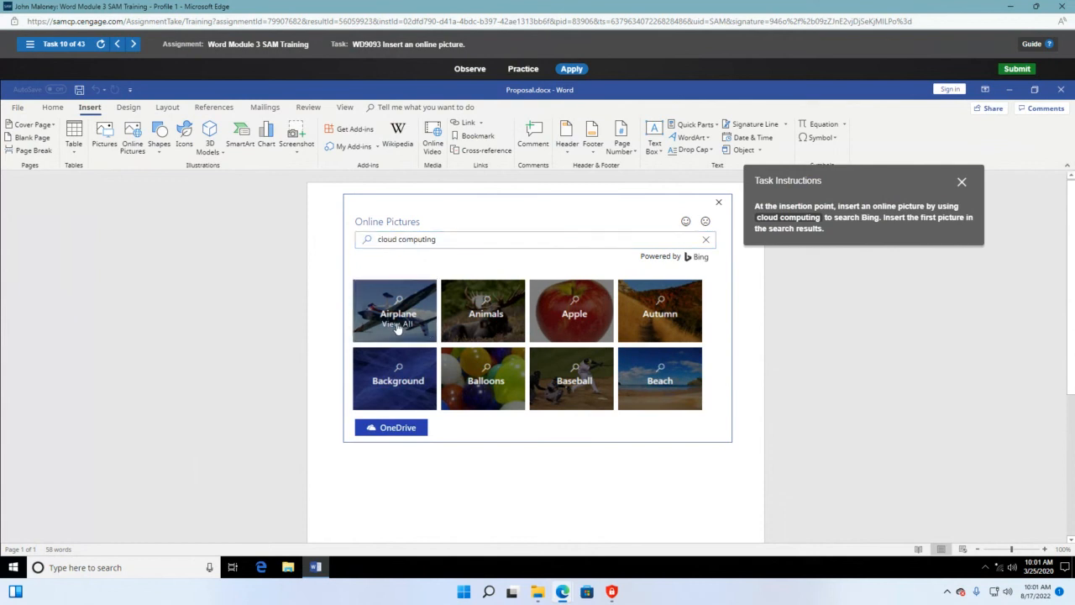
pyautogui.moveTo(880, 183)
pyautogui.mouseDown()
pyautogui.moveTo(930, 238)
pyautogui.moveTo(895, 189)
pyautogui.mouseUp()
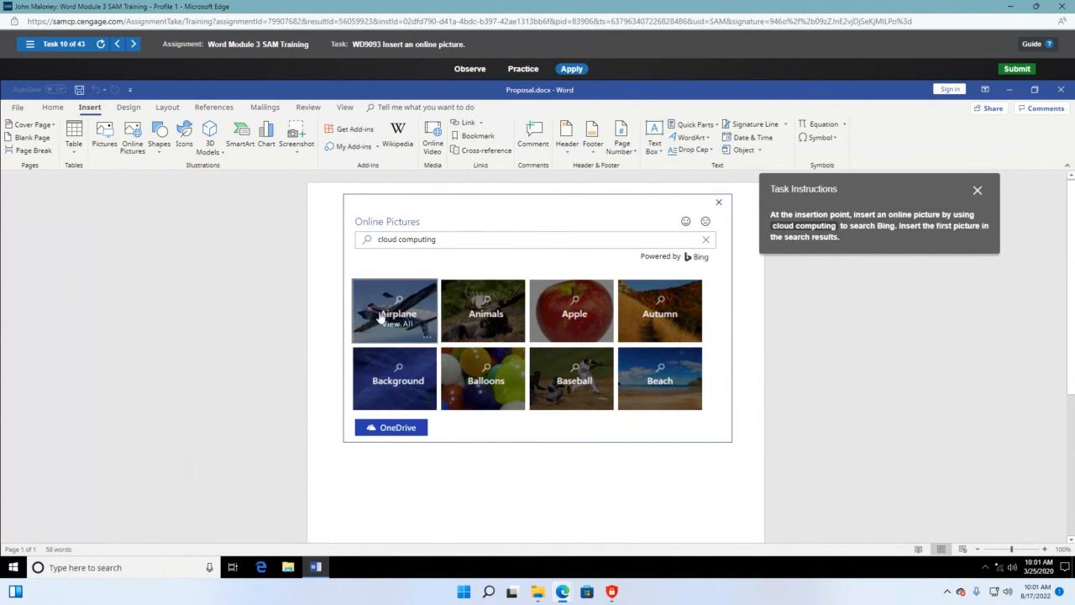
pyautogui.click(472, 237)
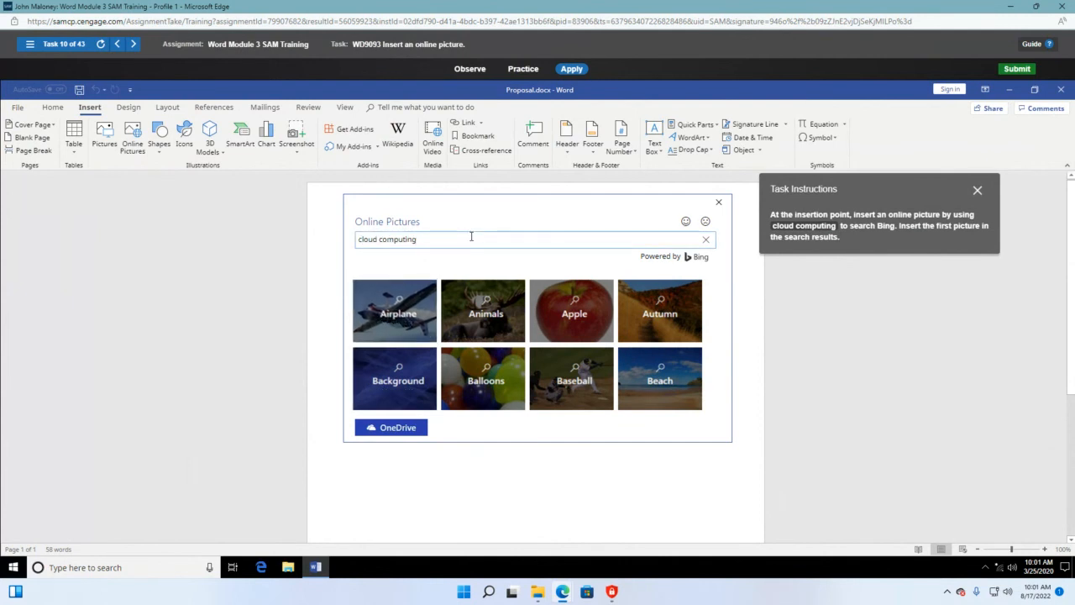
pyautogui.press('Return')
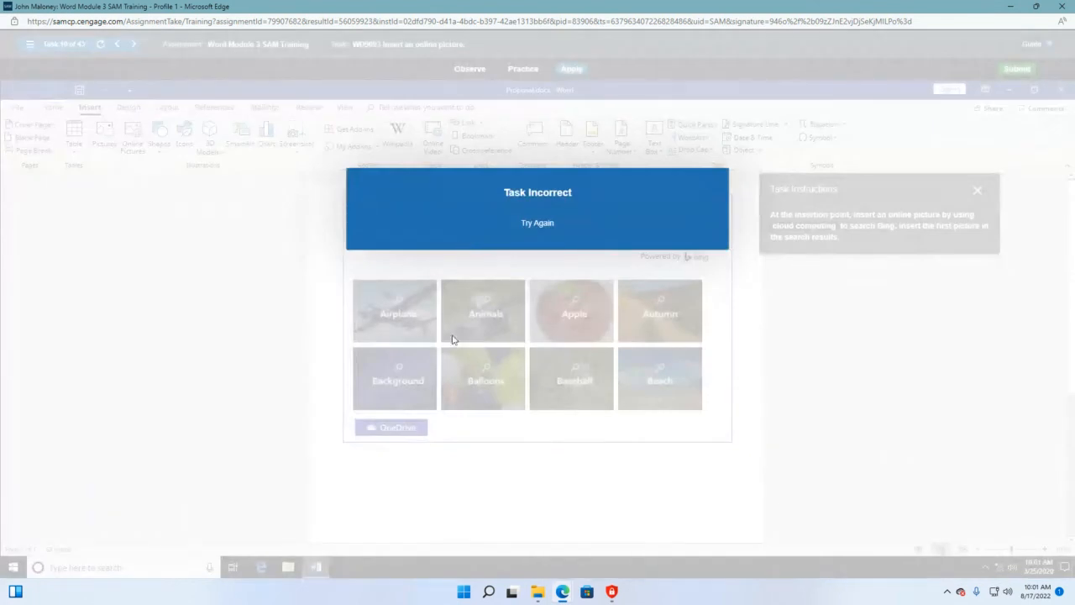
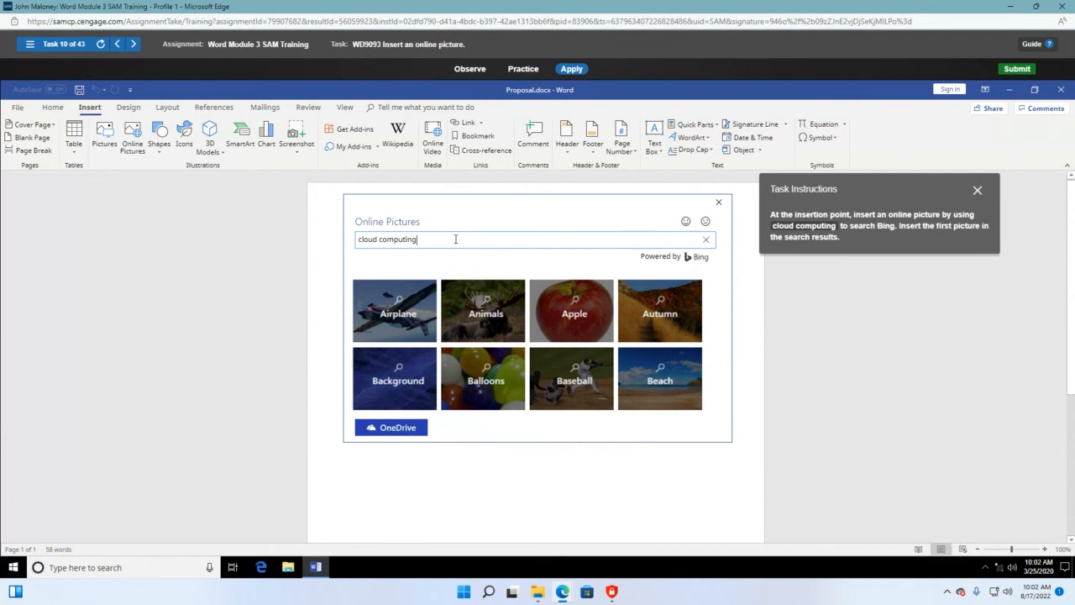
# Run the Bing search for cloud computing and insert the first picture in the results
pyautogui.press('Return')
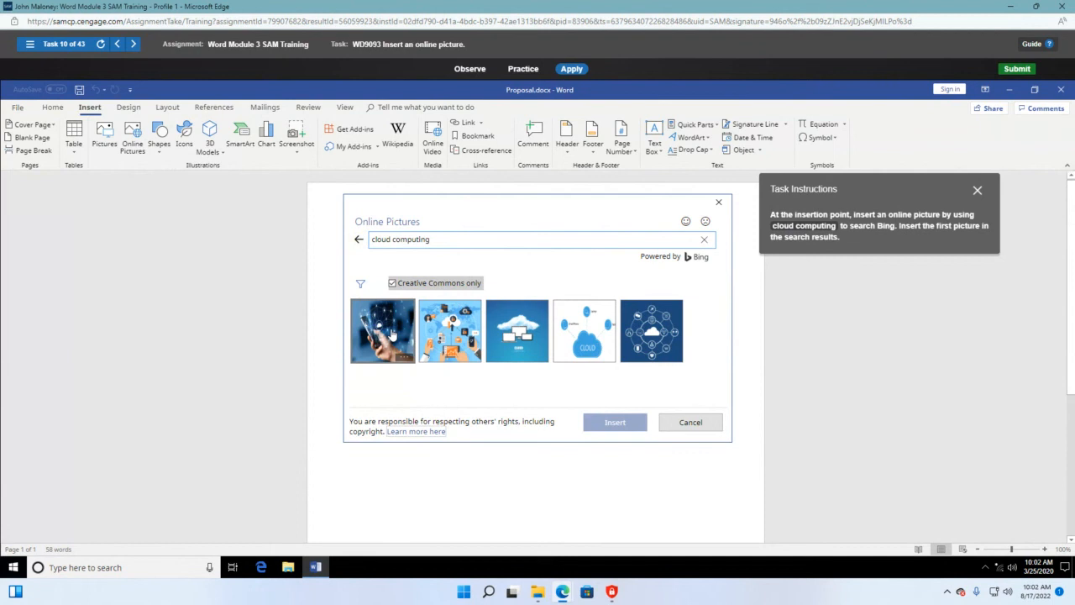
pyautogui.click(392, 335)
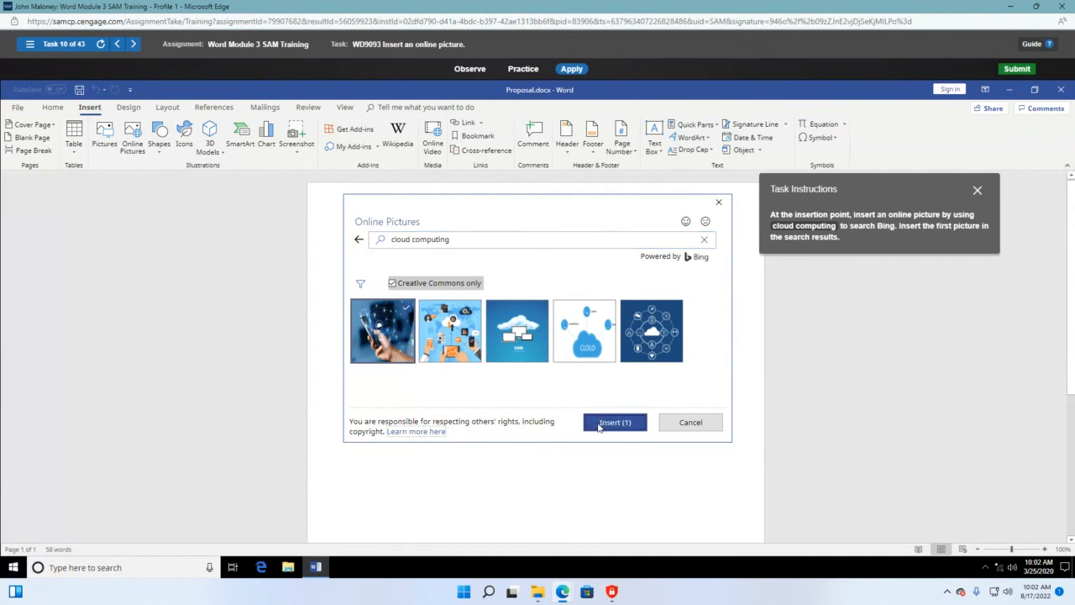
pyautogui.click(614, 423)
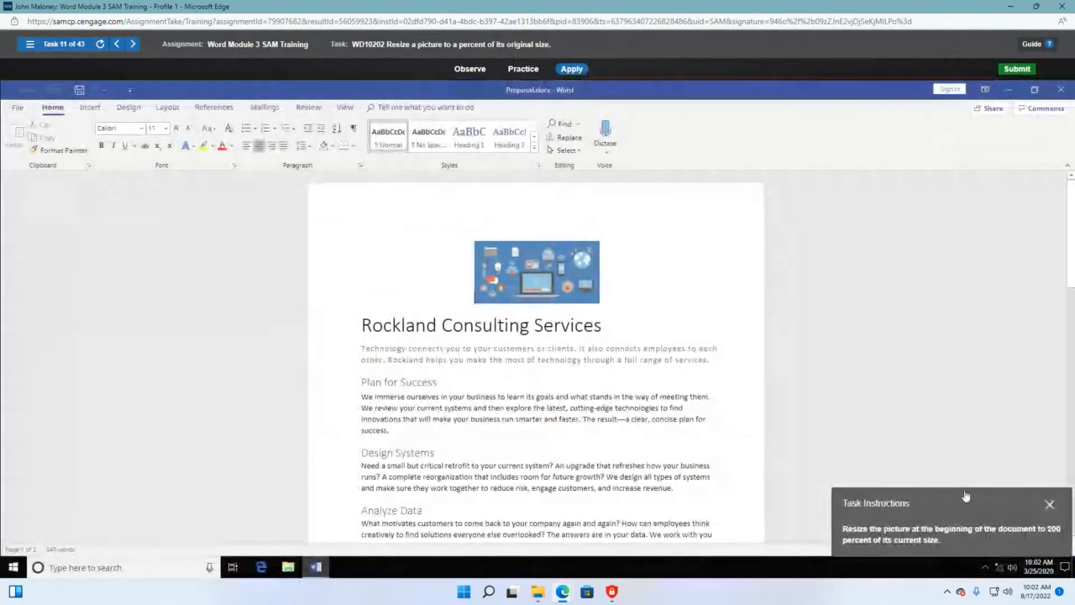
# Move the task instructions beside the page and scale the picture at the beginning of the document to 200 percent of its current size
pyautogui.moveTo(961, 504); pyautogui.dragTo(910, 255)
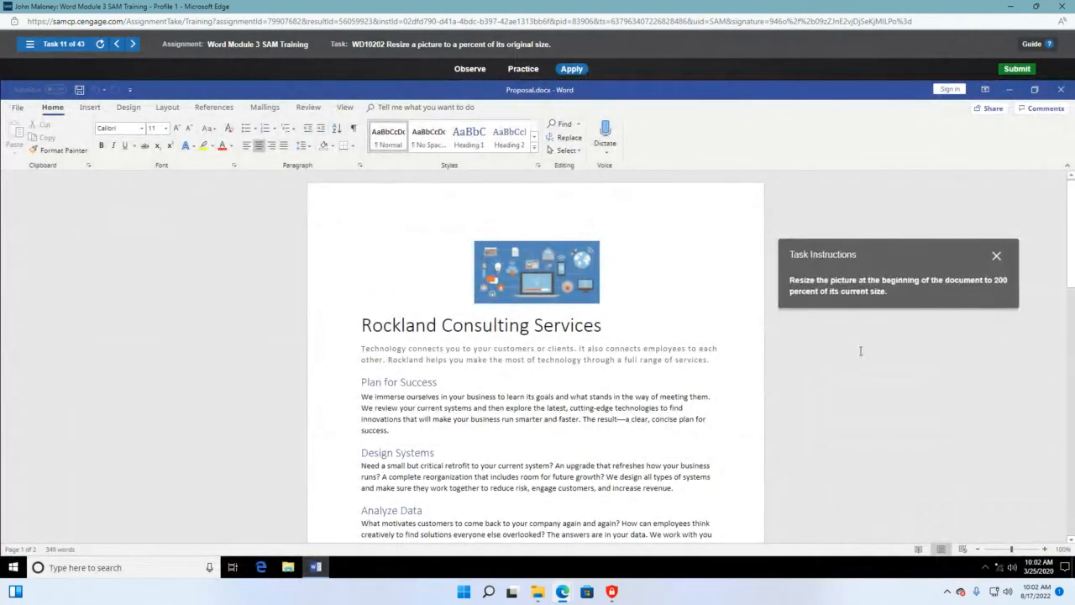
pyautogui.click(550, 284)
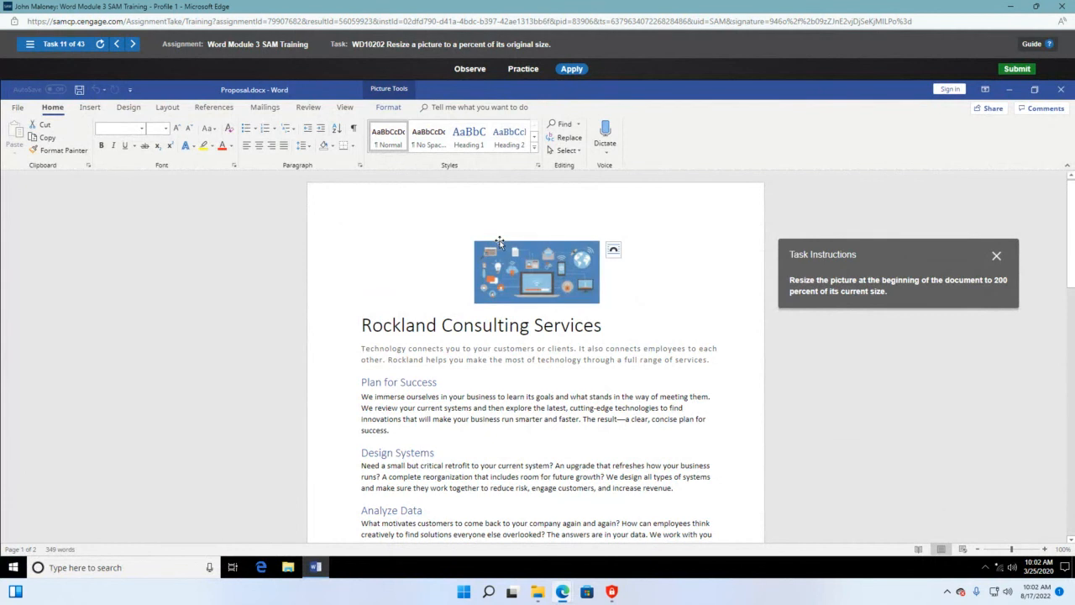
pyautogui.click(388, 108)
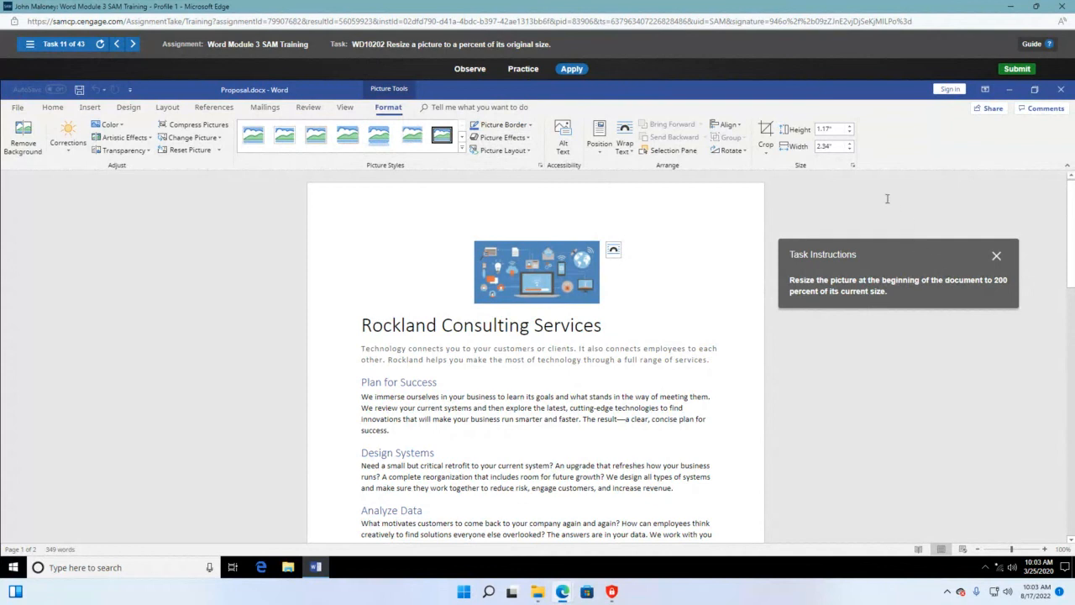
pyautogui.click(854, 166)
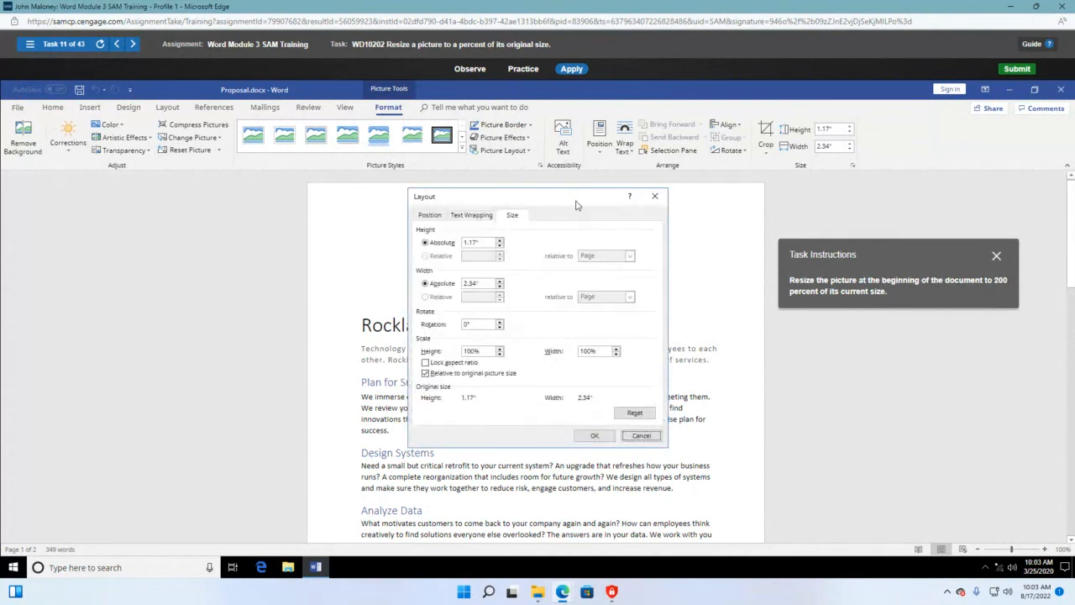
pyautogui.moveTo(576, 204); pyautogui.dragTo(634, 190)
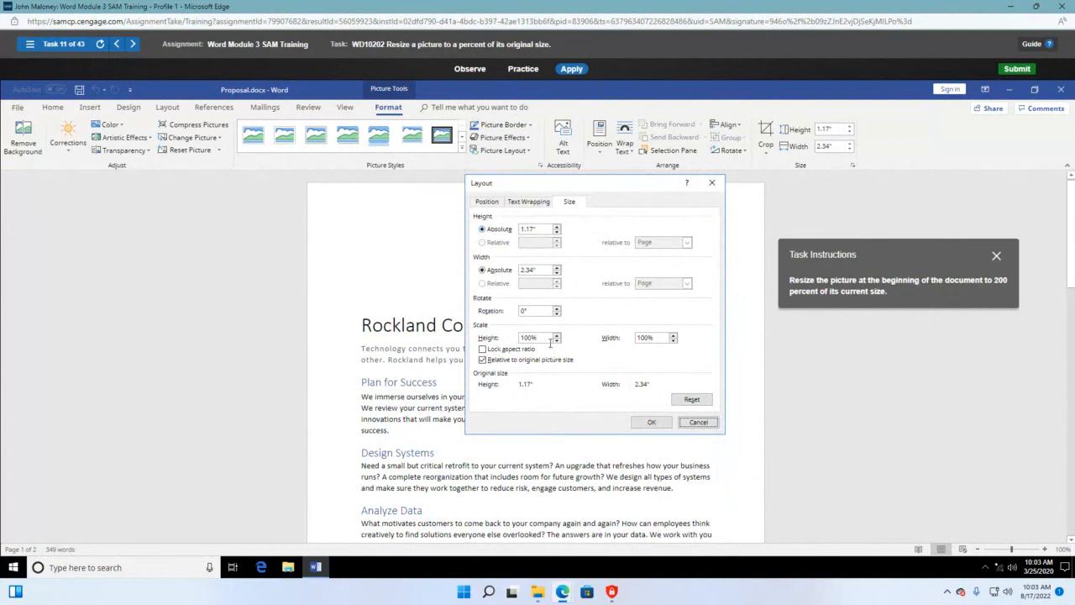
pyautogui.moveTo(542, 337); pyautogui.dragTo(494, 340)
pyautogui.write('2')
pyautogui.click(653, 422)
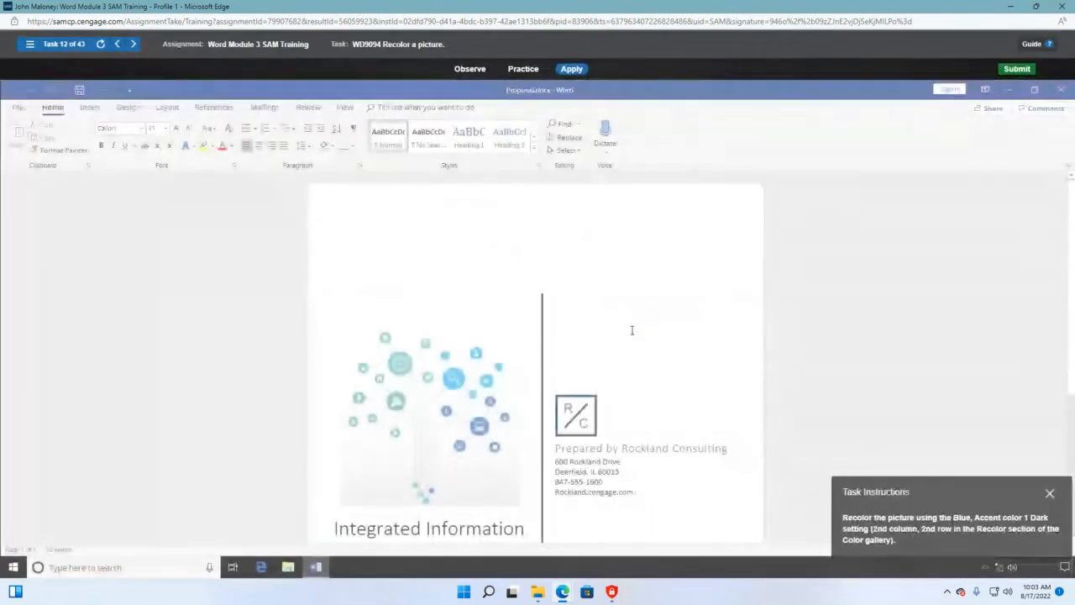
# Move the task instructions clear of the picture and recolor the tree picture with Blue, Accent color 1 Dark
pyautogui.moveTo(949, 497); pyautogui.dragTo(844, 286)
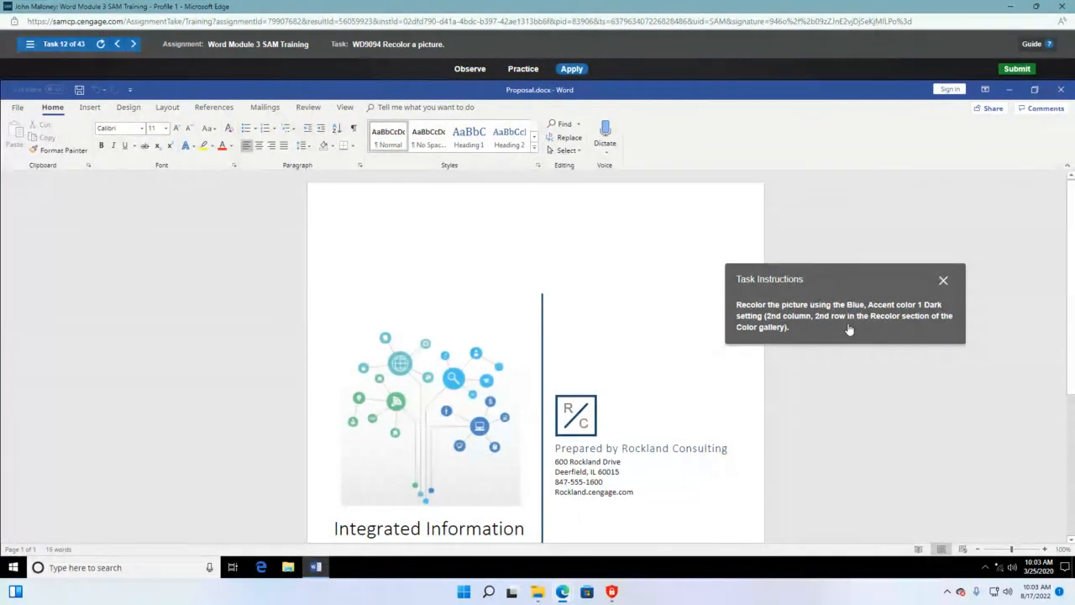
pyautogui.click(410, 406)
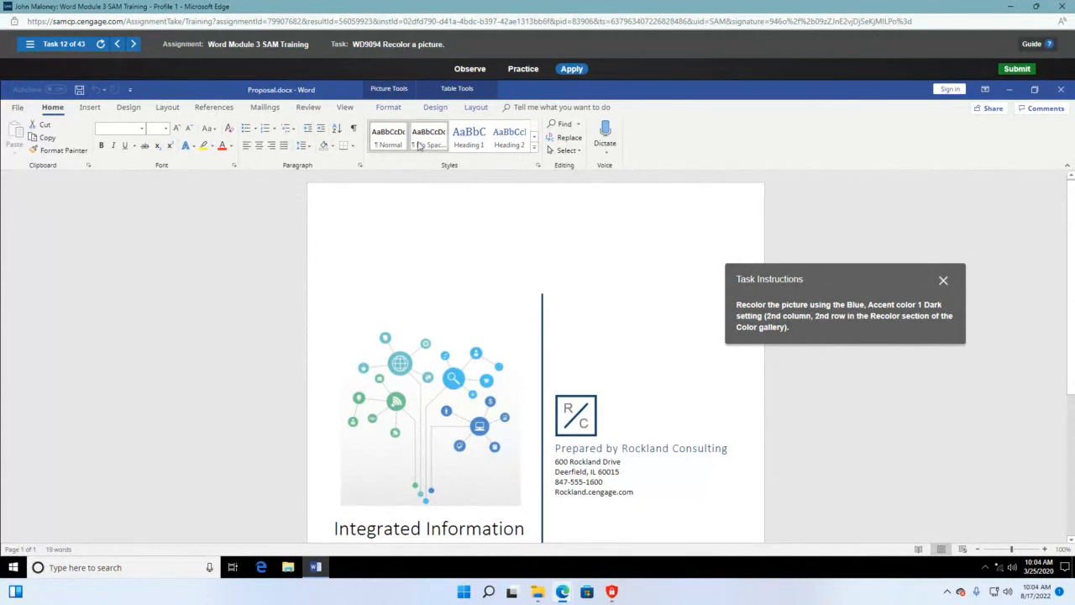
pyautogui.click(398, 110)
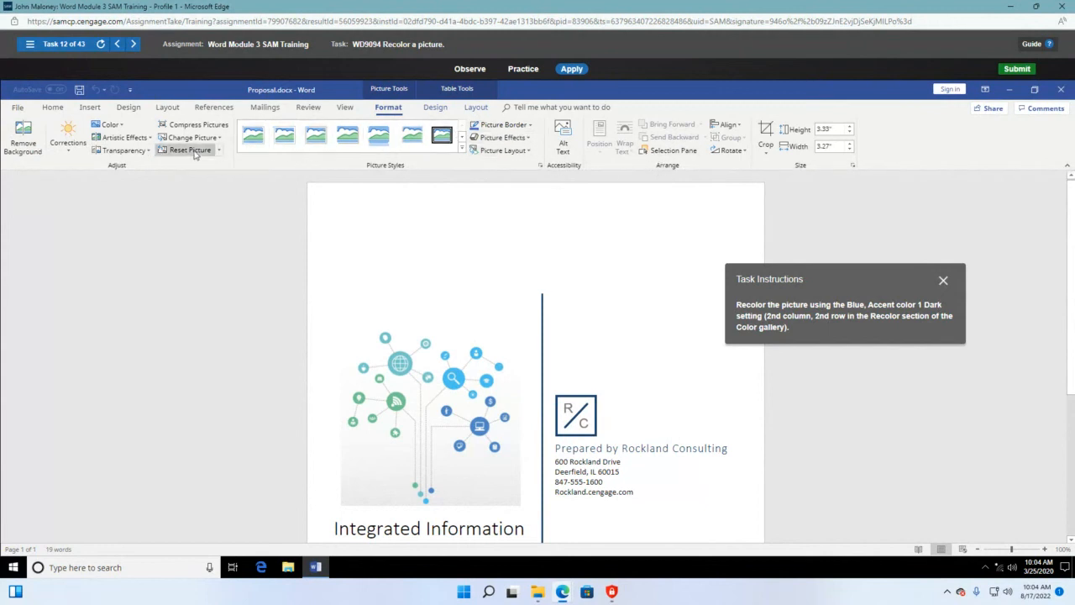
pyautogui.click(122, 124)
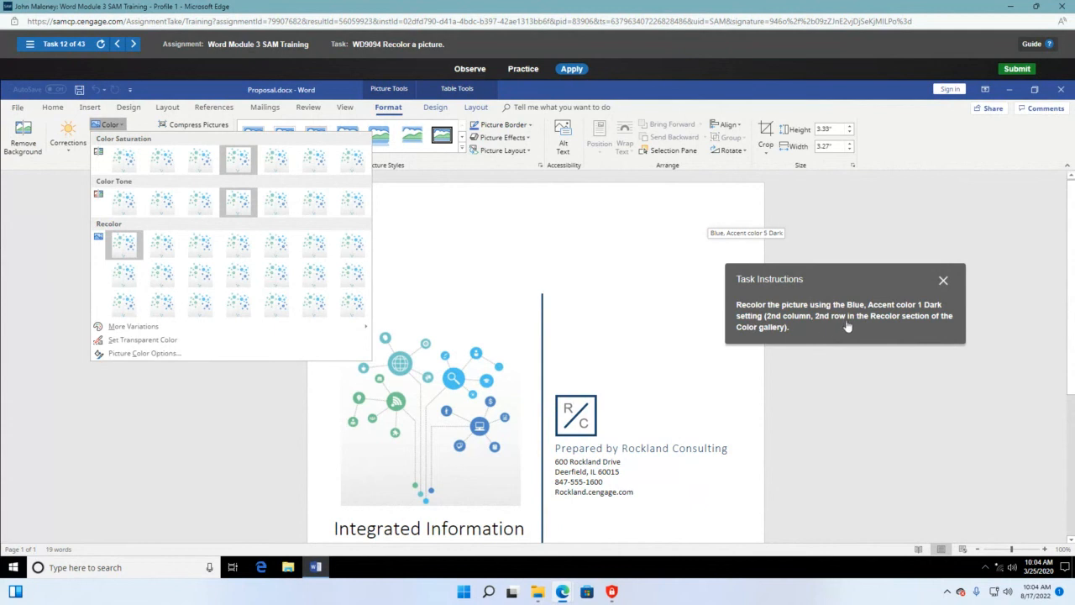
pyautogui.click(162, 275)
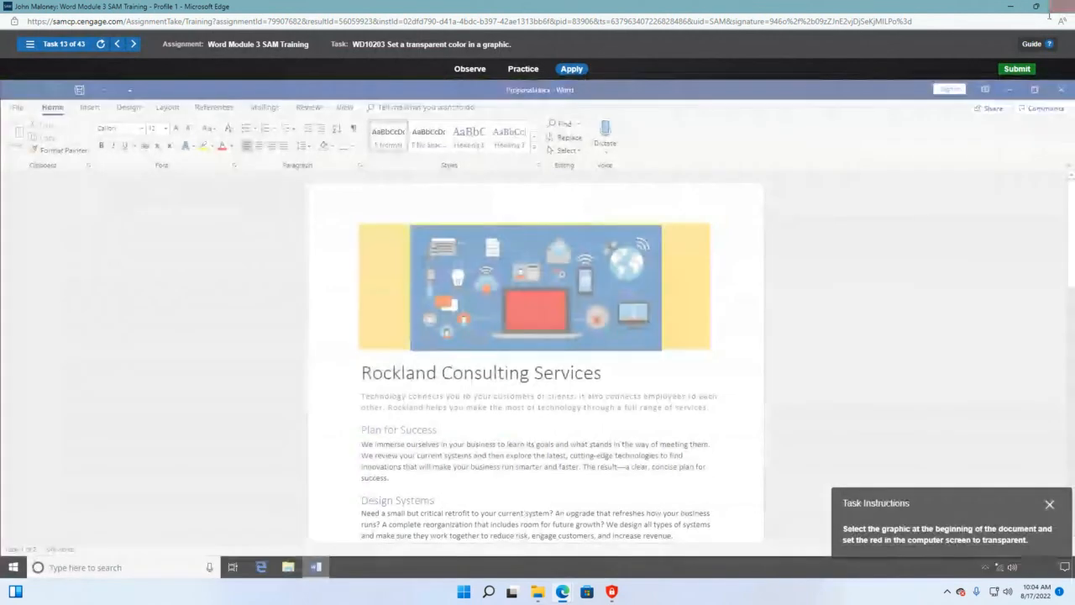
# Exit the Word Module 3 SAM Training and open the Word Module 4 SAM Training from the course outline
pyautogui.click(1051, 11)
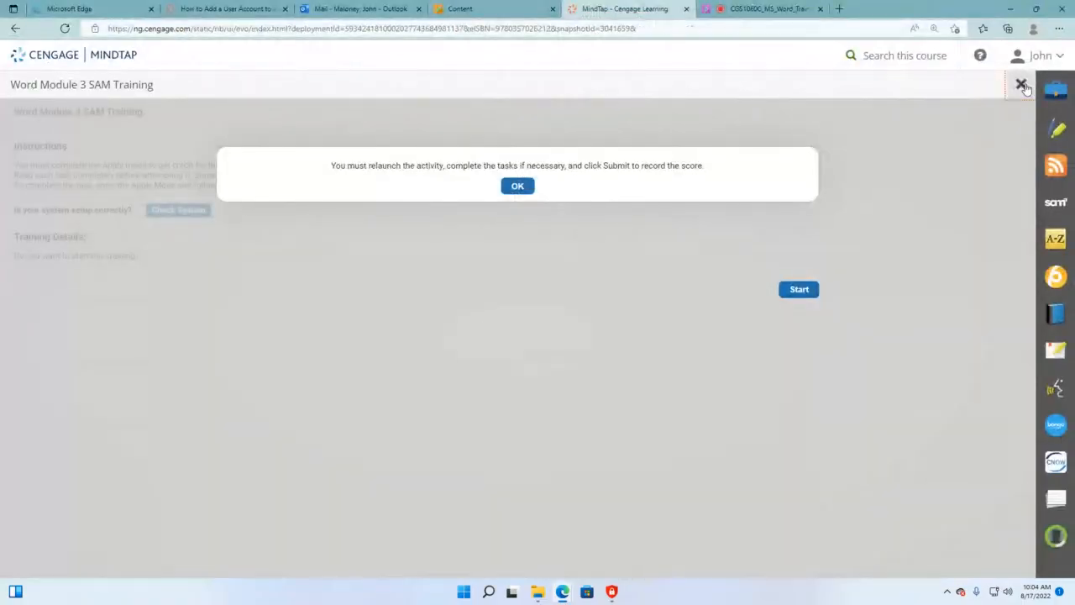
pyautogui.click(1022, 85)
pyautogui.scroll(-3, 181, 351)
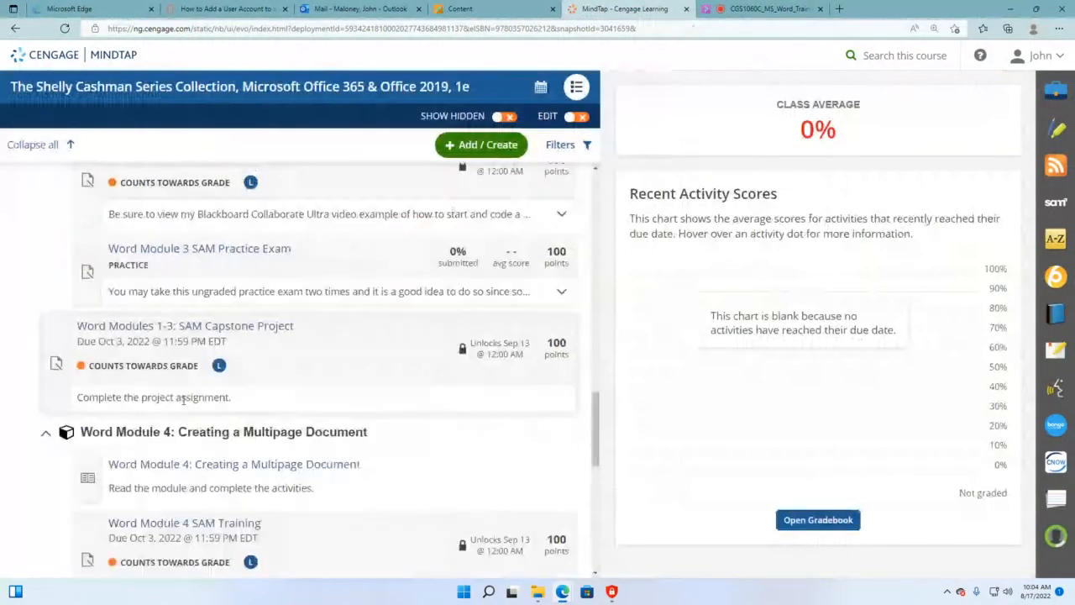
pyautogui.click(198, 404)
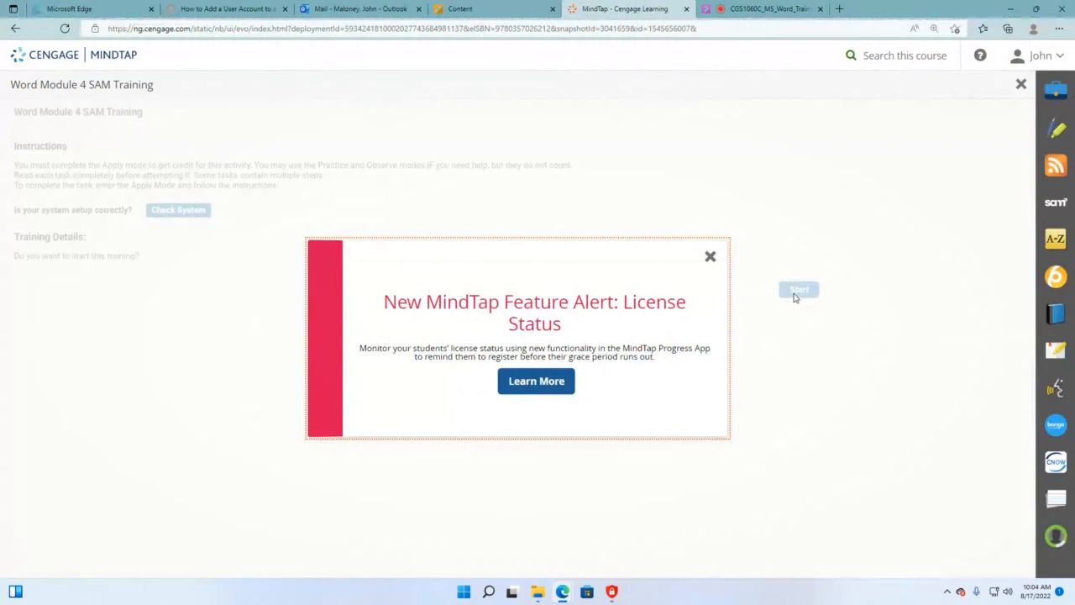
# Dismiss the License Status feature alert and start the Word Module 4 SAM Training in a maximized window
pyautogui.click(710, 258)
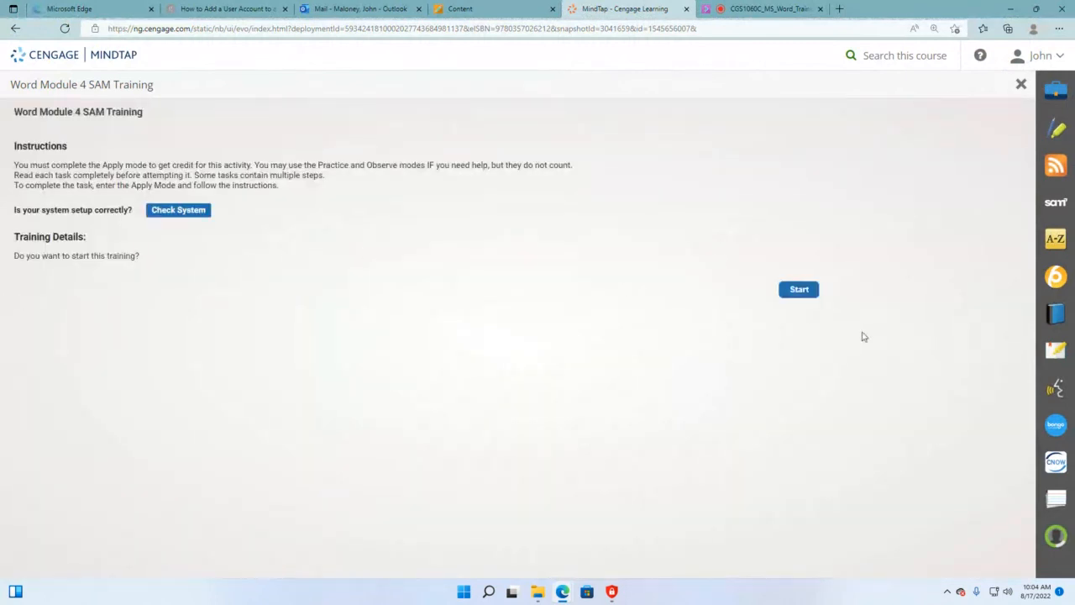
pyautogui.click(798, 292)
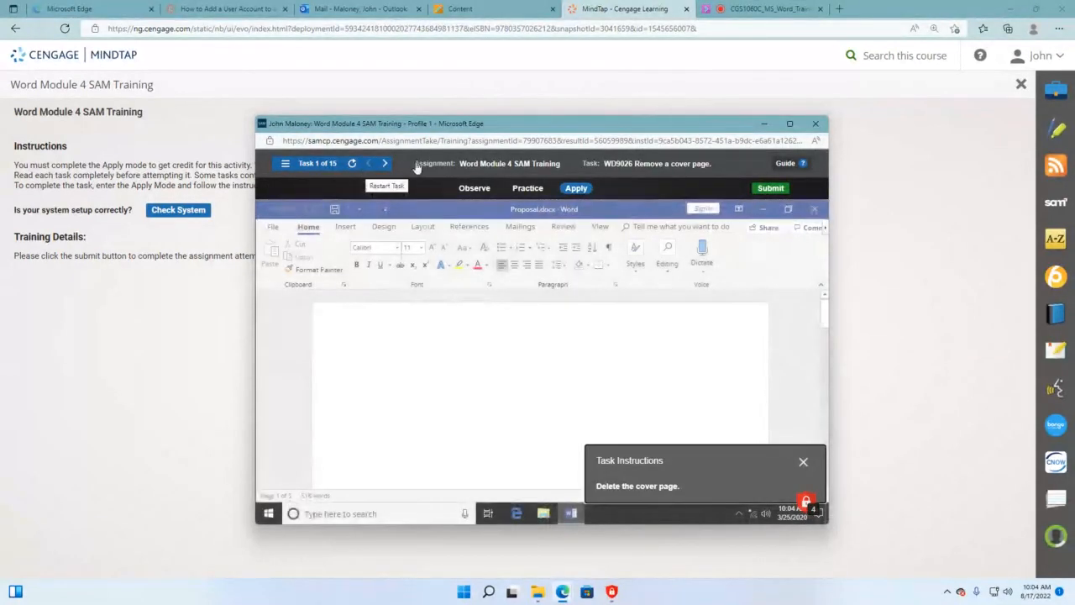
pyautogui.click(789, 125)
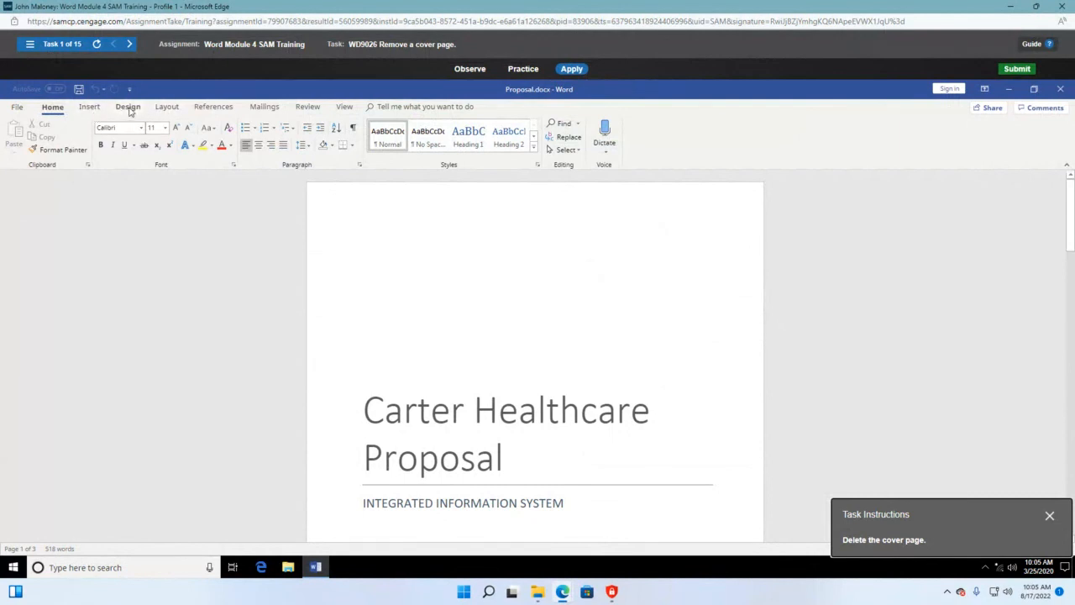
# Remove the current cover page from the Carter Healthcare proposal
pyautogui.click(90, 107)
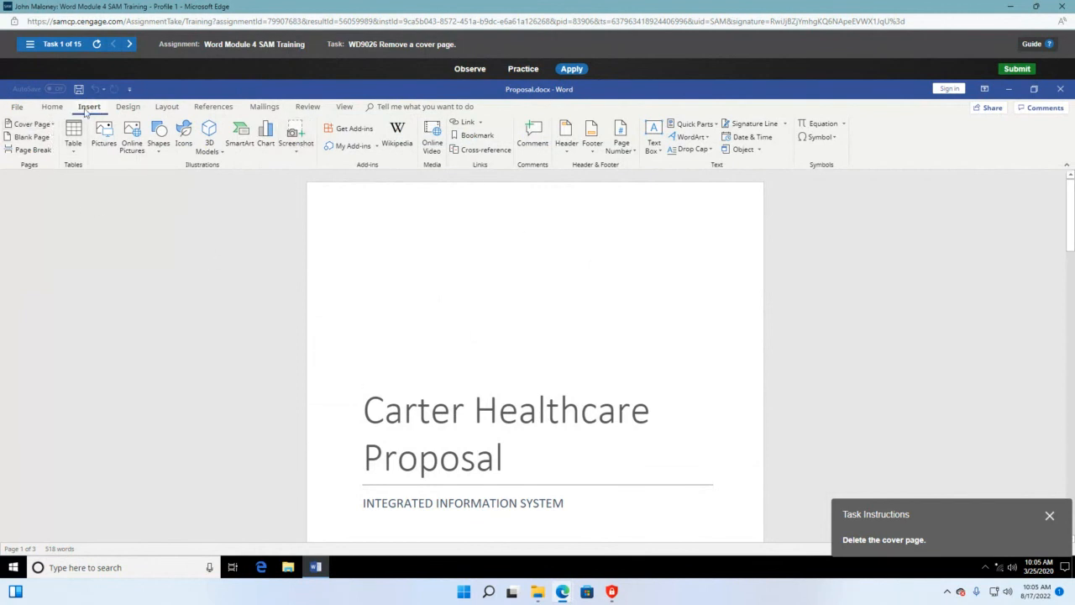
pyautogui.click(32, 124)
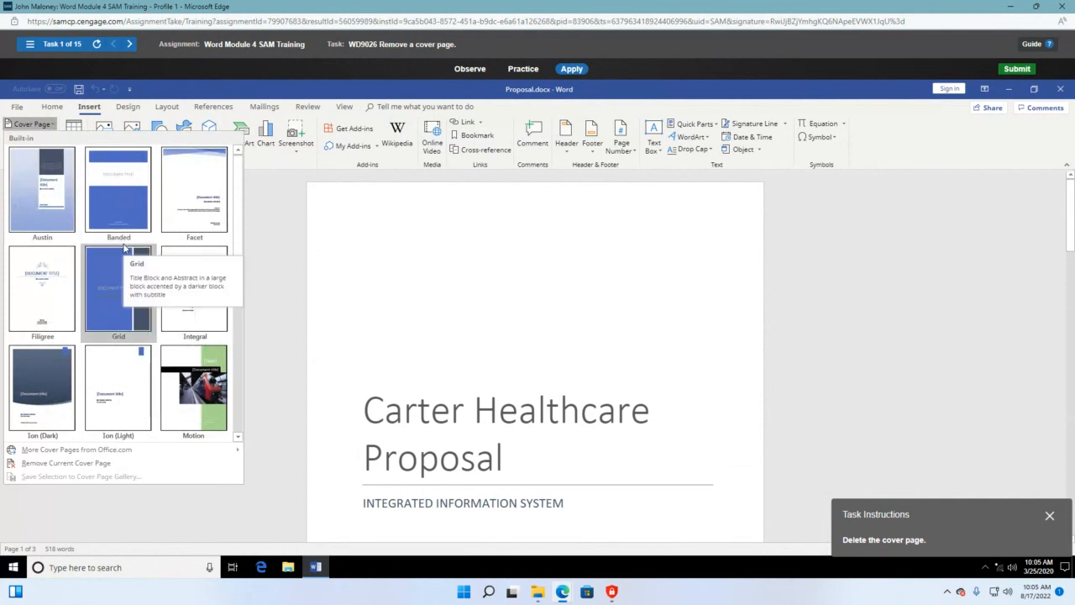
pyautogui.click(82, 464)
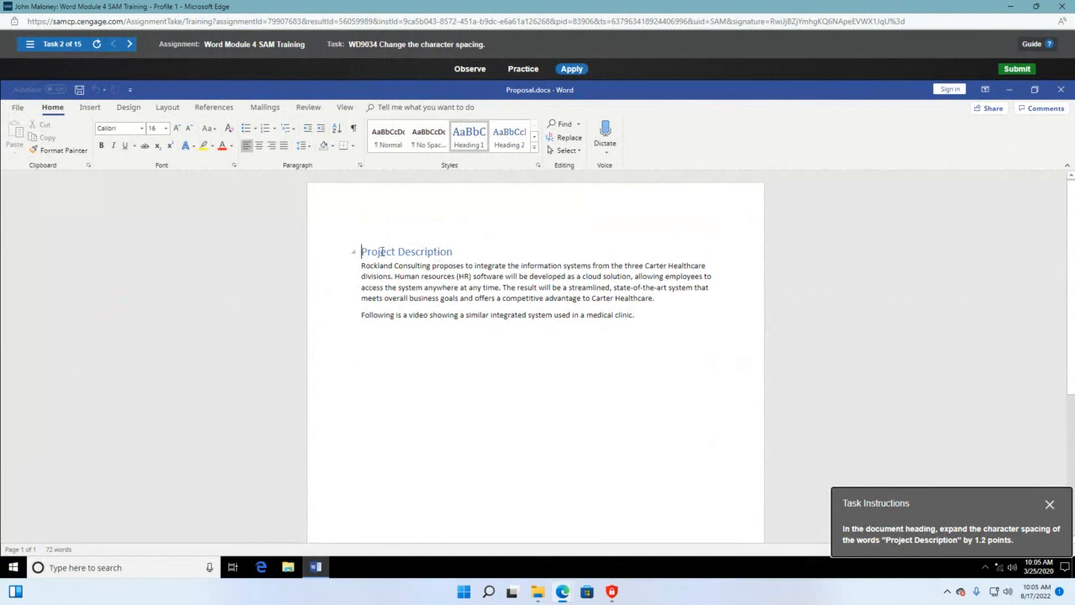
# Expand the character spacing of the heading "Project Description" by 1.2 pt
pyautogui.moveTo(382, 251); pyautogui.dragTo(454, 253)
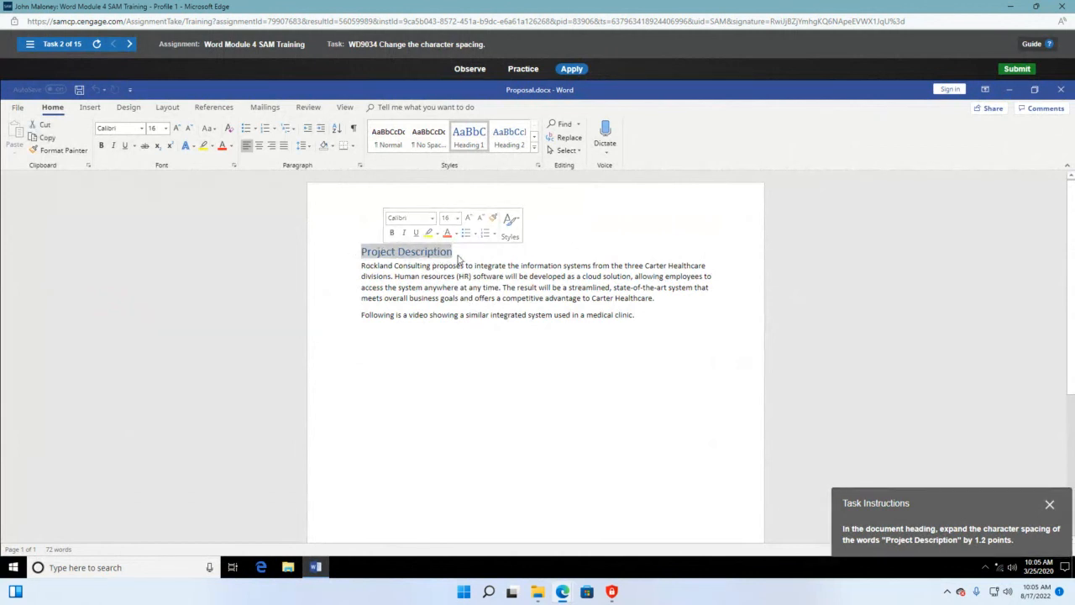
pyautogui.click(440, 266)
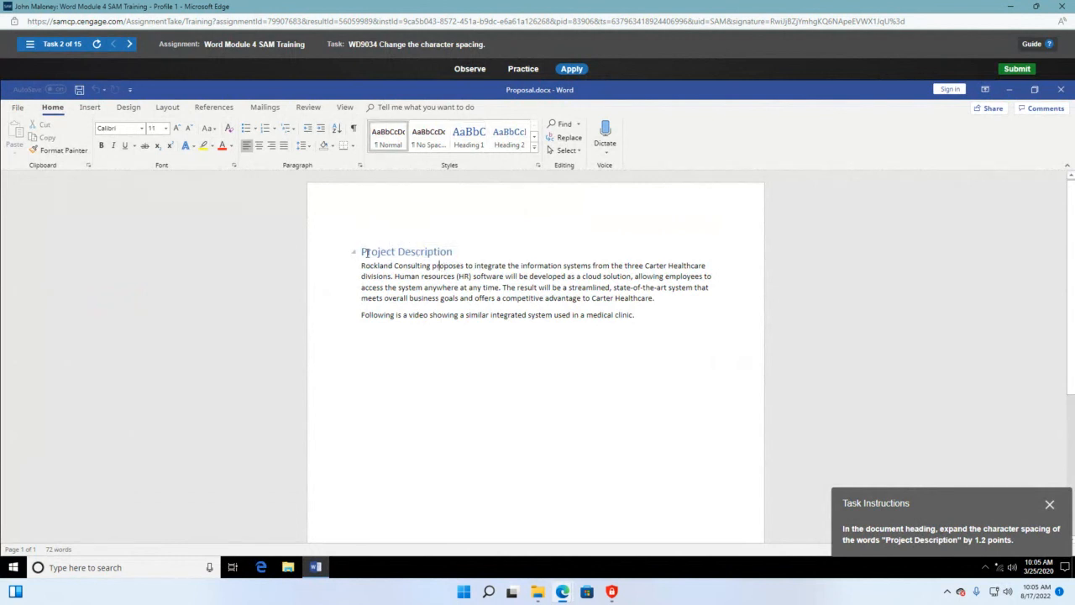
pyautogui.moveTo(362, 252); pyautogui.dragTo(454, 254)
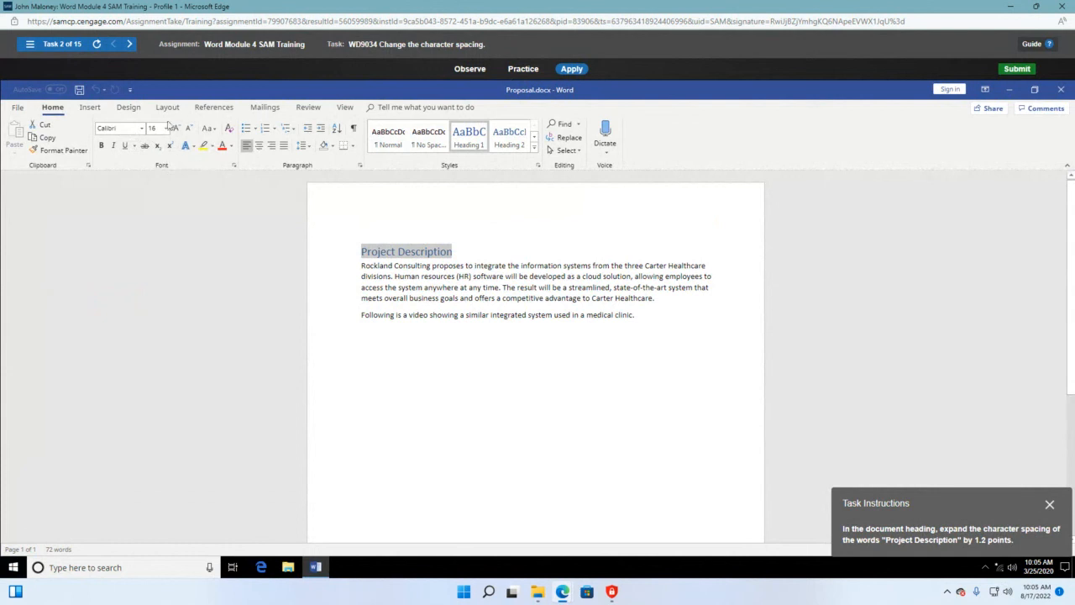
pyautogui.click(234, 166)
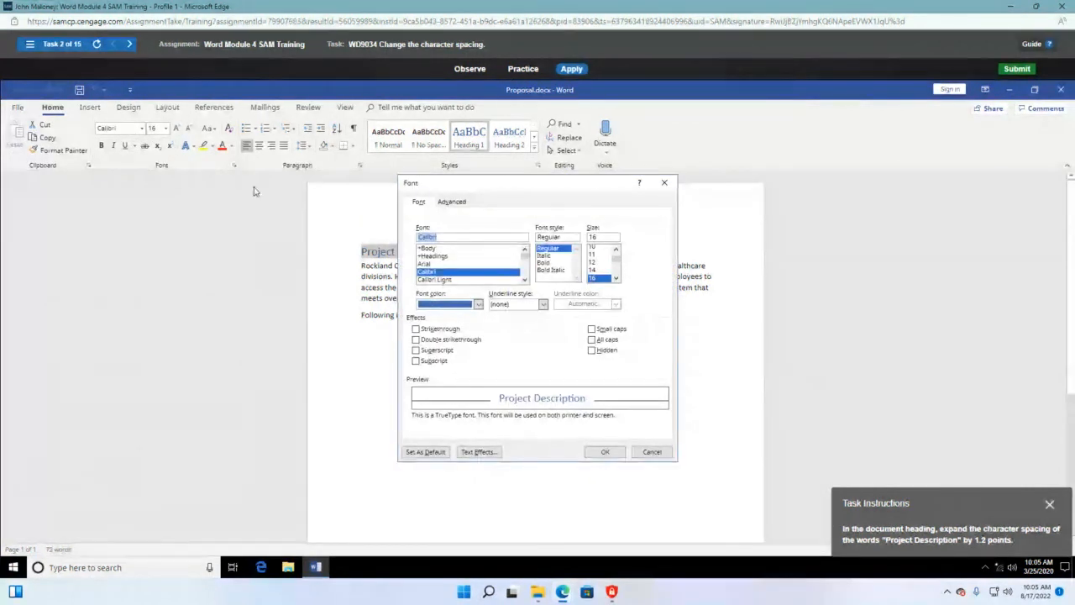
pyautogui.click(454, 203)
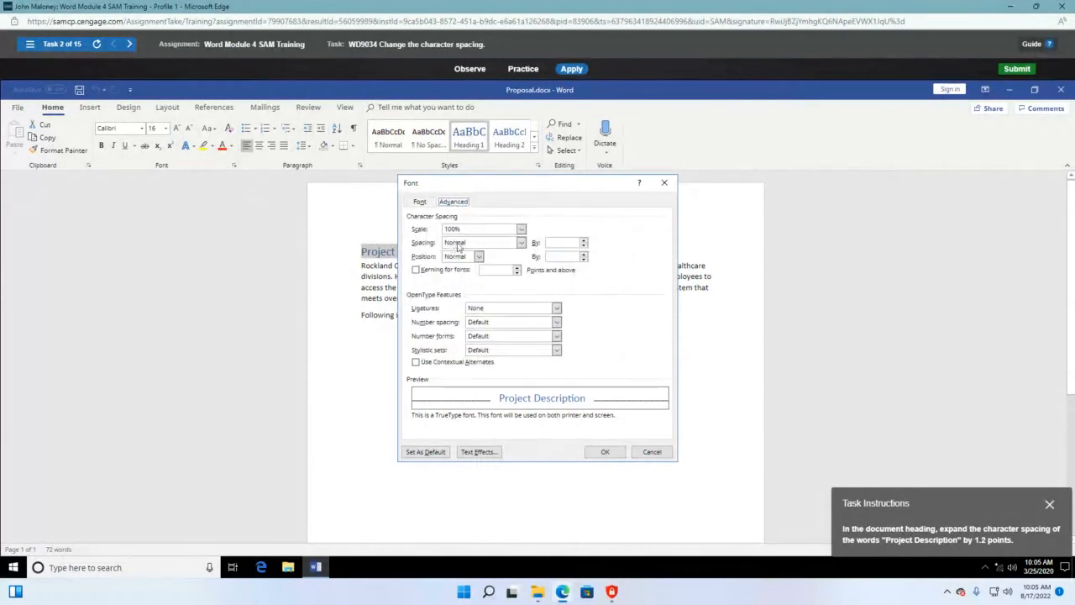
pyautogui.click(521, 242)
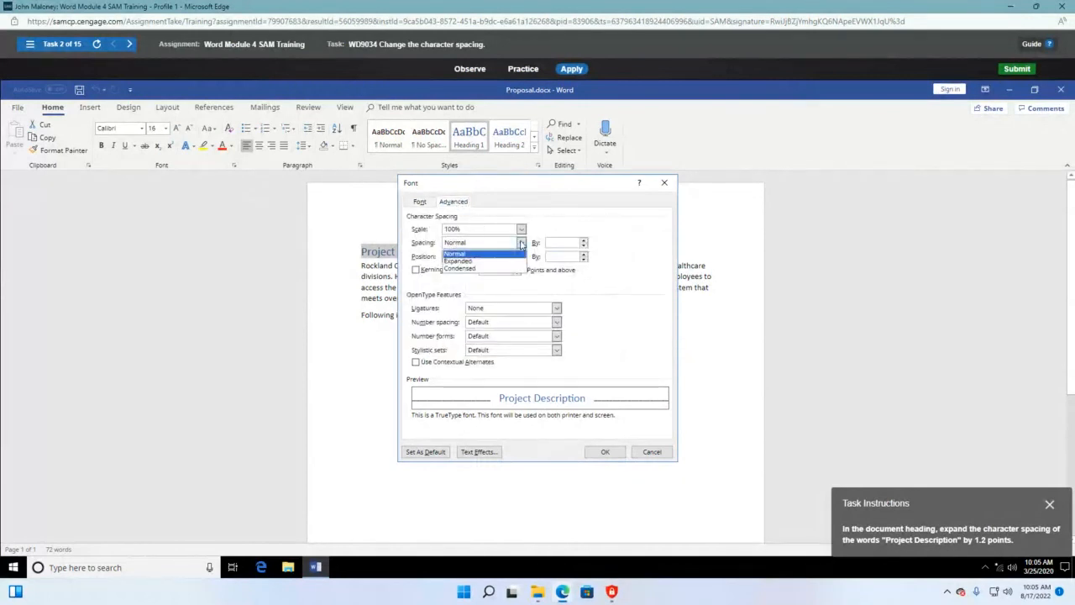
pyautogui.click(474, 261)
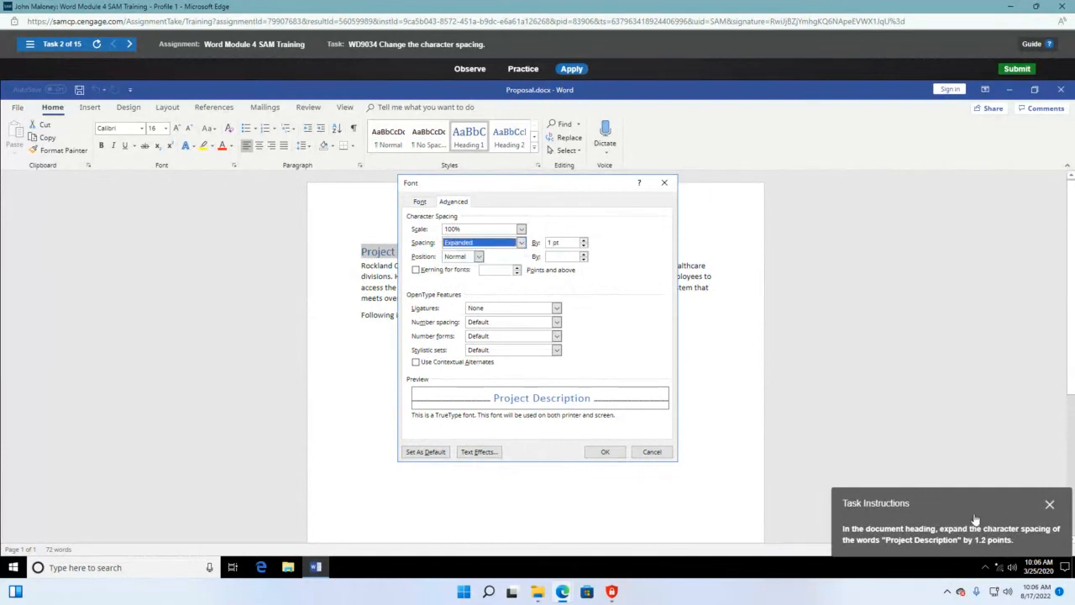
pyautogui.click(585, 240)
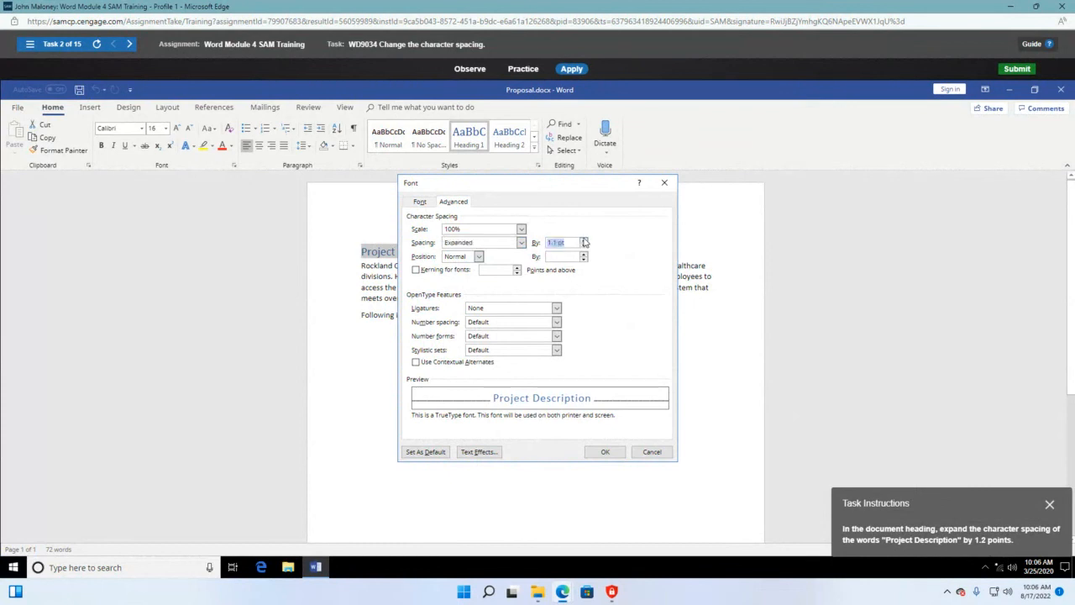
pyautogui.click(585, 240)
pyautogui.click(604, 452)
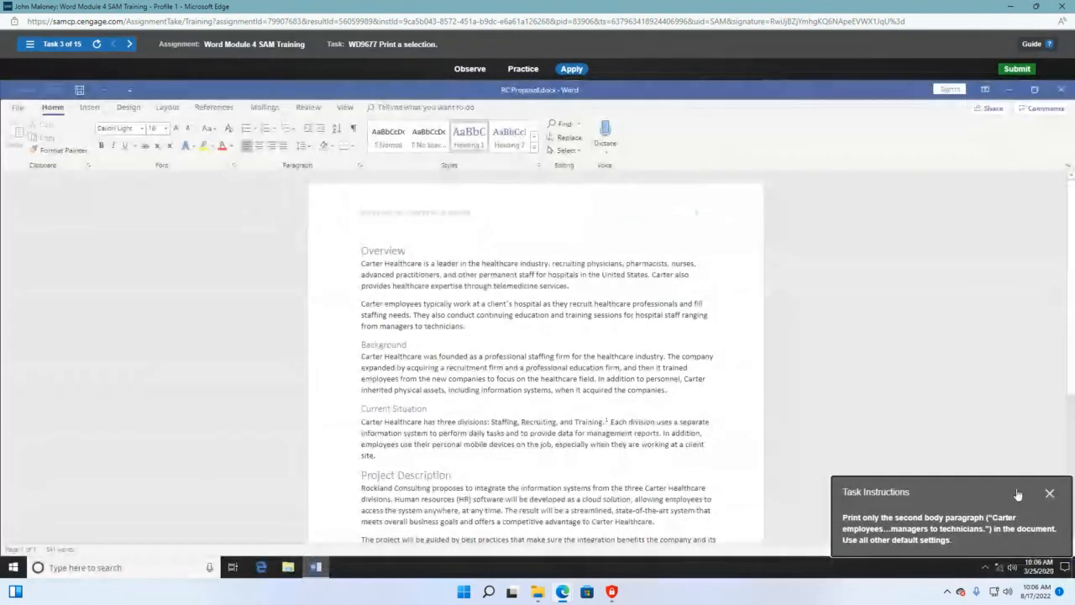
# Move the task instructions beside the page and print only the second body paragraph ("Carter employees…managers to technicians."), keeping all other default settings
pyautogui.moveTo(1019, 494); pyautogui.dragTo(944, 229)
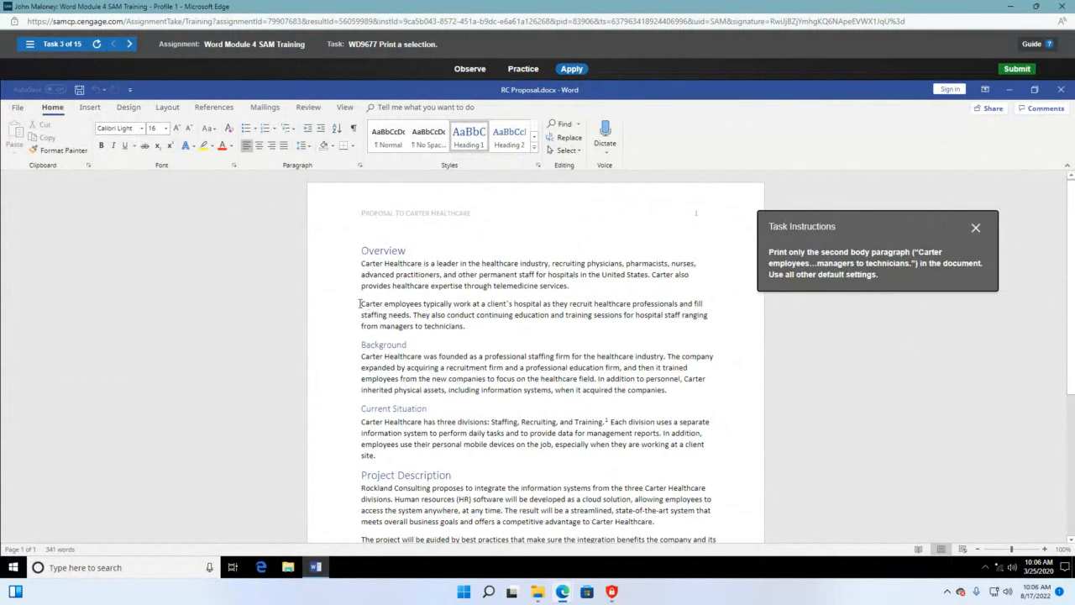
pyautogui.moveTo(363, 303); pyautogui.dragTo(477, 323)
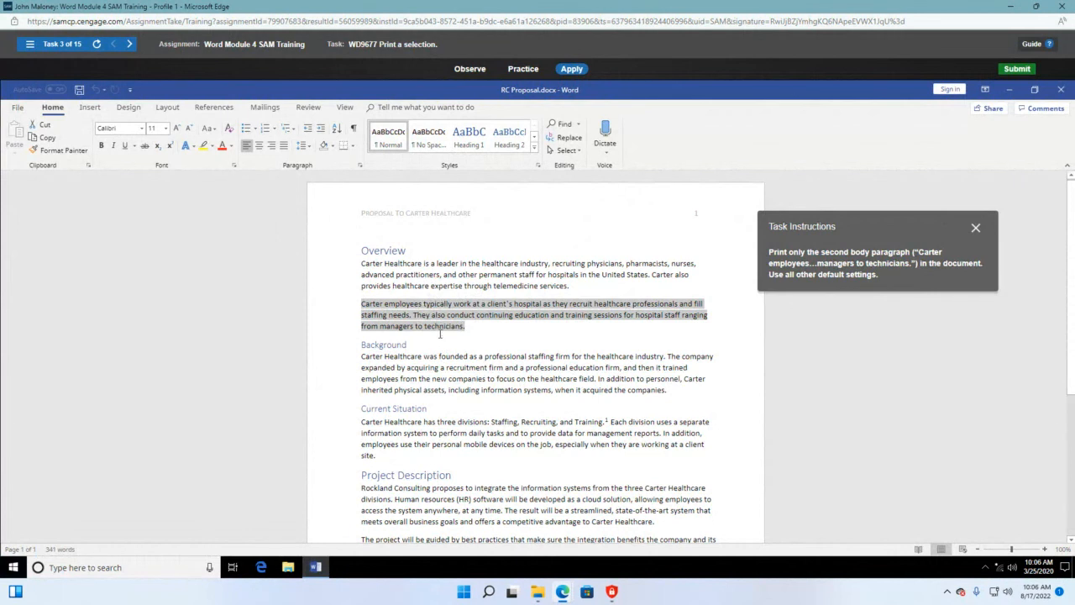
pyautogui.click(439, 334)
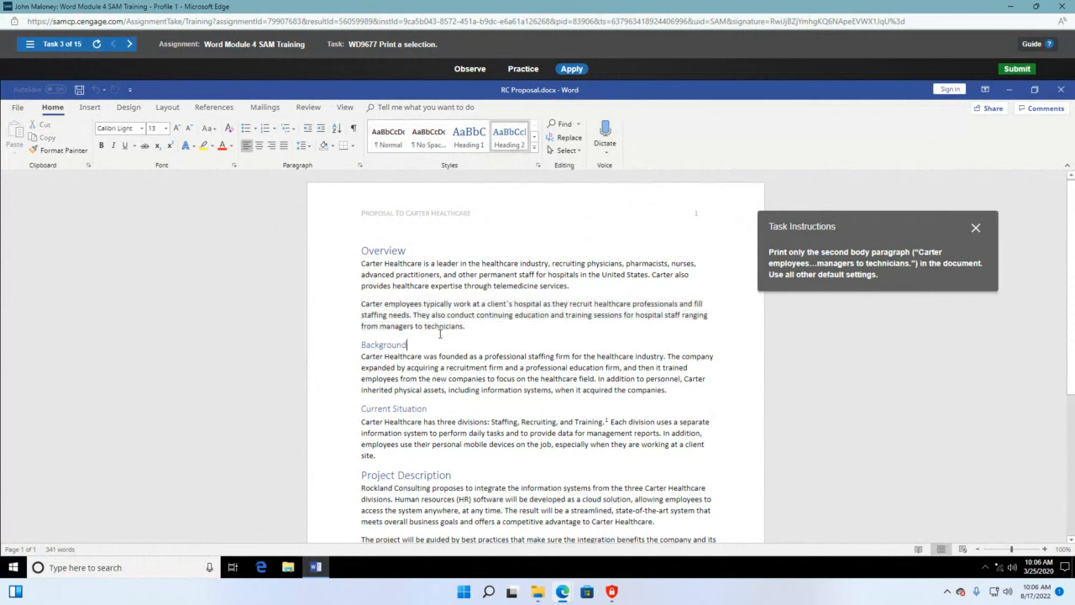
pyautogui.tripleClick(370, 309)
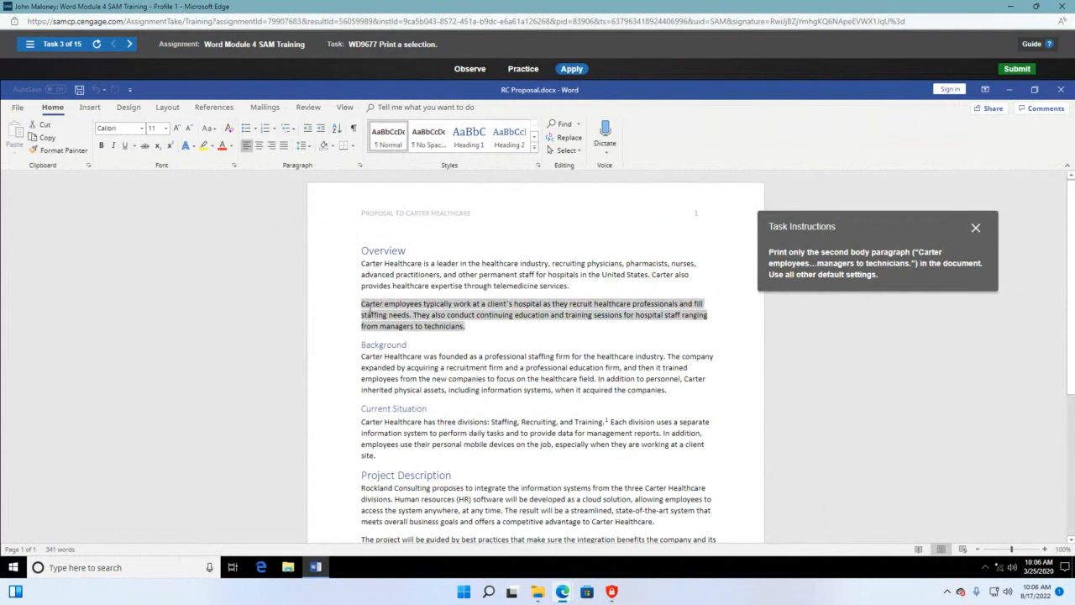
pyautogui.click(370, 311)
pyautogui.tripleClick(370, 311)
pyautogui.click(467, 334)
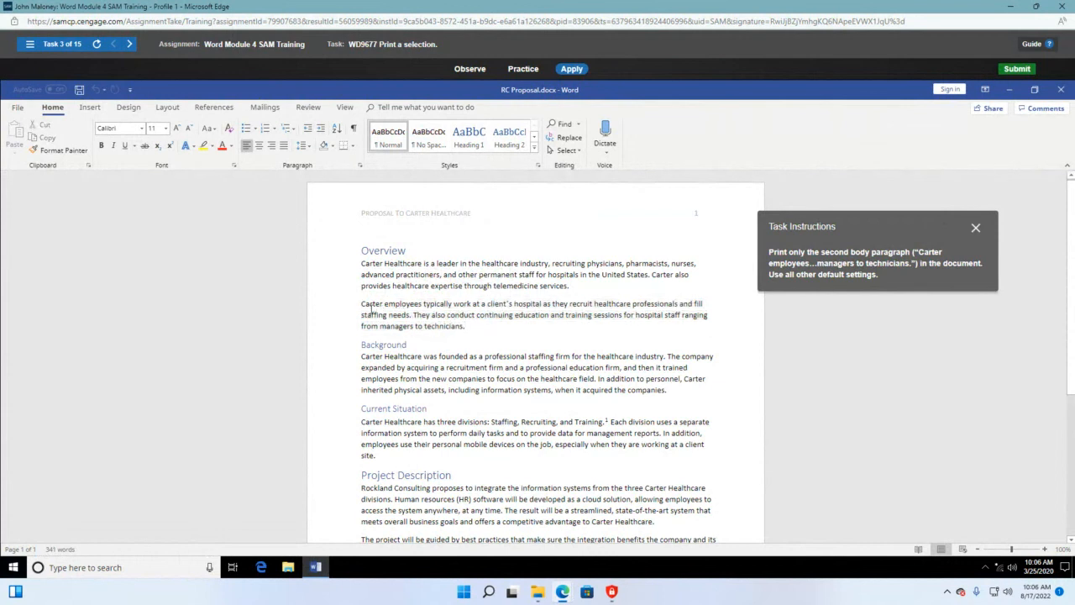
pyautogui.moveTo(370, 308)
pyautogui.mouseDown()
pyautogui.moveTo(470, 319)
pyautogui.moveTo(468, 333)
pyautogui.moveTo(415, 357)
pyautogui.moveTo(466, 327)
pyautogui.mouseUp()
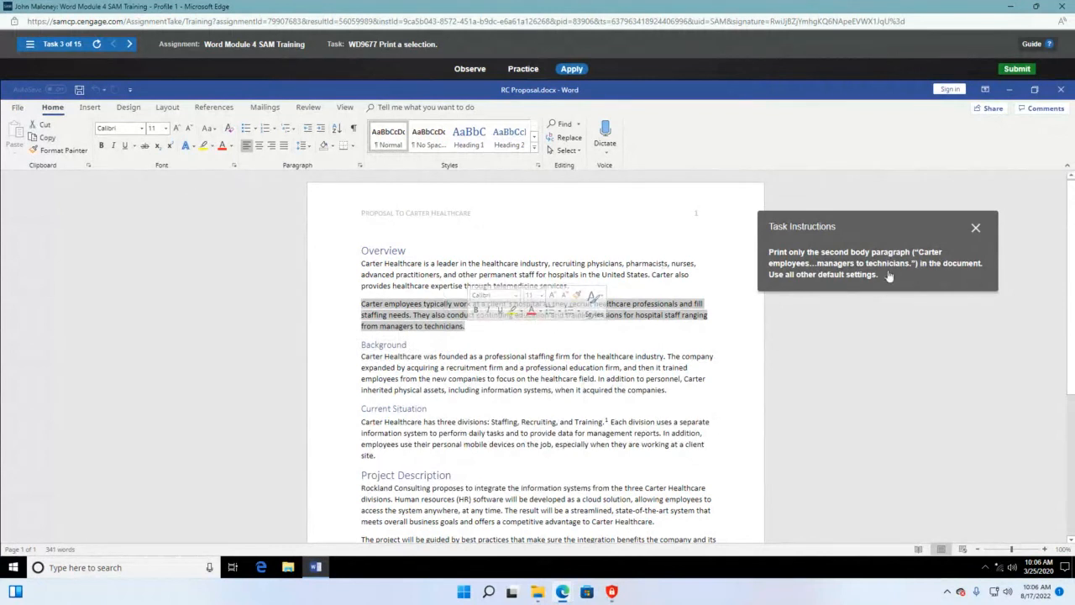
pyautogui.click(18, 108)
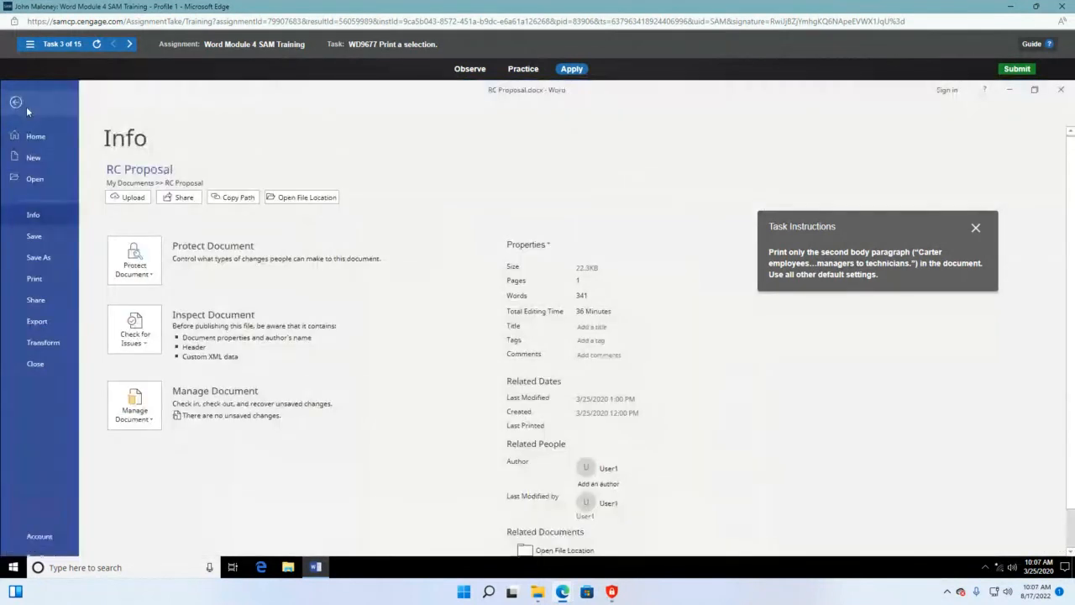
pyautogui.click(42, 278)
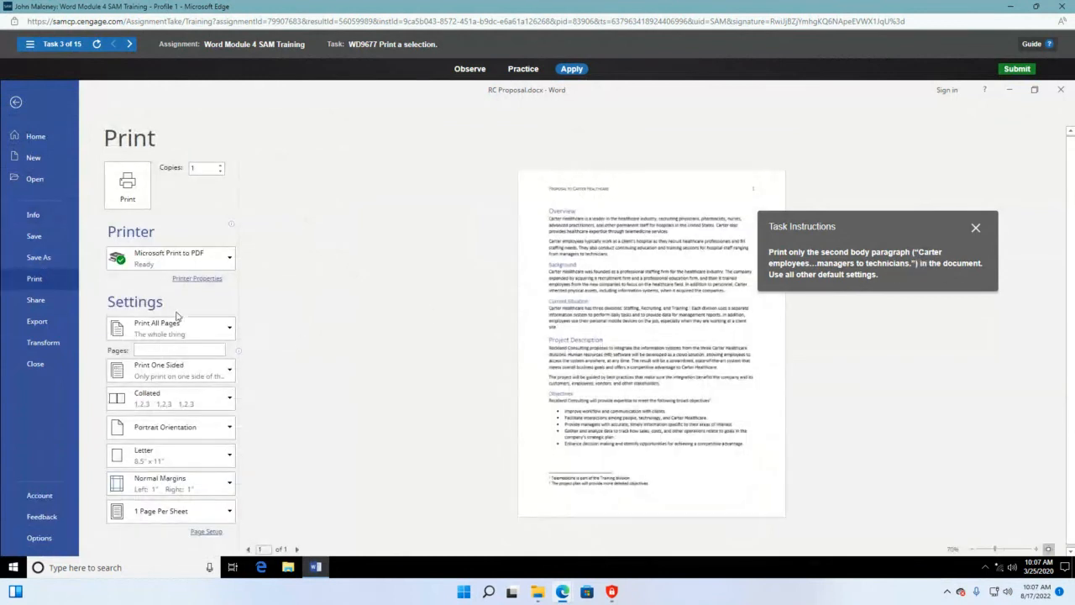
pyautogui.click(227, 332)
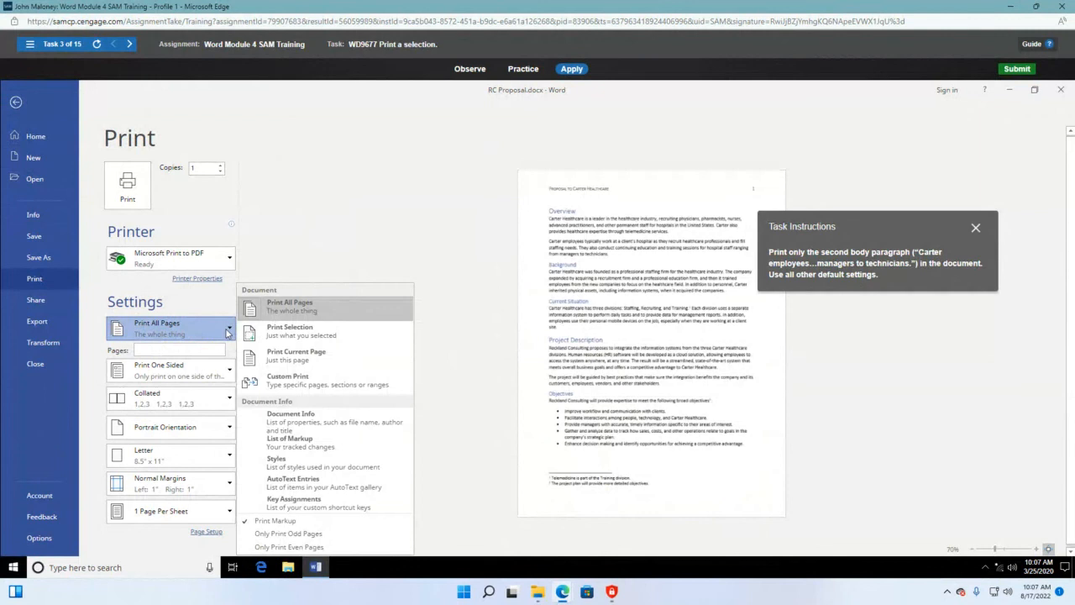
pyautogui.click(291, 332)
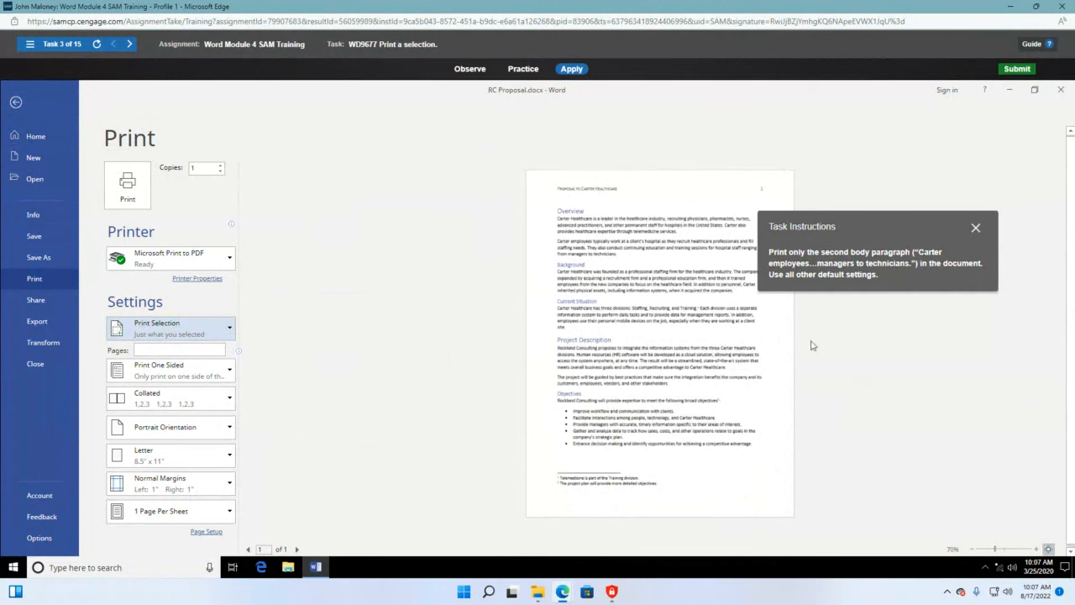
pyautogui.click(119, 180)
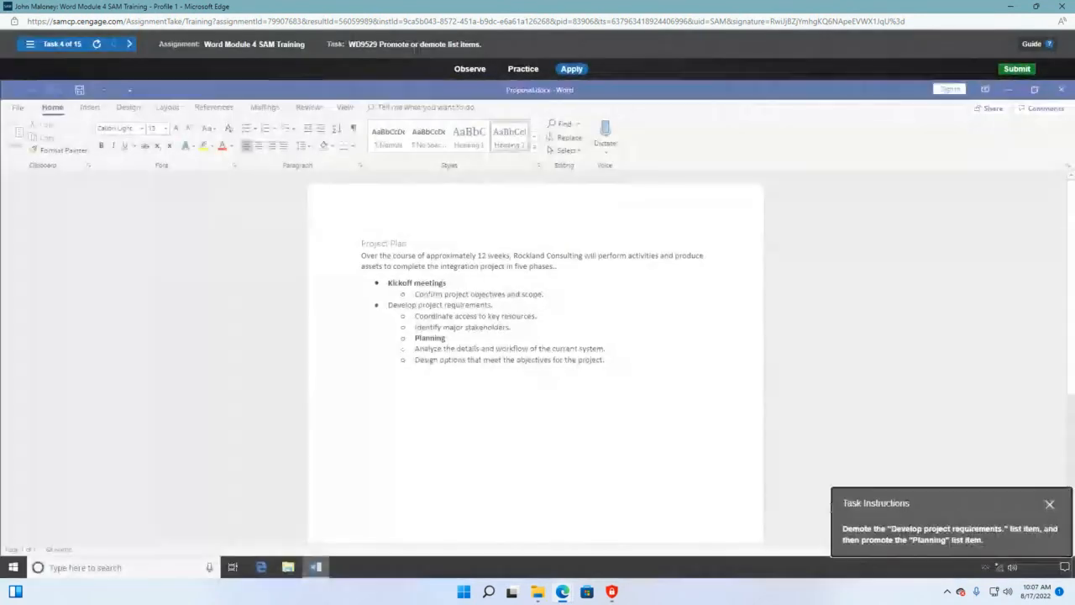
# In the Project Plan list, demote the "Develop project requirements." item one level and promote the "Planning" item one level
pyautogui.moveTo(969, 499); pyautogui.dragTo(246, 223)
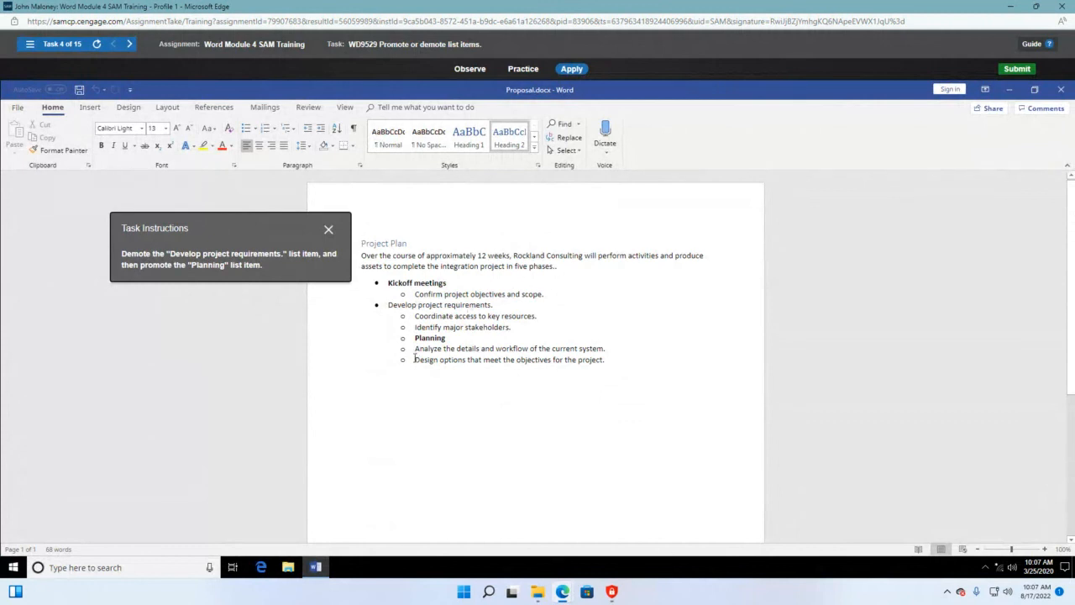
pyautogui.click(390, 304)
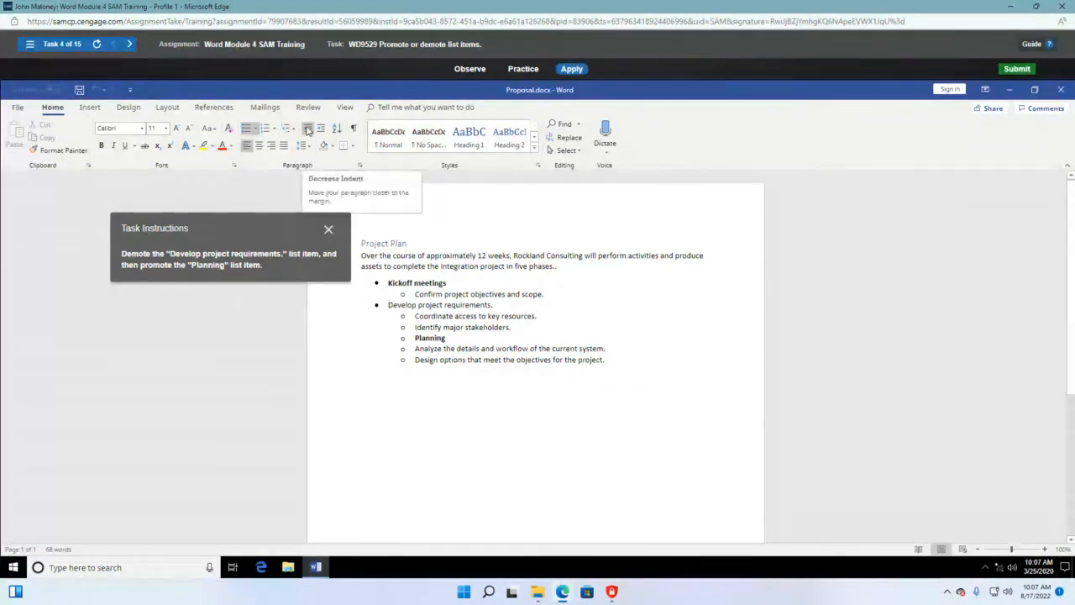
pyautogui.click(308, 131)
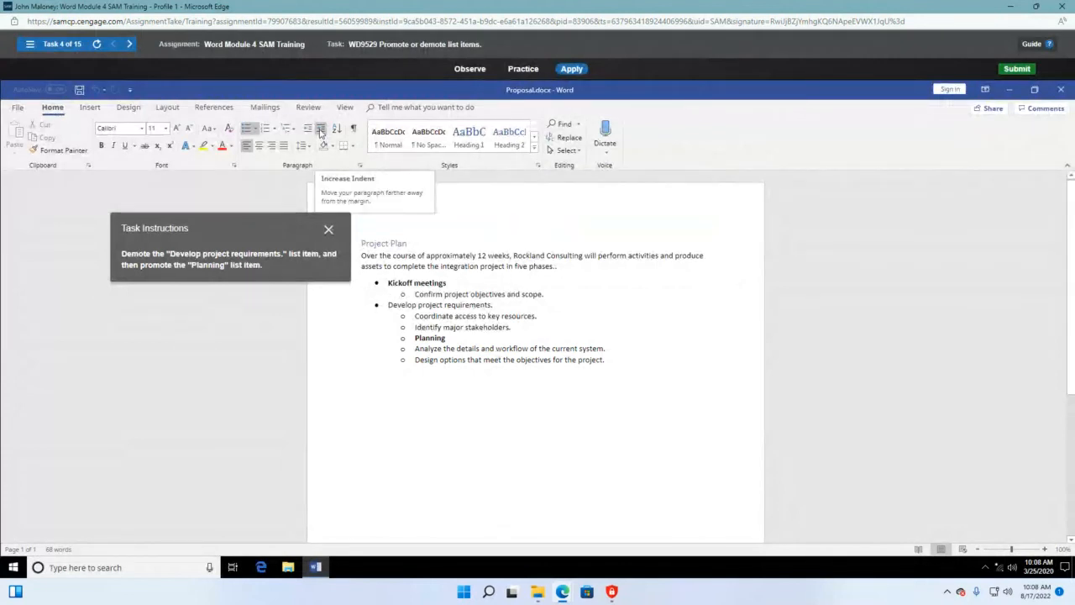
pyautogui.click(320, 131)
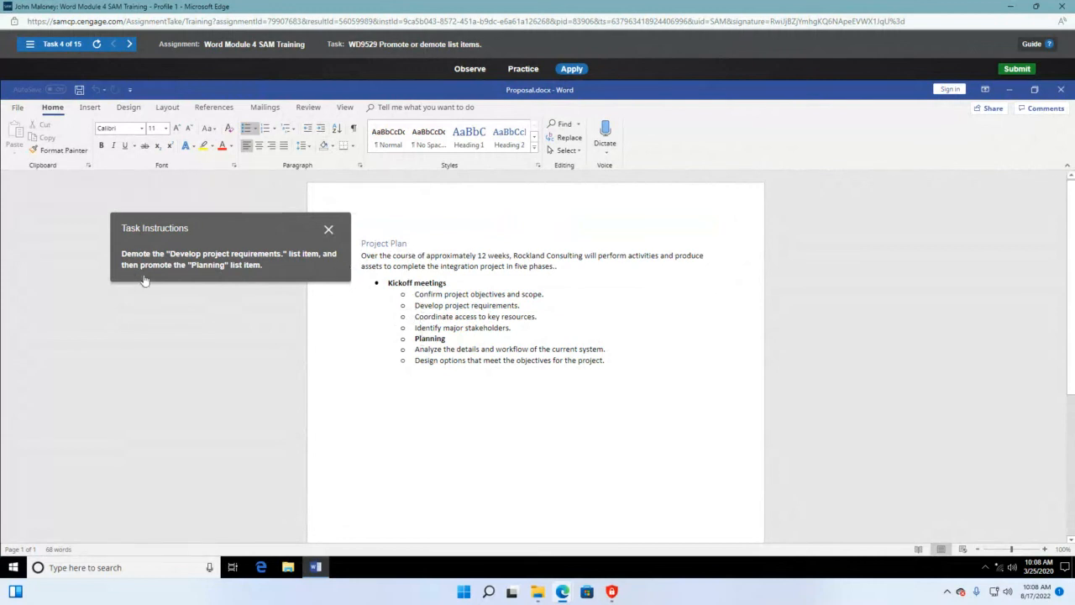
pyautogui.click(416, 340)
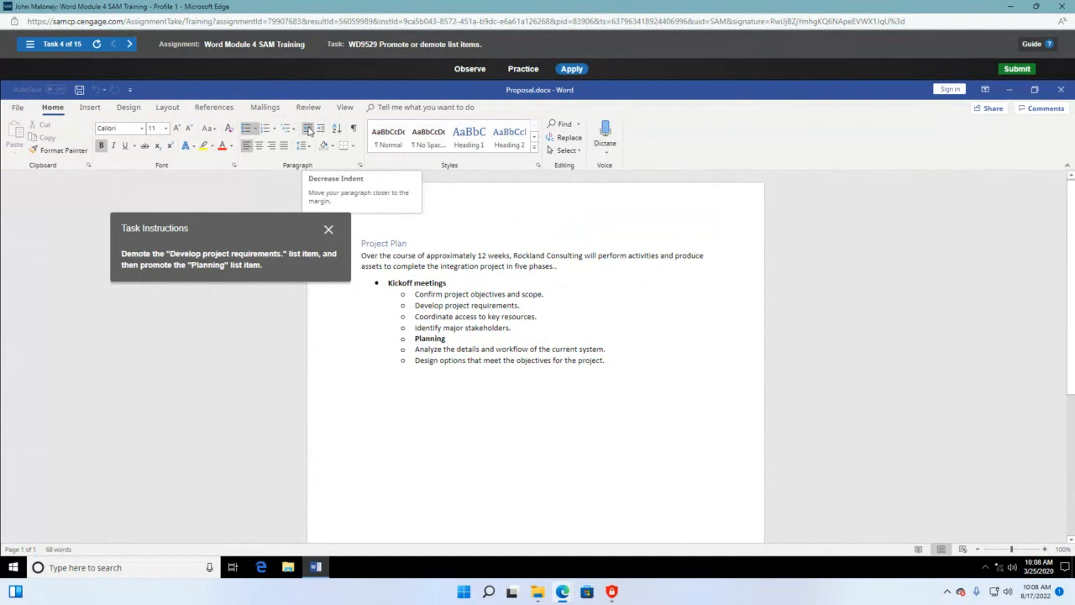
pyautogui.click(308, 131)
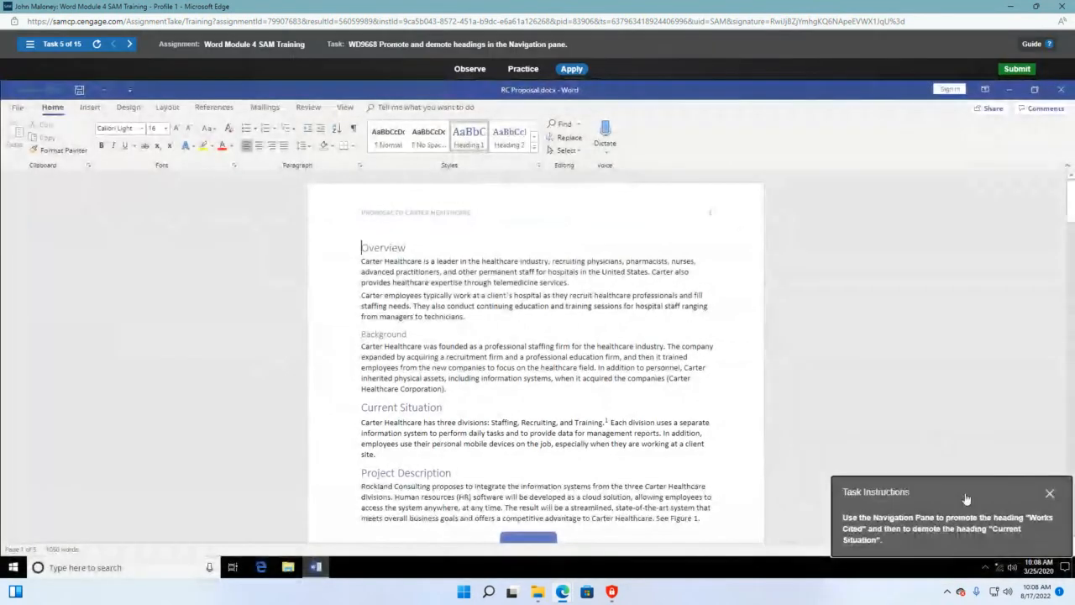
# Use the Navigation Pane to promote the heading "Works Cited" and demote the heading "Current Situation"
pyautogui.moveTo(965, 499); pyautogui.dragTo(683, 224)
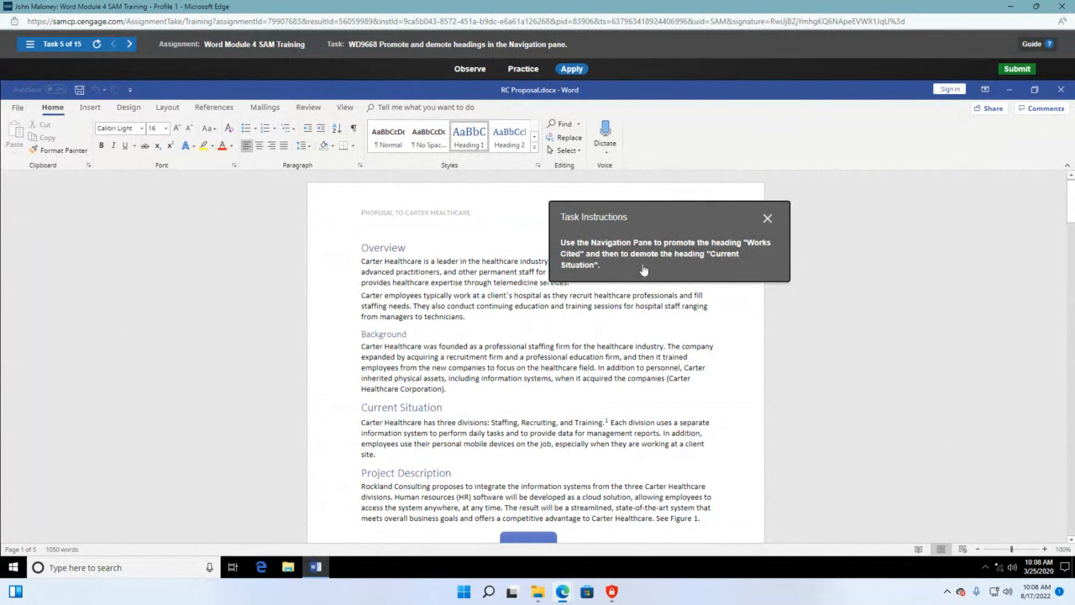
pyautogui.click(343, 107)
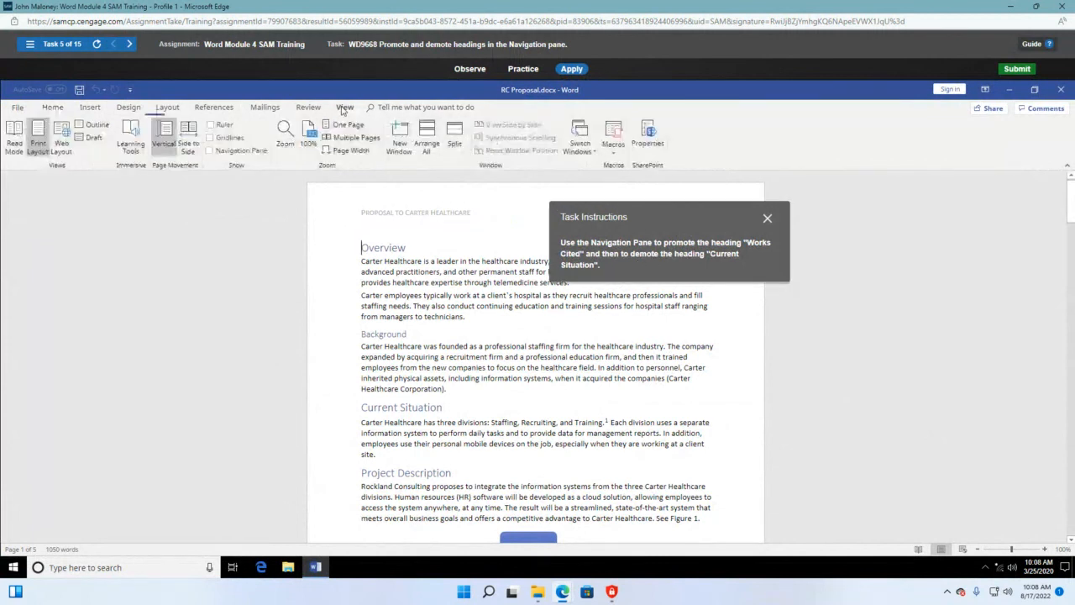
pyautogui.click(210, 150)
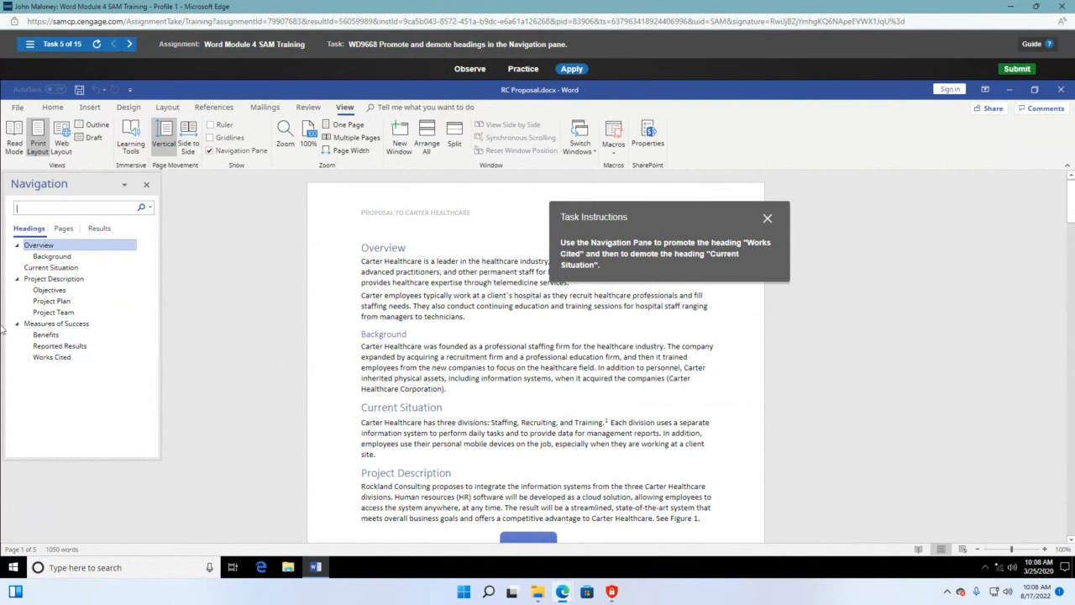
pyautogui.click(36, 361)
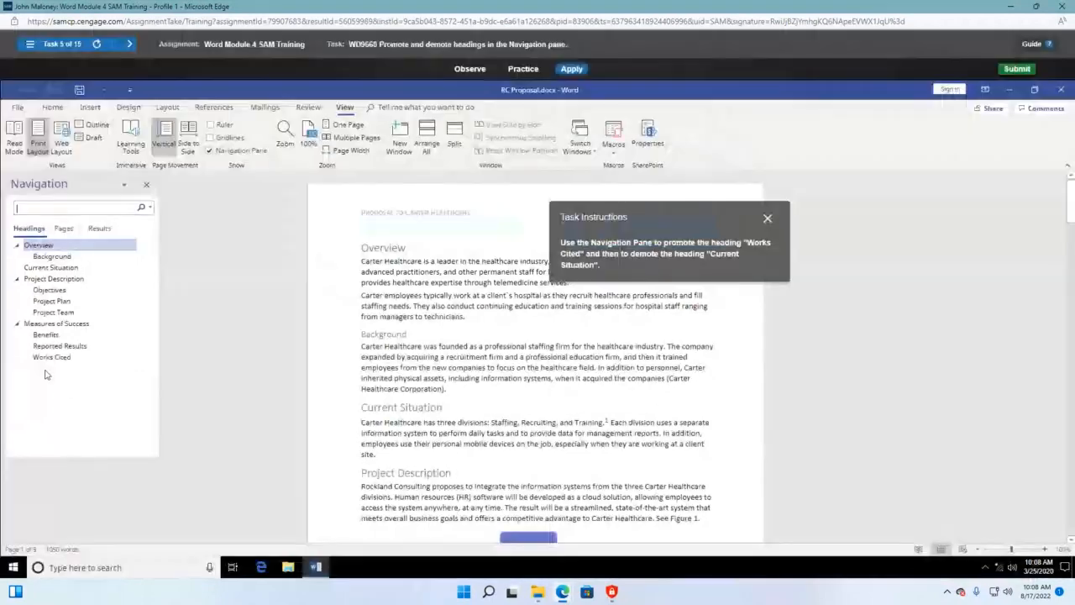
pyautogui.rightClick(49, 358)
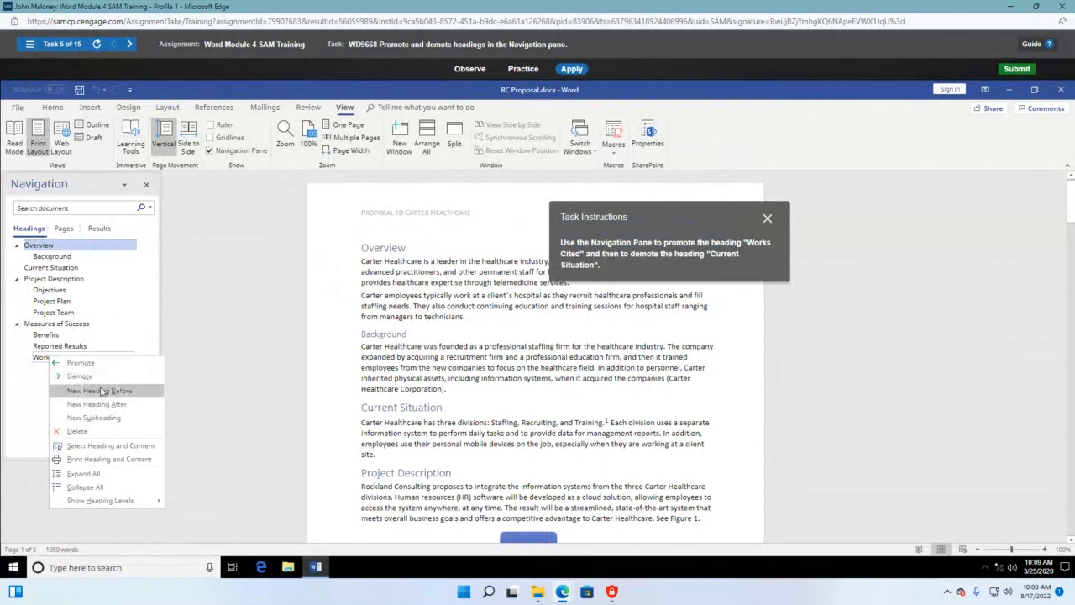
pyautogui.click(80, 363)
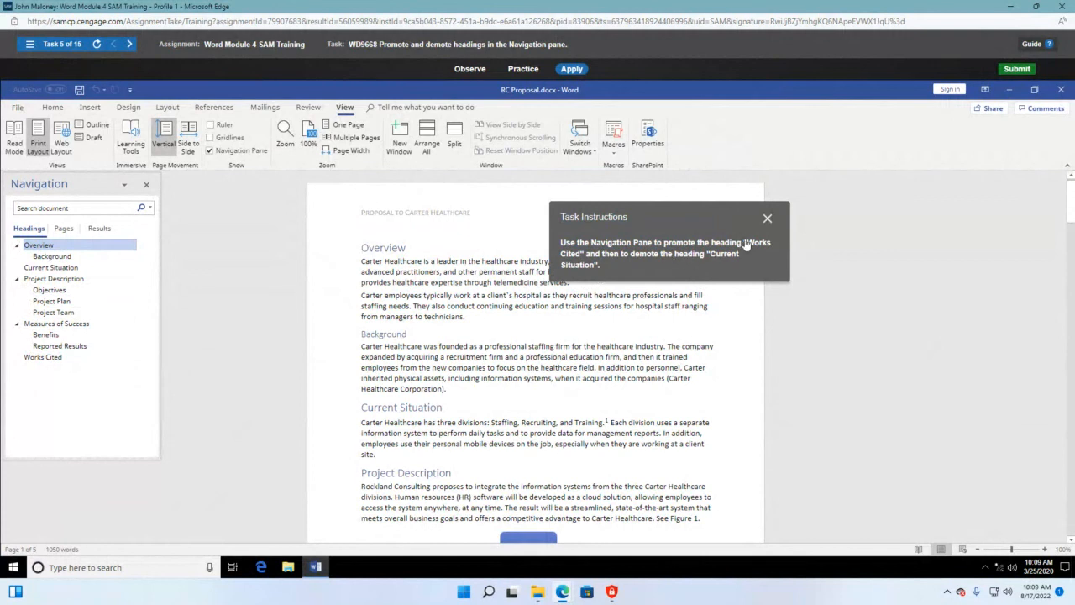
pyautogui.rightClick(60, 269)
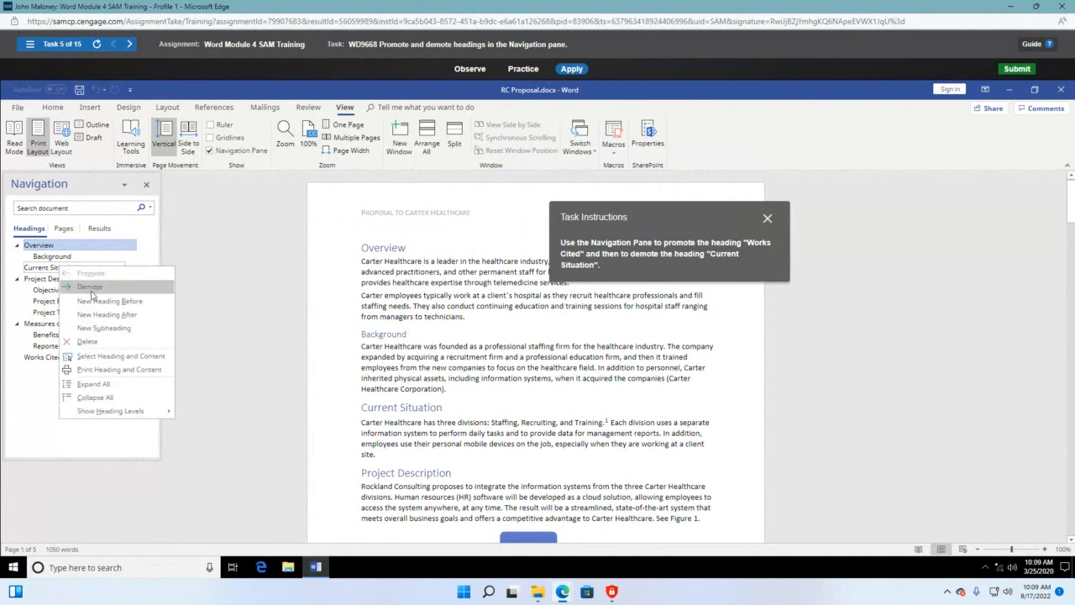
pyautogui.click(92, 289)
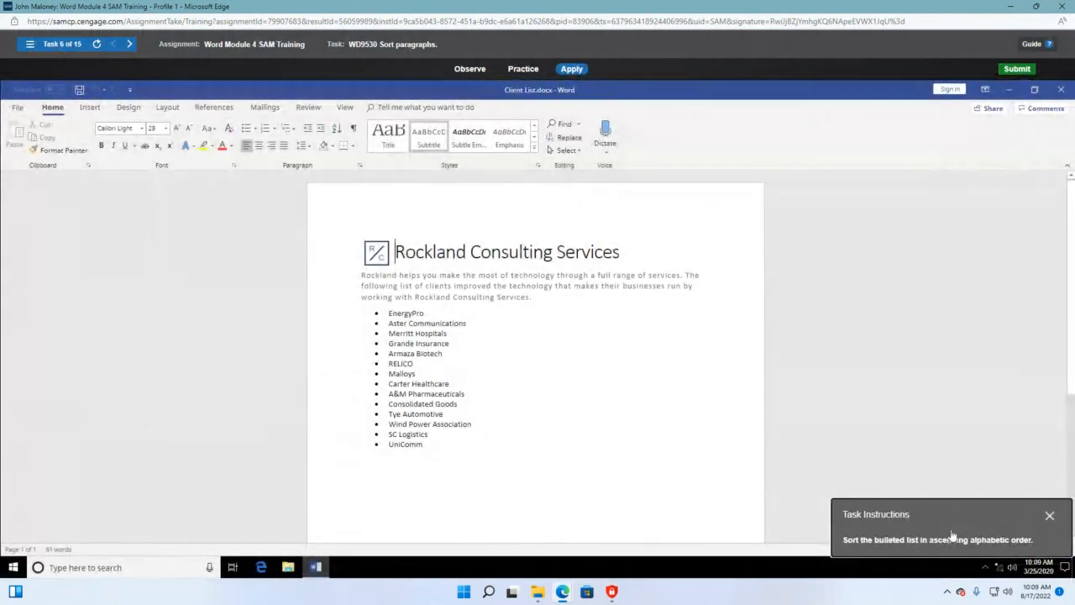
# Sort the bulleted client list by paragraphs as text in ascending order
pyautogui.moveTo(956, 514); pyautogui.dragTo(924, 294)
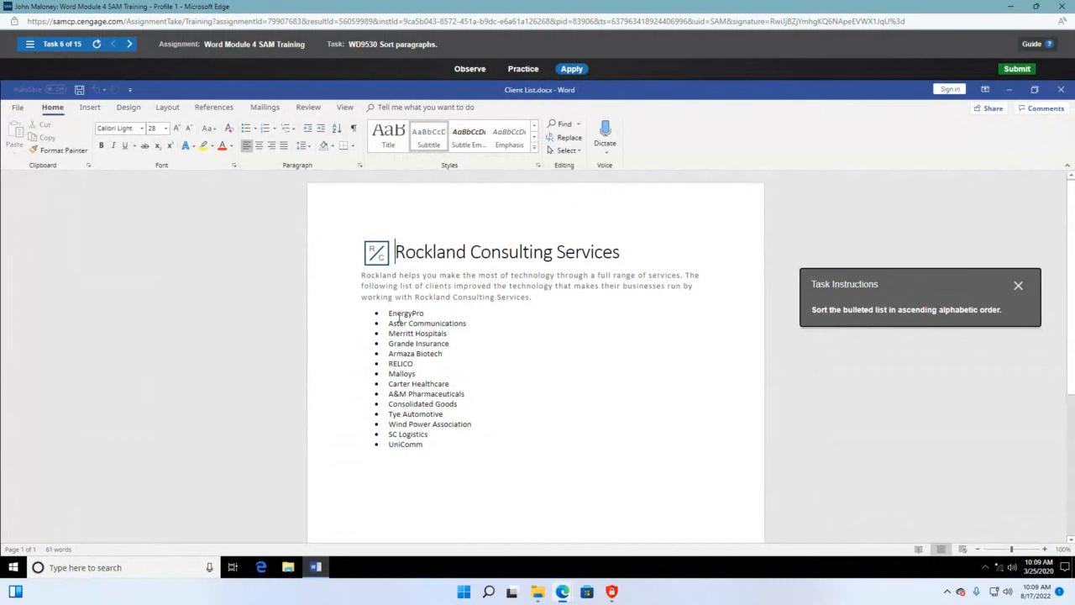
pyautogui.moveTo(389, 313); pyautogui.dragTo(456, 458)
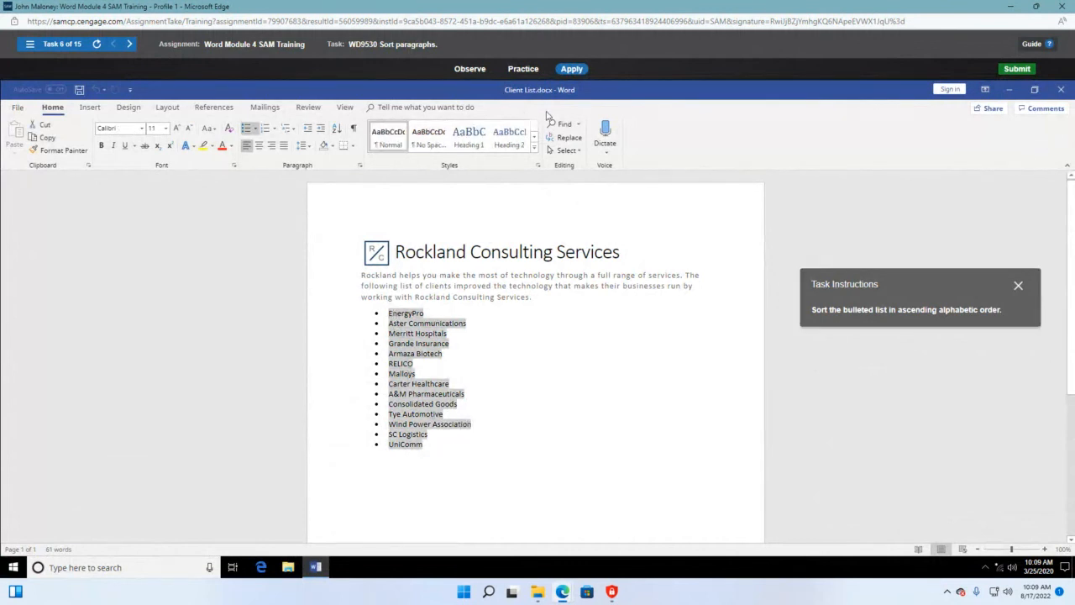
pyautogui.click(336, 129)
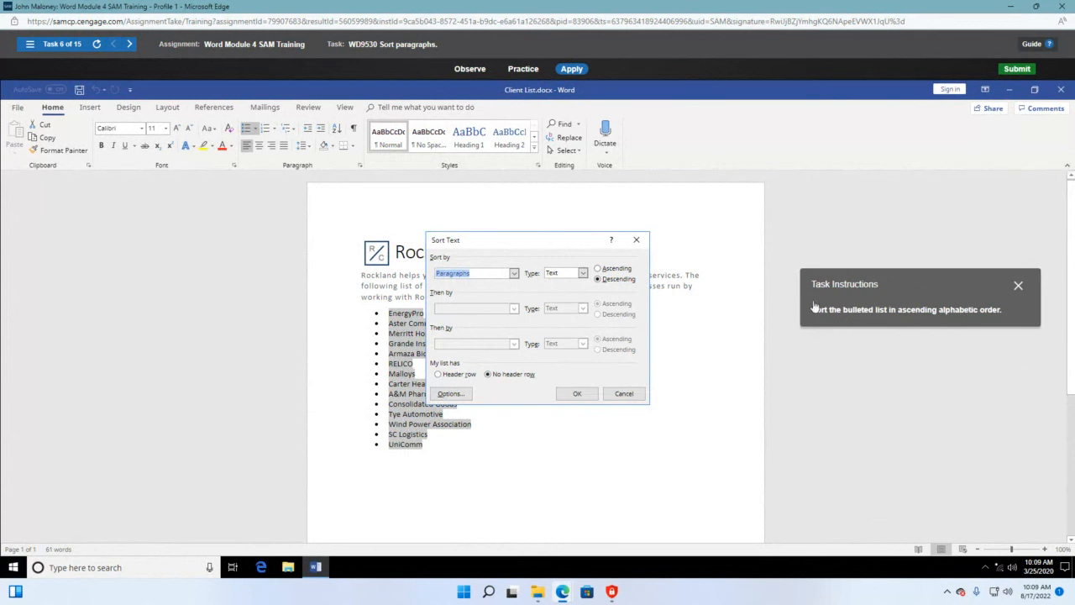
pyautogui.click(598, 268)
pyautogui.click(514, 275)
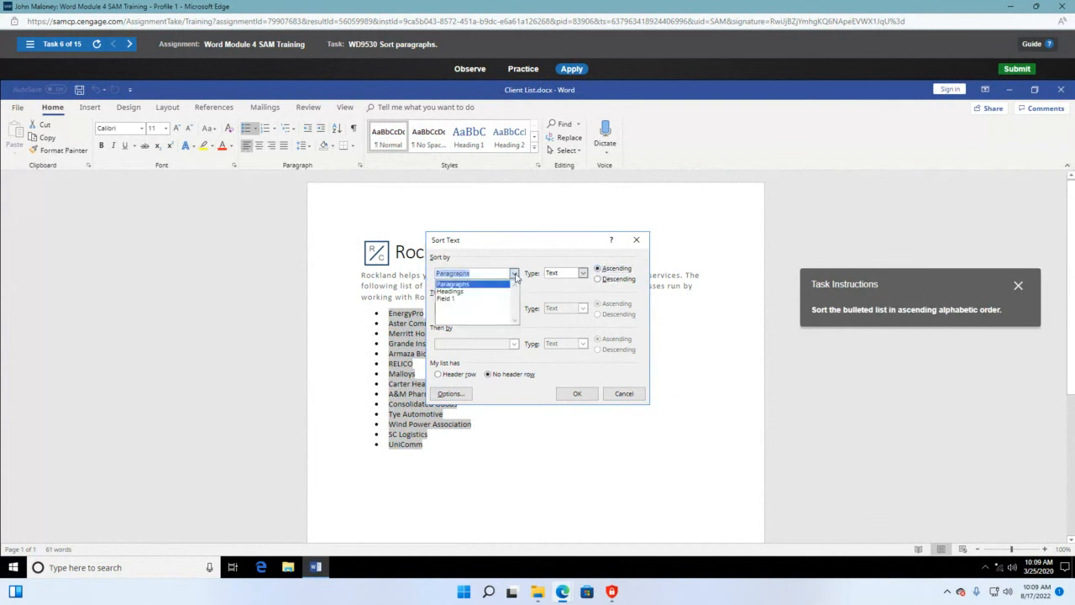
pyautogui.click(515, 276)
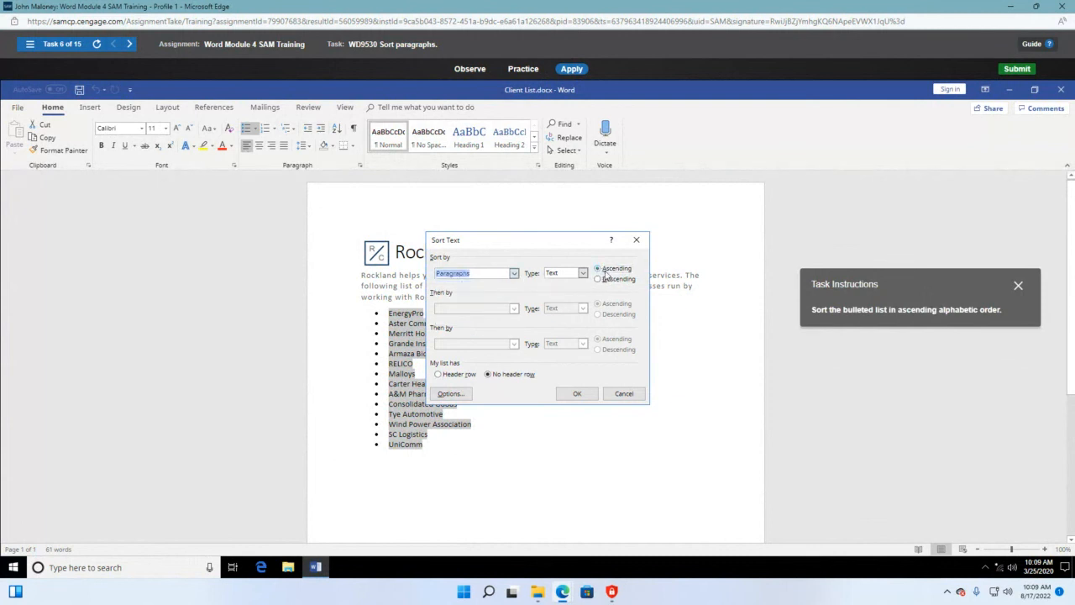
pyautogui.click(586, 396)
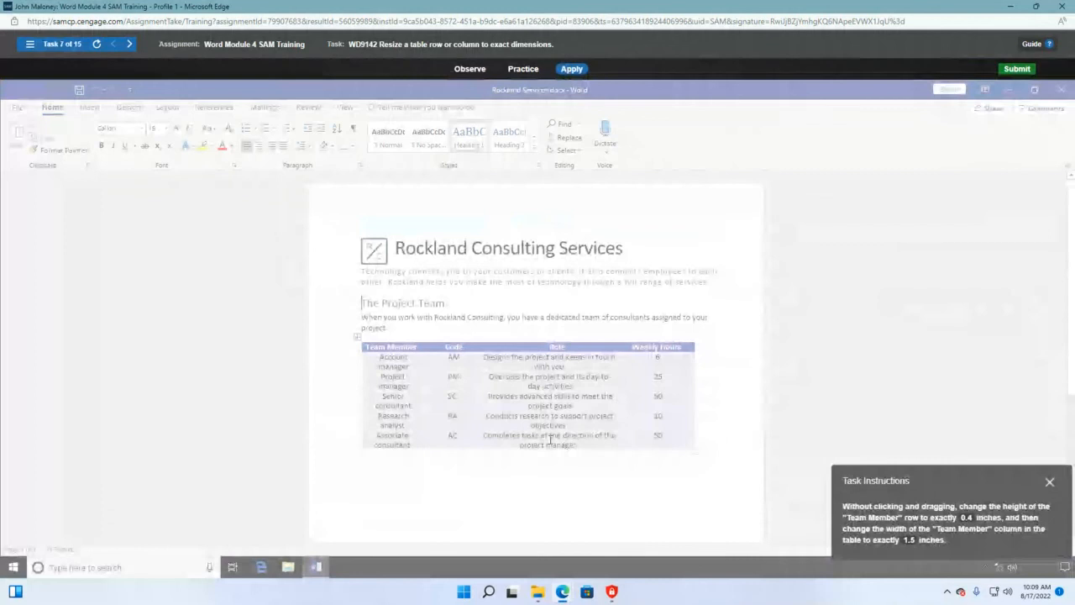
pyautogui.moveTo(964, 487); pyautogui.dragTo(260, 251)
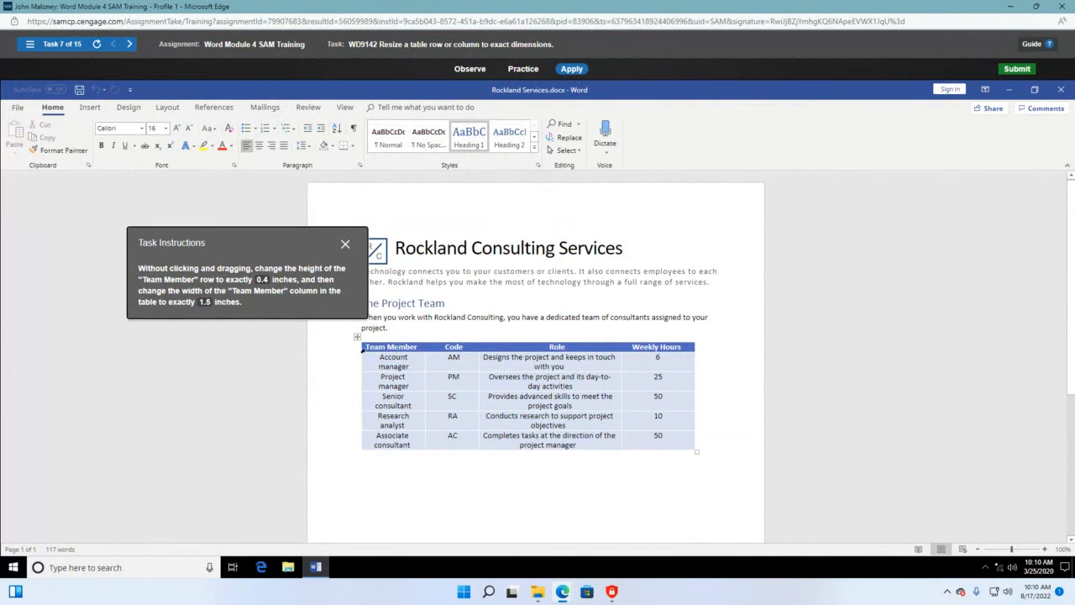
pyautogui.click(363, 350)
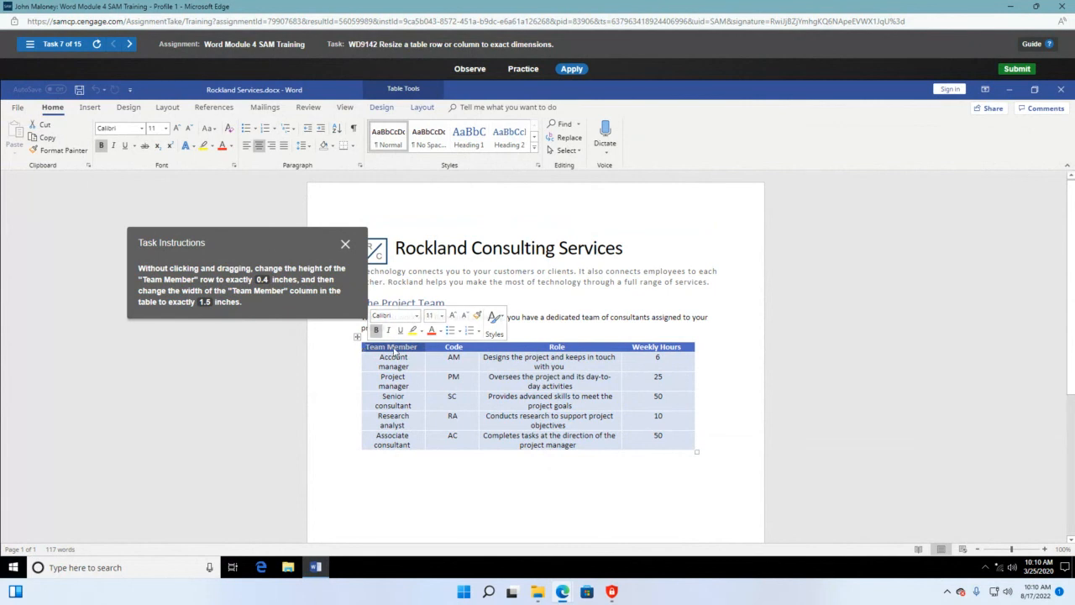
pyautogui.click(393, 350)
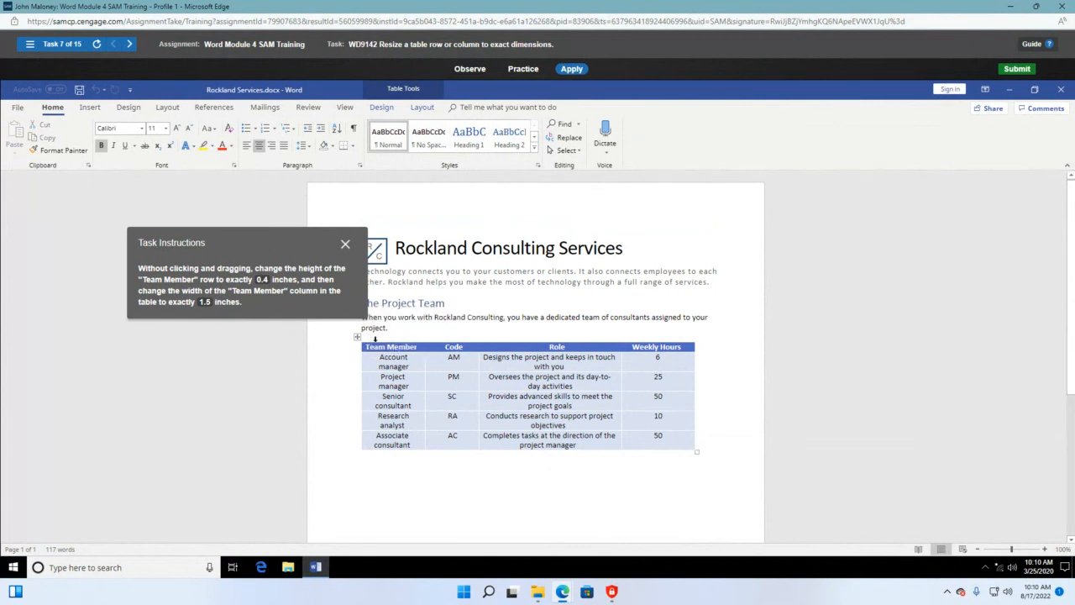
pyautogui.moveTo(361, 346); pyautogui.dragTo(663, 340)
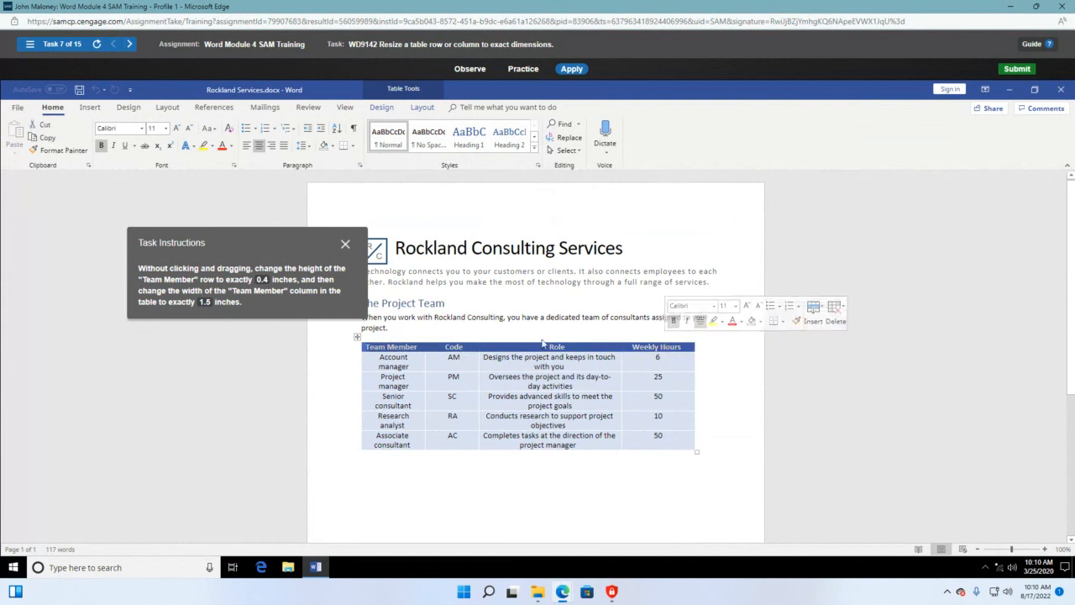
pyautogui.click(412, 349)
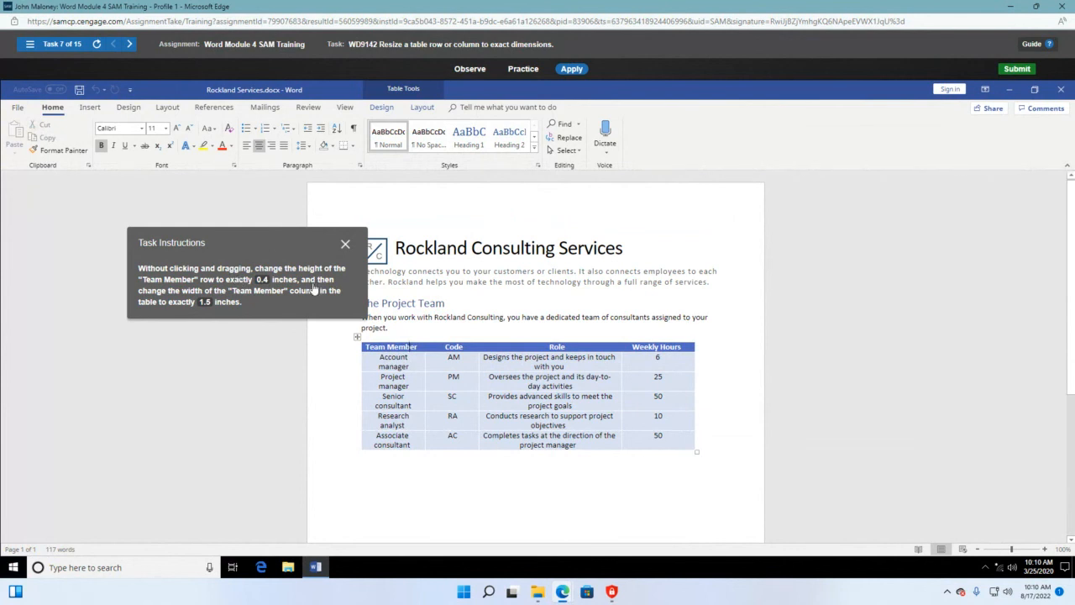
pyautogui.rightClick(409, 350)
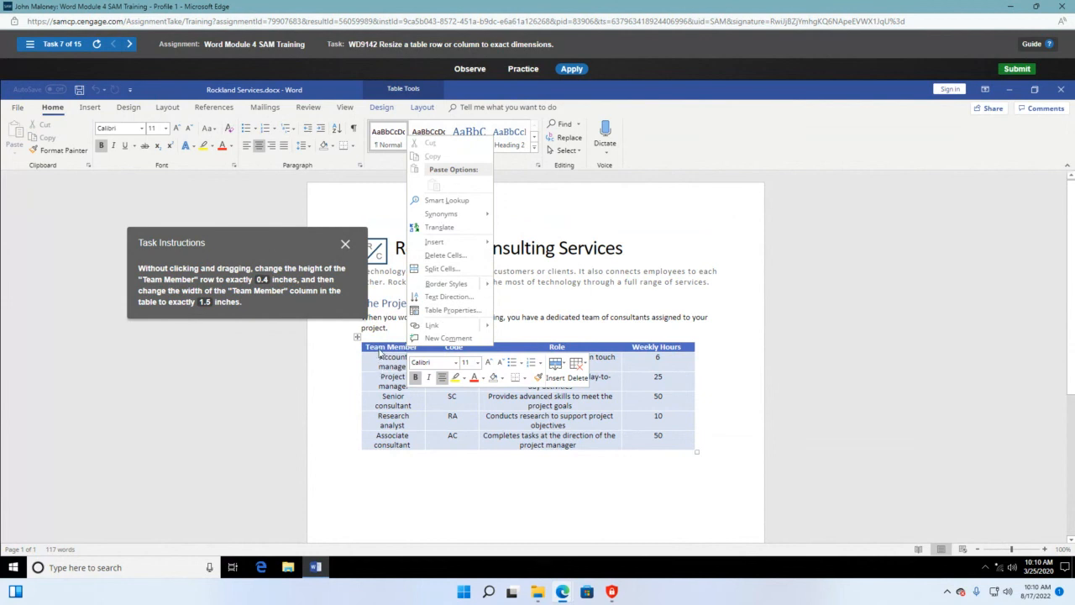
pyautogui.press('Escape')
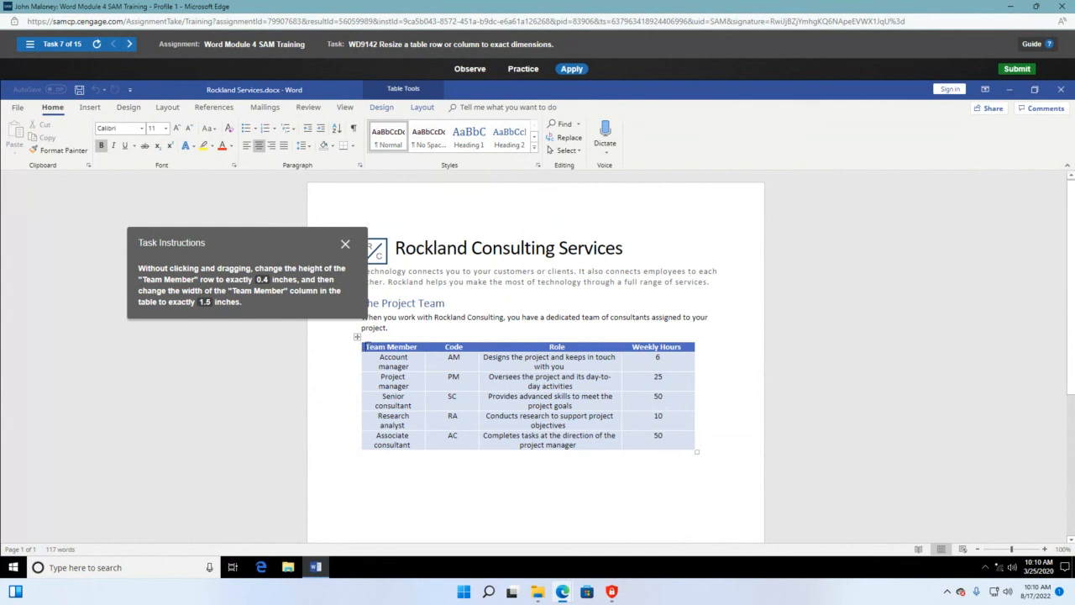
pyautogui.moveTo(366, 346); pyautogui.dragTo(683, 349)
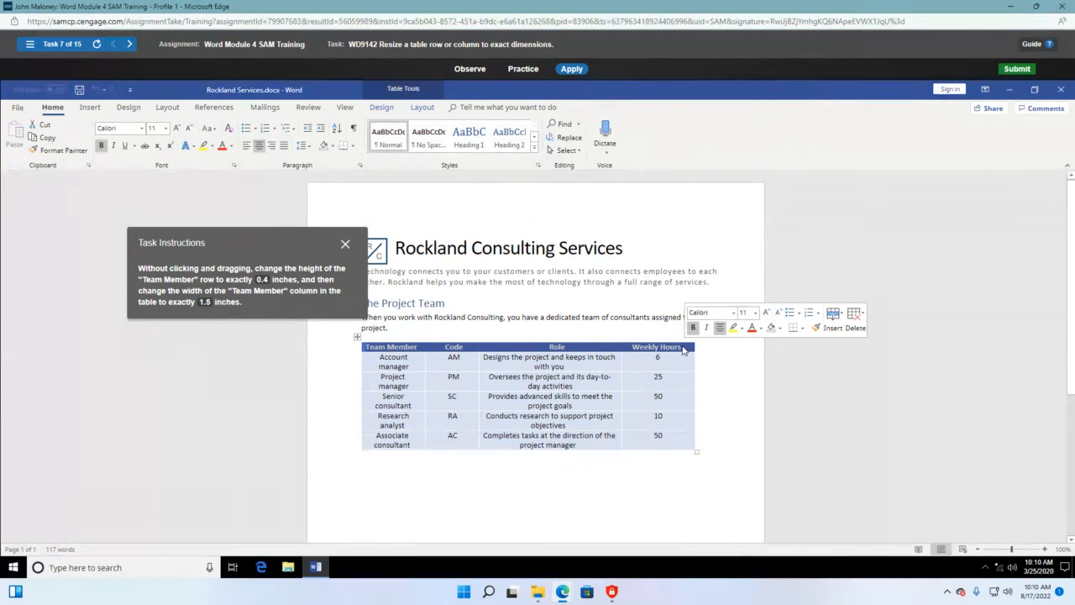
pyautogui.rightClick(682, 349)
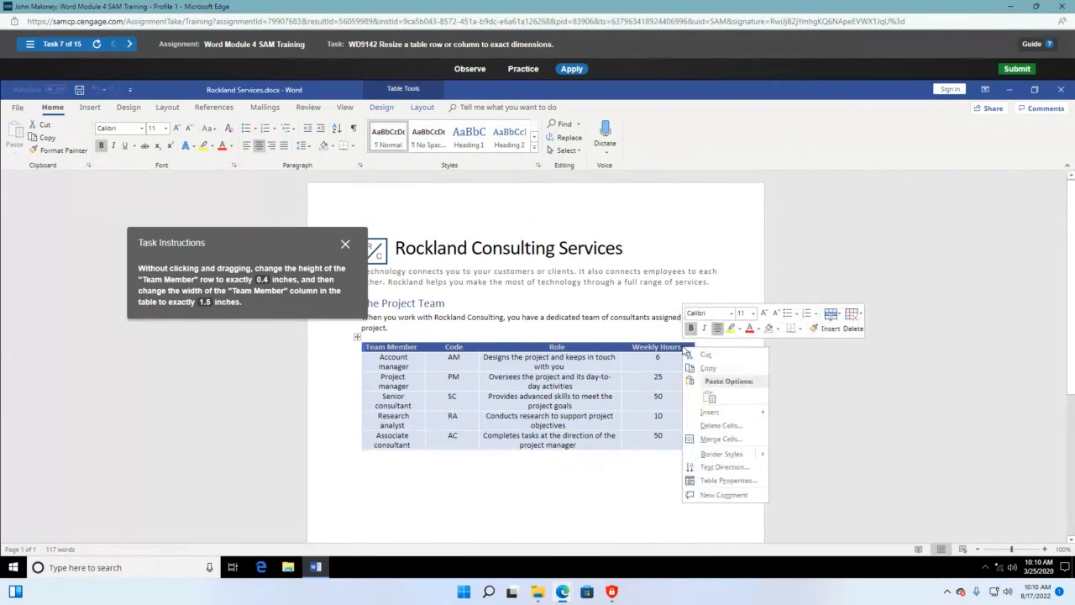
# Switch the task to Practice mode and set the height of the "Team Member" row to 0.4 inches
pyautogui.moveTo(717, 414)
pyautogui.click(524, 69)
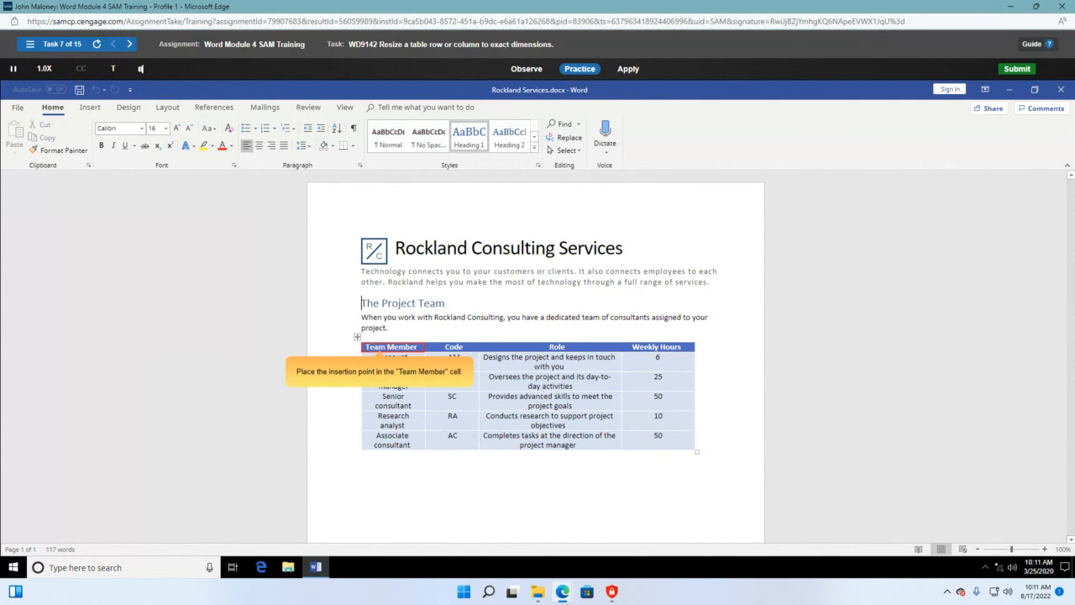
pyautogui.click(367, 346)
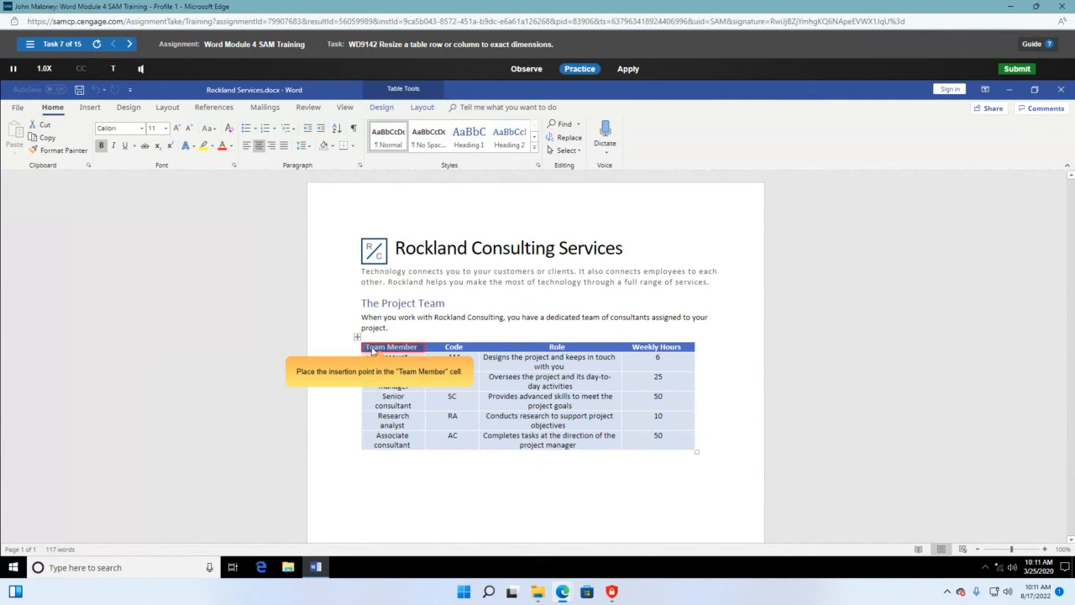
pyautogui.click(373, 351)
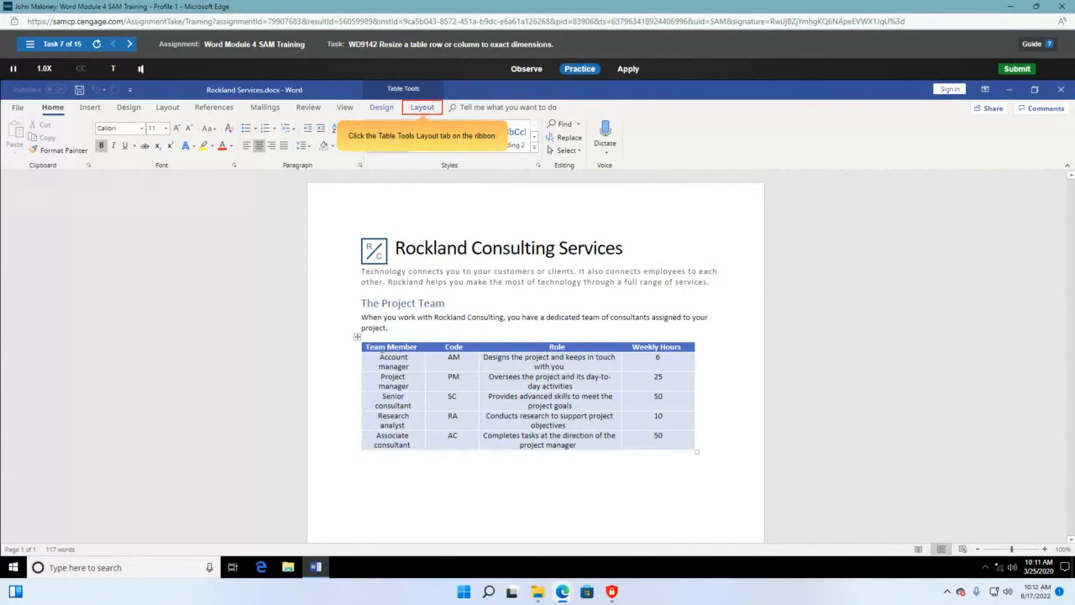
pyautogui.click(421, 109)
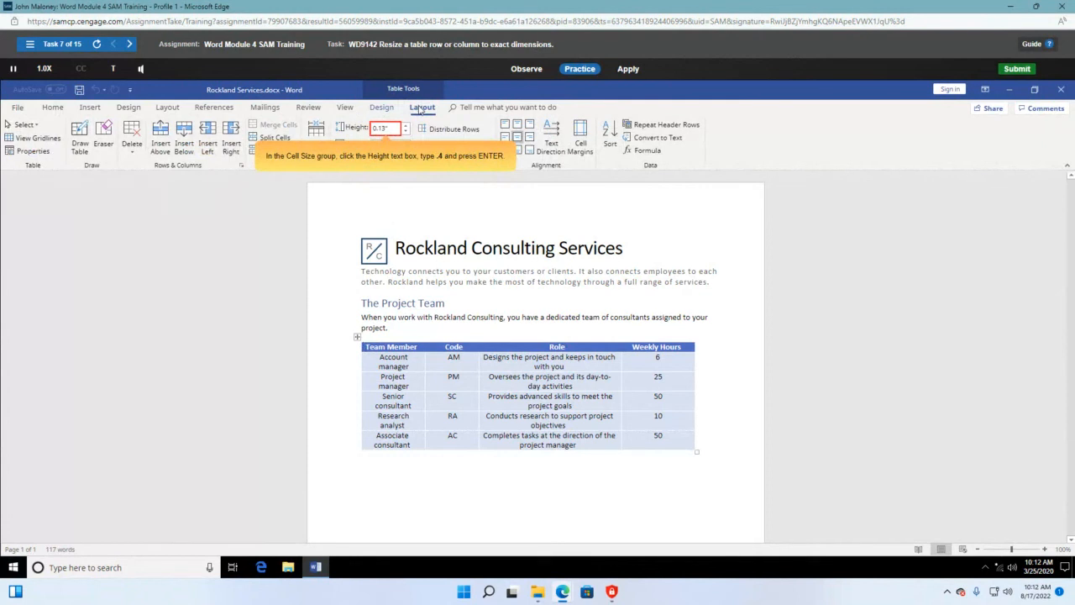
pyautogui.click(387, 129)
pyautogui.write('.4')
pyautogui.press('Return')
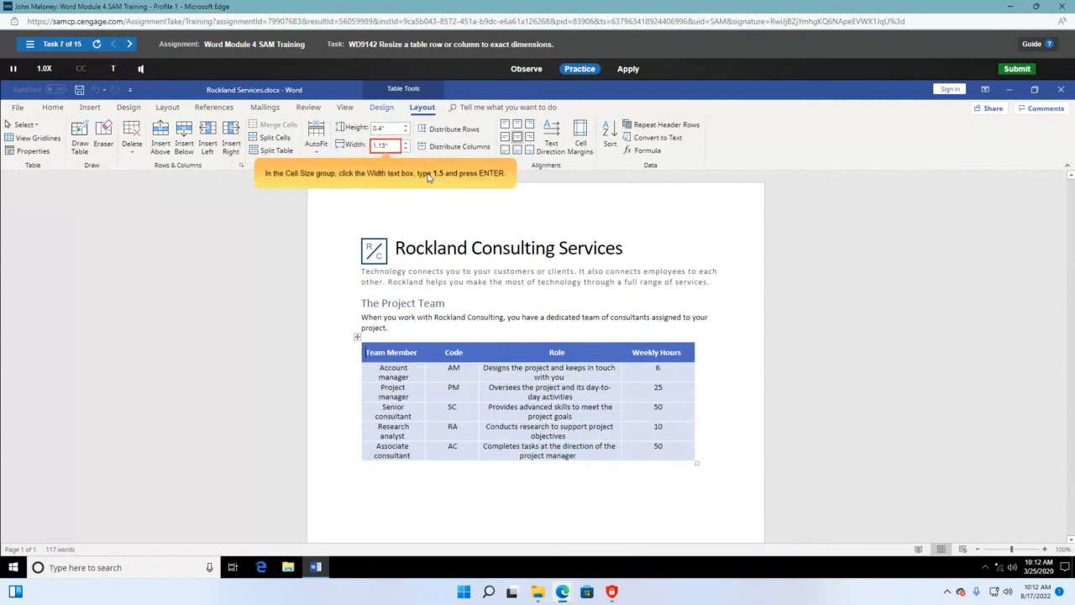
# Set the width of the "Team Member" column to 1.5 inches to complete the practice
pyautogui.click(391, 145)
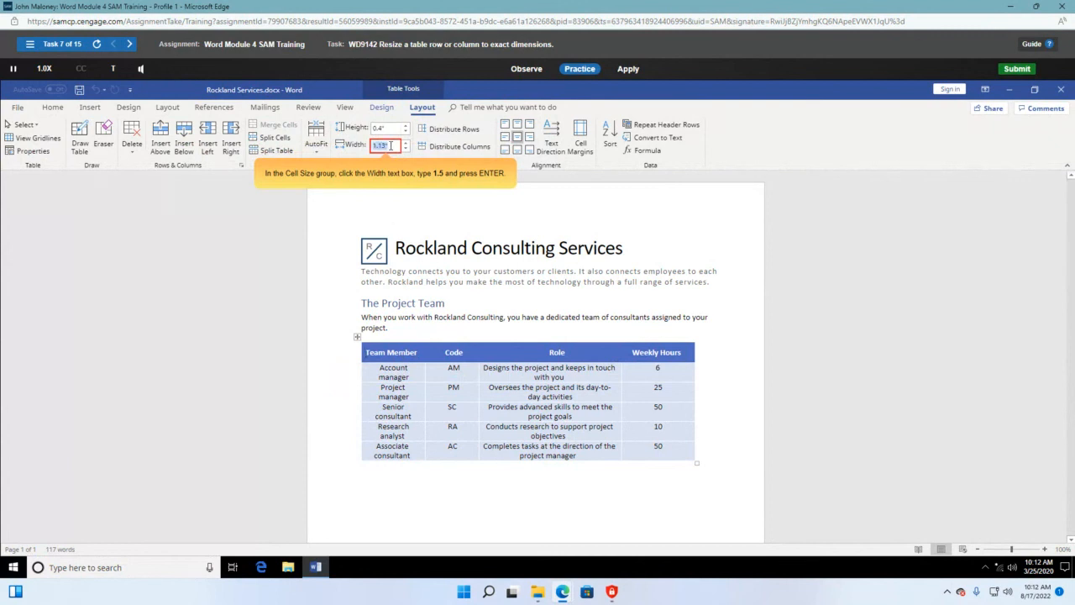
pyautogui.write('1.5')
pyautogui.press('Return')
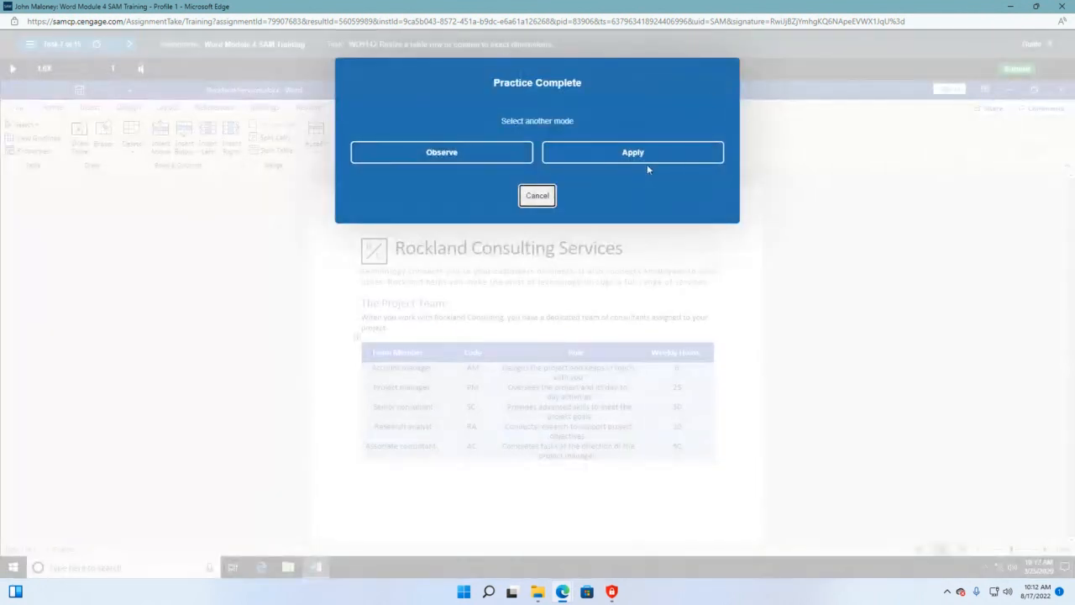
# Switch the task to Apply mode and set the height of the "Team Member" row to 0.4 inches
pyautogui.click(648, 159)
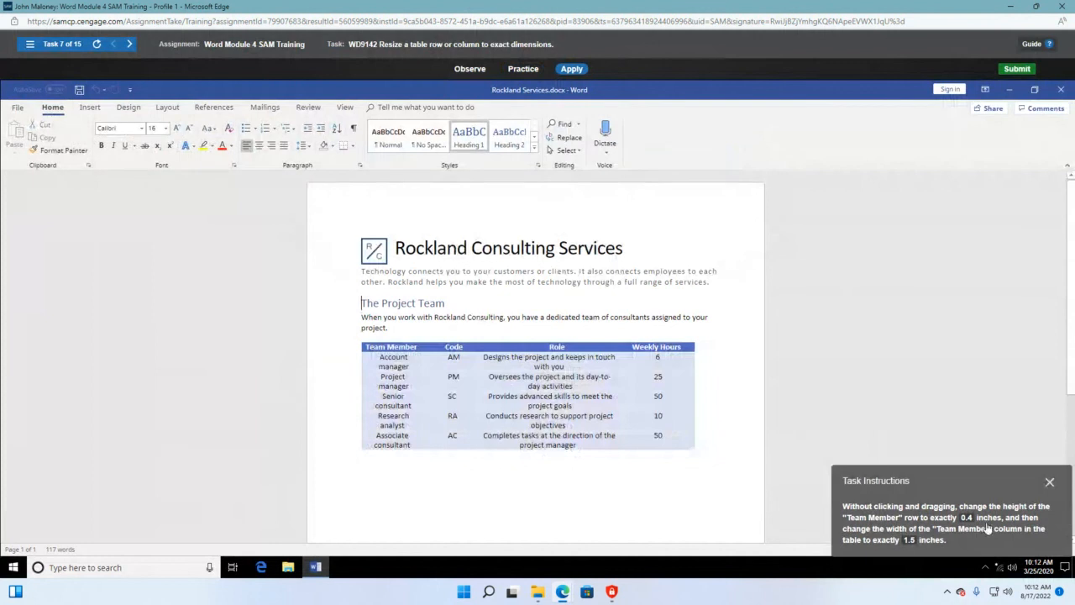
pyautogui.moveTo(985, 488); pyautogui.dragTo(915, 316)
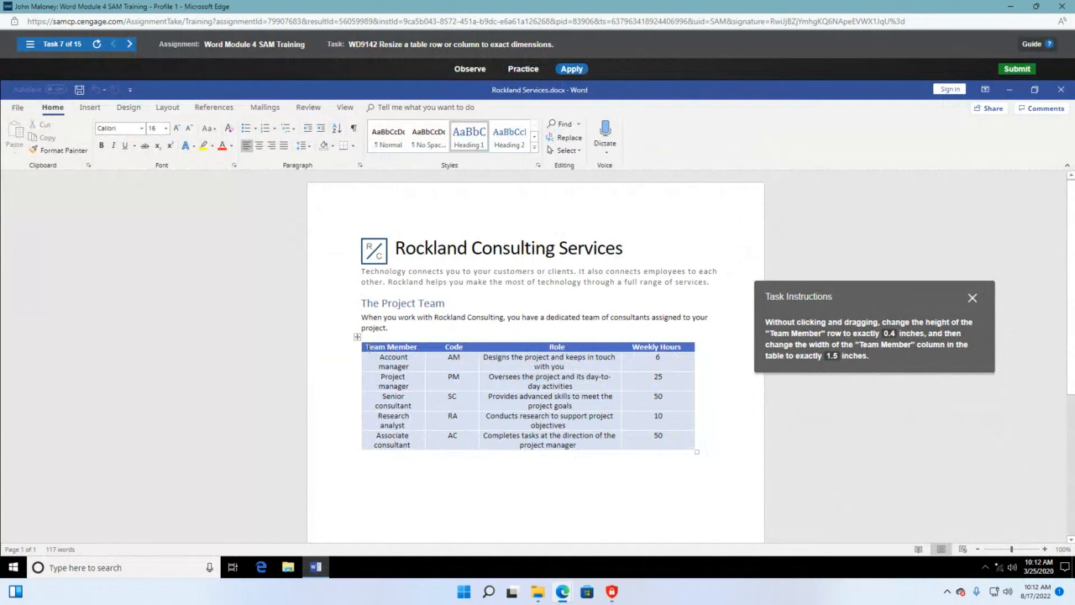
pyautogui.click(366, 347)
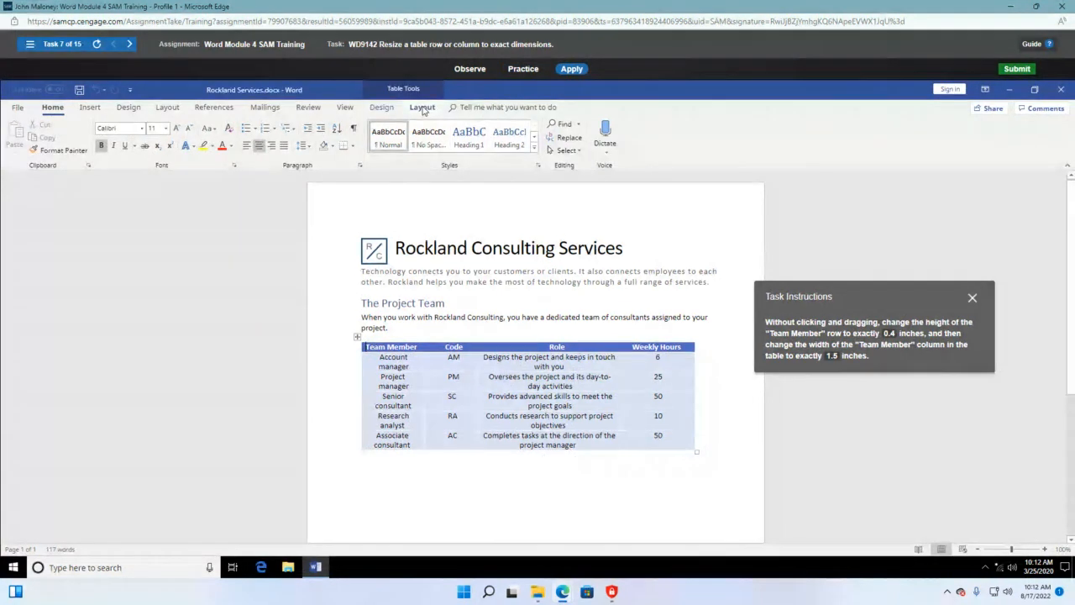
pyautogui.click(422, 107)
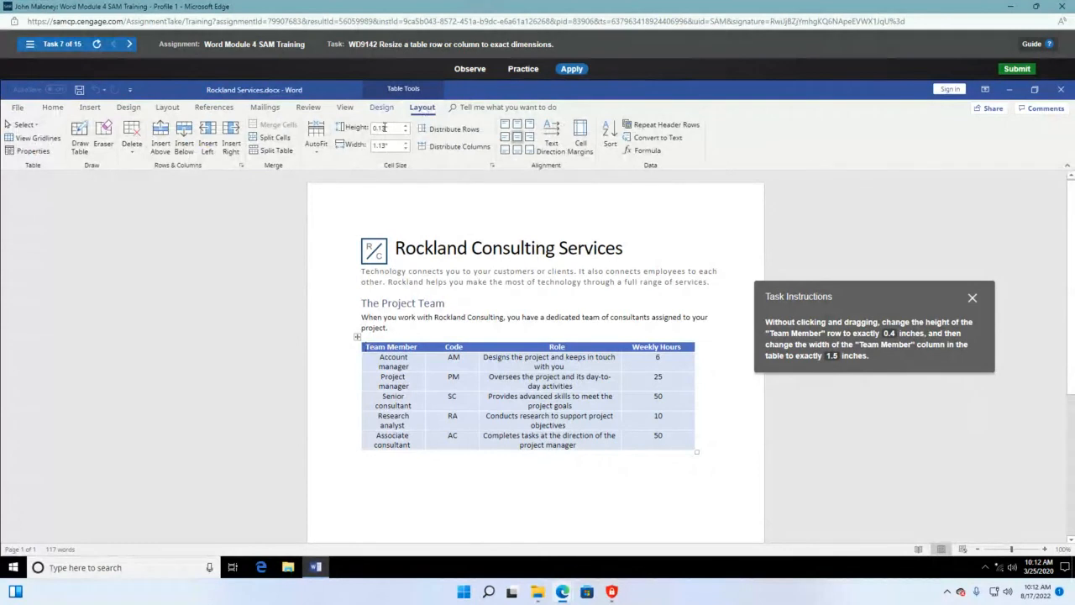
pyautogui.click(384, 127)
pyautogui.press('BackSpace')
pyautogui.write('.4')
pyautogui.press('Return')
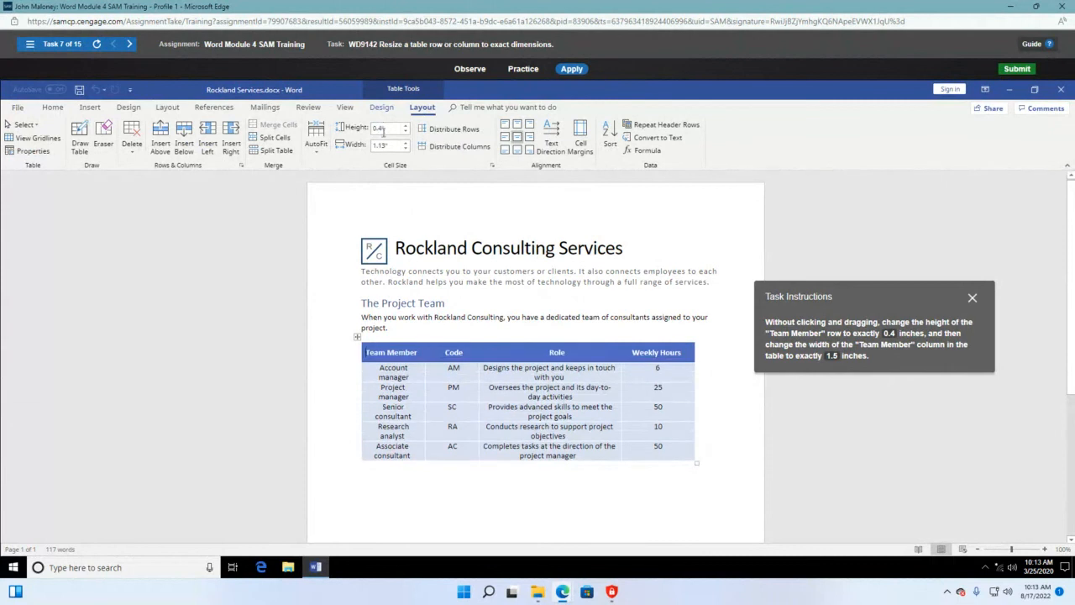
# Set the width of the table's "Team Member" column to 1.5 inches
pyautogui.click(385, 147)
pyautogui.write('1.5')
pyautogui.press('Return')
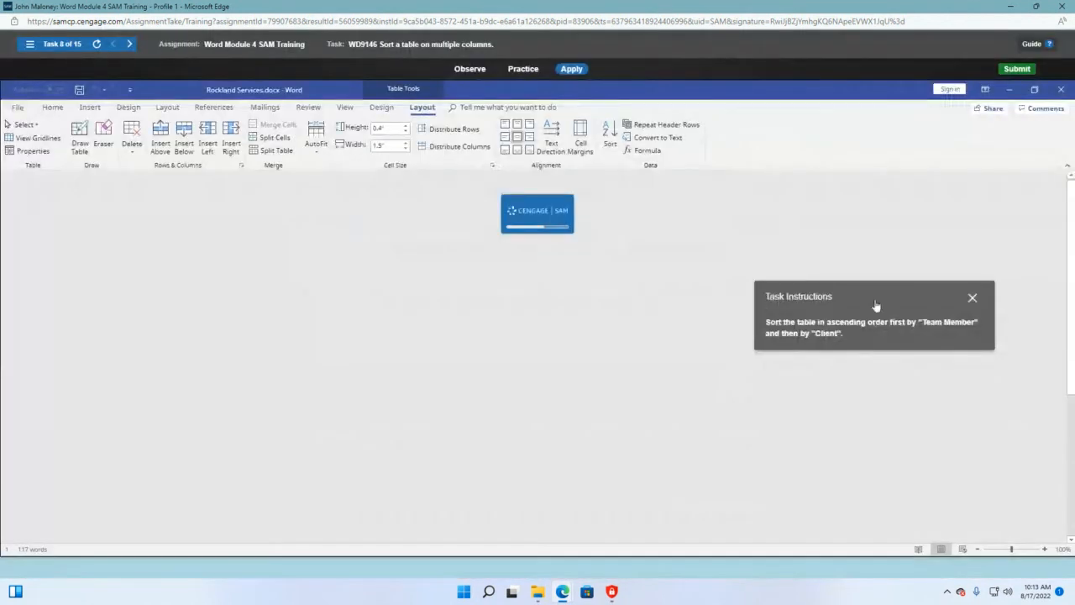
# Sort the whole Current Projects table in ascending order by Team Member and then by Client, treating the first row as a header
pyautogui.moveTo(876, 304)
pyautogui.mouseDown()
pyautogui.moveTo(923, 498)
pyautogui.moveTo(866, 291)
pyautogui.mouseUp()
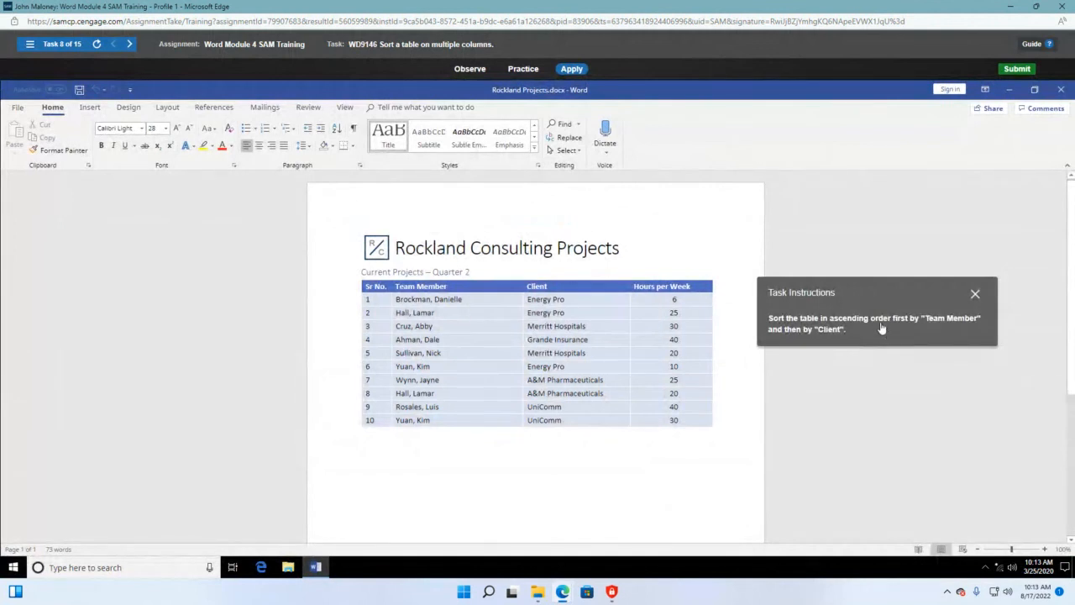
pyautogui.click(358, 275)
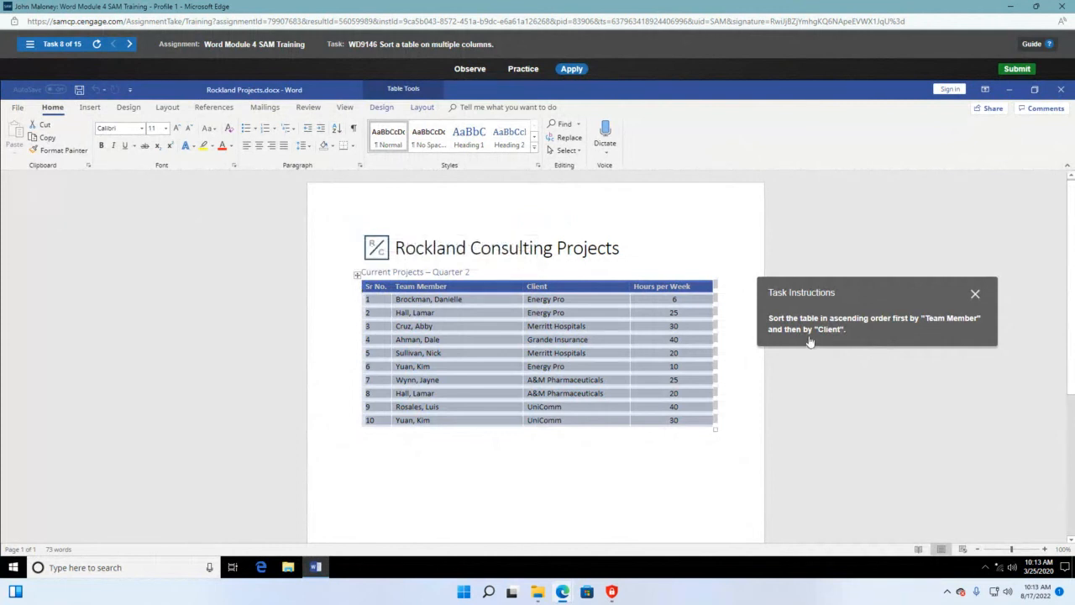
pyautogui.click(340, 130)
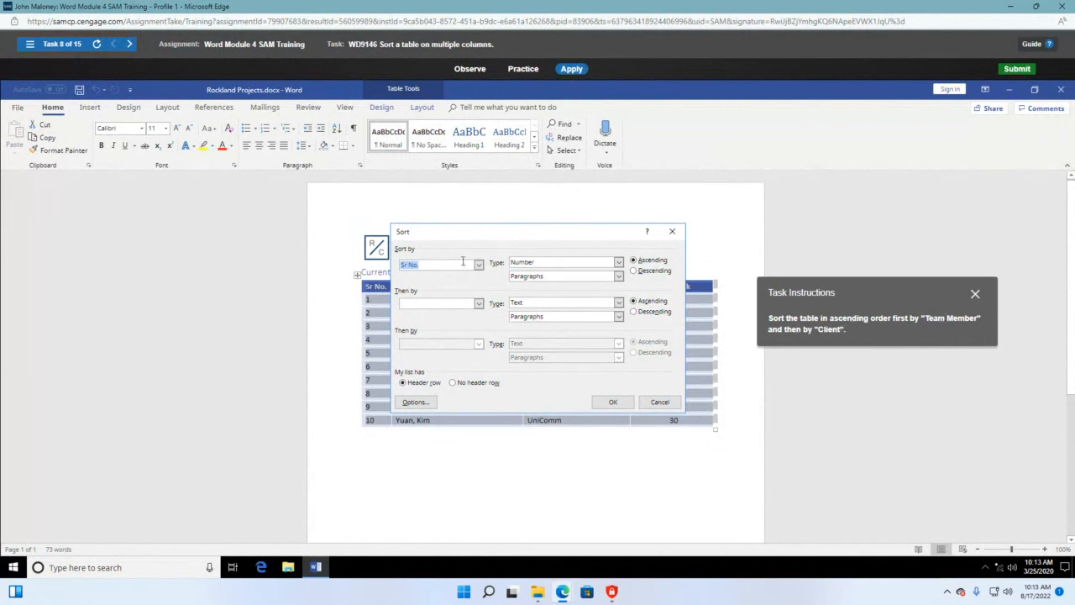
pyautogui.click(479, 266)
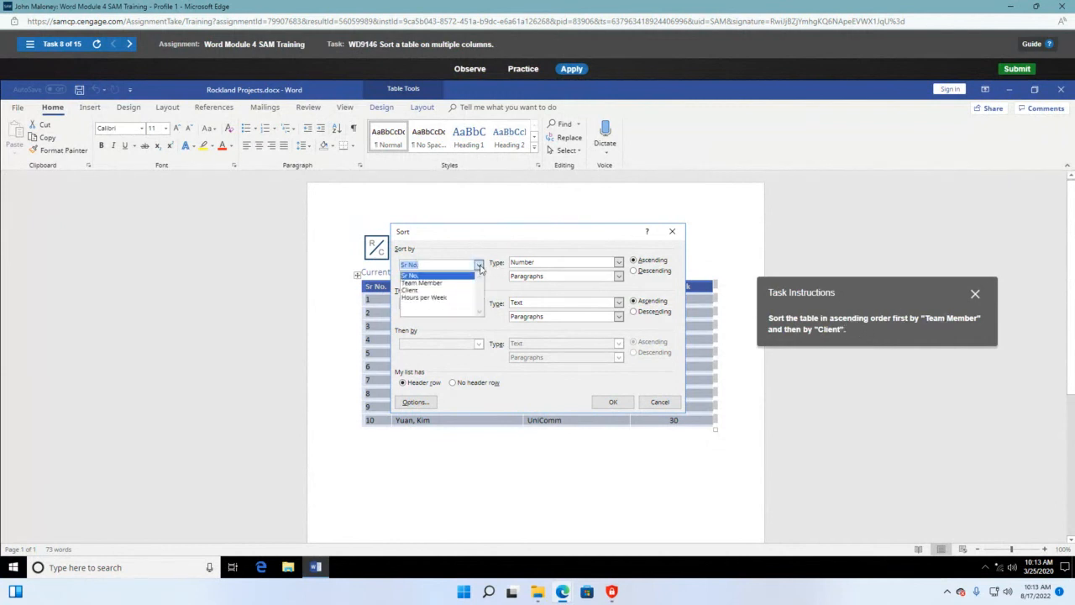
pyautogui.click(445, 283)
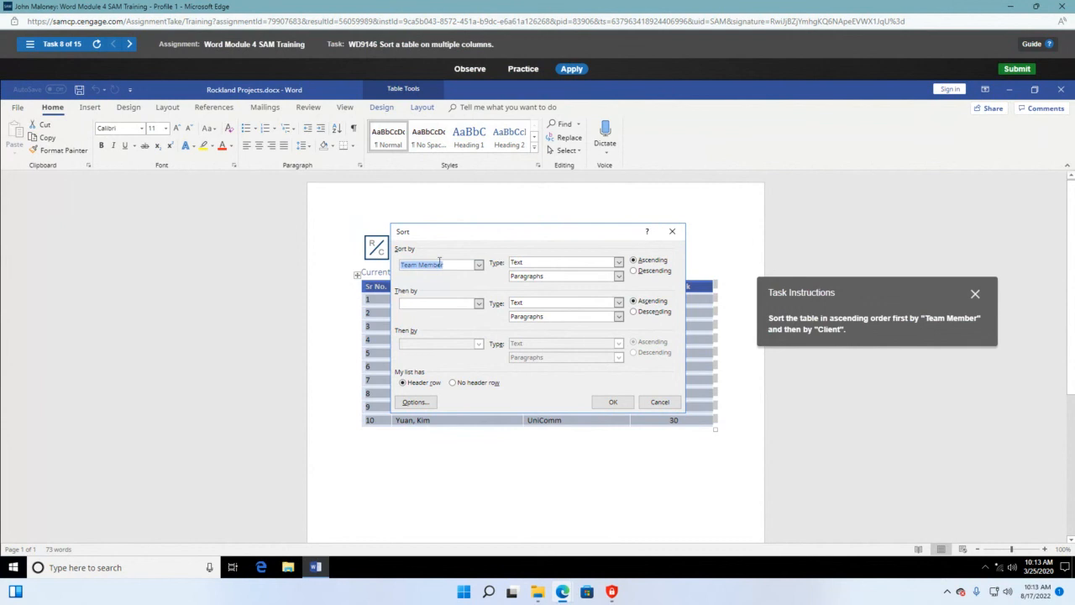
pyautogui.click(477, 304)
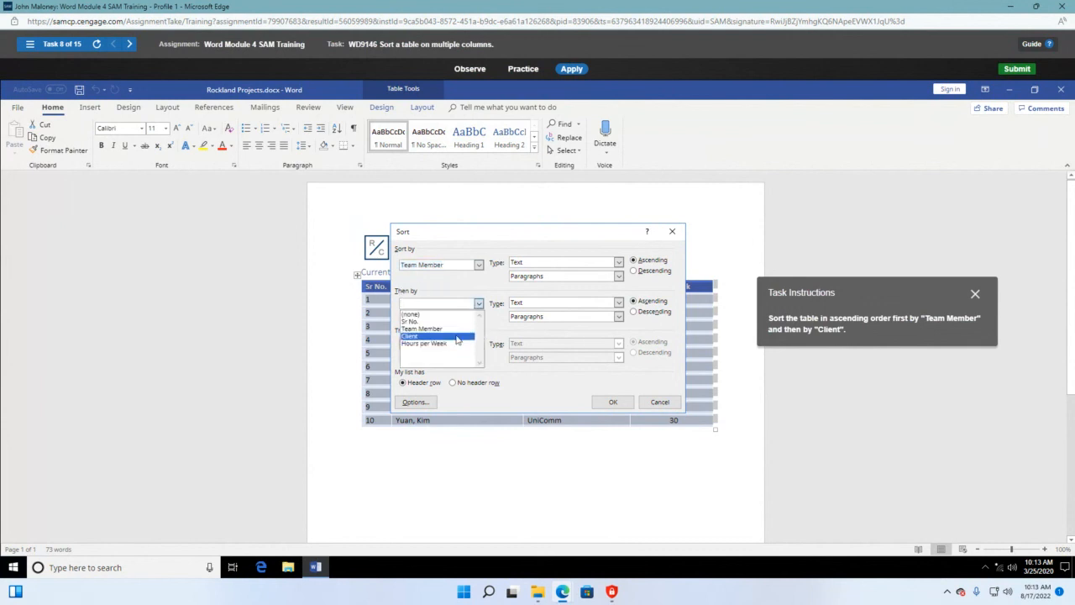
pyautogui.click(457, 336)
pyautogui.click(614, 402)
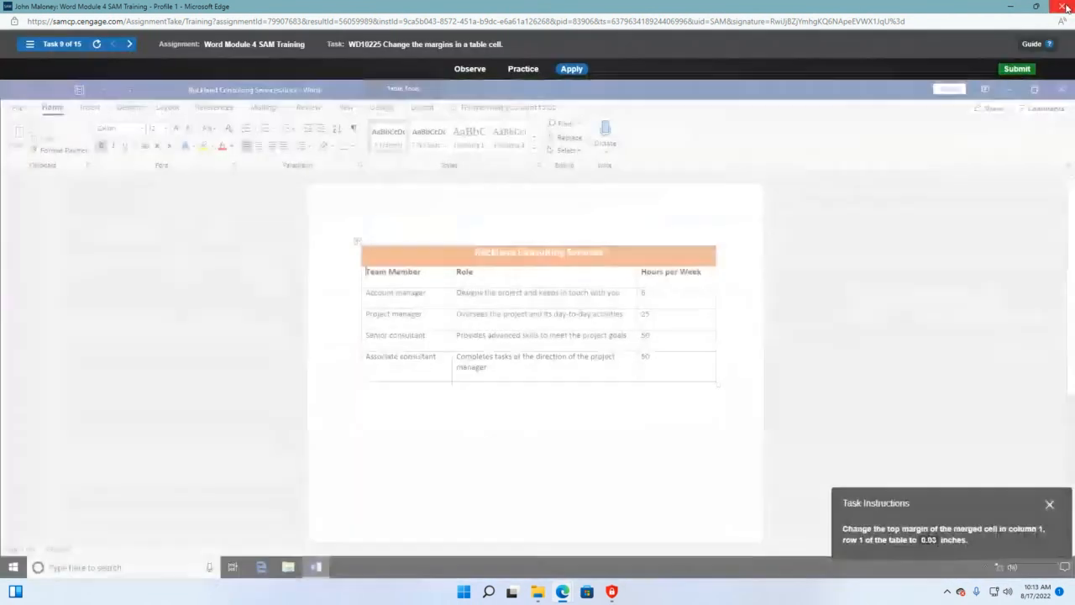
# Close the SAM Training window and switch to the Blackboard Collaborate session in the browser
pyautogui.click(1065, 7)
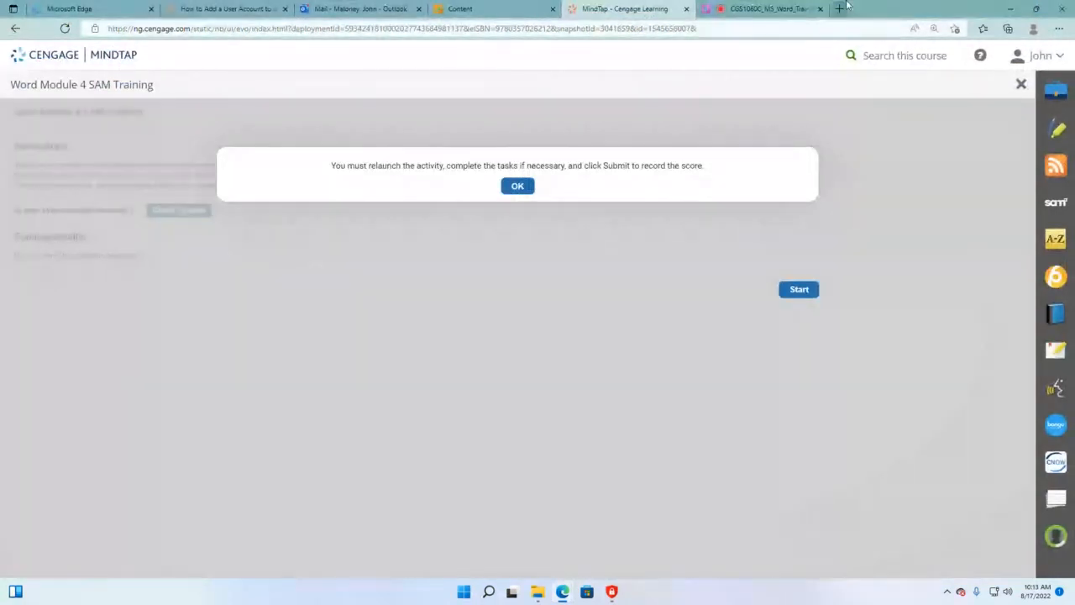
pyautogui.click(774, 10)
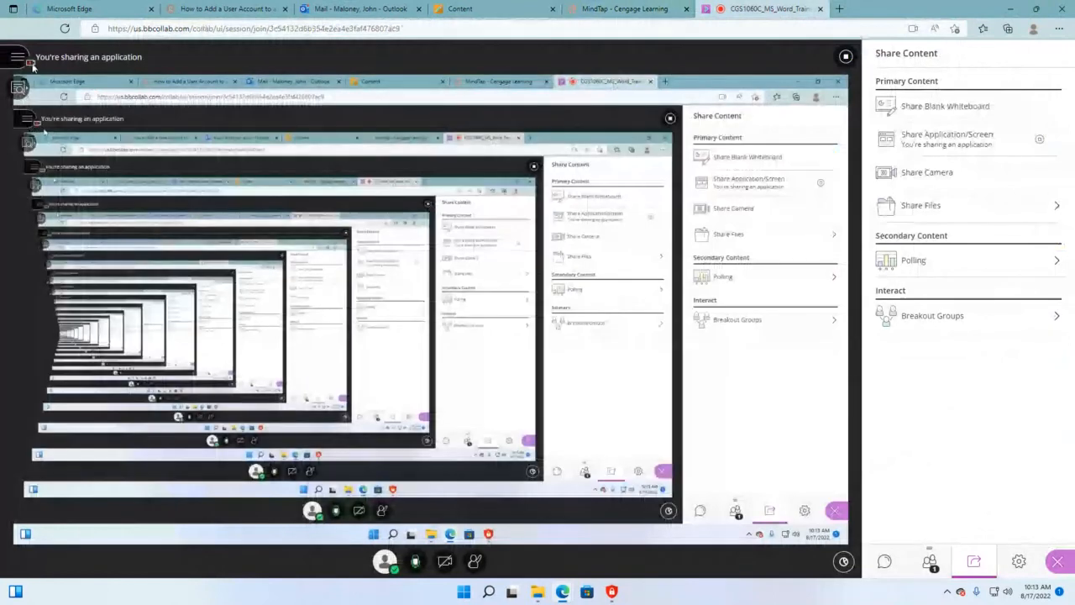